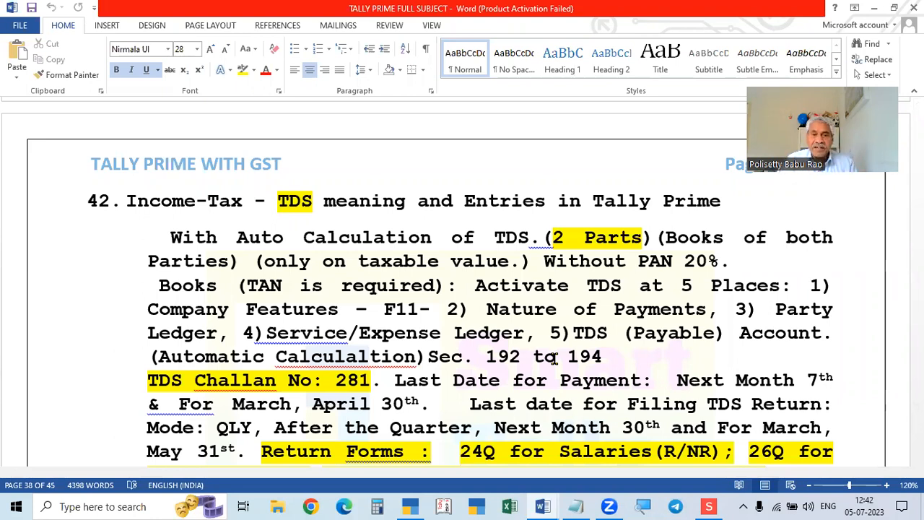
# In the TDS notes, highlight the 7th due day, sections 192–194, March and challan 281.
pyautogui.scroll(-1, 554, 357)
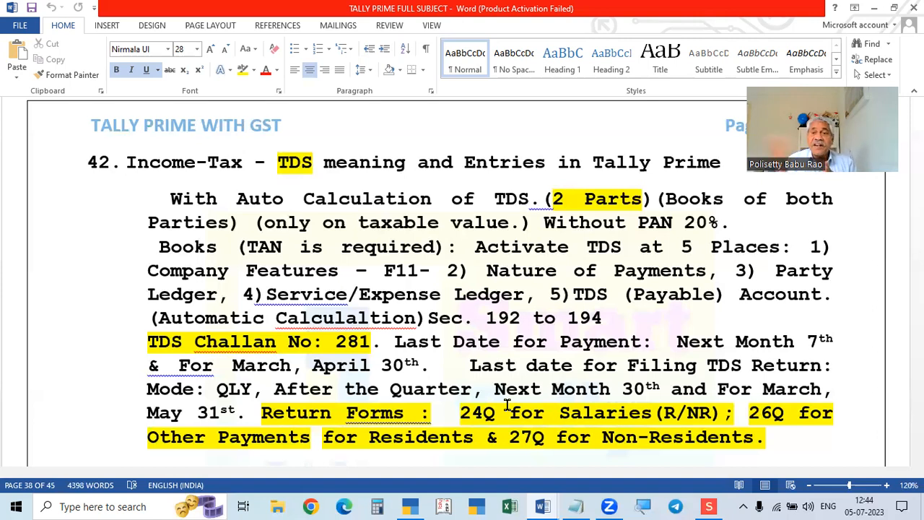
pyautogui.scroll(-2, 508, 406)
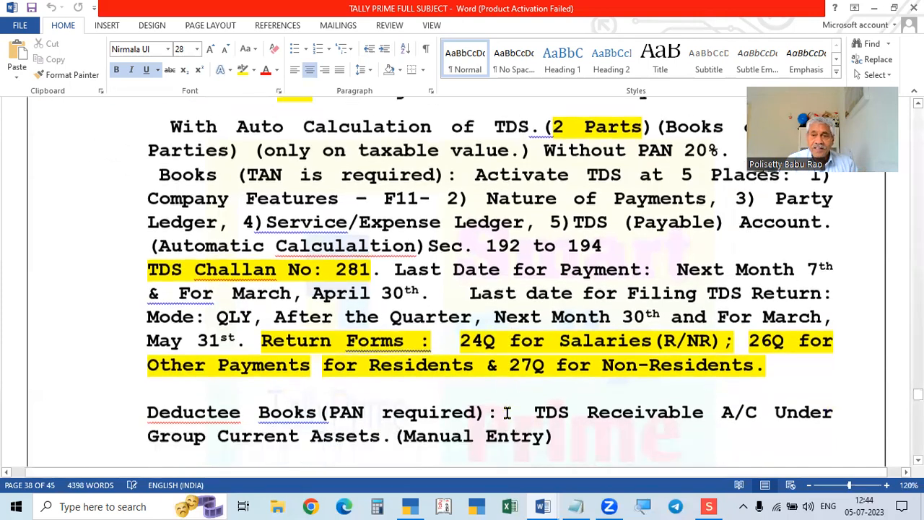
pyautogui.moveTo(803, 264); pyautogui.dragTo(838, 264)
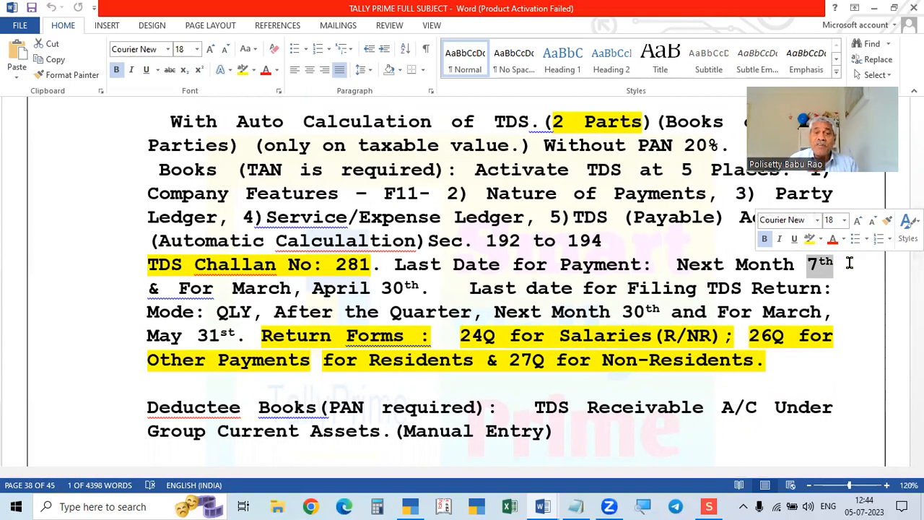
pyautogui.scroll(1, 849, 263)
pyautogui.moveTo(484, 281); pyautogui.dragTo(628, 280)
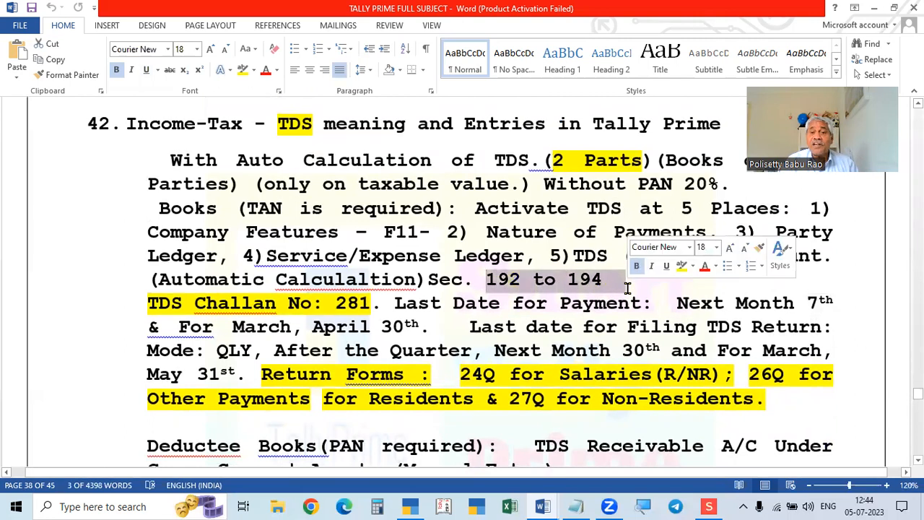
pyautogui.click(518, 266)
pyautogui.moveTo(518, 266); pyautogui.dragTo(523, 286)
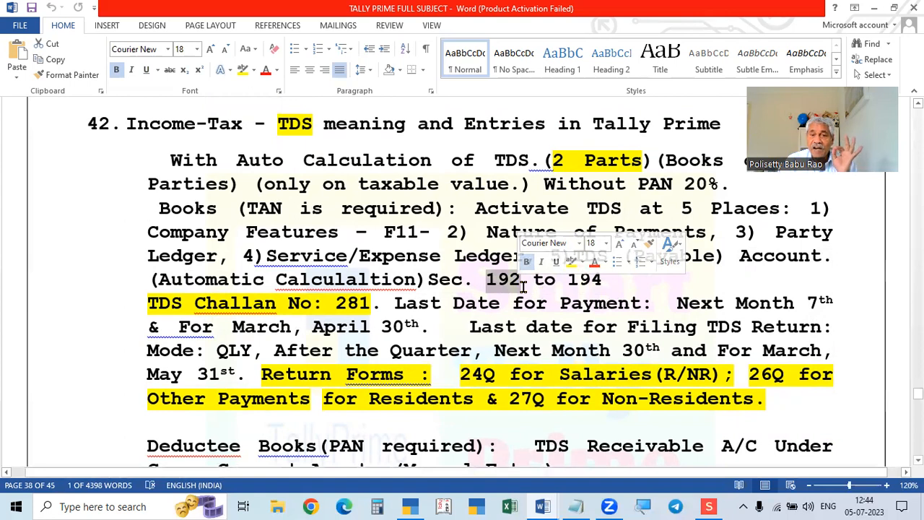
pyautogui.moveTo(534, 280); pyautogui.dragTo(624, 281)
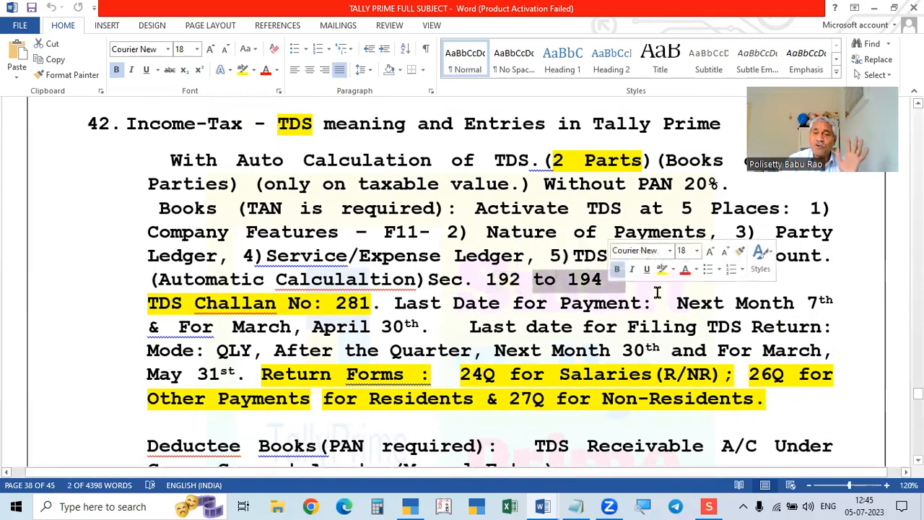
pyautogui.scroll(1, 795, 253)
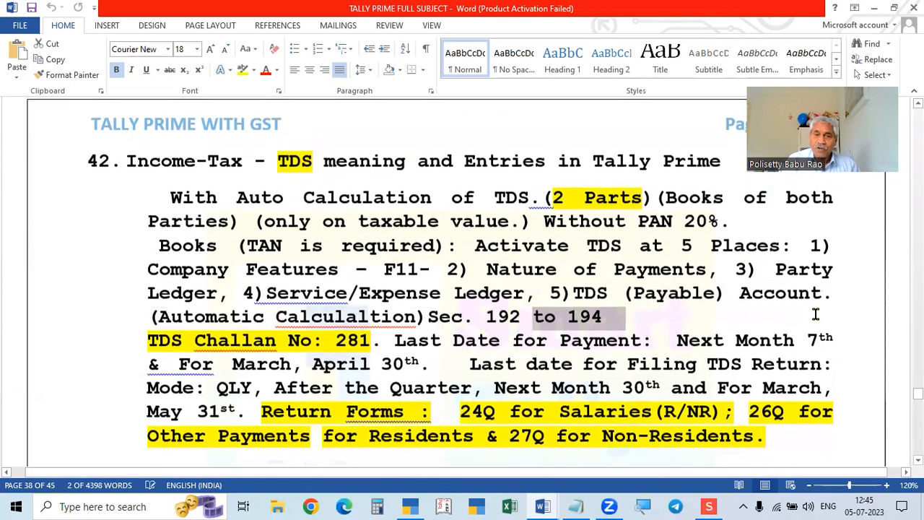
pyautogui.scroll(-2, 773, 358)
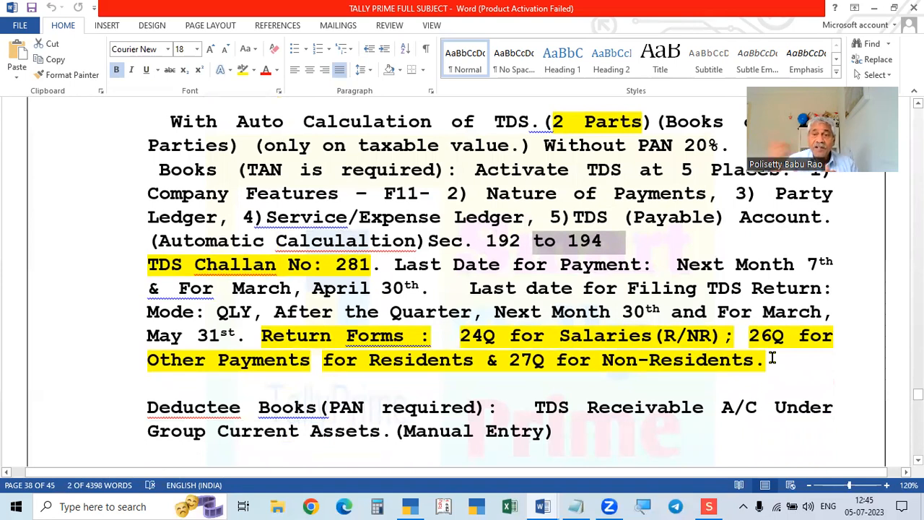
pyautogui.moveTo(809, 264); pyautogui.dragTo(843, 268)
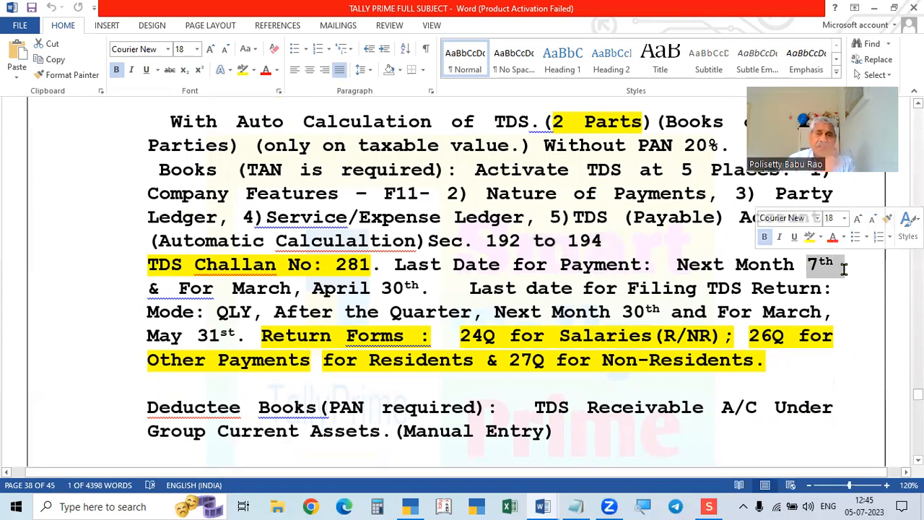
pyautogui.moveTo(231, 288); pyautogui.dragTo(425, 291)
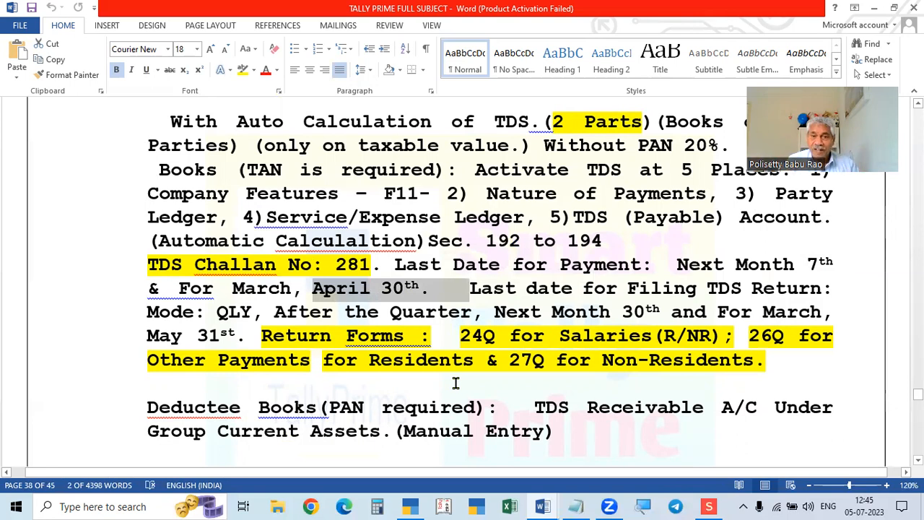
pyautogui.scroll(-1, 470, 372)
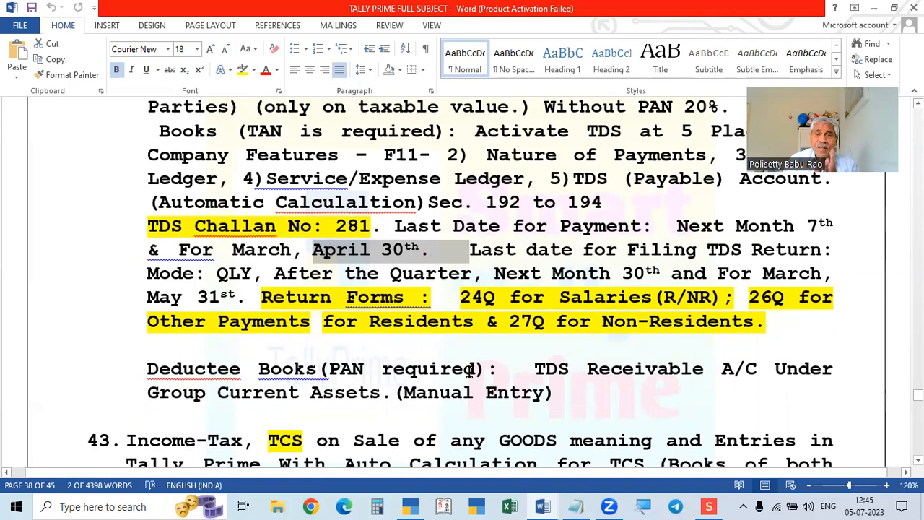
pyautogui.scroll(2, 469, 371)
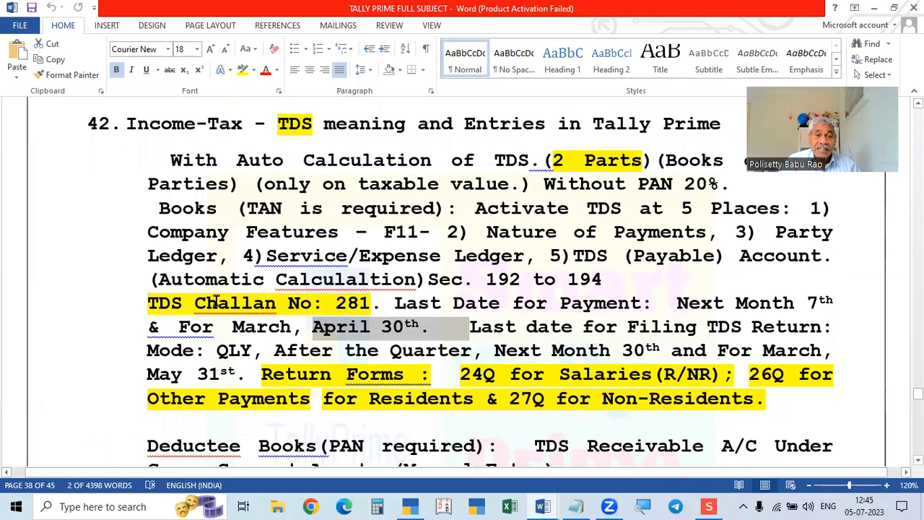
pyautogui.moveTo(332, 303); pyautogui.dragTo(381, 304)
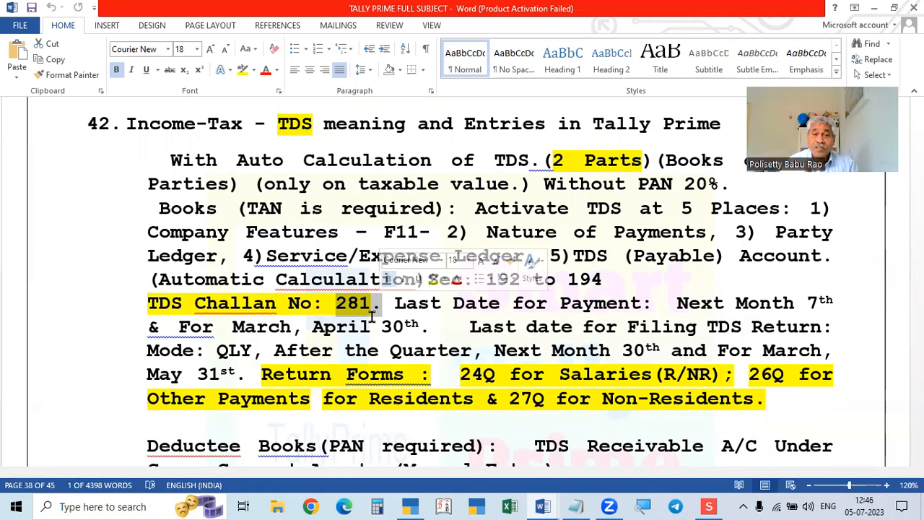
# Highlight the April 30th deadline and the 24Q, 26Q and 27Q TDS return forms.
pyautogui.scroll(-1, 575, 346)
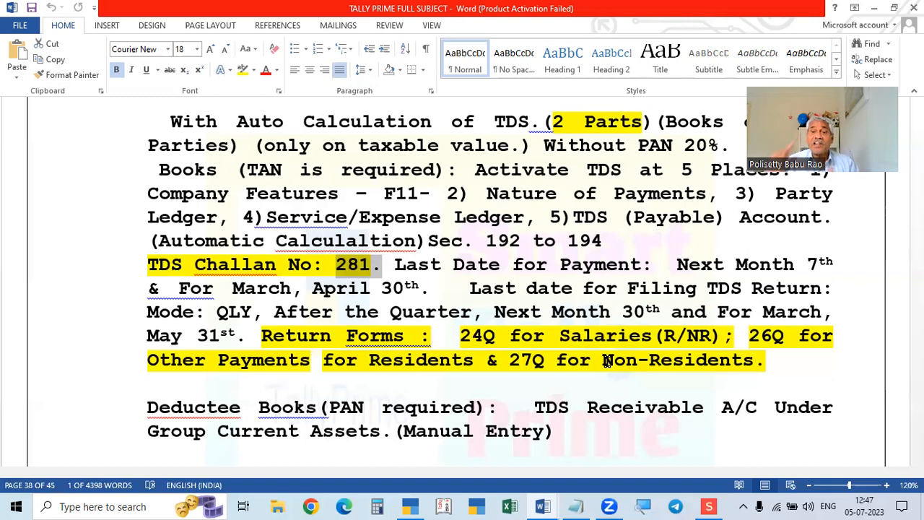
pyautogui.moveTo(310, 288); pyautogui.dragTo(422, 289)
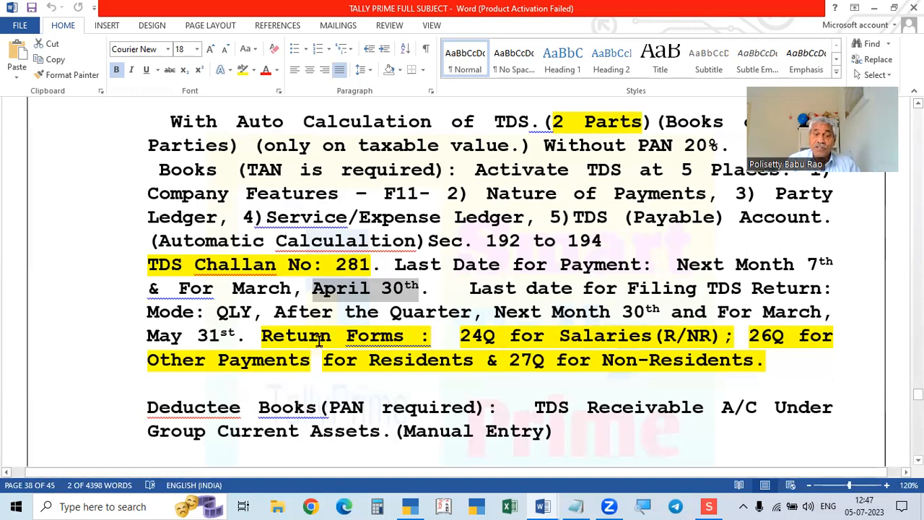
pyautogui.moveTo(496, 338); pyautogui.dragTo(455, 338)
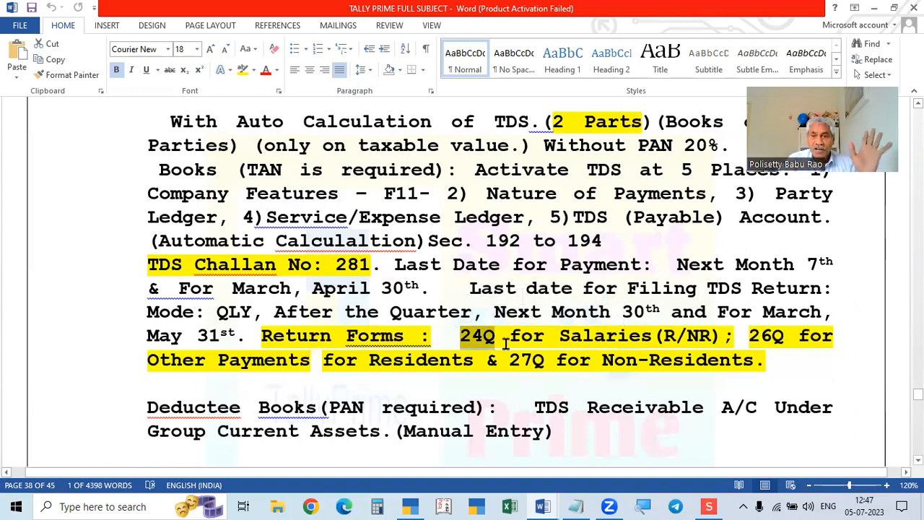
pyautogui.click(758, 336)
pyautogui.doubleClick(758, 336)
pyautogui.moveTo(509, 360); pyautogui.dragTo(545, 360)
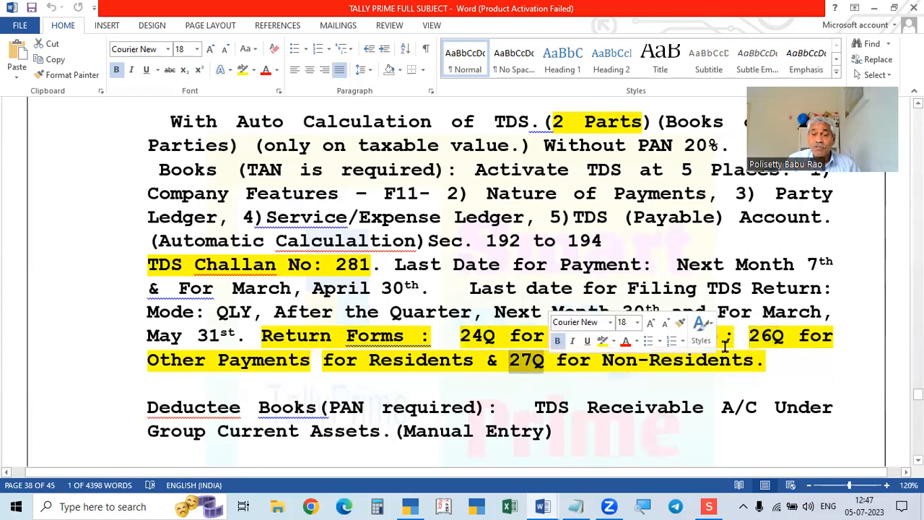
pyautogui.moveTo(748, 336); pyautogui.dragTo(784, 336)
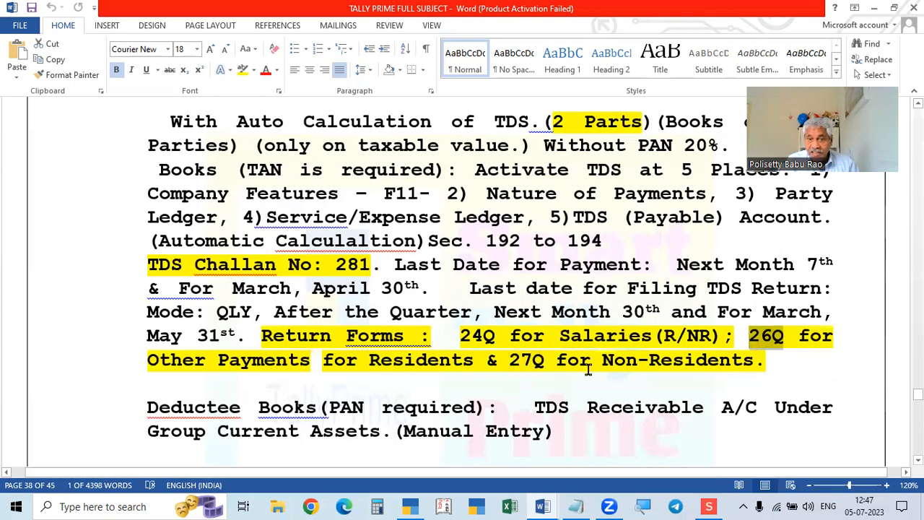
pyautogui.moveTo(509, 360); pyautogui.dragTo(559, 364)
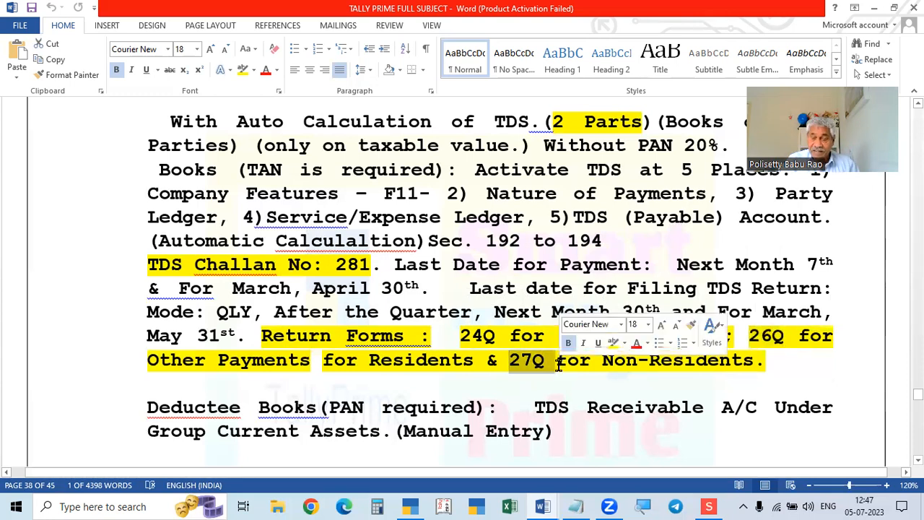
pyautogui.click(709, 506)
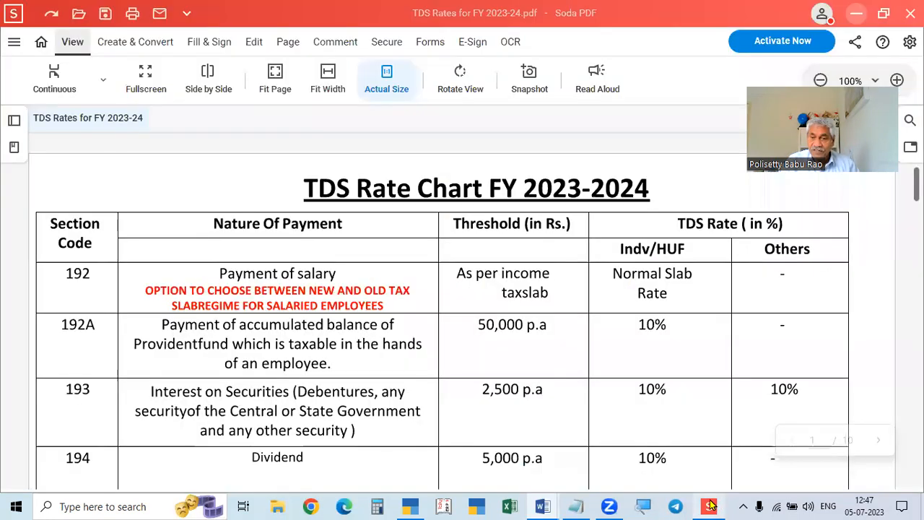
pyautogui.click(542, 506)
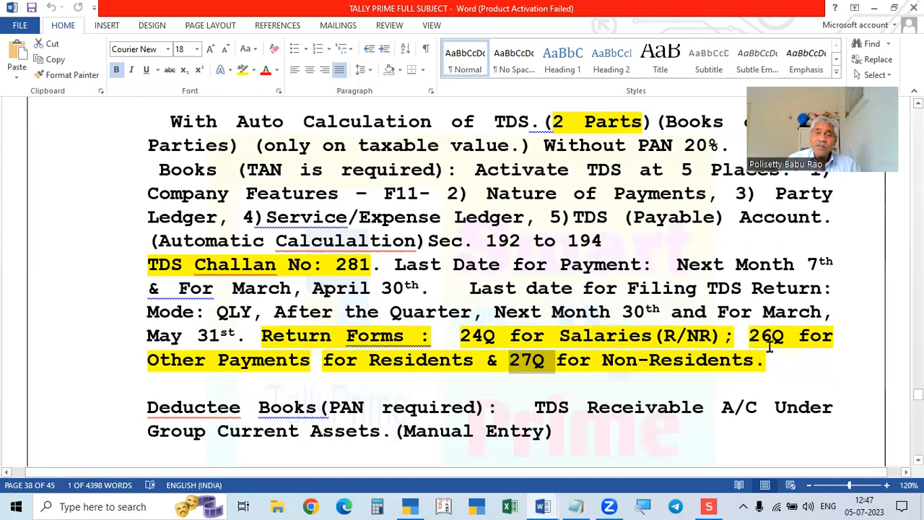
pyautogui.moveTo(744, 336); pyautogui.dragTo(789, 337)
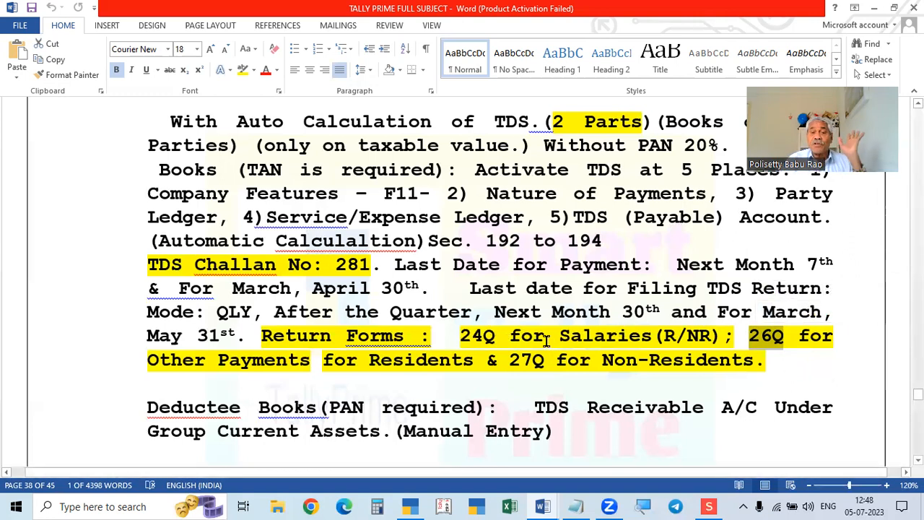
pyautogui.scroll(-1, 493, 339)
pyautogui.scroll(2, 561, 340)
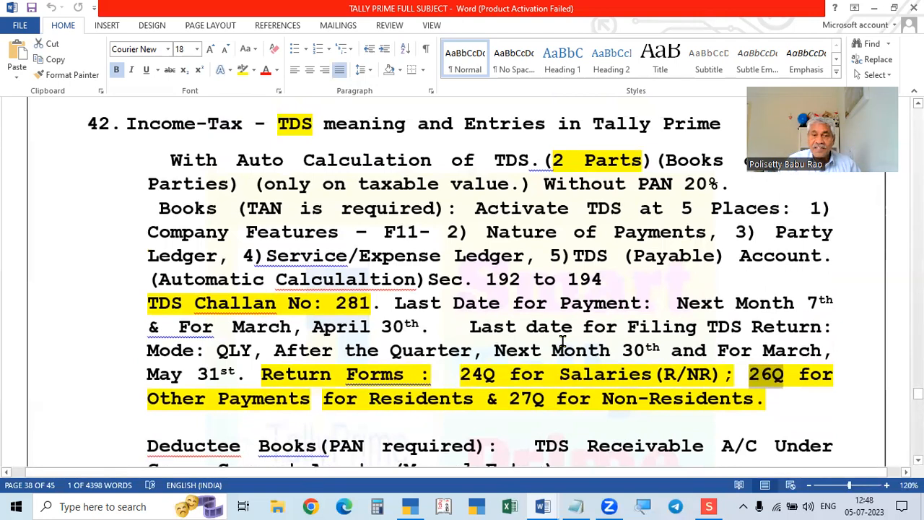
pyautogui.scroll(1, 562, 341)
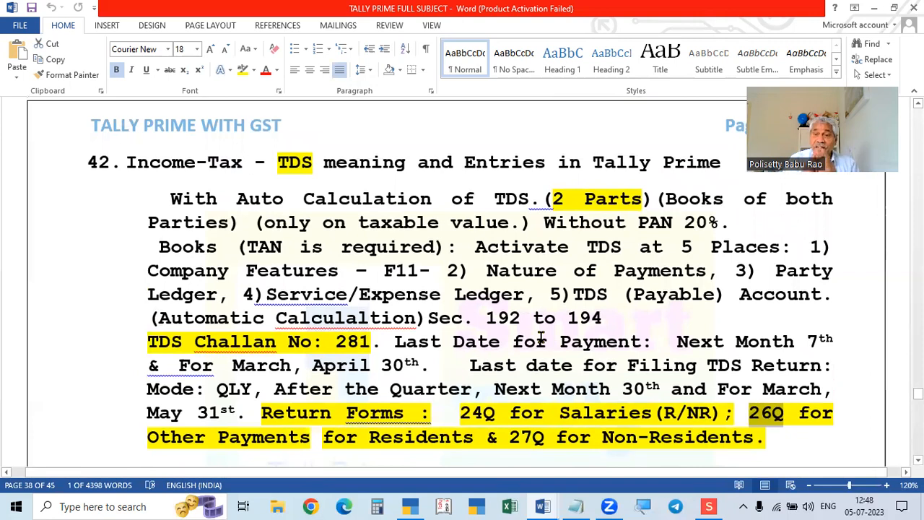
pyautogui.scroll(-1, 542, 338)
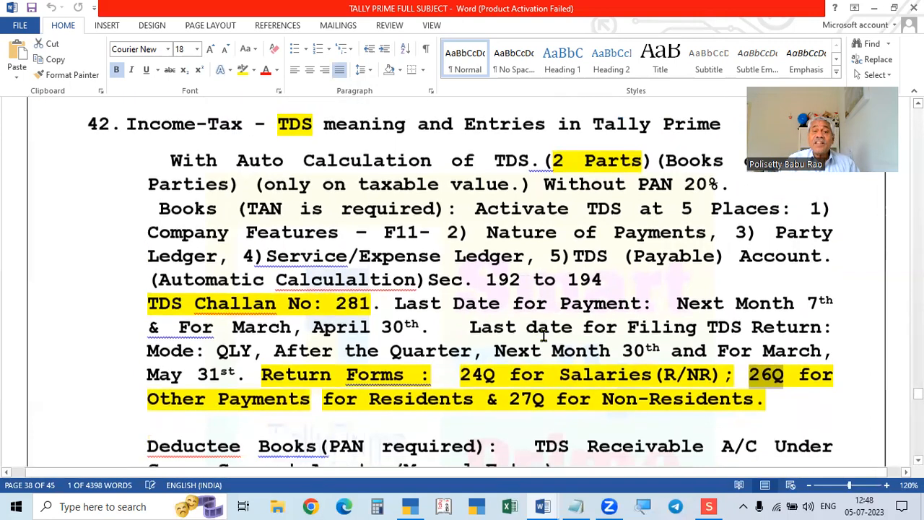
pyautogui.scroll(1, 542, 338)
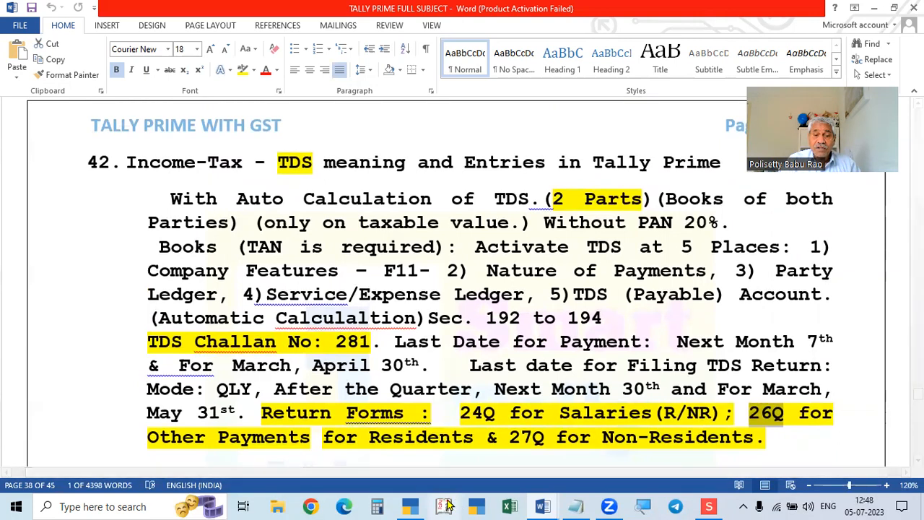
# In TallyPrime, back out of Alter Company unchanged and open Company Features with F11.
pyautogui.click(408, 506)
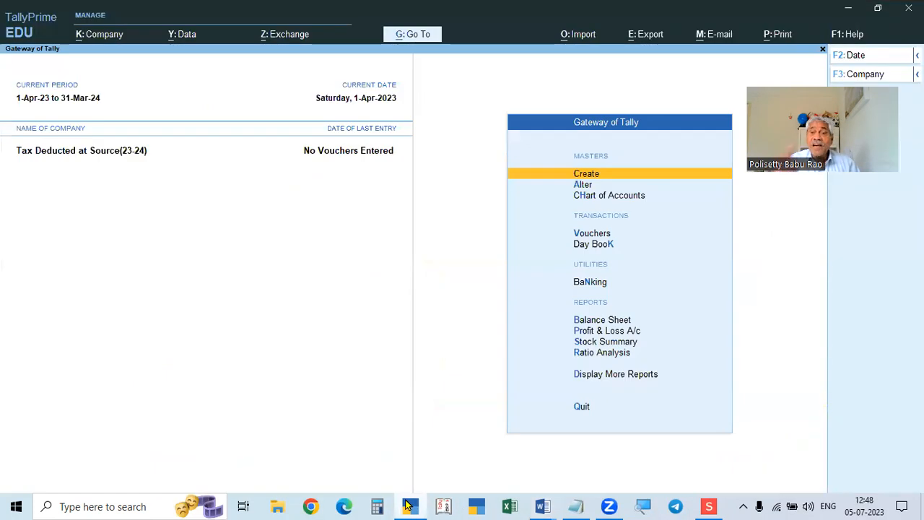
pyautogui.click(97, 36)
pyautogui.press('Down')
pyautogui.press('Return')
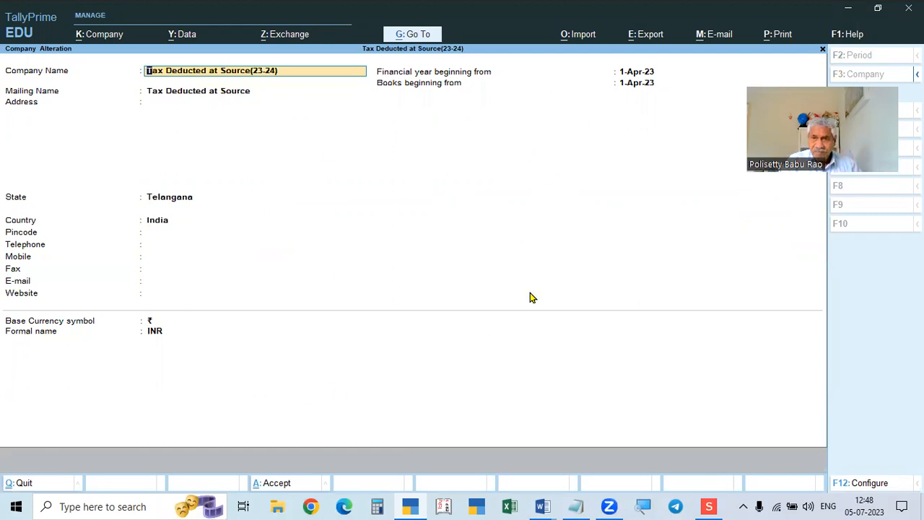
pyautogui.press('BackSpace')
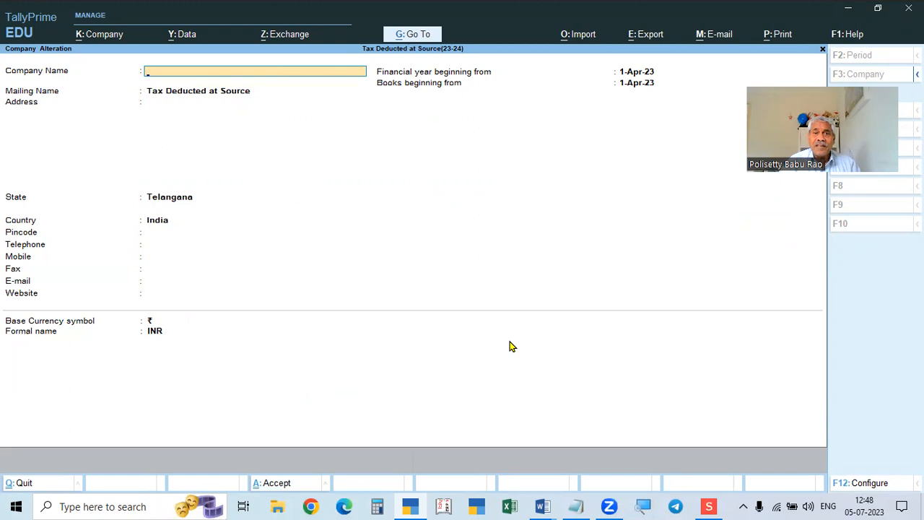
pyautogui.press('Escape')
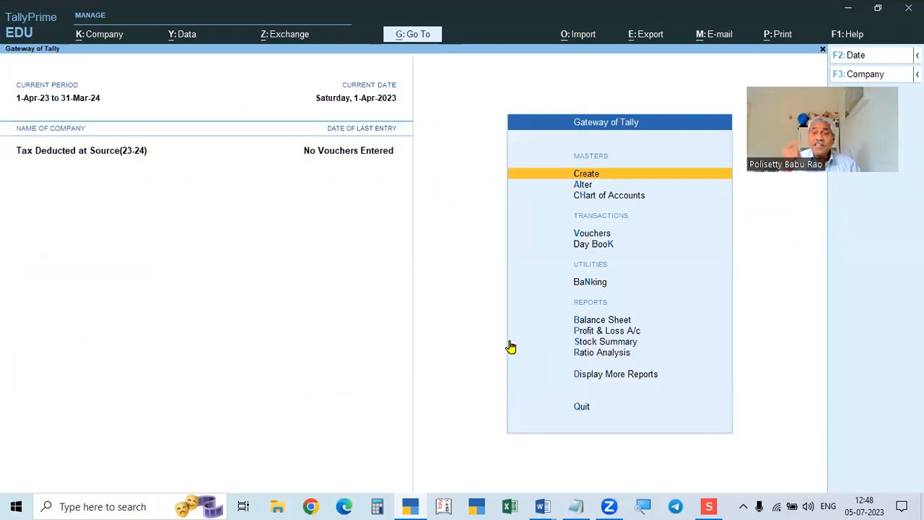
pyautogui.press('F11')
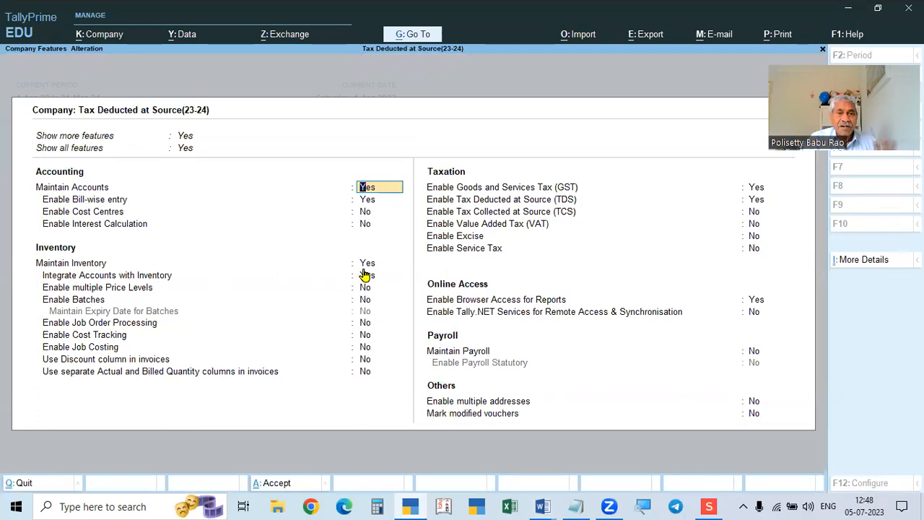
# Accept the GST details: Telangana, Regular registration from 1-Apr-23, monthly GSTR1.
pyautogui.click(756, 187)
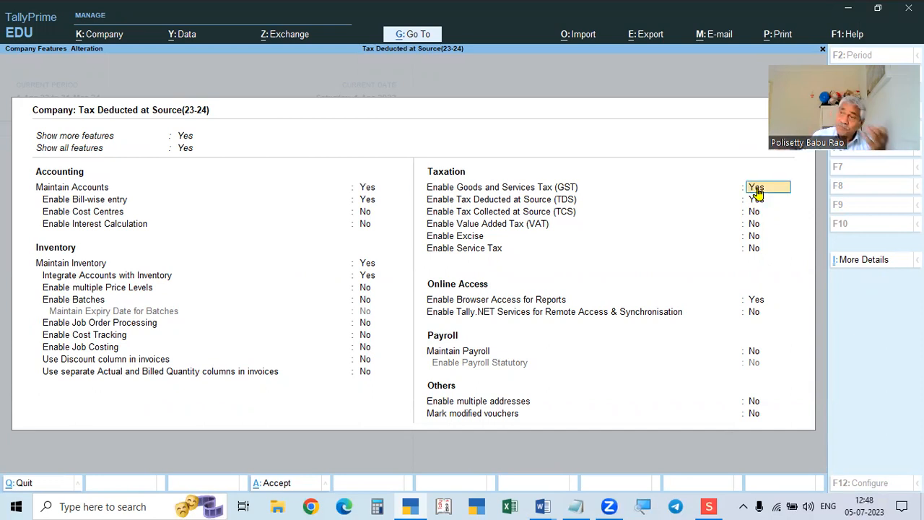
pyautogui.press('Return')
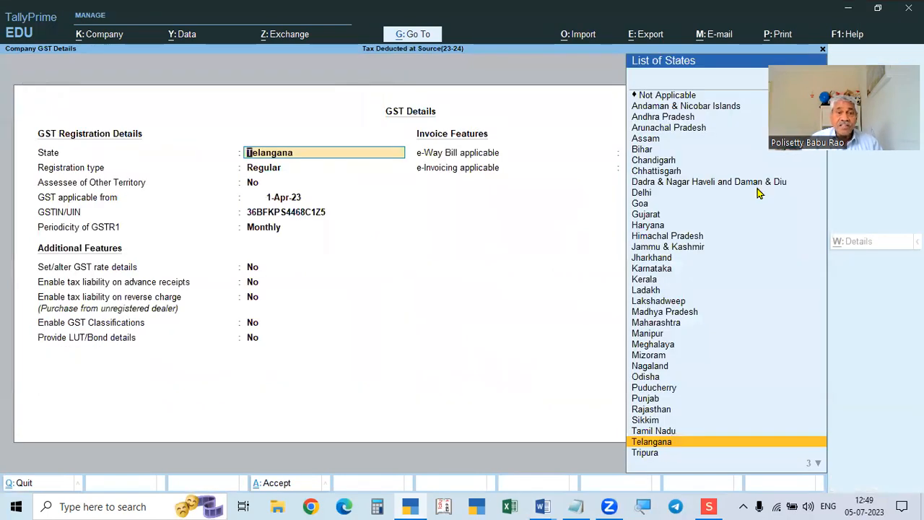
pyautogui.press('Return')
pyautogui.press('Return')
pyautogui.press('Return')
pyautogui.press('Return')
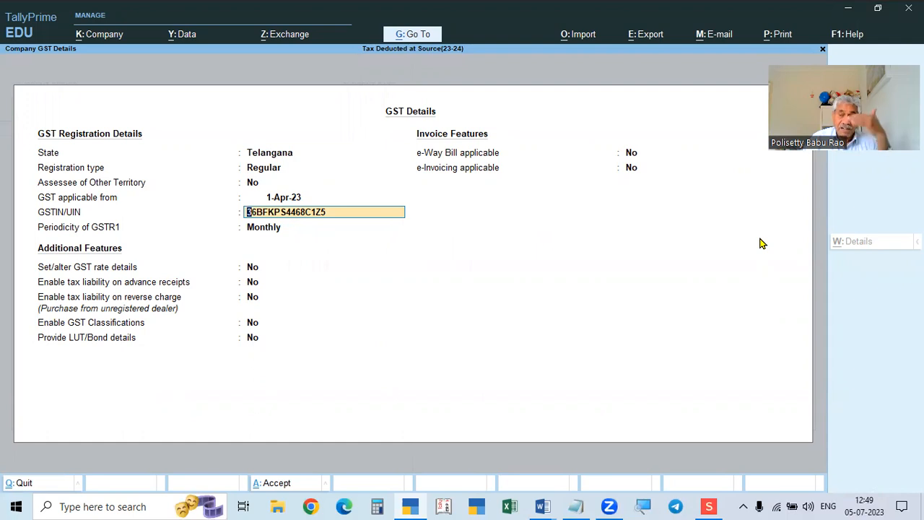
pyautogui.press('Return')
pyautogui.press('Return')
pyautogui.press('Return')
pyautogui.press('Return')
pyautogui.press('Return')
pyautogui.press('Return')
pyautogui.press('Return')
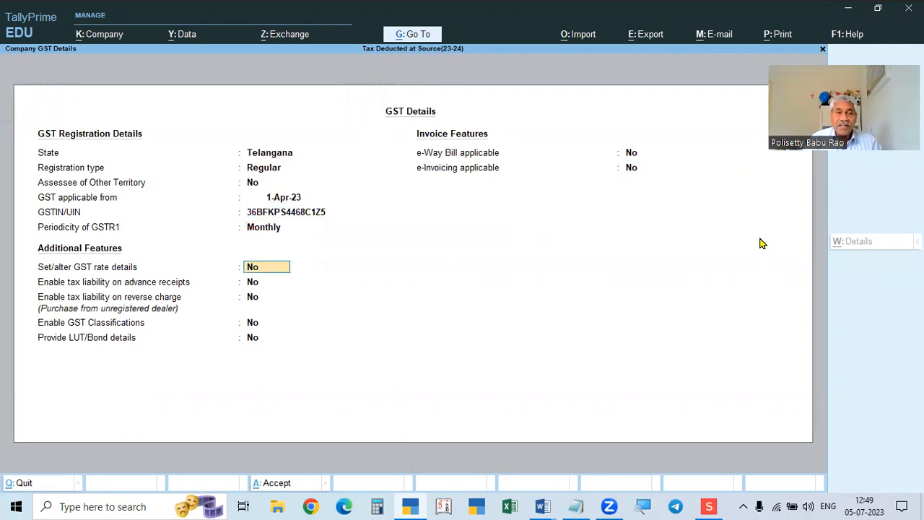
pyautogui.press('Return')
pyautogui.press('Return')
pyautogui.press('Return')
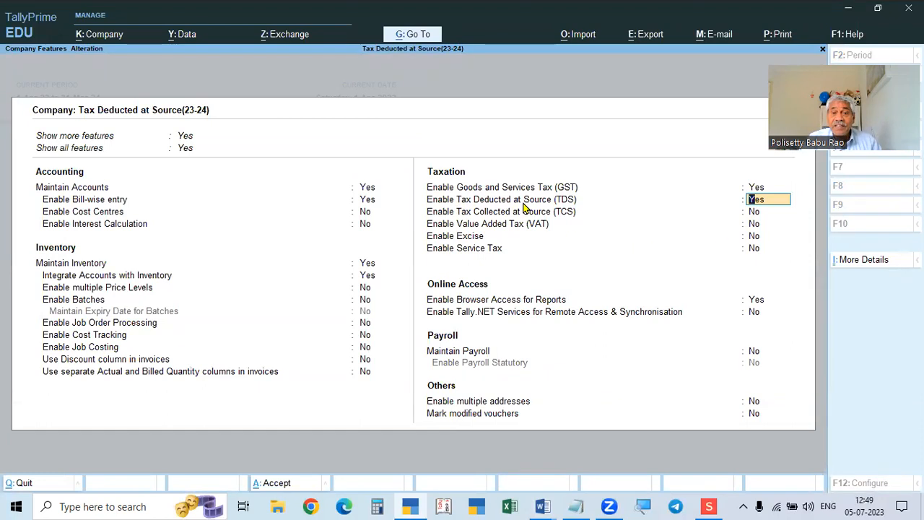
# Enable TDS with 'y' and accept the TAN registration number in the deductor details.
pyautogui.write('y')
pyautogui.press('Return')
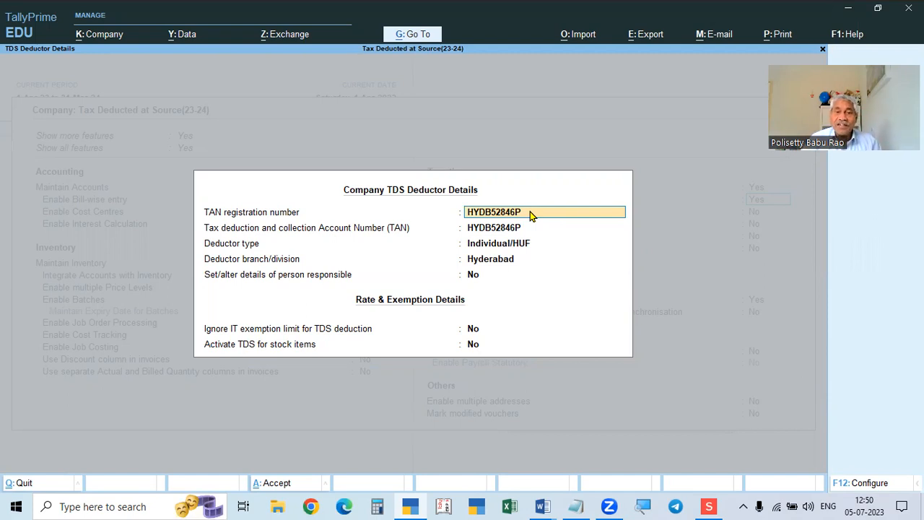
pyautogui.press('Return')
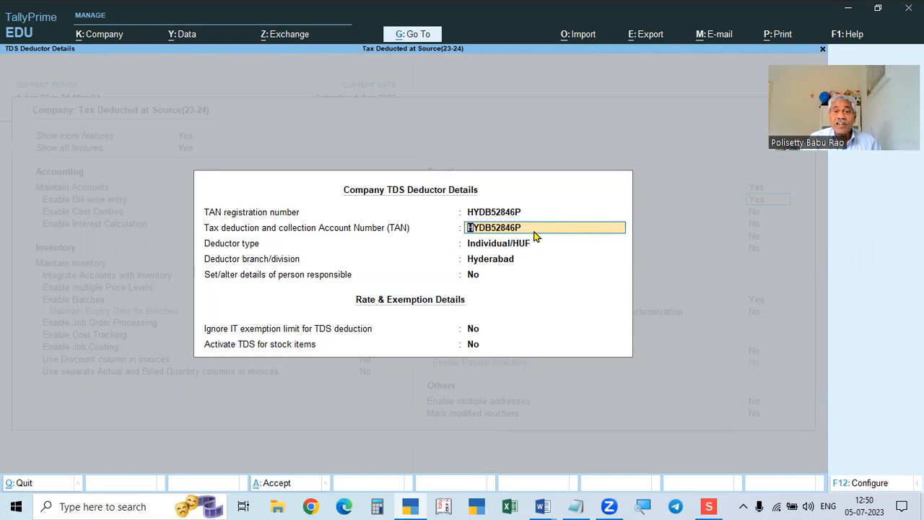
# Keep Individual/HUF as deductor type and Hyderabad as the deductor branch.
pyautogui.press('Return')
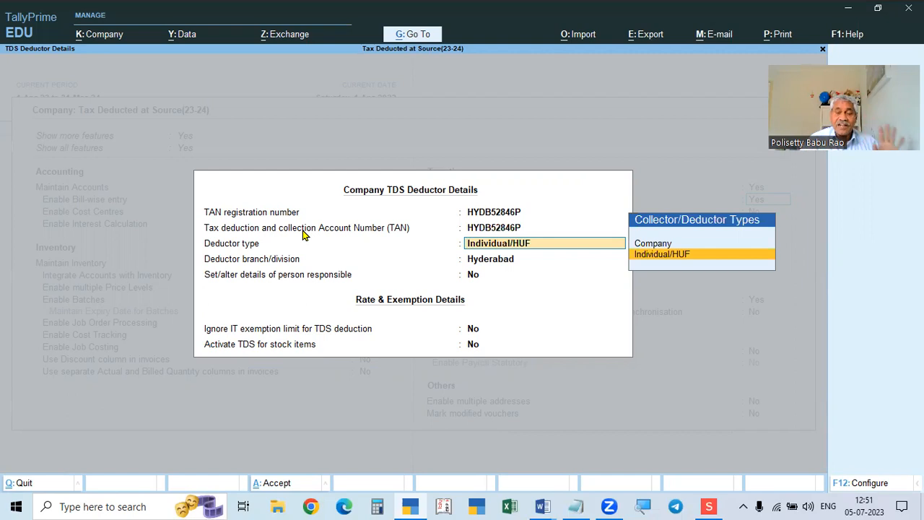
pyautogui.press('Return')
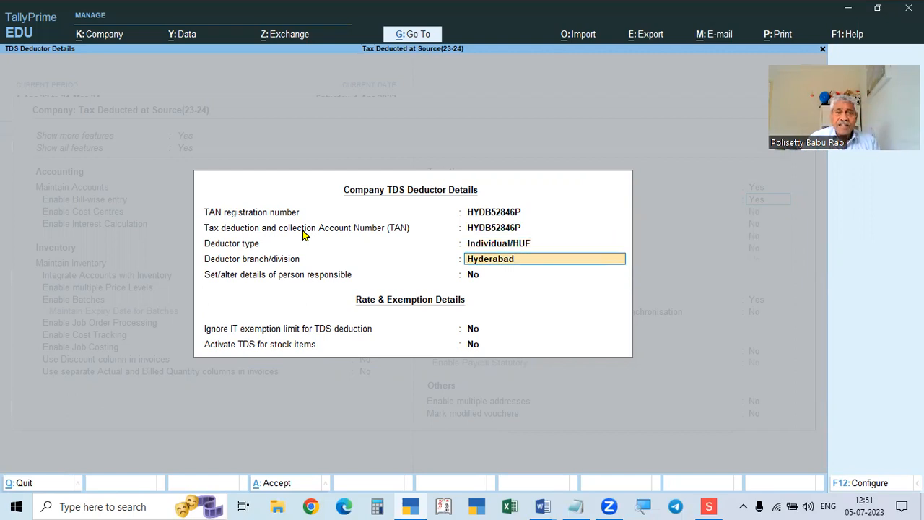
pyautogui.press('Return')
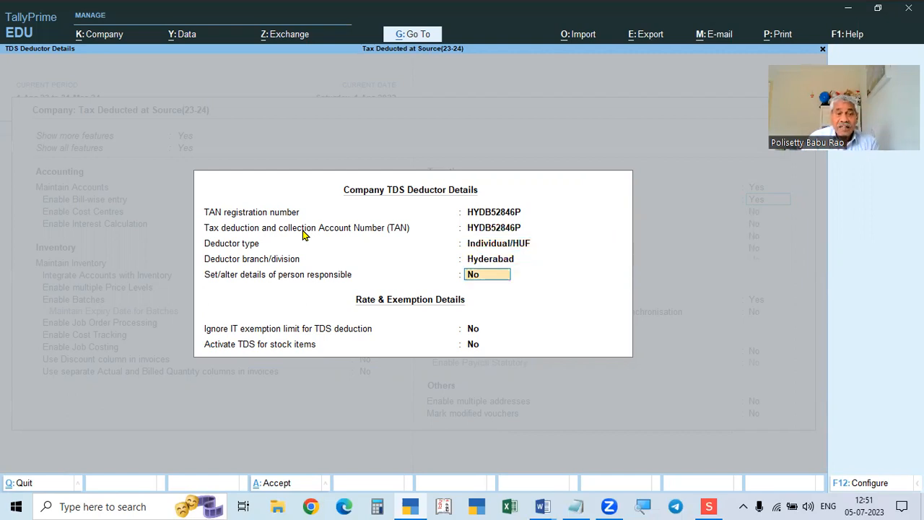
# Leave Person Responsible Details empty and set that option to No.
pyautogui.write('y')
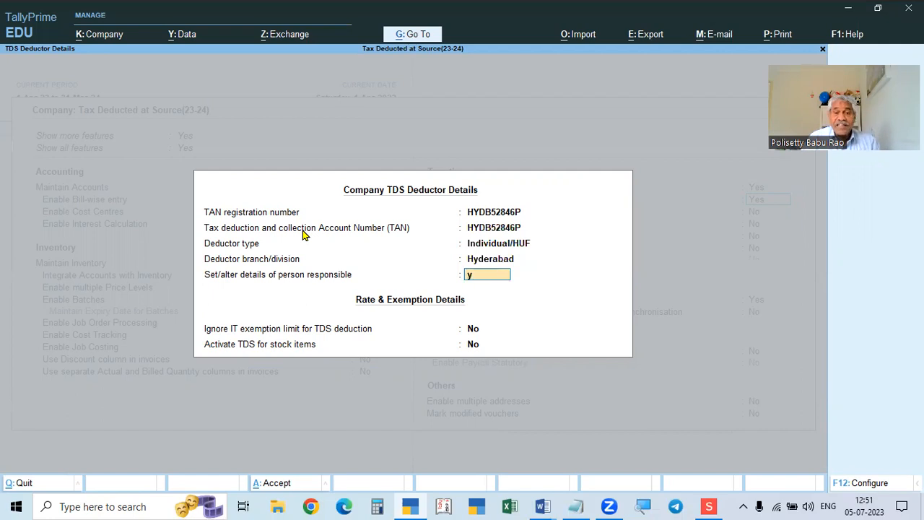
pyautogui.press('Return')
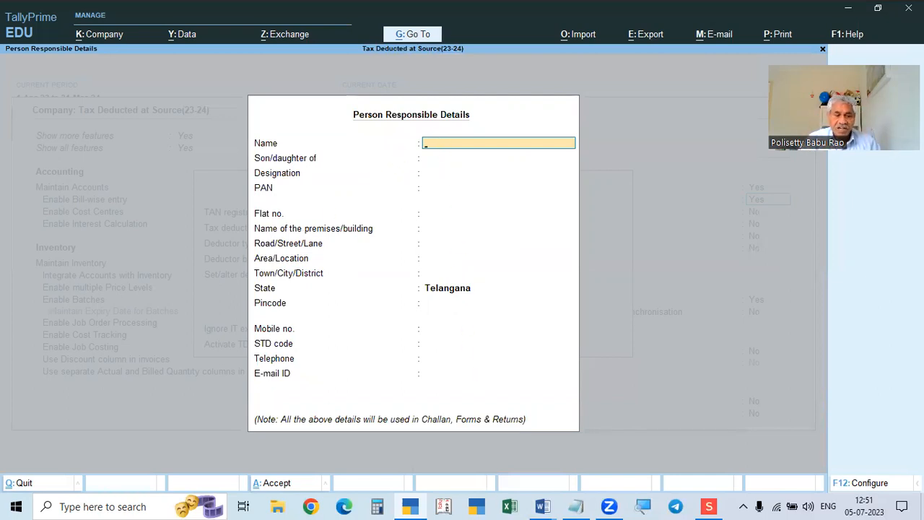
pyautogui.press('Escape')
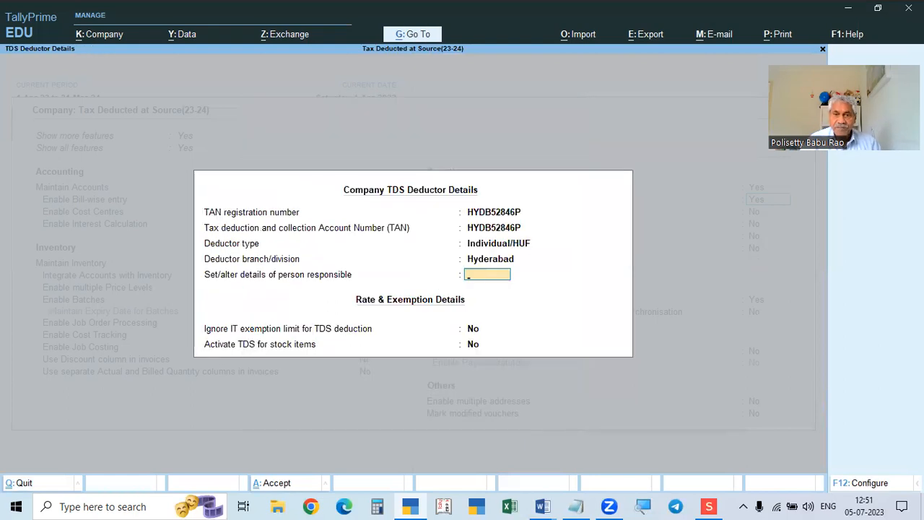
pyautogui.press('Return')
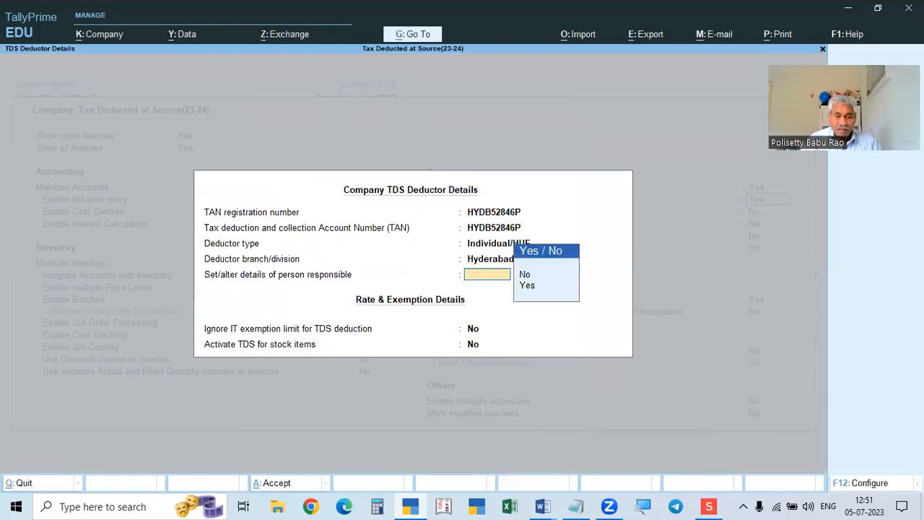
pyautogui.write('n')
pyautogui.press('Return')
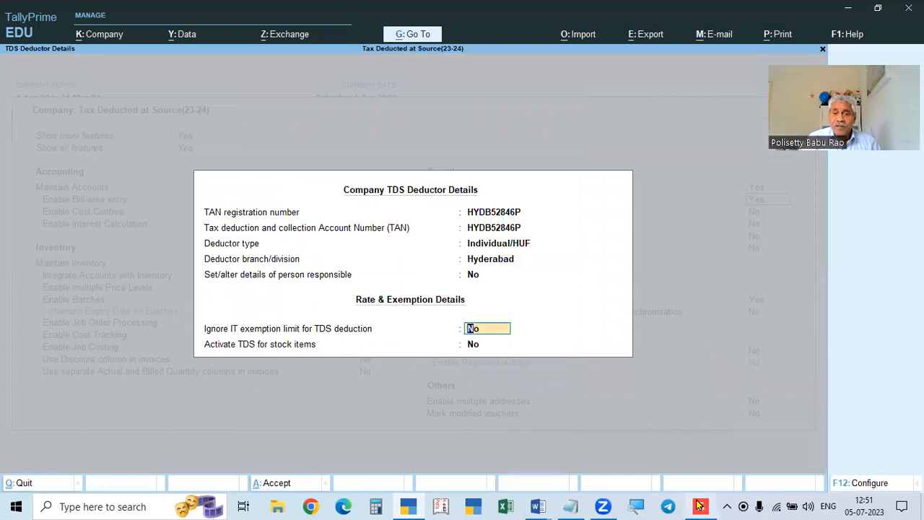
pyautogui.click(695, 439)
pyautogui.scroll(-3, 680, 335)
pyautogui.scroll(3, 680, 334)
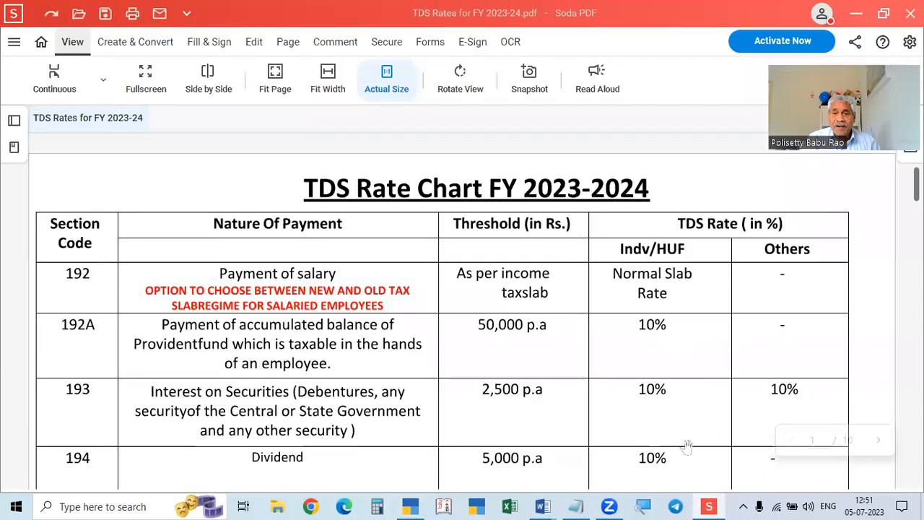
pyautogui.click(708, 506)
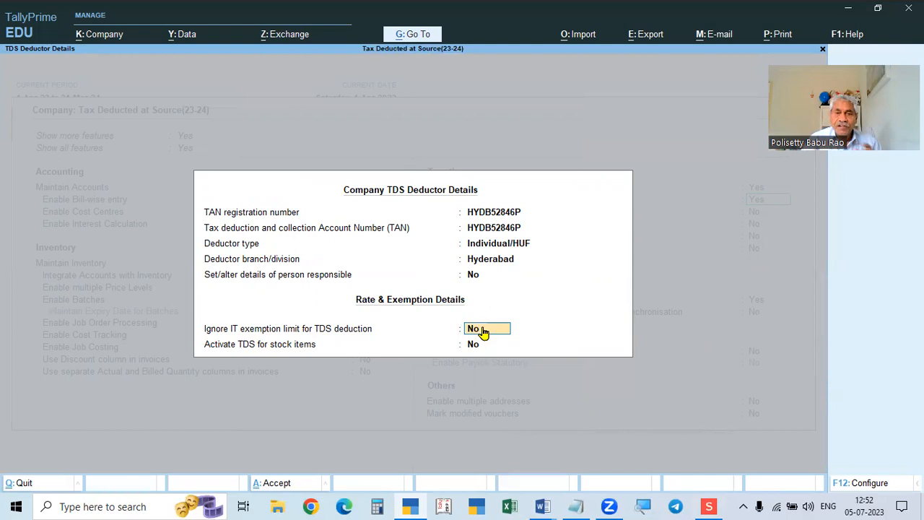
# Accept the TDS deductor details and save the company features with Ctrl+A.
pyautogui.press('Return')
pyautogui.press('Return')
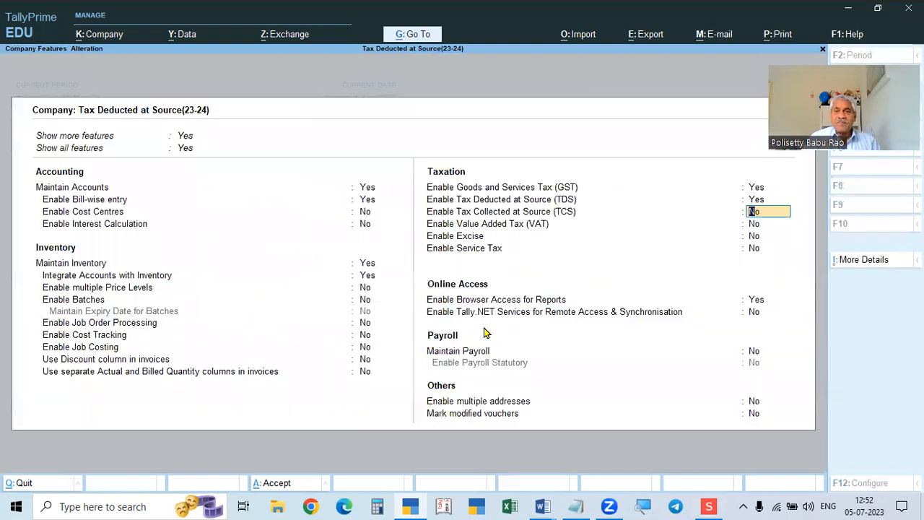
pyautogui.hotkey('ctrl', 'a')
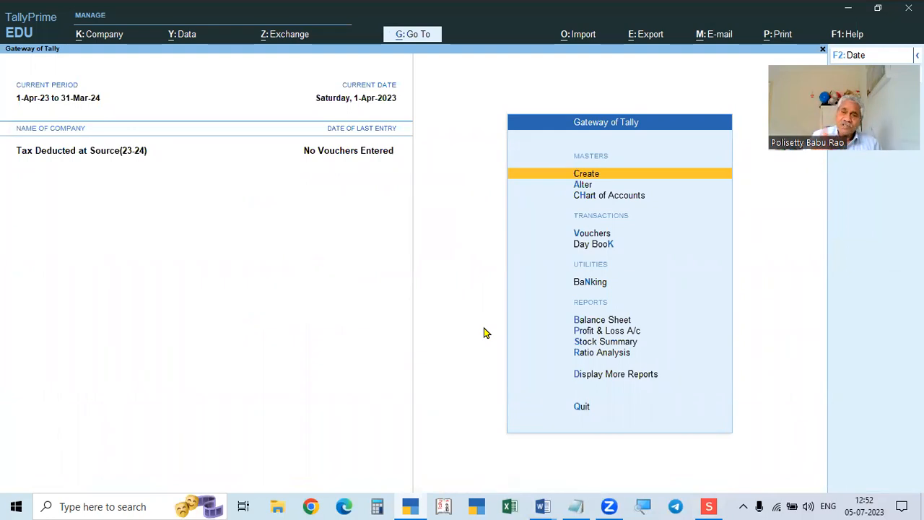
pyautogui.hotkey('alt', 'Tab')
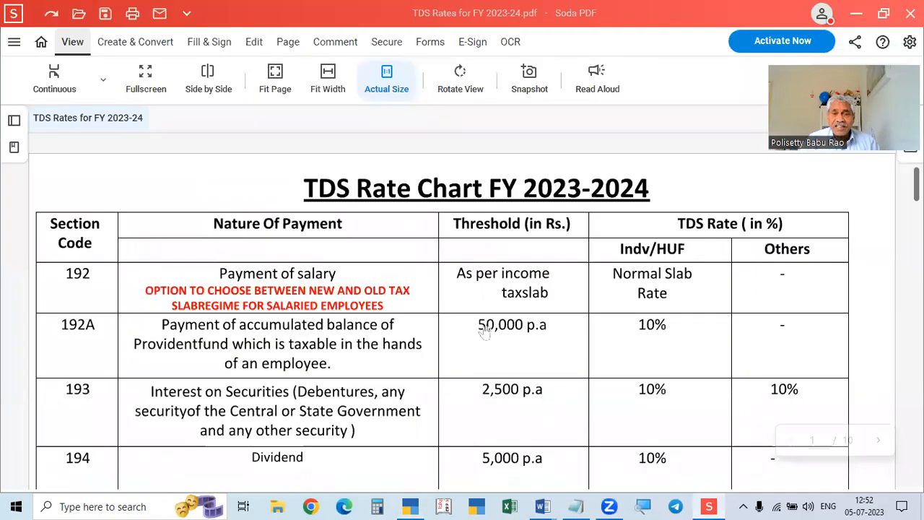
pyautogui.hotkey('alt', 'Tab')
# Check the Tally Prime notes document in Word, then return to TallyPrime's masters list.
pyautogui.click(543, 506)
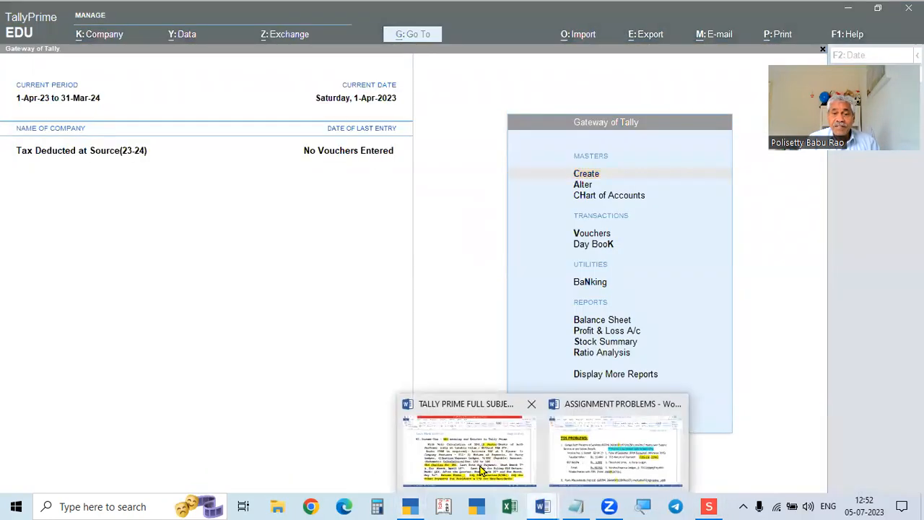
pyautogui.click(481, 470)
pyautogui.scroll(-1, 535, 340)
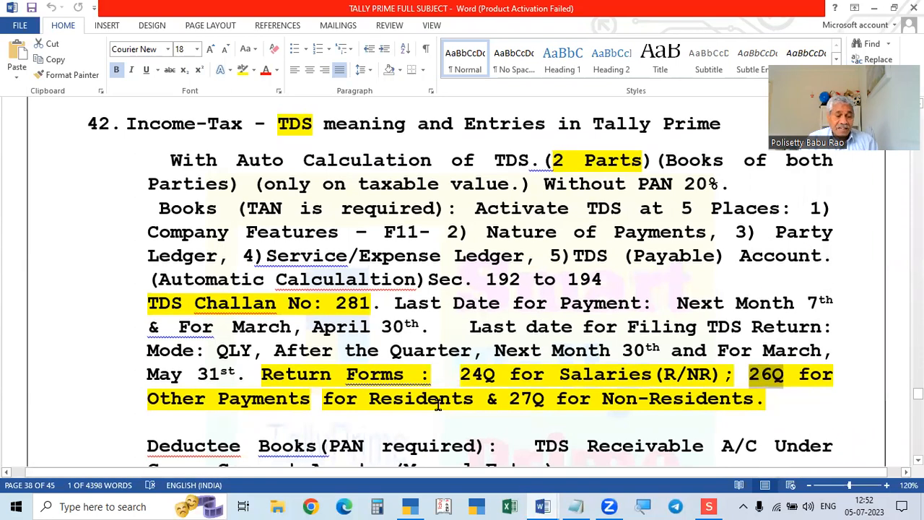
pyautogui.hotkey('alt', 'Tab')
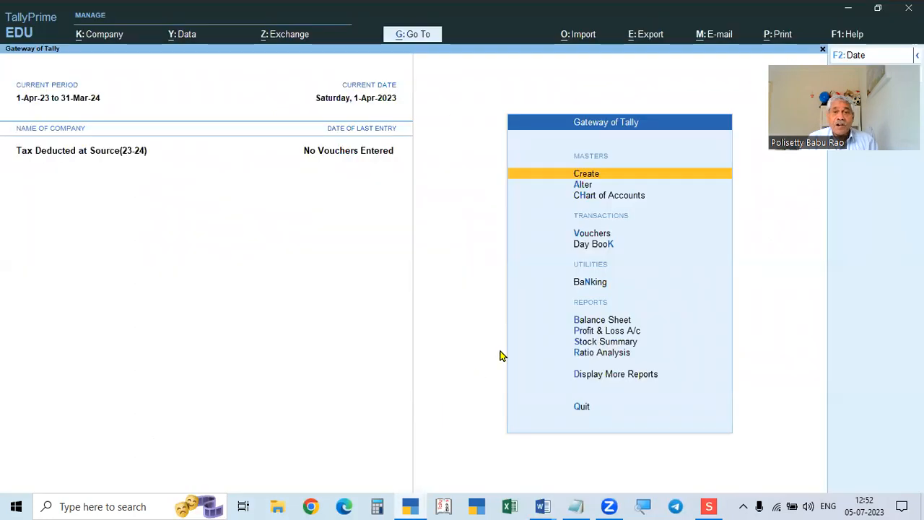
pyautogui.click(582, 186)
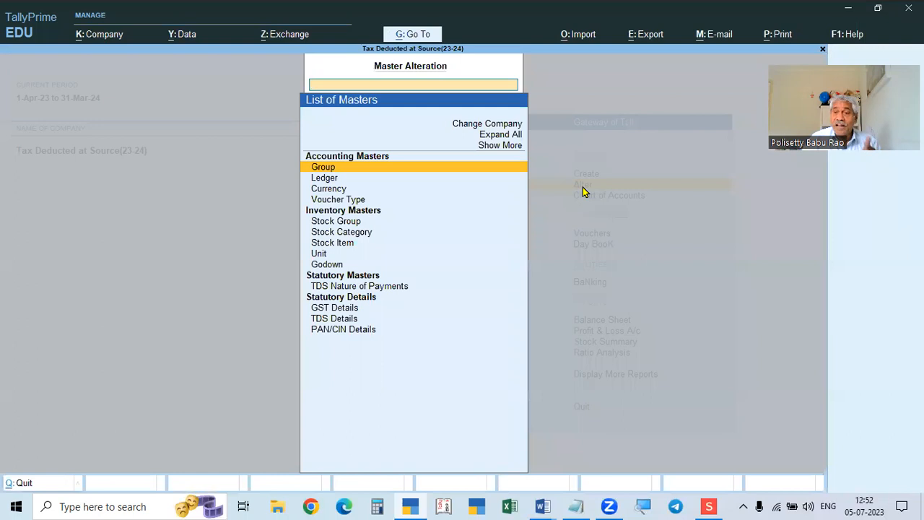
# Locate TDS Nature of Payments in the Alter masters list, close it, and consult the Word notes.
pyautogui.press('Down')
pyautogui.press('Down')
pyautogui.press('Down')
pyautogui.press('Down')
pyautogui.press('Down')
pyautogui.press('Down')
pyautogui.press('Down')
pyautogui.press('Down')
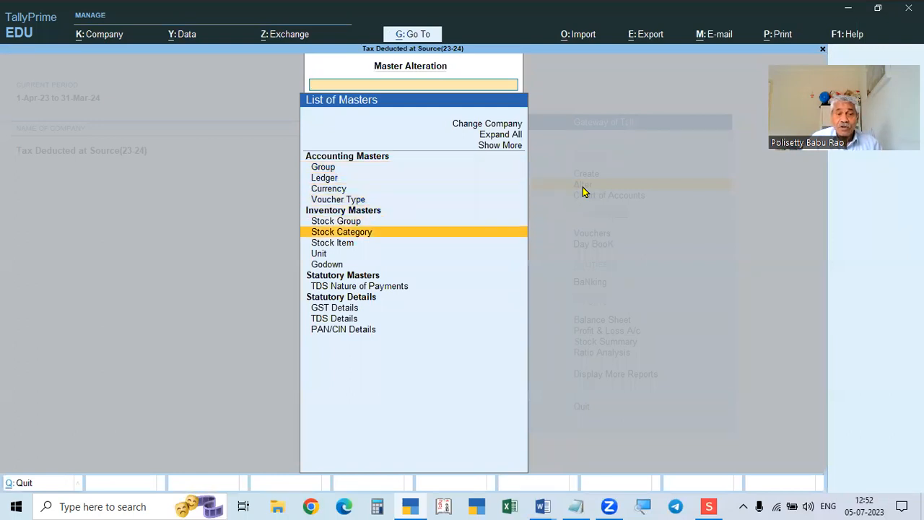
pyautogui.press('Down')
pyautogui.press('Down')
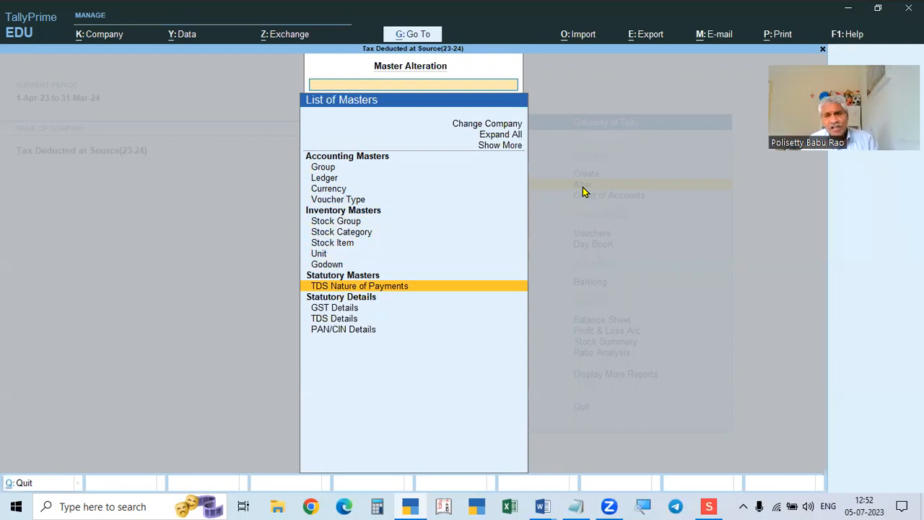
pyautogui.press('Escape')
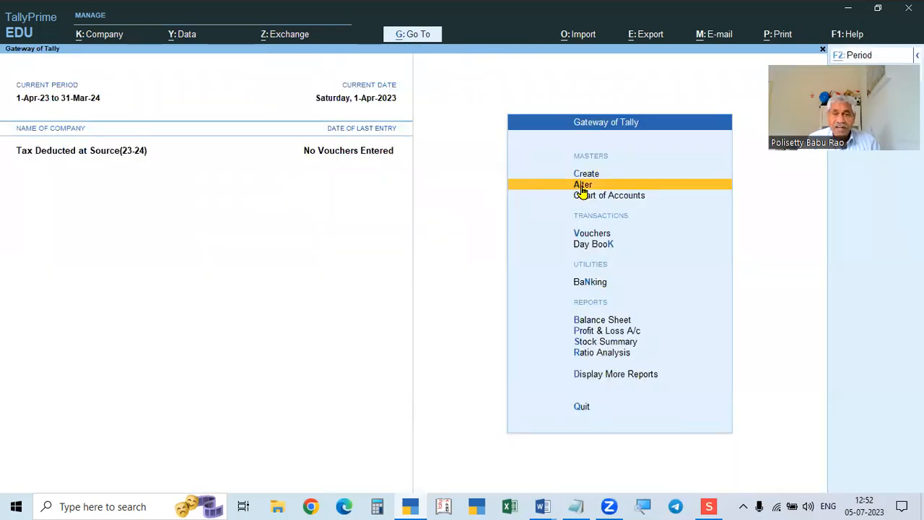
pyautogui.hotkey('alt', 'Tab')
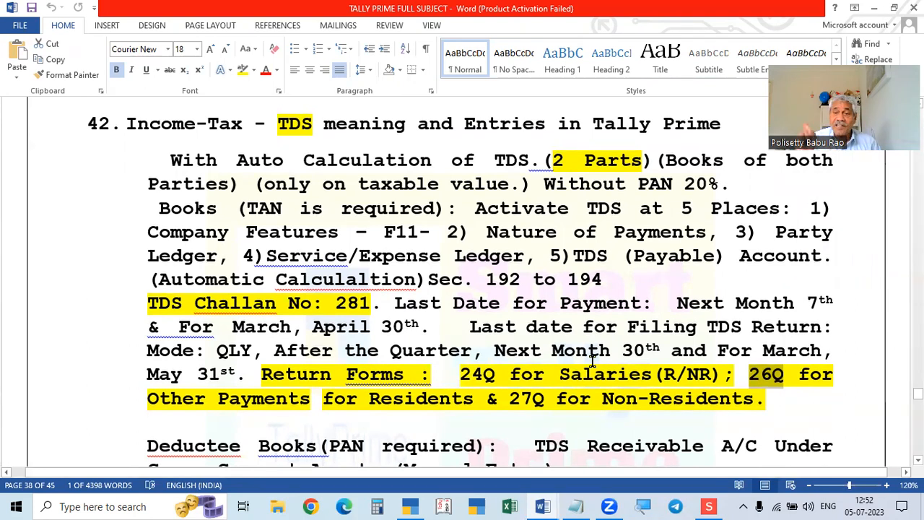
pyautogui.hotkey('alt', 'Tab')
# Open a new Ledger Creation form from the Create masters list, then refer to the TDS notes.
pyautogui.press('Up')
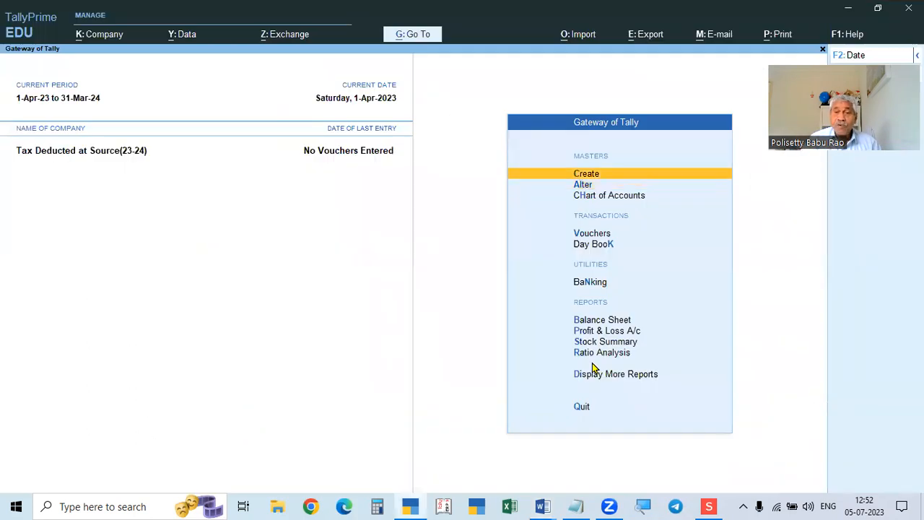
pyautogui.press('Return')
pyautogui.press('Down')
pyautogui.press('Down')
pyautogui.press('Up')
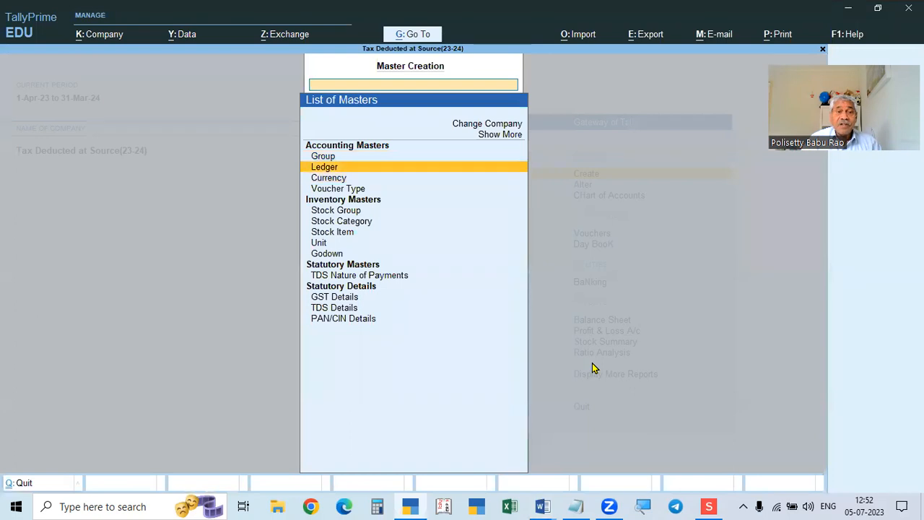
pyautogui.press('Return')
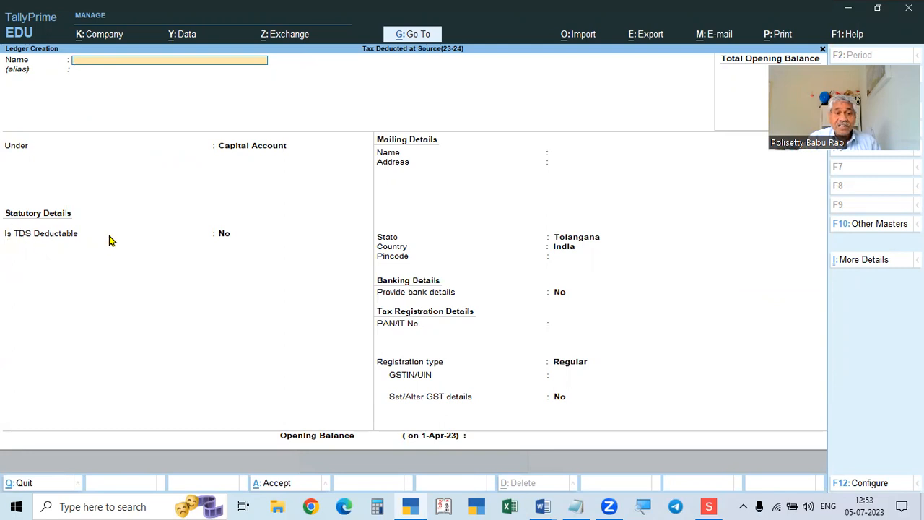
pyautogui.hotkey('alt', 'Tab')
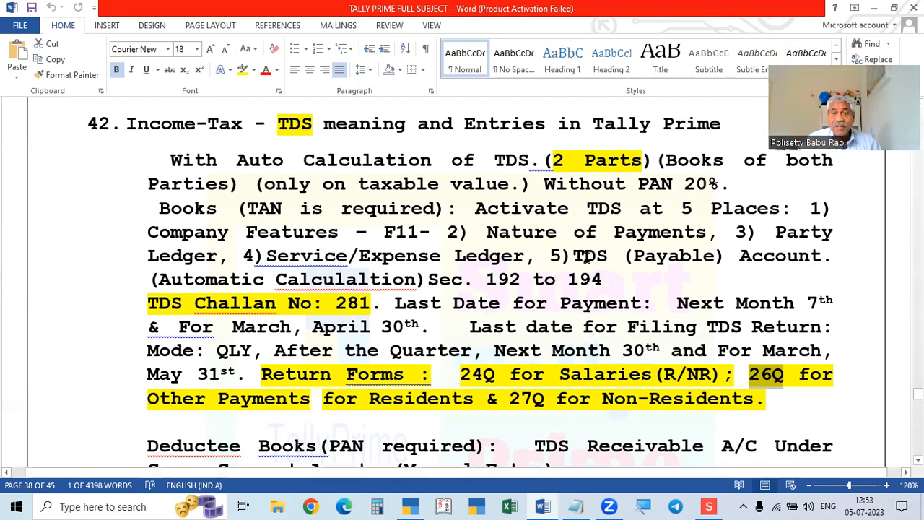
# Highlight 'TDS (Payable) Account' in the notes, then bring up the ASSIGNMENT PROBLEMS TDS page.
pyautogui.moveTo(575, 259); pyautogui.dragTo(836, 261)
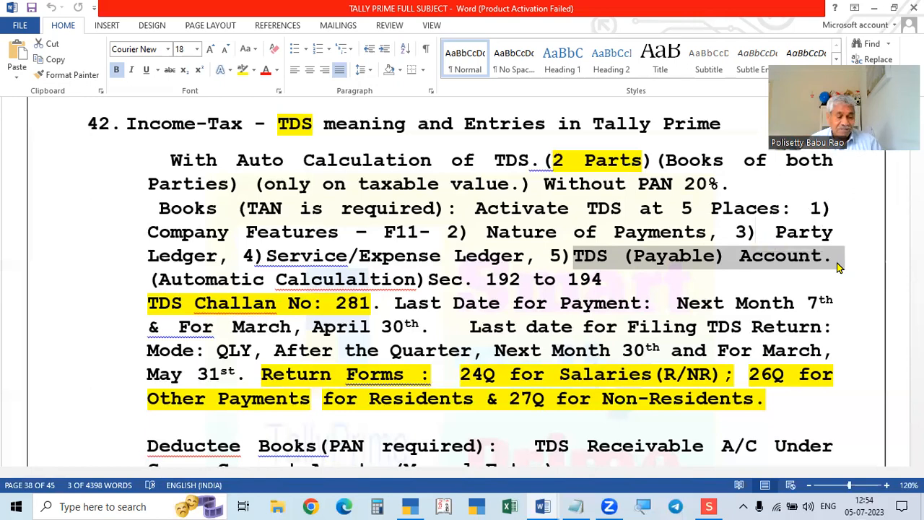
pyautogui.hotkey('alt', 'Tab')
pyautogui.hotkey('alt', 'Tab')
pyautogui.hotkey('alt', 'Tab')
pyautogui.hotkey('alt', 'Tab')
pyautogui.moveTo(543, 506)
pyautogui.click(615, 444)
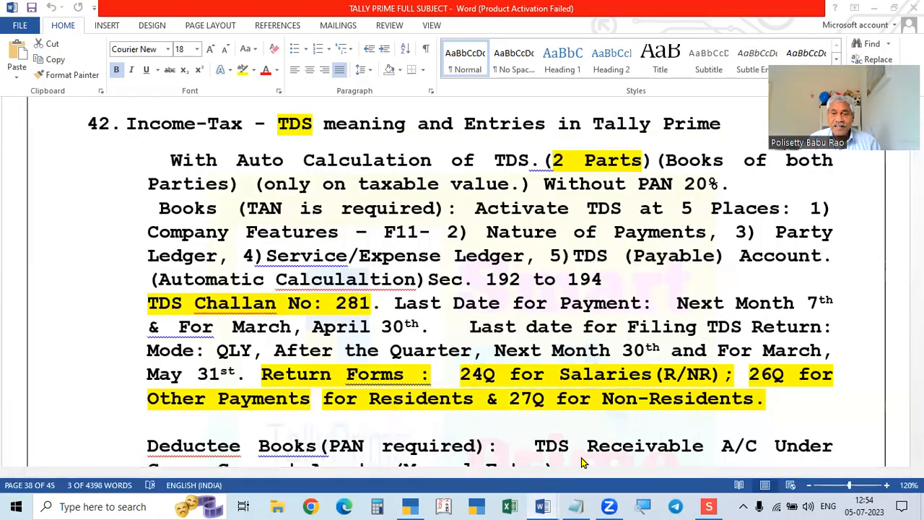
pyautogui.scroll(-1, 563, 387)
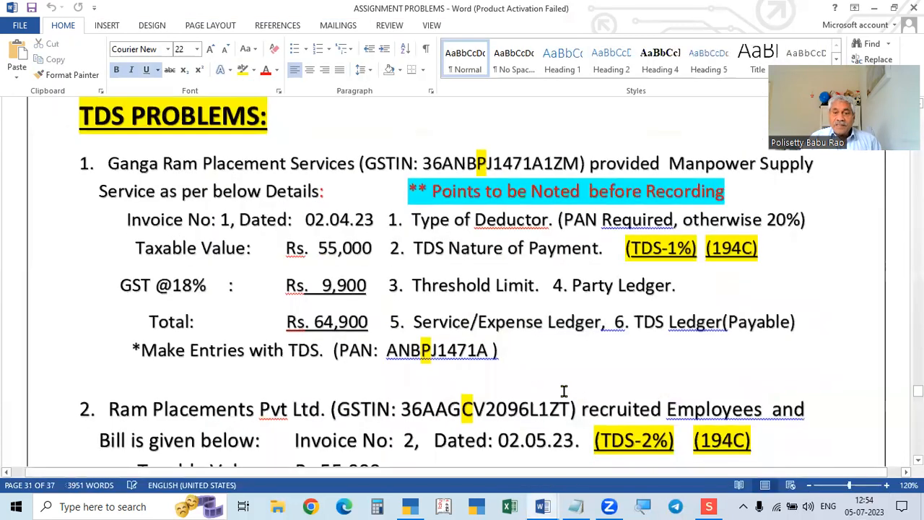
# Scroll the TDS rate chart to the 194C contractor row: Rs 30,000 per bill, 1%/2%.
pyautogui.hotkey('alt', 'Tab')
pyautogui.scroll(-3, 386, 357)
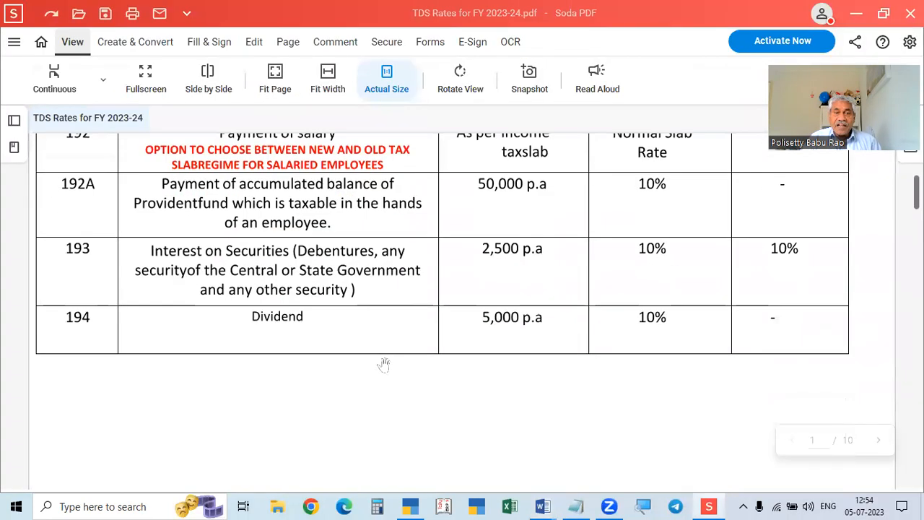
pyautogui.scroll(1, 383, 365)
pyautogui.scroll(2, 336, 326)
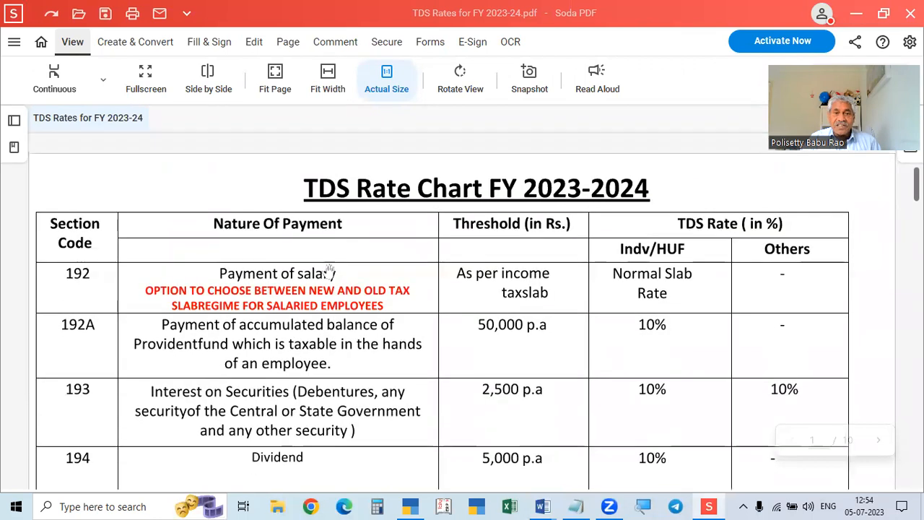
pyautogui.scroll(-1, 351, 419)
pyautogui.scroll(1, 351, 419)
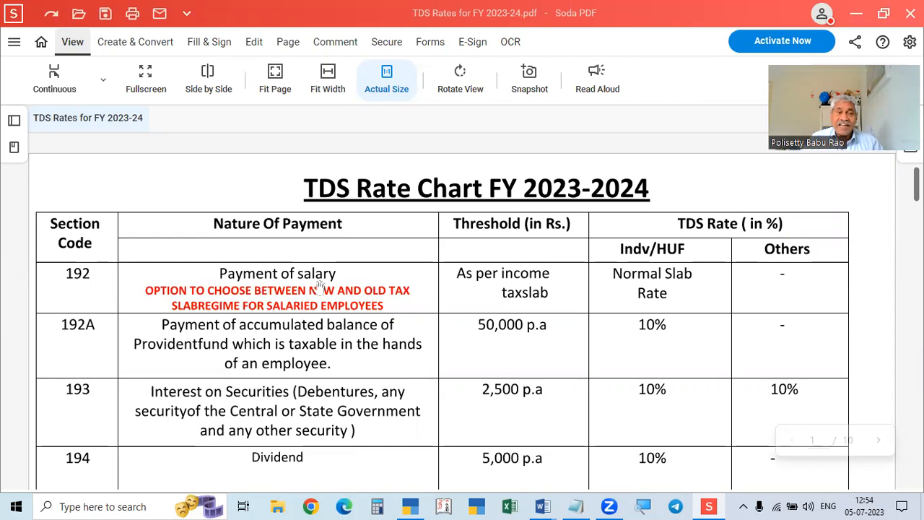
pyautogui.scroll(-1, 319, 287)
pyautogui.scroll(1, 319, 288)
pyautogui.scroll(-1, 317, 289)
pyautogui.scroll(-6, 314, 228)
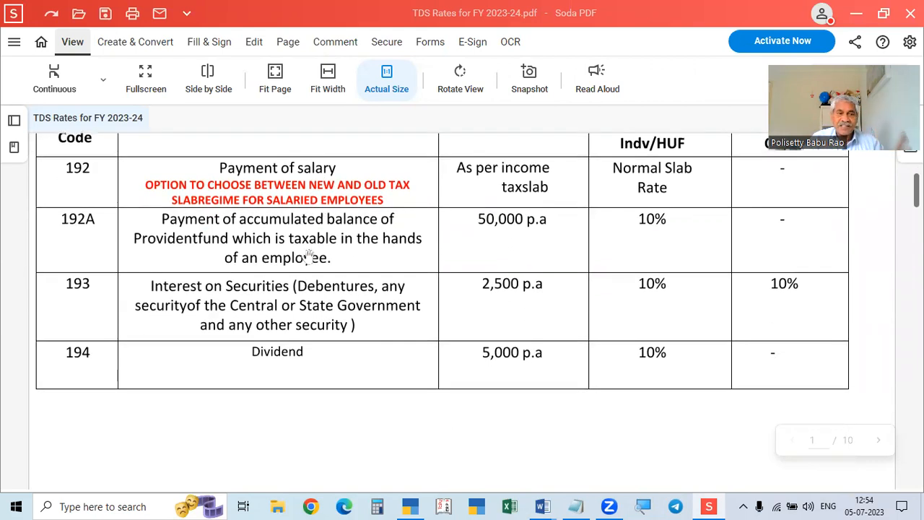
pyautogui.scroll(-5, 246, 358)
pyautogui.scroll(11, 238, 372)
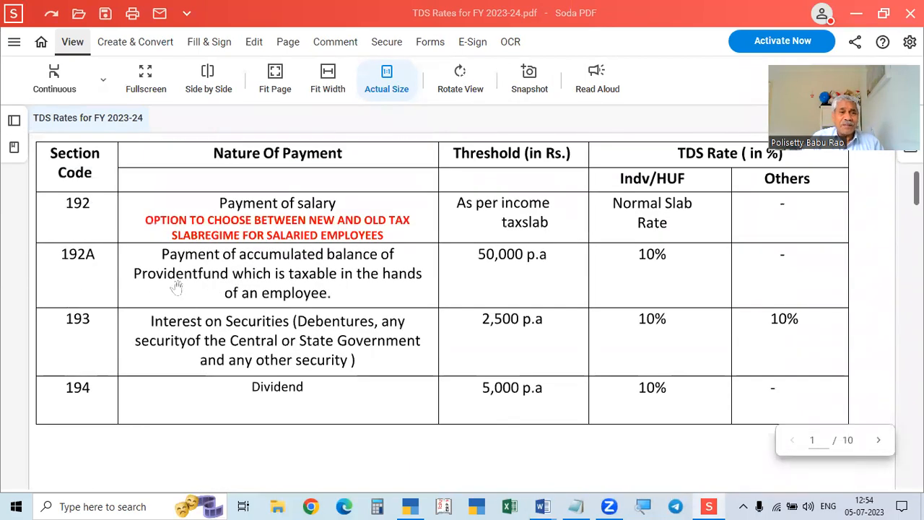
pyautogui.scroll(1, 177, 285)
pyautogui.scroll(-1, 260, 414)
pyautogui.scroll(-5, 269, 413)
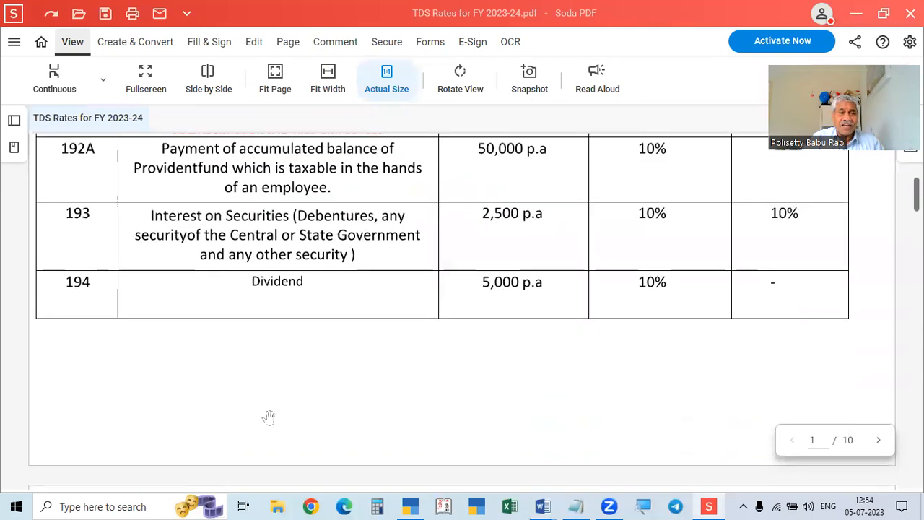
pyautogui.scroll(-6, 268, 418)
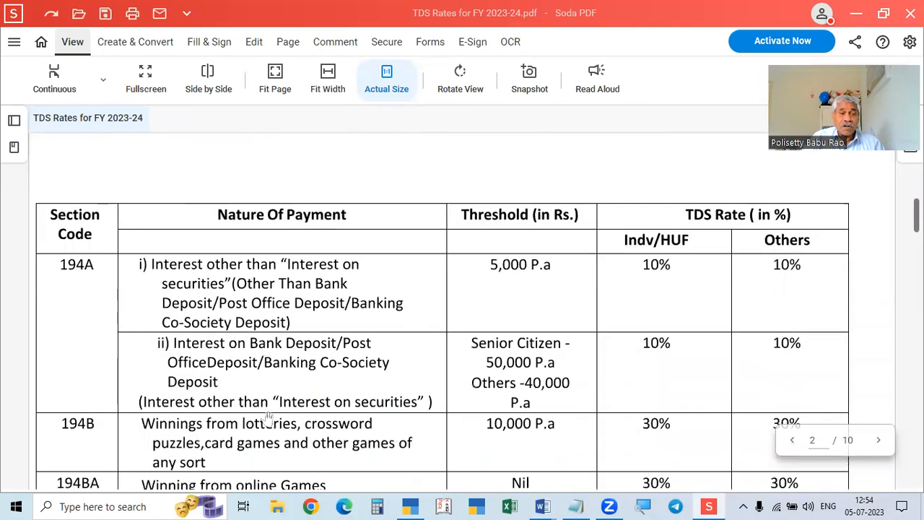
pyautogui.scroll(-3, 267, 419)
pyautogui.scroll(-4, 267, 419)
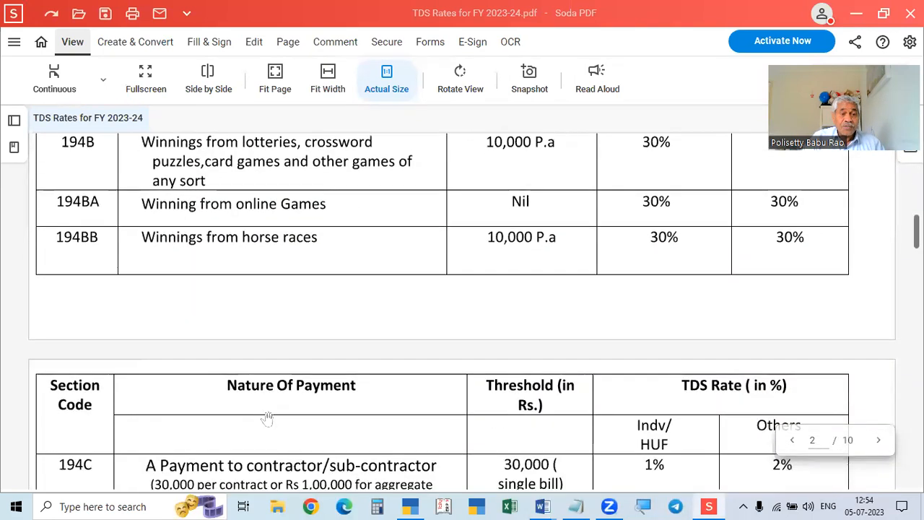
pyautogui.scroll(6, 251, 414)
pyautogui.scroll(2, 251, 413)
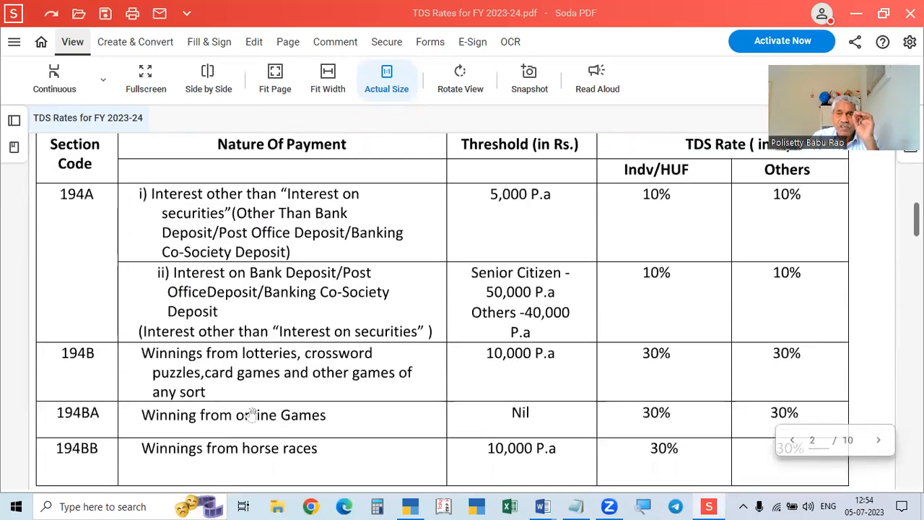
pyautogui.scroll(-5, 251, 413)
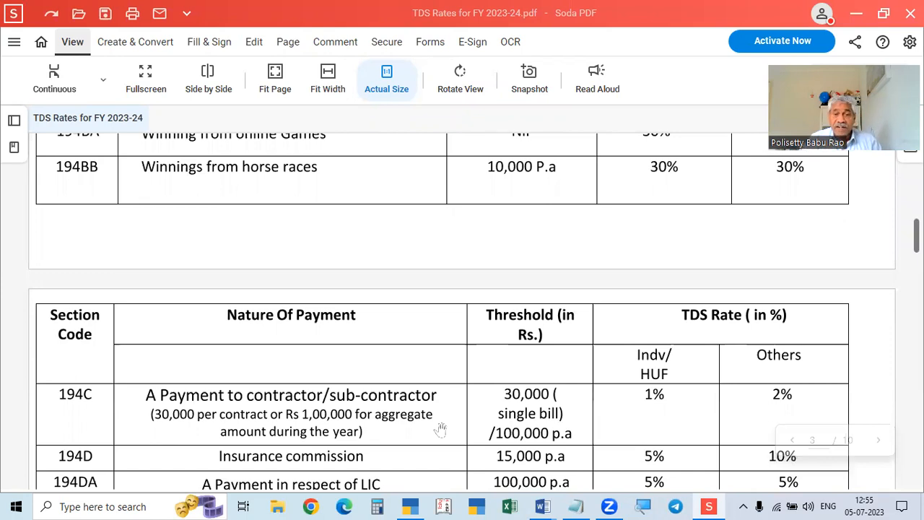
pyautogui.scroll(-1, 441, 429)
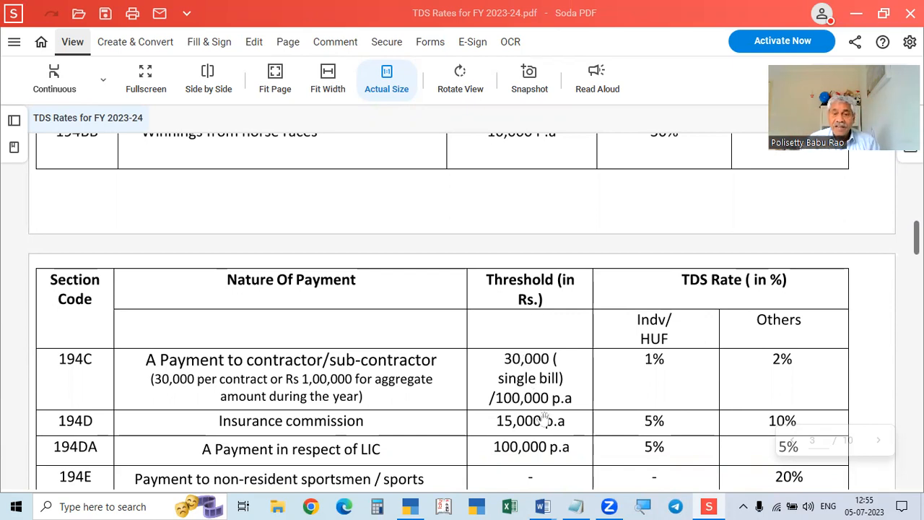
# Scroll the rate chart from 194IA through 194S, then back to 194LA and 194M on page 5.
pyautogui.scroll(-3, 547, 418)
pyautogui.scroll(-2, 545, 431)
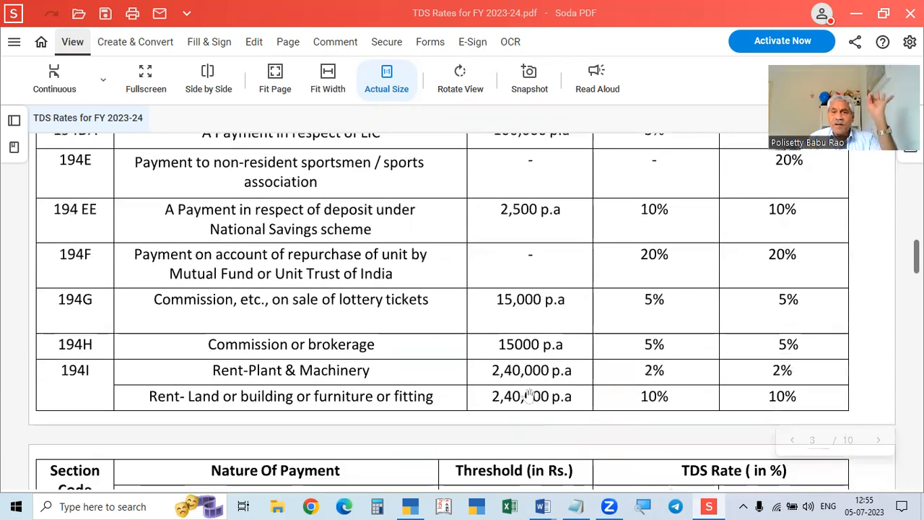
pyautogui.scroll(4, 531, 395)
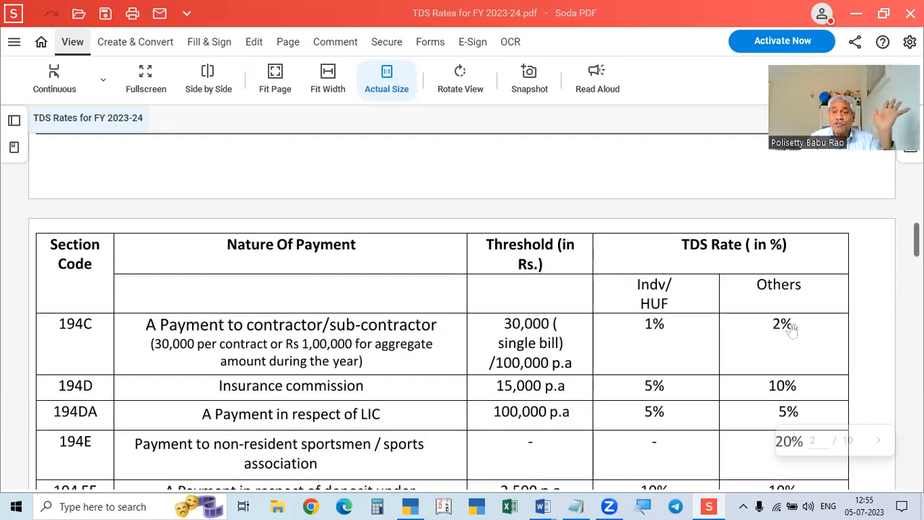
pyautogui.scroll(-1, 788, 330)
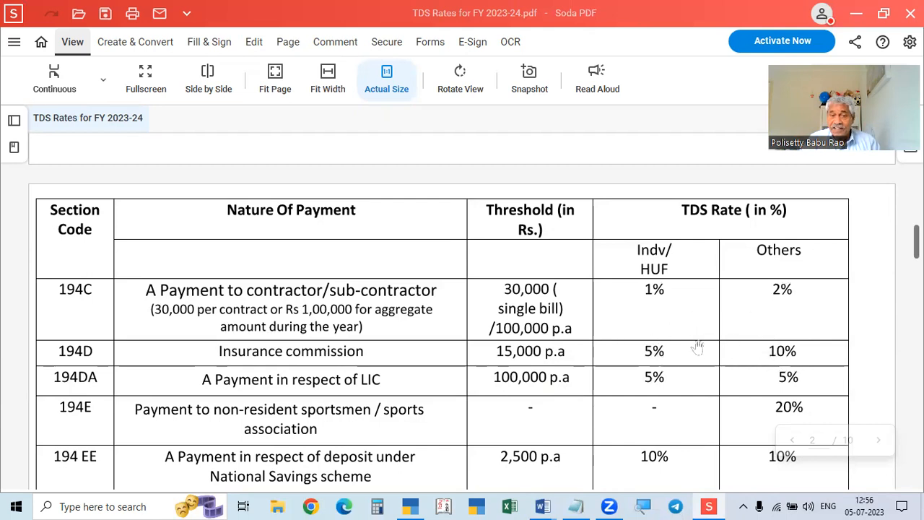
pyautogui.scroll(-10, 657, 350)
pyautogui.scroll(10, 658, 356)
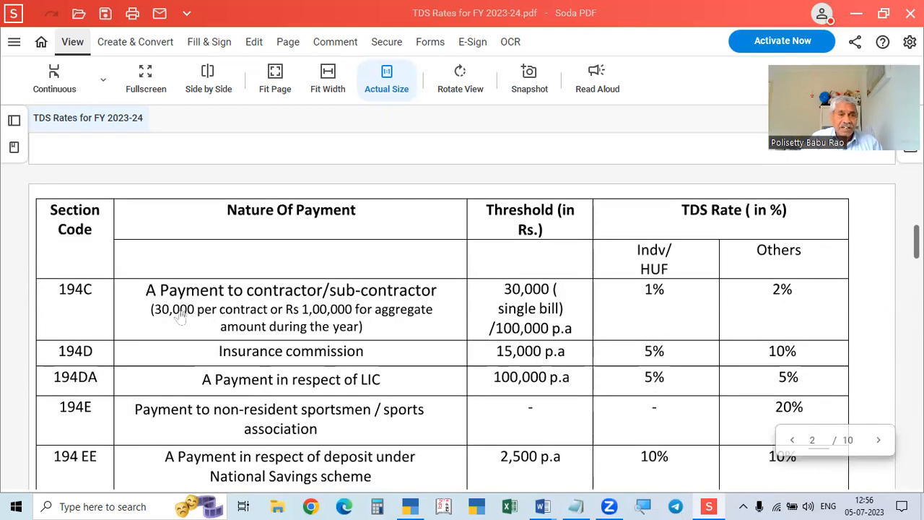
pyautogui.scroll(-2, 140, 324)
pyautogui.scroll(-3, 282, 280)
pyautogui.scroll(-4, 257, 283)
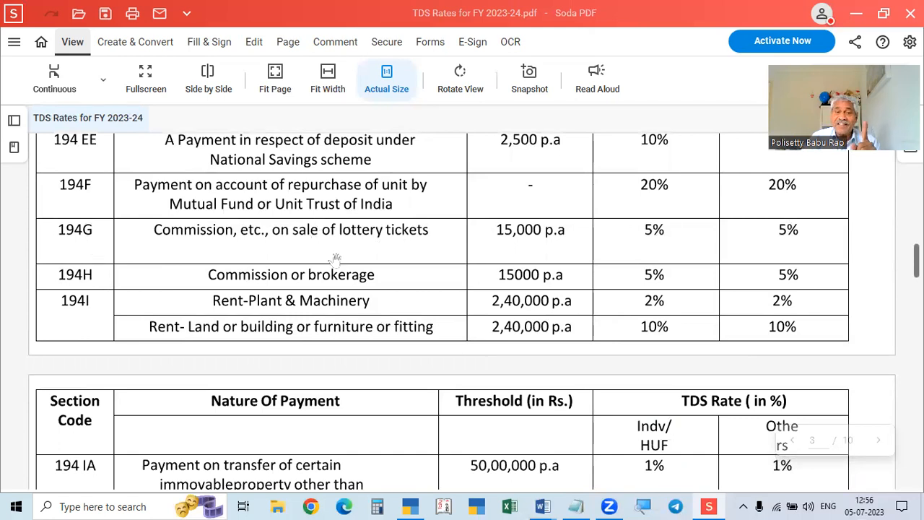
pyautogui.scroll(2, 347, 247)
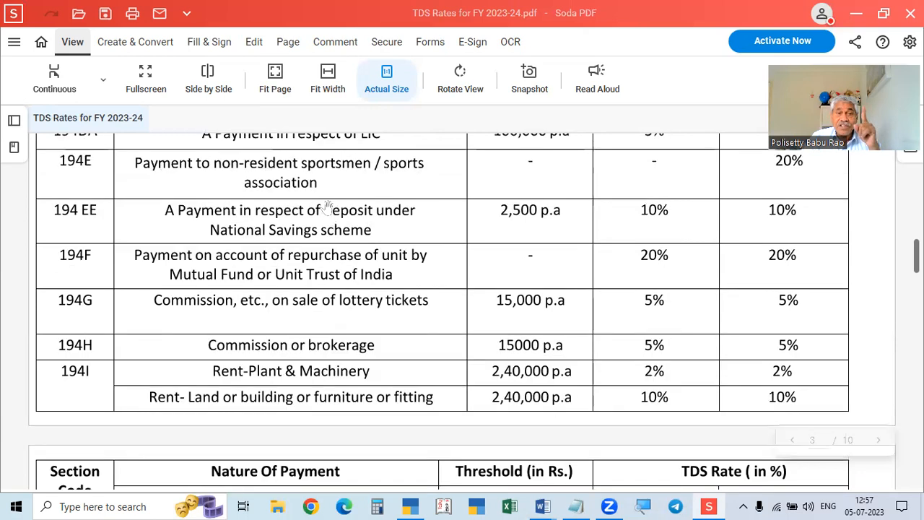
pyautogui.scroll(-1, 329, 217)
pyautogui.scroll(3, 267, 246)
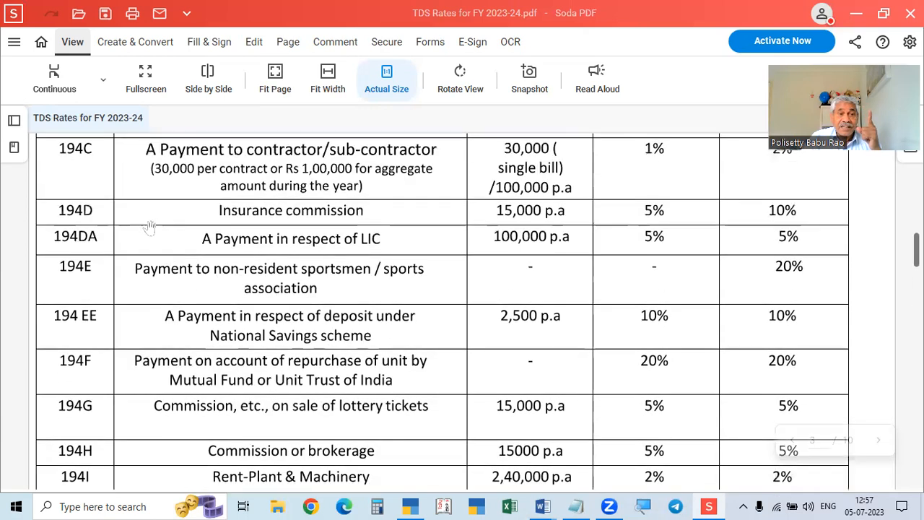
pyautogui.scroll(-3, 347, 260)
pyautogui.scroll(-1, 360, 283)
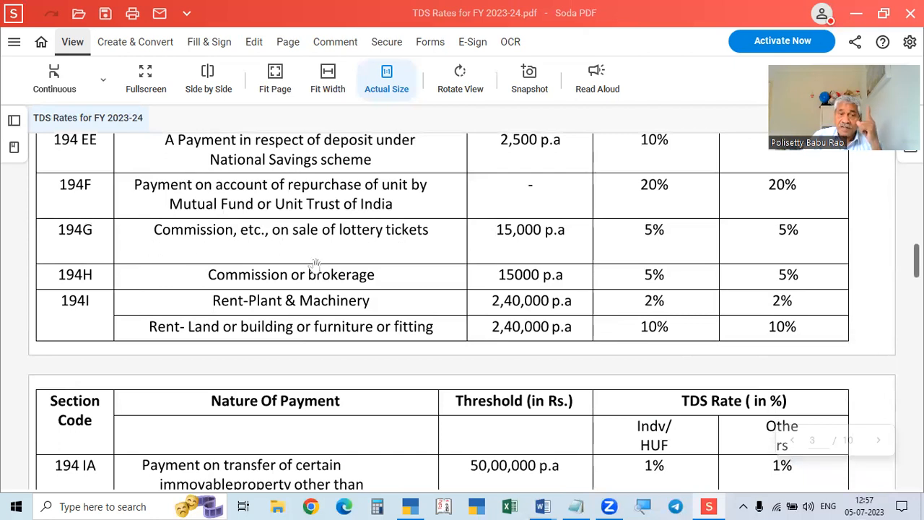
pyautogui.scroll(-1, 434, 260)
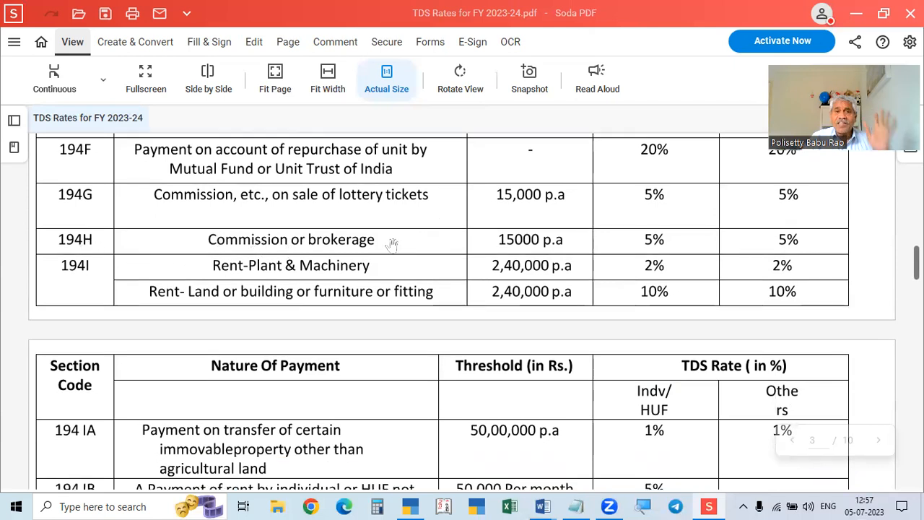
pyautogui.scroll(1, 389, 242)
pyautogui.scroll(5, 387, 239)
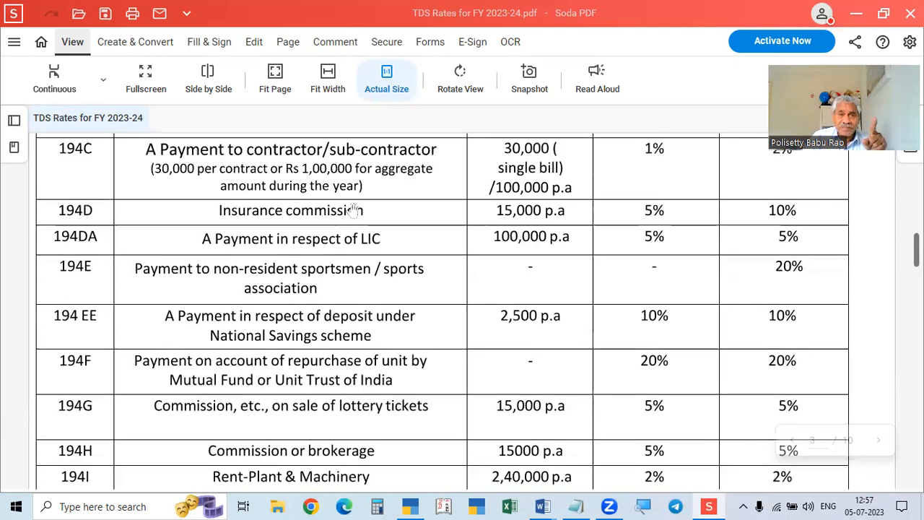
pyautogui.scroll(-2, 352, 209)
pyautogui.scroll(-2, 294, 359)
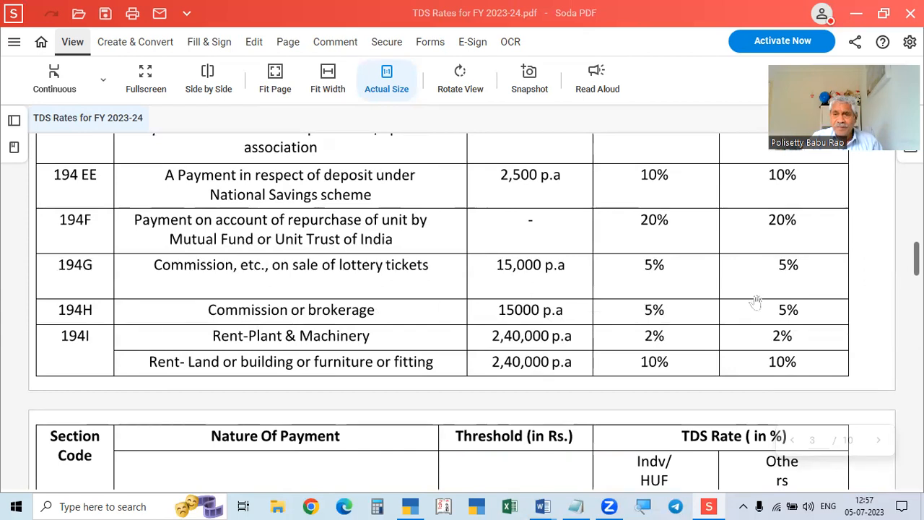
pyautogui.scroll(-1, 450, 322)
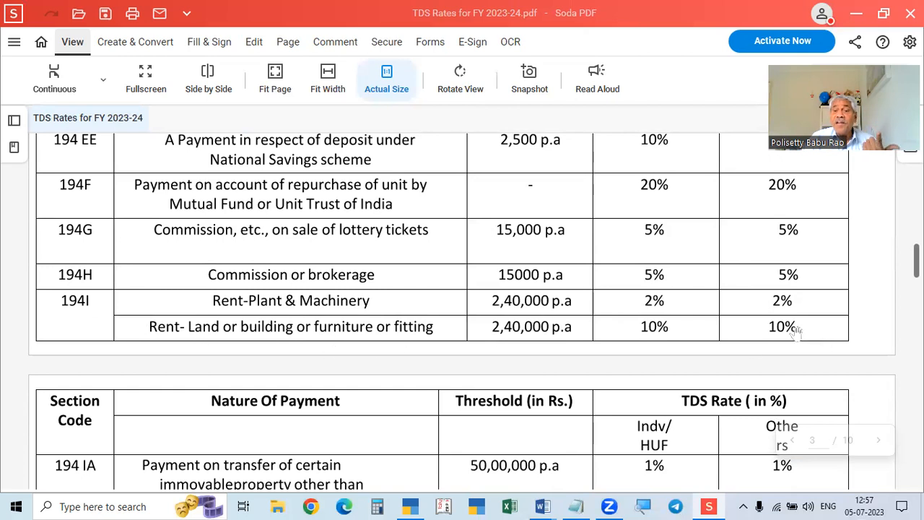
pyautogui.scroll(-4, 295, 323)
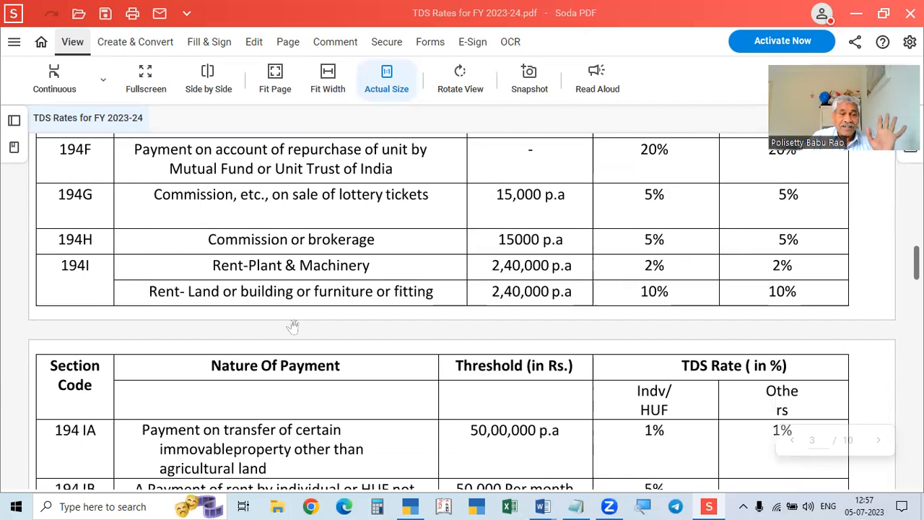
pyautogui.scroll(-4, 292, 324)
pyautogui.scroll(-20, 293, 326)
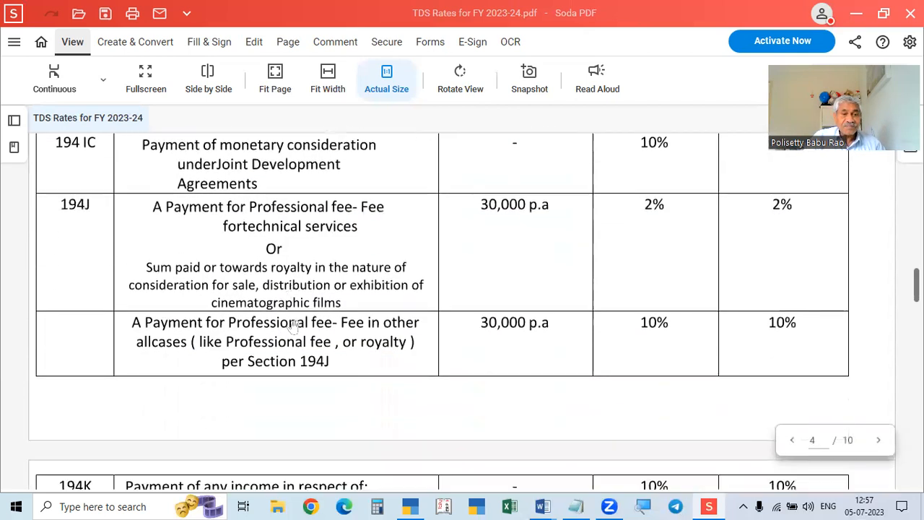
pyautogui.scroll(-10, 292, 326)
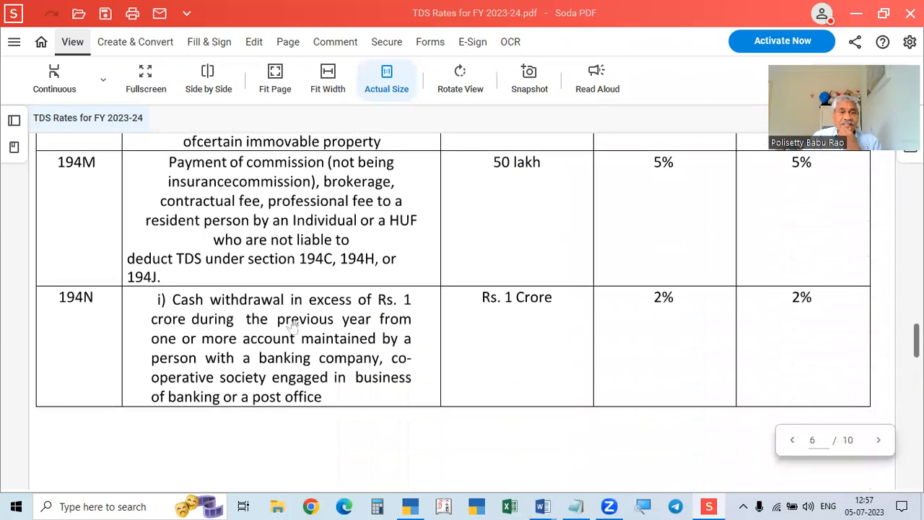
pyautogui.scroll(-20, 292, 326)
pyautogui.scroll(-5, 293, 328)
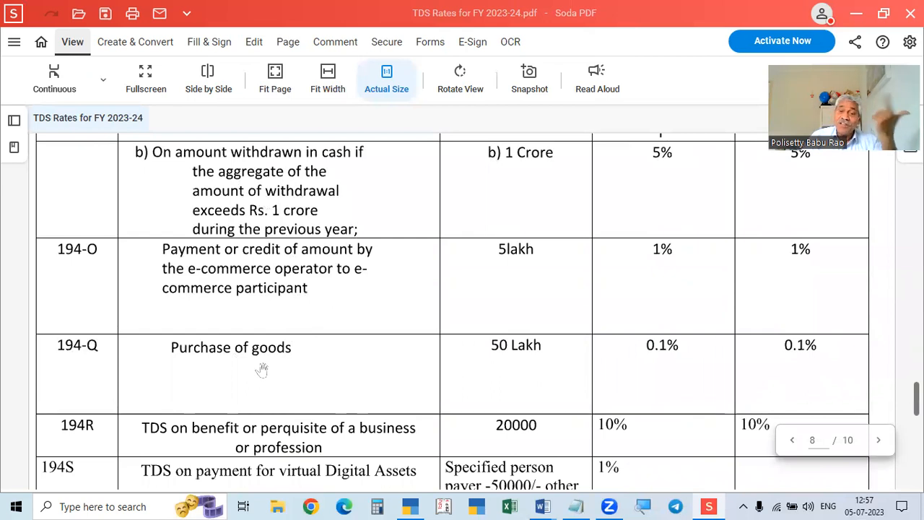
pyautogui.scroll(20, 263, 369)
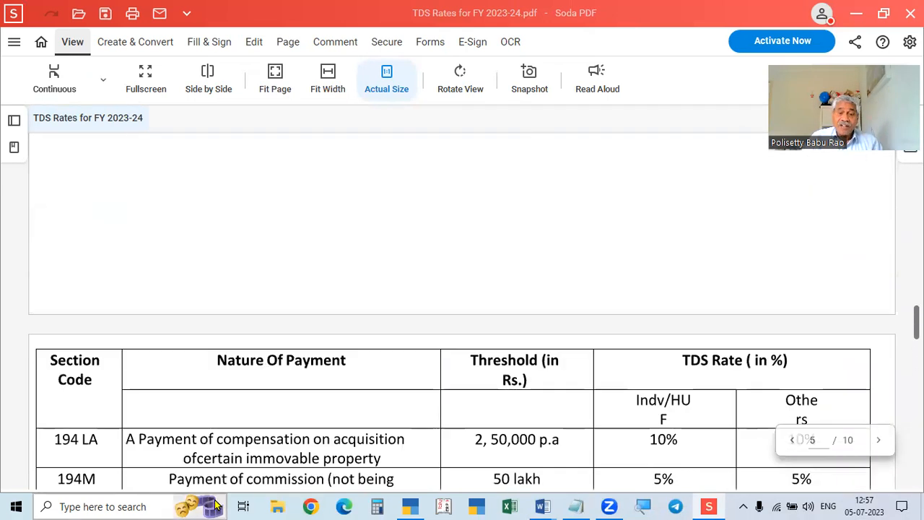
# Show the TALLY PRIME FULL SUBJECT notes at item 42 after glancing at ASSIGNMENT PROBLEMS.
pyautogui.moveTo(542, 505)
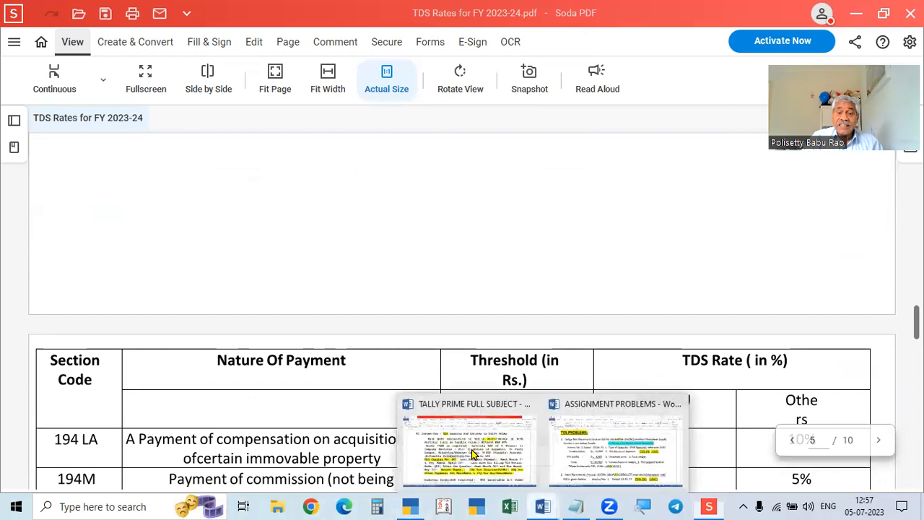
pyautogui.click(473, 453)
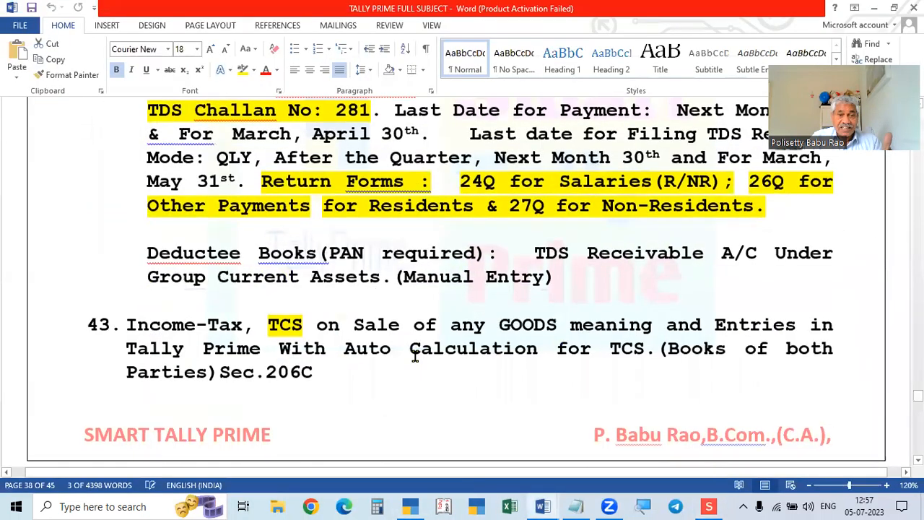
pyautogui.scroll(3, 415, 355)
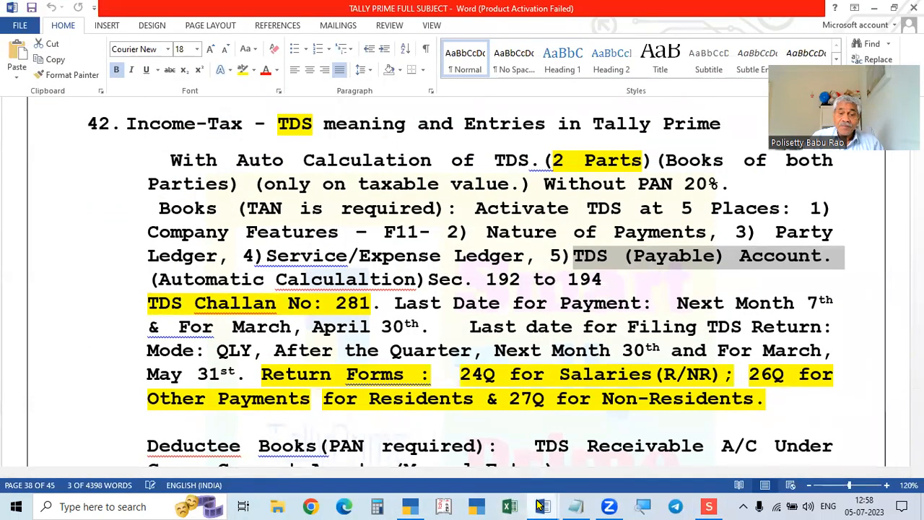
pyautogui.moveTo(542, 505)
pyautogui.click(573, 444)
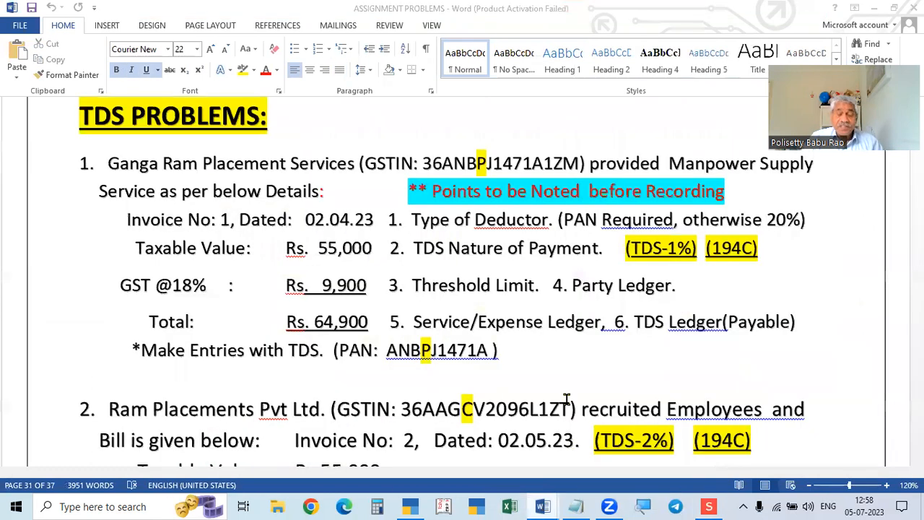
pyautogui.hotkey('alt', 'Tab')
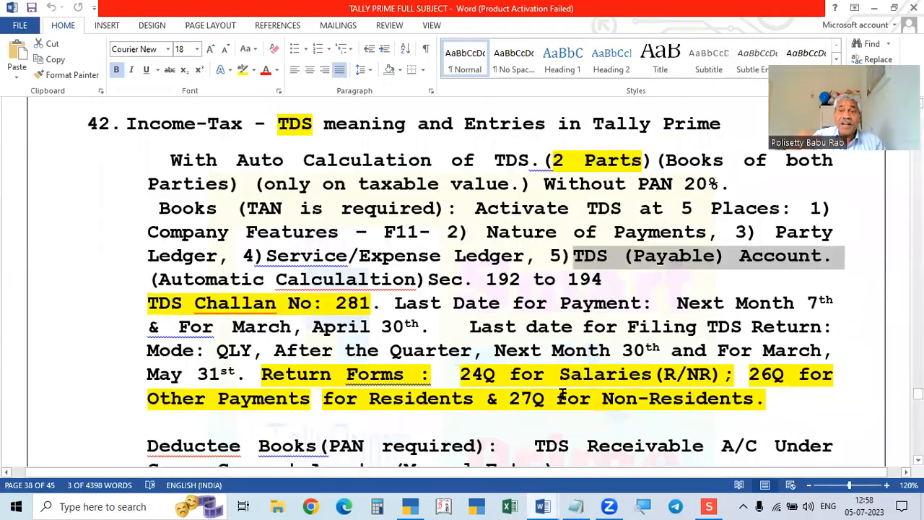
# Bring the TDS Rates PDF back to the front at the 194M commission row.
pyautogui.click(708, 506)
pyautogui.scroll(5, 447, 421)
pyautogui.scroll(-4, 441, 423)
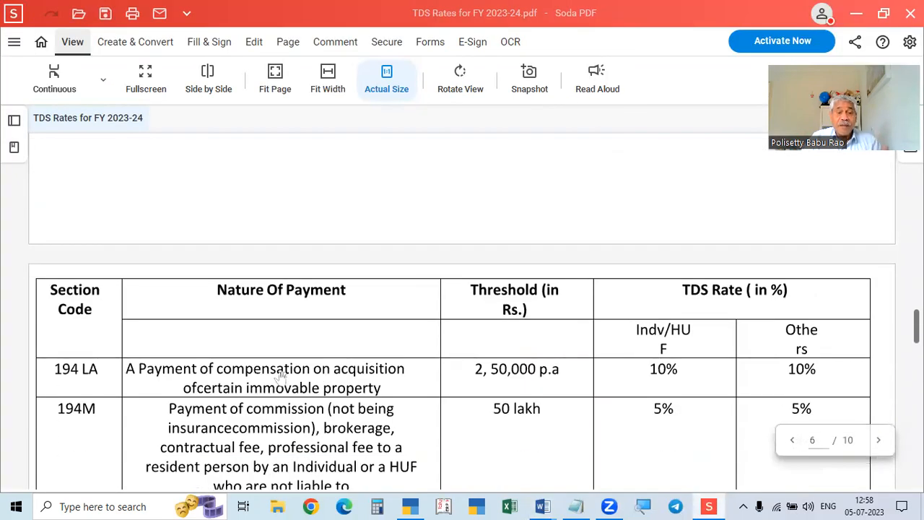
# Check the 194C contractor rates (1% individuals, 2% others) on page 3 of the PDF.
pyautogui.scroll(15, 280, 378)
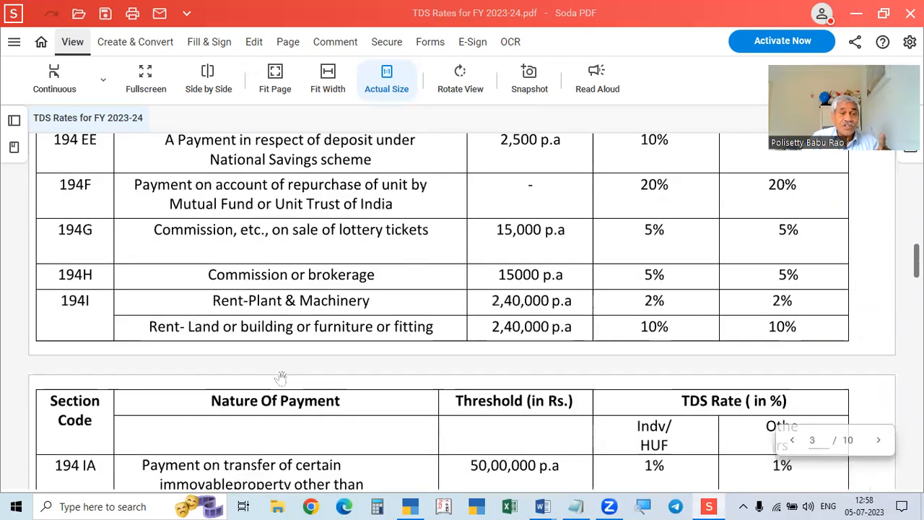
pyautogui.scroll(2, 280, 379)
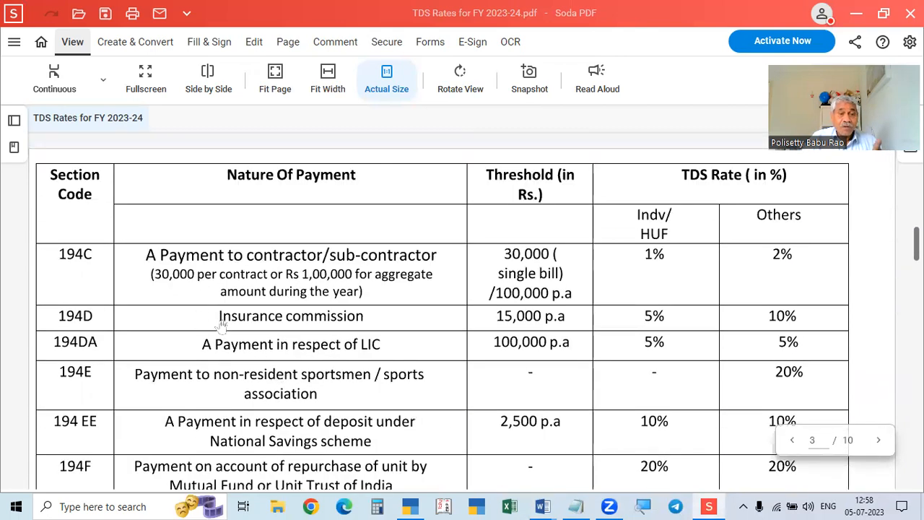
pyautogui.scroll(-2, 321, 337)
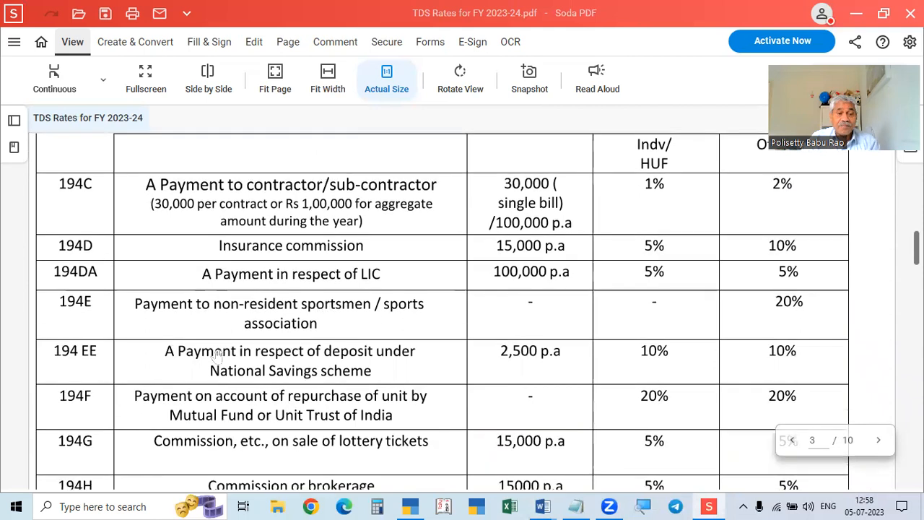
pyautogui.scroll(-1, 127, 407)
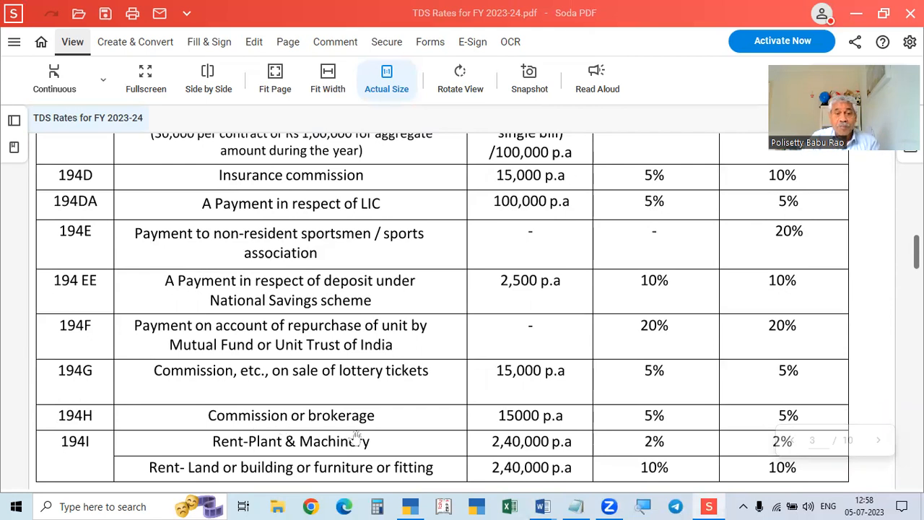
pyautogui.scroll(-3, 355, 437)
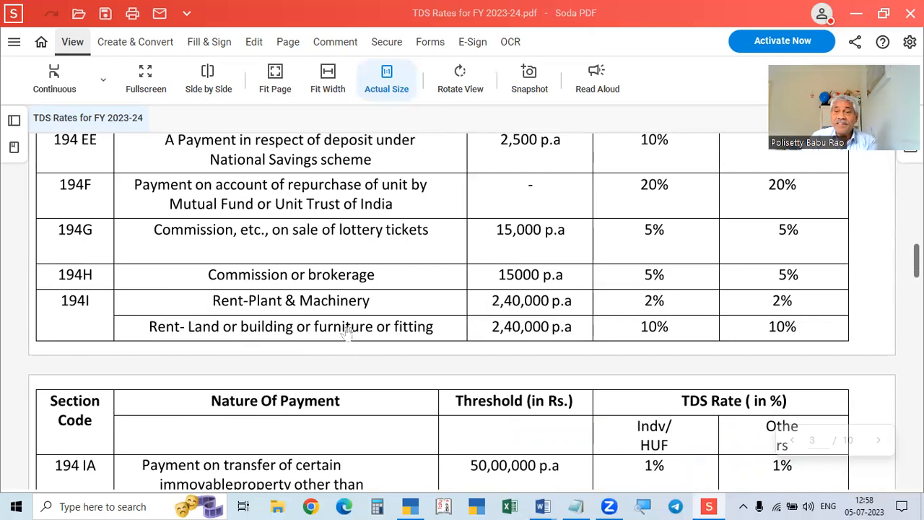
pyautogui.scroll(-1, 307, 330)
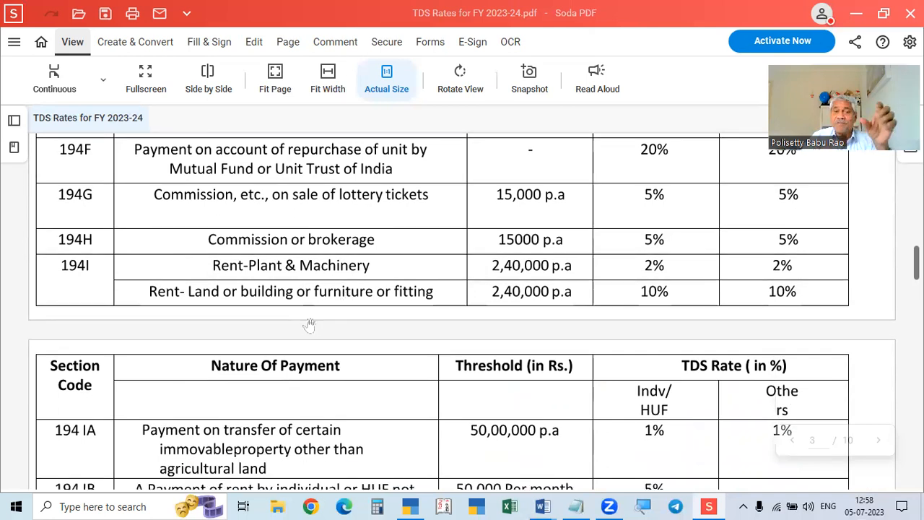
pyautogui.scroll(3, 309, 325)
# Bring the ASSIGNMENT PROBLEMS document to the front at the first TDS problem.
pyautogui.hotkey('alt', 'Tab')
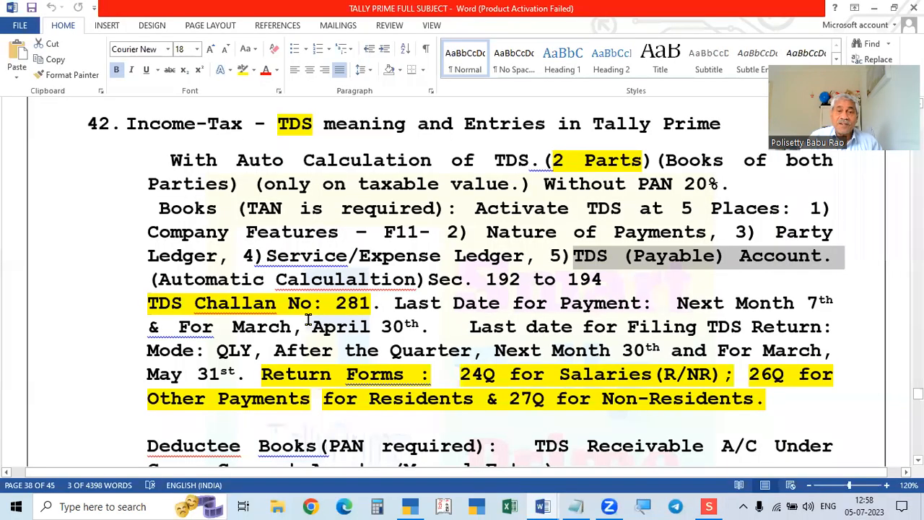
pyautogui.hotkey('alt', 'Tab')
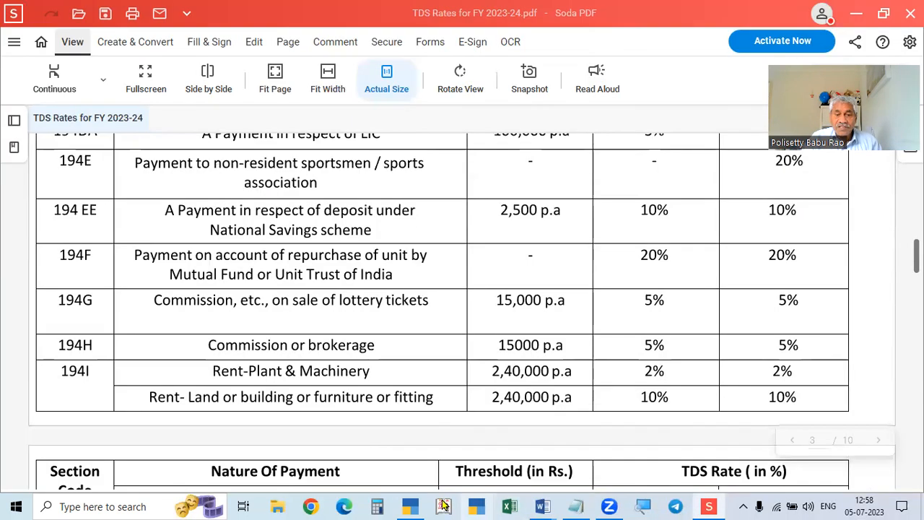
pyautogui.click(408, 507)
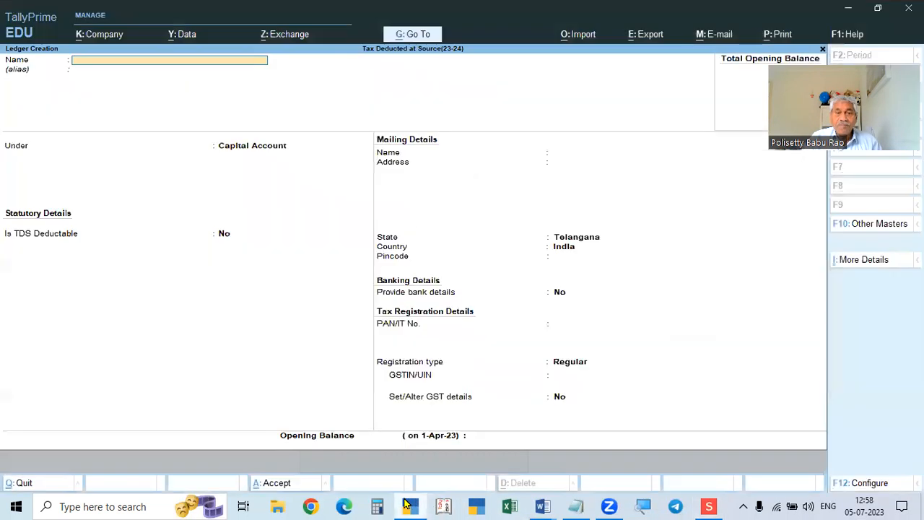
pyautogui.click(542, 506)
pyautogui.click(501, 454)
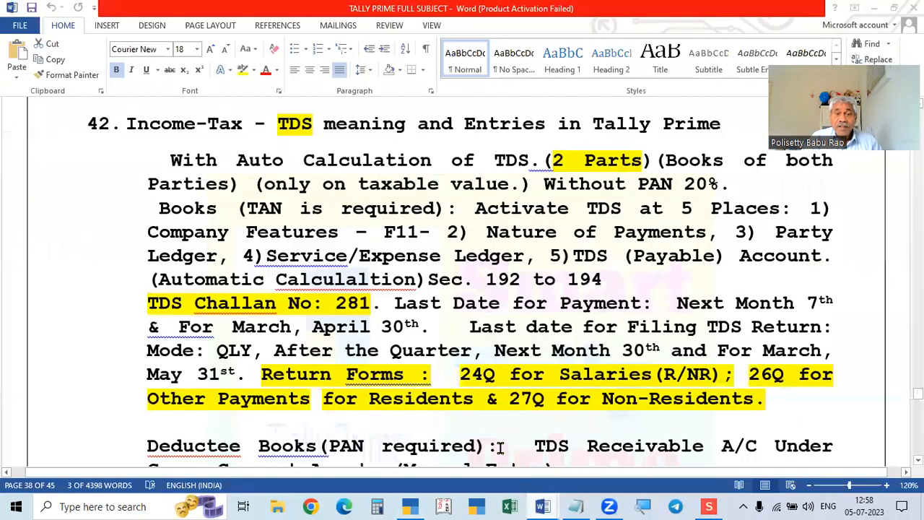
pyautogui.rightClick(543, 506)
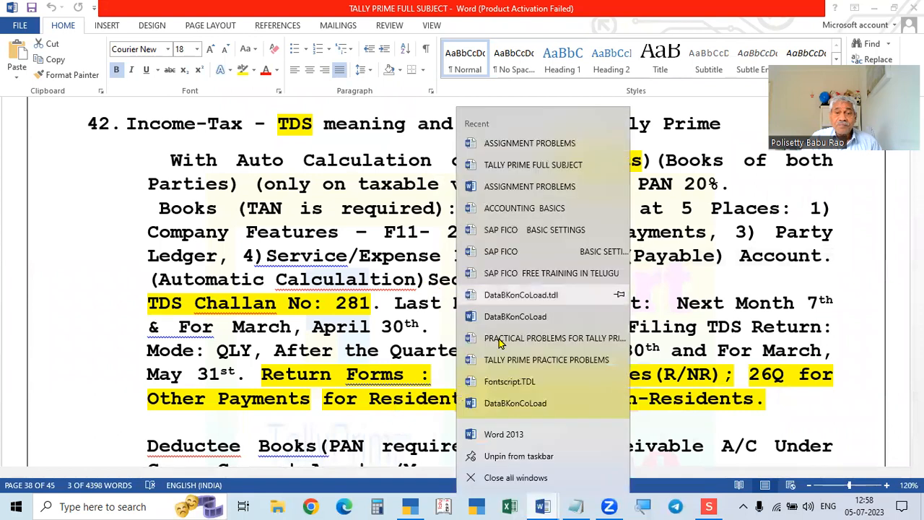
pyautogui.click(543, 506)
pyautogui.click(596, 462)
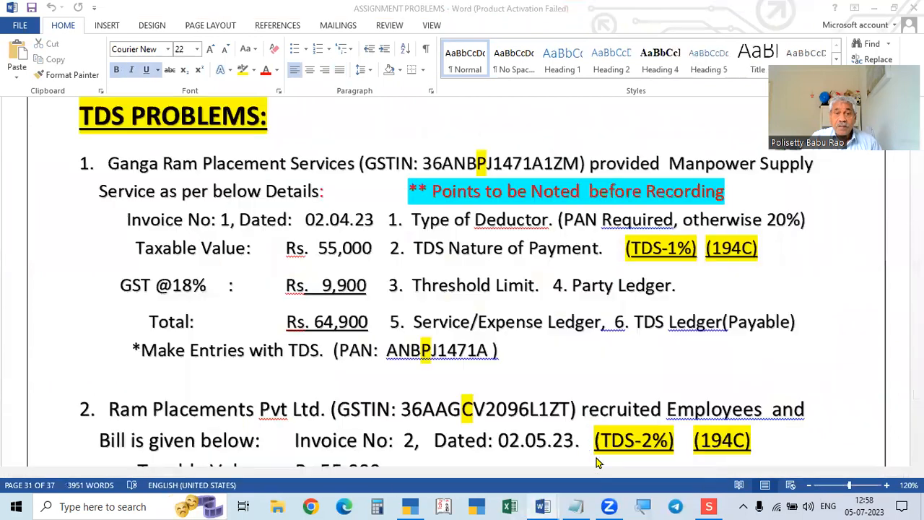
pyautogui.scroll(2, 333, 286)
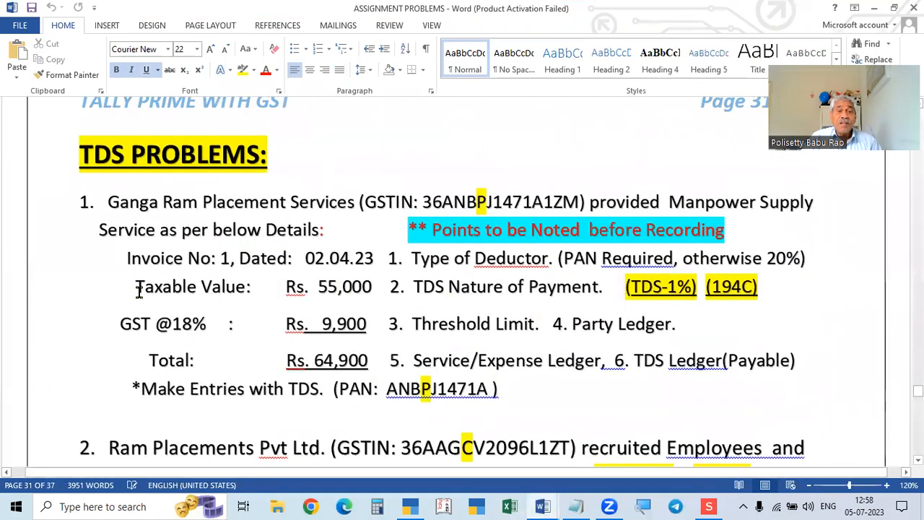
# Delete 'Ram' so the party reads Ganga Placement Services, then return to TallyPrime.
pyautogui.click(197, 202)
pyautogui.press('BackSpace')
pyautogui.press('BackSpace')
pyautogui.press('BackSpace')
pyautogui.press('BackSpace')
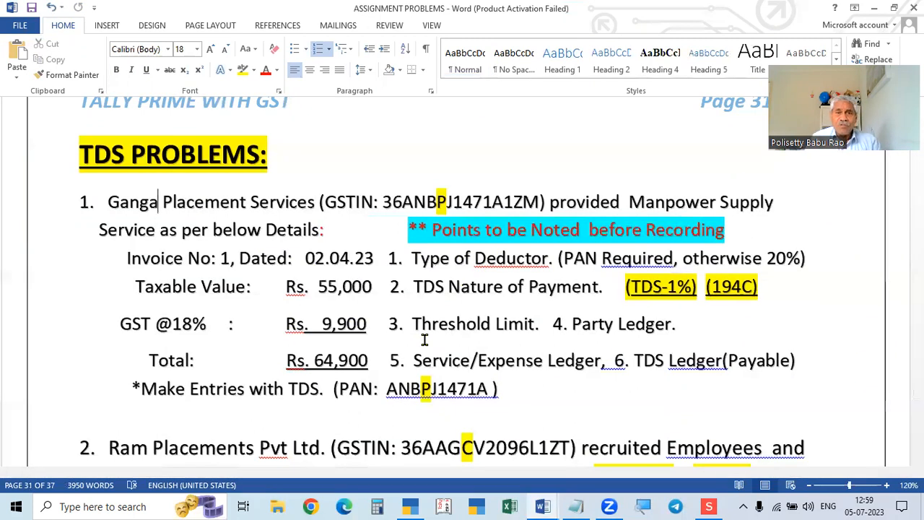
pyautogui.hotkey('alt', 'Tab')
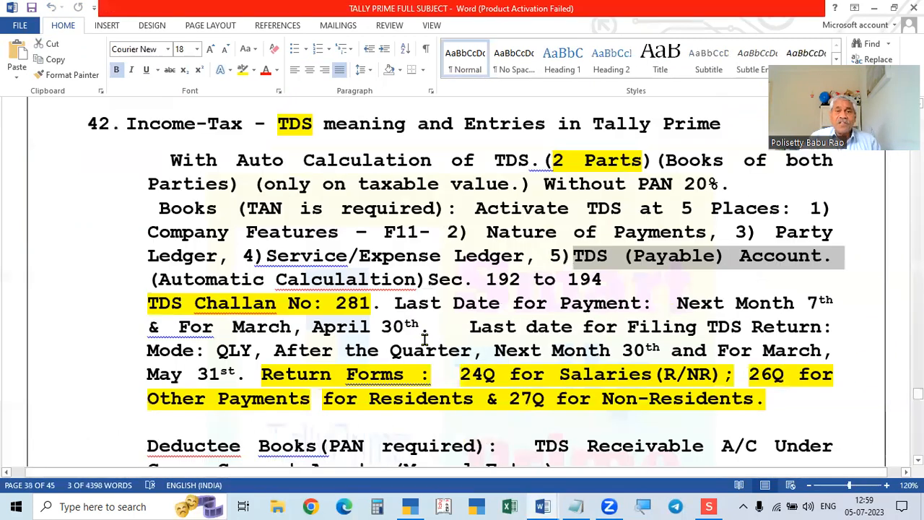
pyautogui.hotkey('alt', 'Tab')
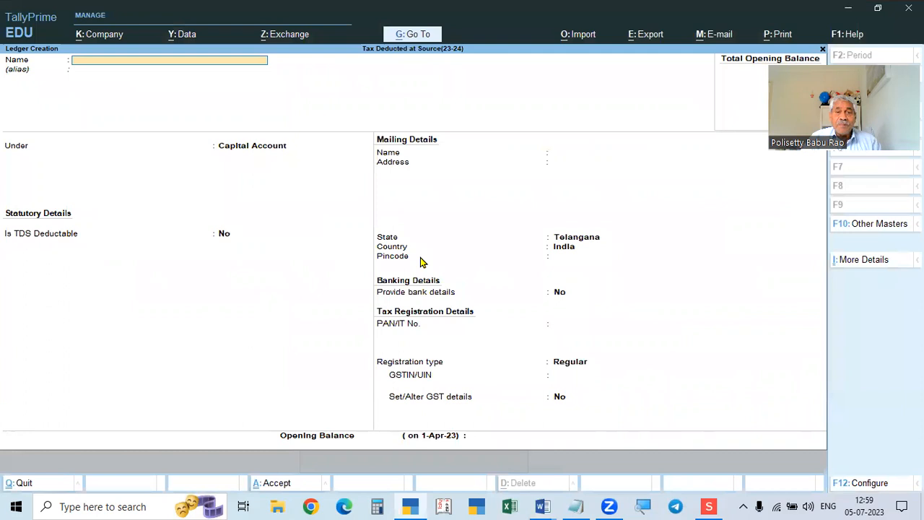
# Leave ledger creation and start a new voucher, switched to Purchase with F9.
pyautogui.press('Escape')
pyautogui.press('Escape')
pyautogui.press('Escape')
pyautogui.press('Escape')
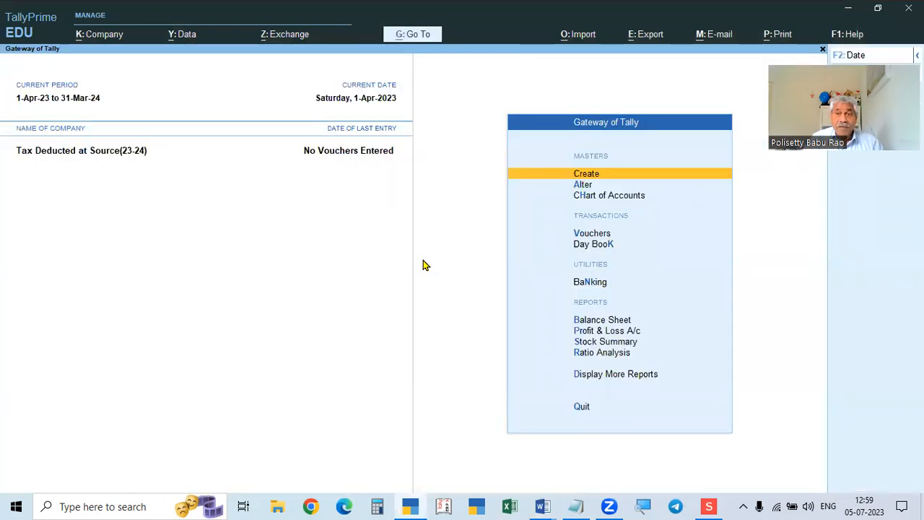
pyautogui.press('v')
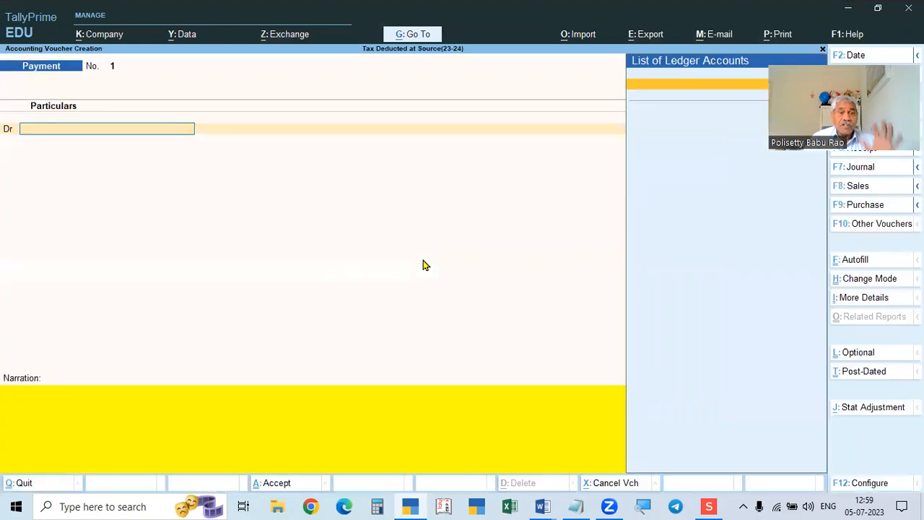
pyautogui.hotkey('alt', 'Tab')
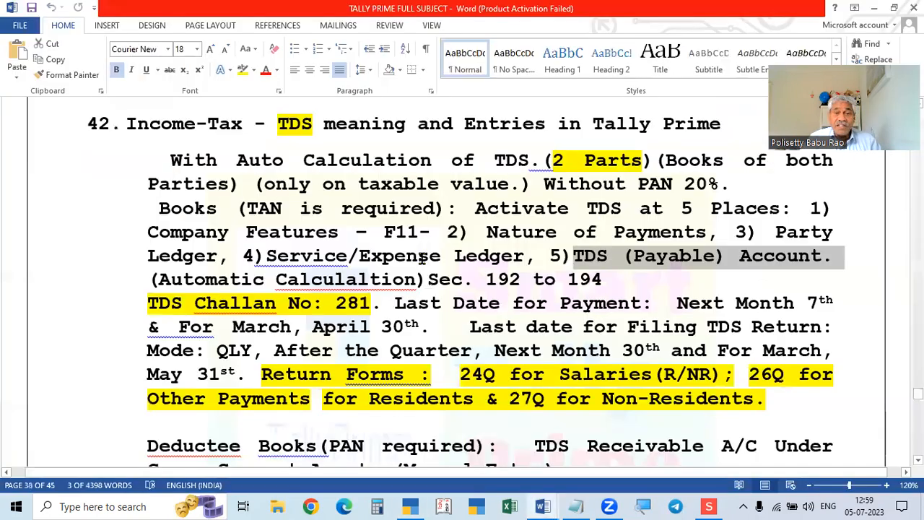
pyautogui.hotkey('alt', 'Tab')
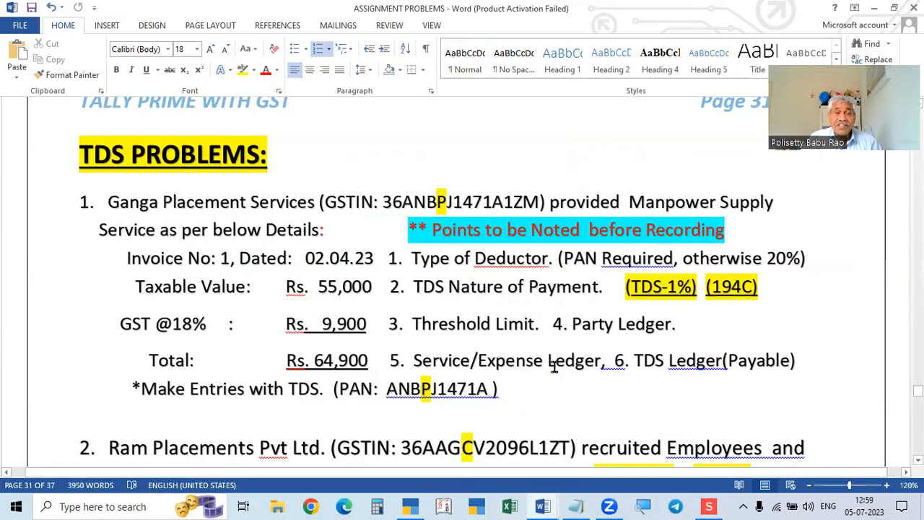
pyautogui.hotkey('alt', 'Tab')
pyautogui.hotkey('alt', 'Tab')
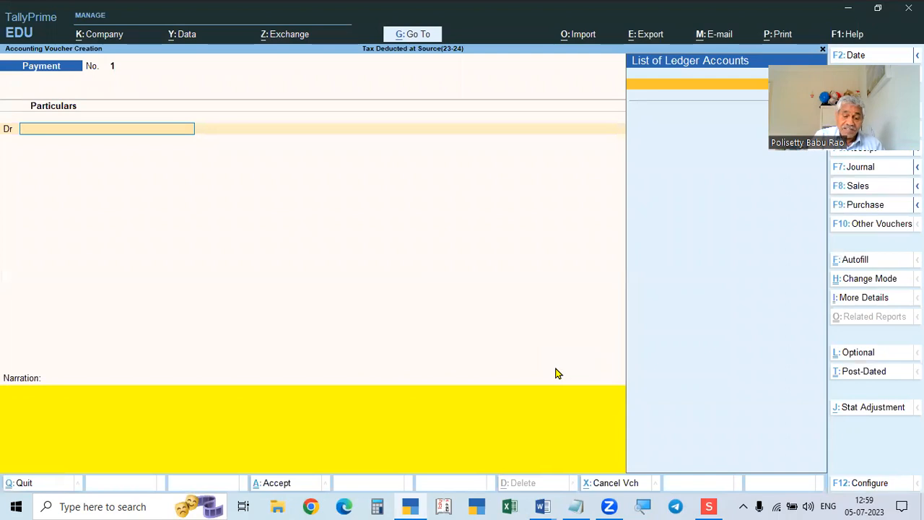
pyautogui.press('F9')
pyautogui.hotkey('alt', 'Tab')
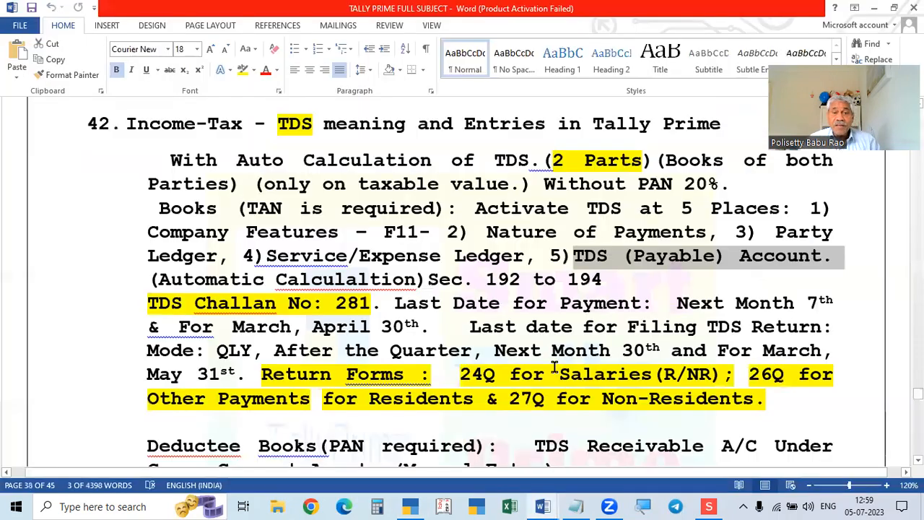
pyautogui.hotkey('alt', 'Tab')
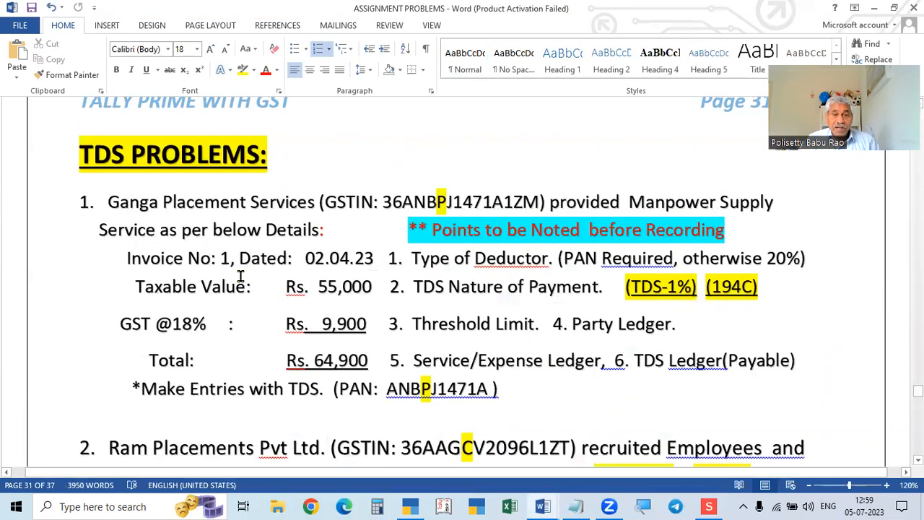
pyautogui.hotkey('alt', 'Tab')
pyautogui.hotkey('alt', 'Tab')
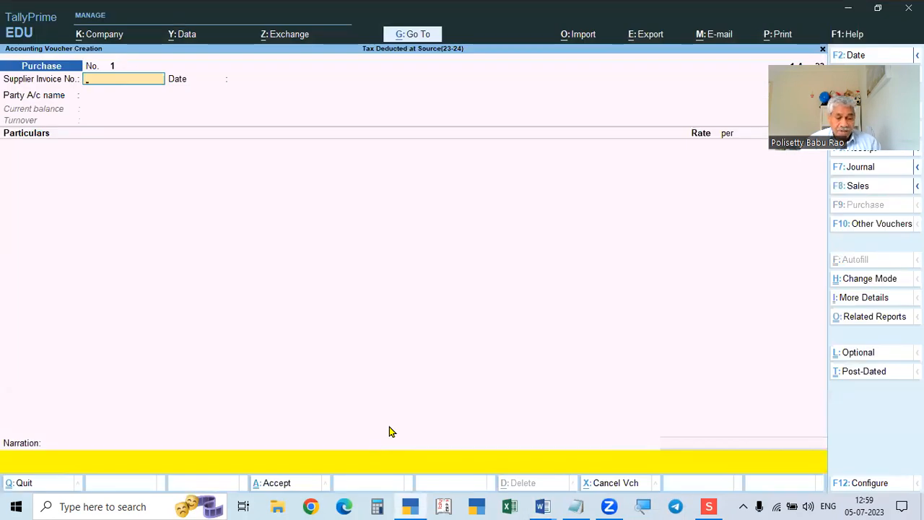
# Date the Purchase voucher 2-Apr-23 and accept Supplier Invoice No. 1.
pyautogui.press('F2')
pyautogui.write('2-4')
pyautogui.press('Return')
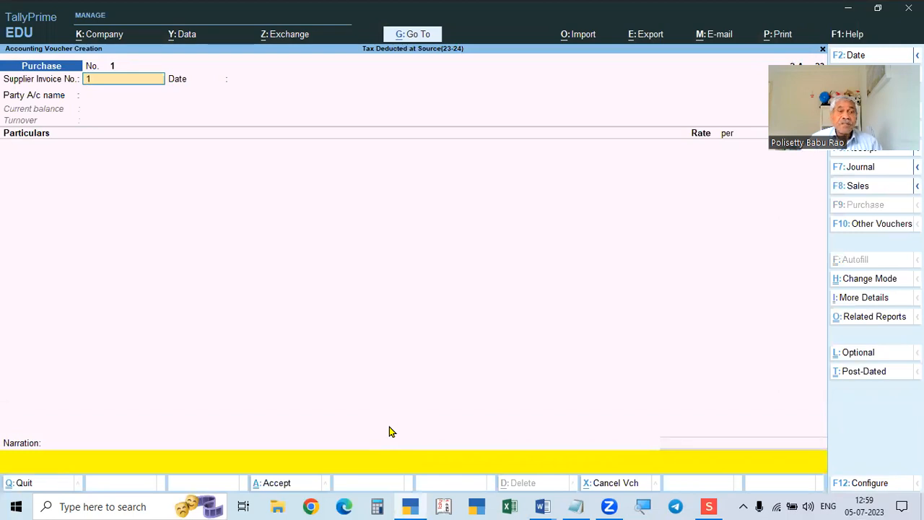
pyautogui.press('Return')
pyautogui.press('Return')
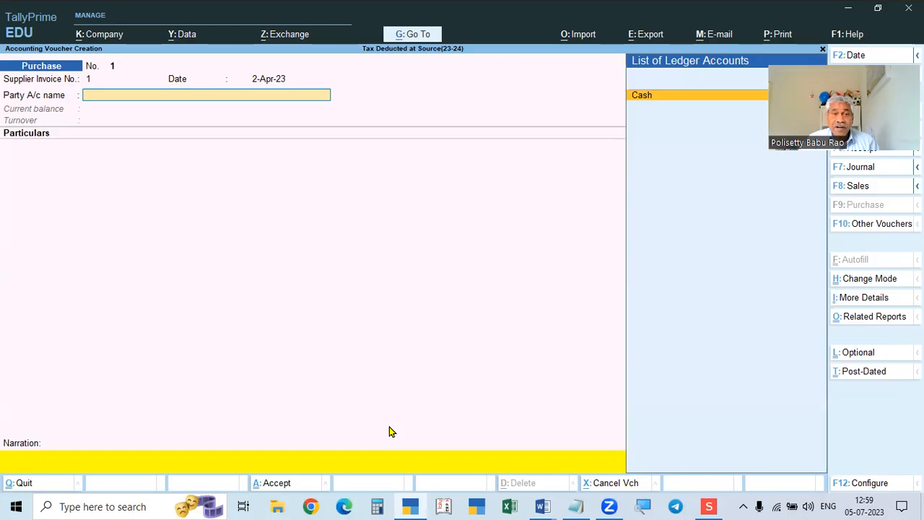
pyautogui.hotkey('alt', 'Tab')
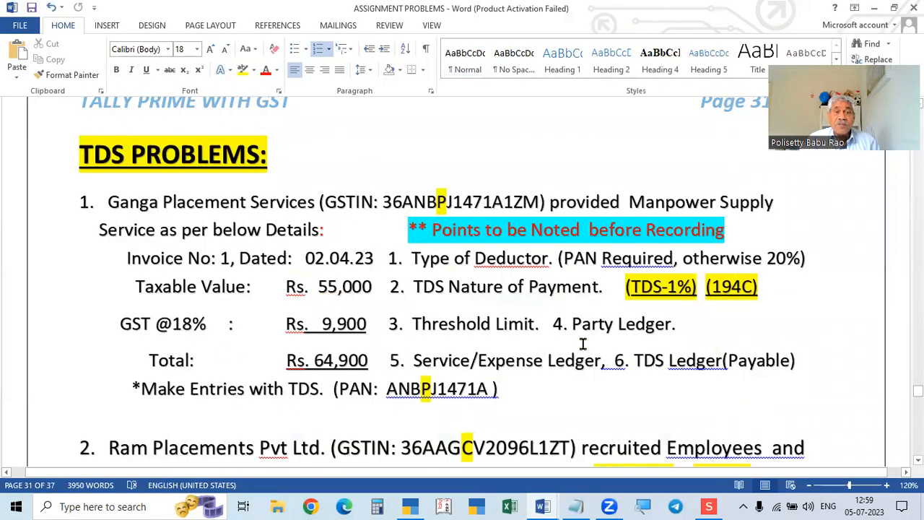
pyautogui.hotkey('alt', 'Tab')
pyautogui.hotkey('alt', 'Tab')
pyautogui.hotkey('alt', 'Tab')
pyautogui.hotkey('alt', 'Tab')
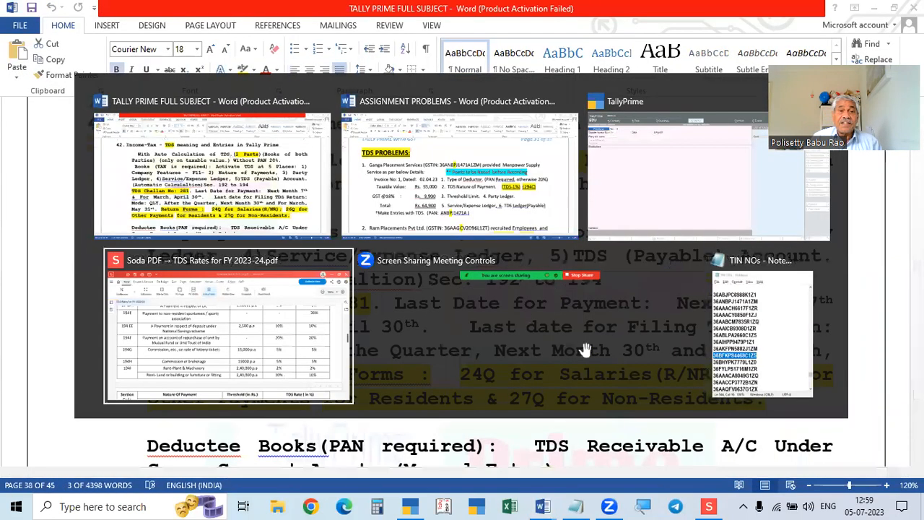
pyautogui.hotkey('alt', 'Tab')
pyautogui.hotkey('alt', 'Tab')
pyautogui.hotkey('alt', 'Tab')
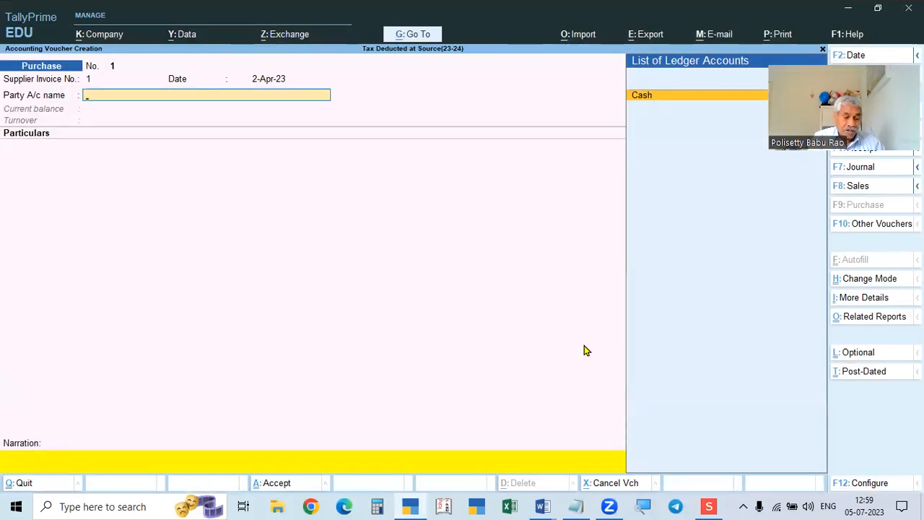
# Create a new party ledger named Ganga Placement Services, checked against the assignment.
pyautogui.hotkey('alt', 'c')
pyautogui.write('Ganga Placement')
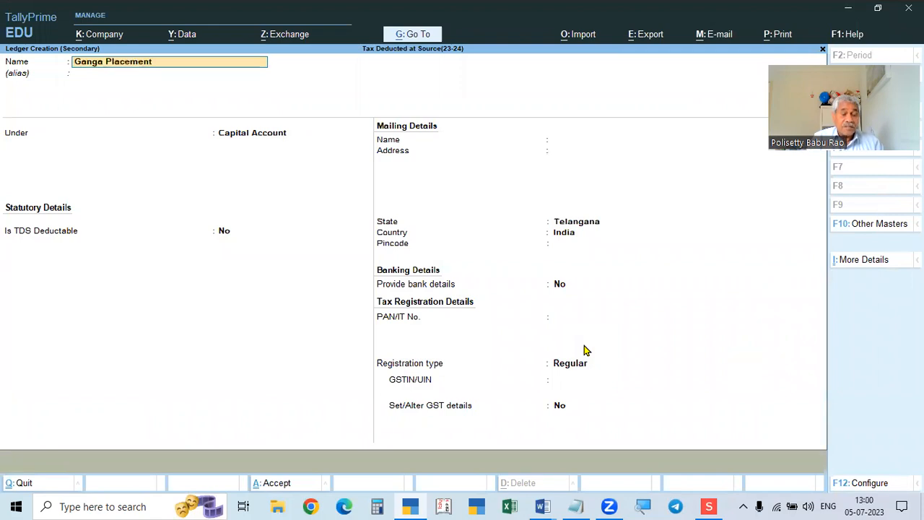
pyautogui.hotkey('alt', 'Tab')
pyautogui.hotkey('alt', 'Tab')
pyautogui.hotkey('alt', 'Tab')
pyautogui.hotkey('alt', 'Tab')
pyautogui.hotkey('alt', 'Tab')
pyautogui.hotkey('alt', 'Tab')
pyautogui.hotkey('alt', 'Tab')
pyautogui.hotkey('alt', 'Tab')
pyautogui.hotkey('alt', 'Tab')
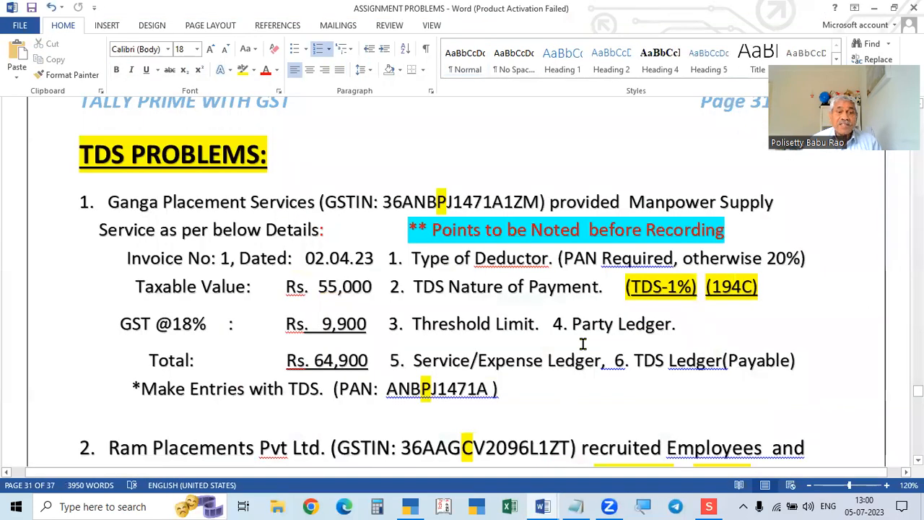
pyautogui.hotkey('alt', 'Tab')
pyautogui.hotkey('alt', 'Tab')
pyautogui.write('Se')
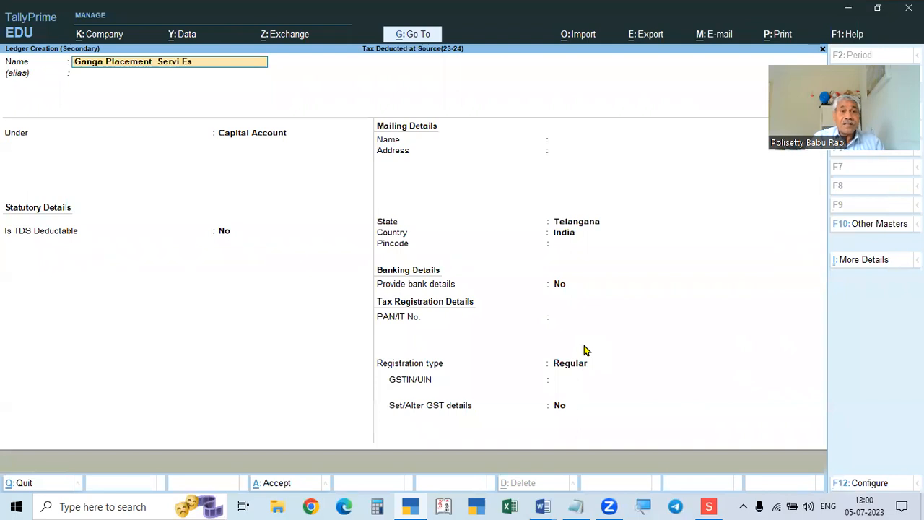
pyautogui.press('Return')
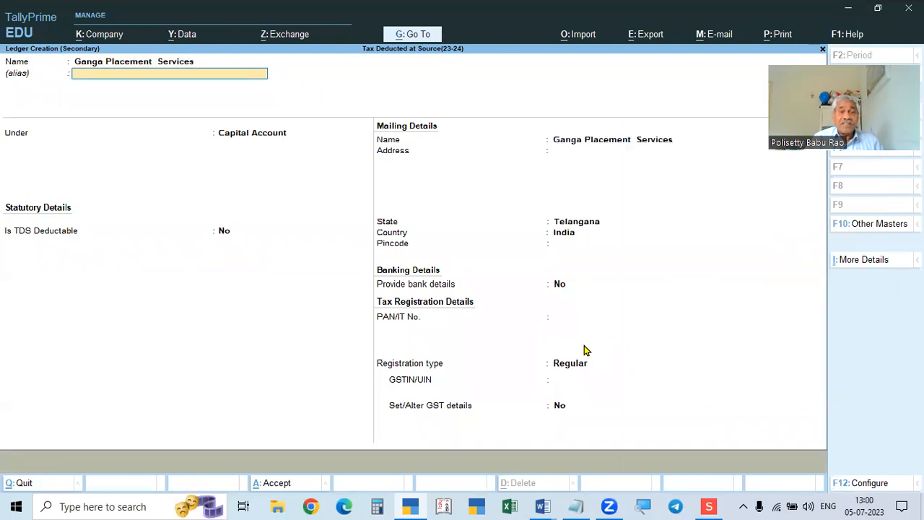
pyautogui.press('Return')
# Place it under Sundry Creditors with bill-by-bill balances on and Is TDS Deductable set to Yes.
pyautogui.write('Sundry Creditors')
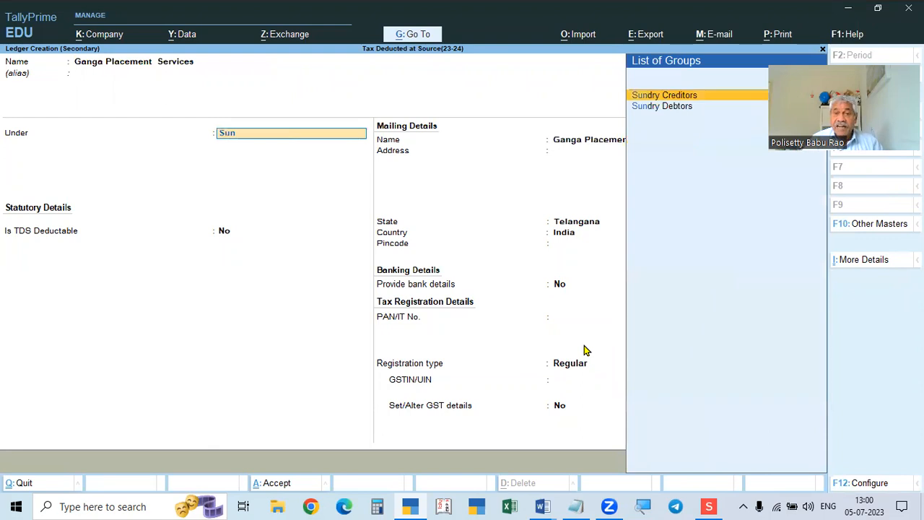
pyautogui.press('Return')
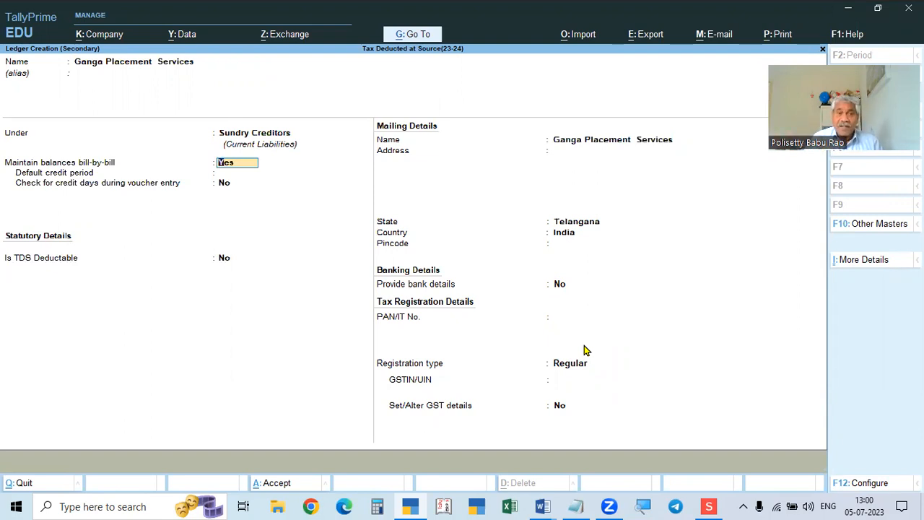
pyautogui.press('Return')
pyautogui.press('Return')
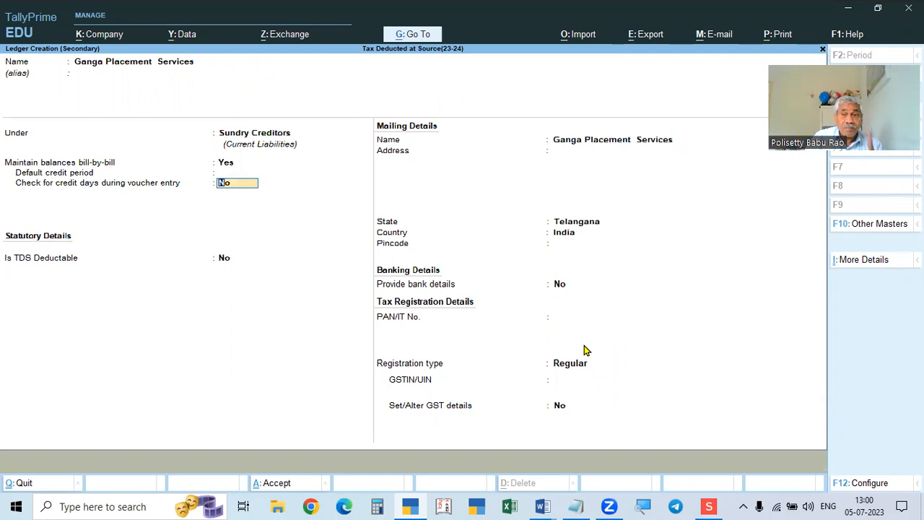
pyautogui.press('Return')
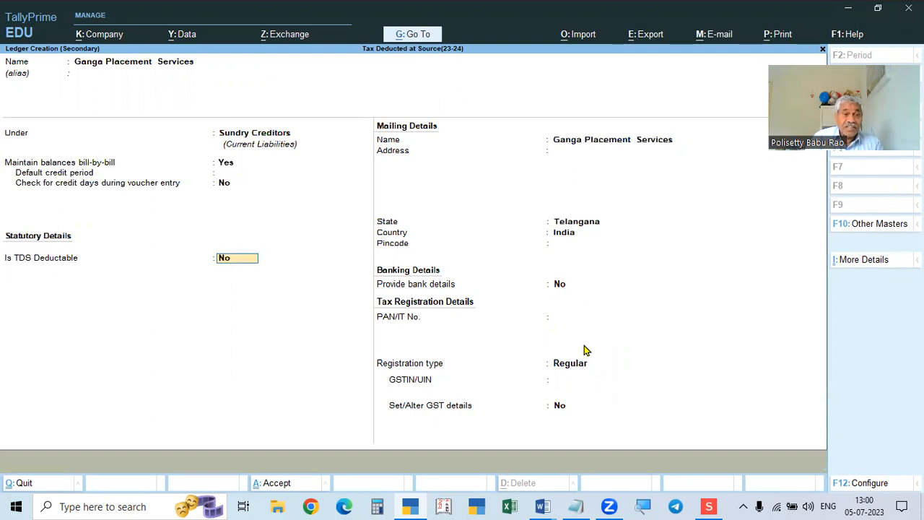
pyautogui.write('y')
pyautogui.press('Return')
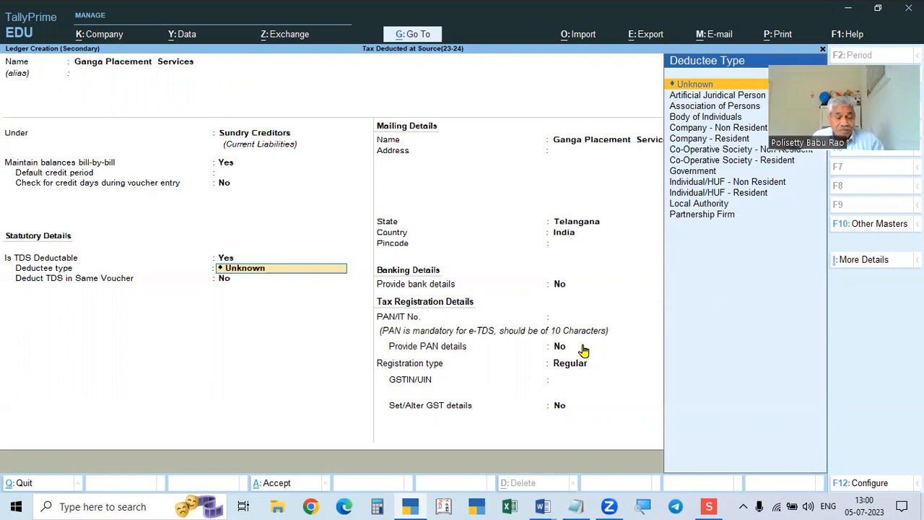
# Look up the party's PAN within the GSTIN in the Word assignment.
pyautogui.hotkey('alt', 'Tab')
pyautogui.hotkey('alt', 'Tab')
pyautogui.hotkey('alt', 'Tab')
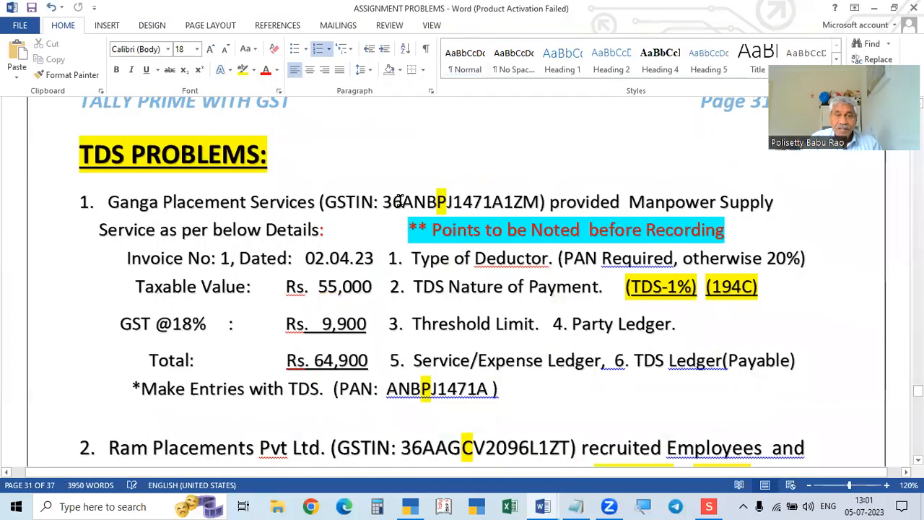
pyautogui.moveTo(401, 203); pyautogui.dragTo(504, 213)
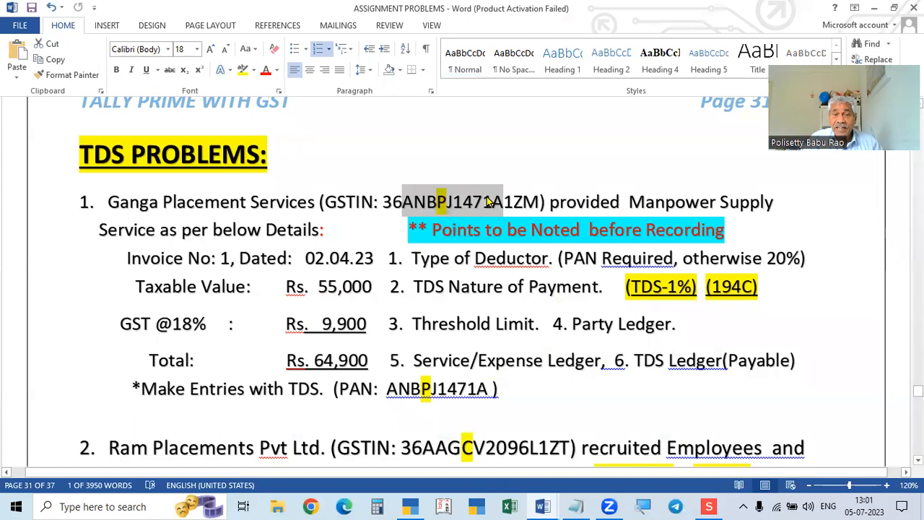
pyautogui.click(439, 206)
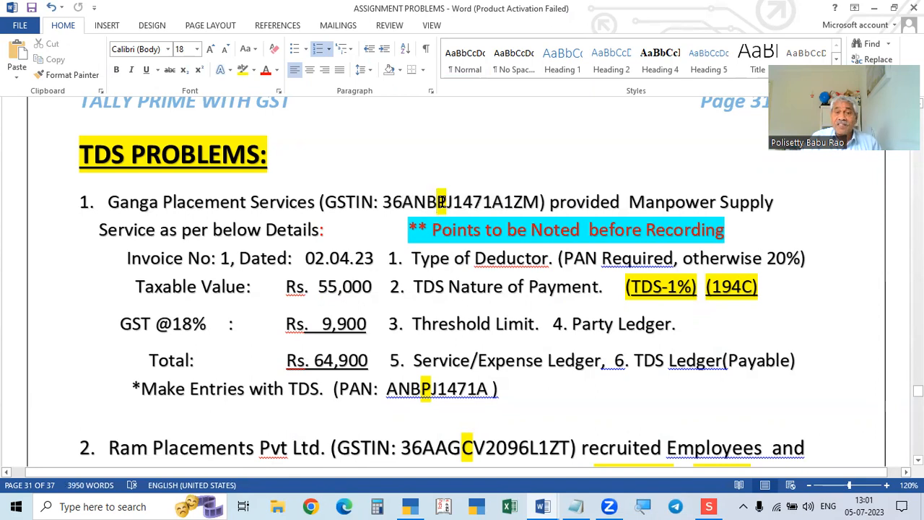
pyautogui.hotkey('alt', 'Tab')
pyautogui.hotkey('alt', 'Tab')
pyautogui.press('Tab')
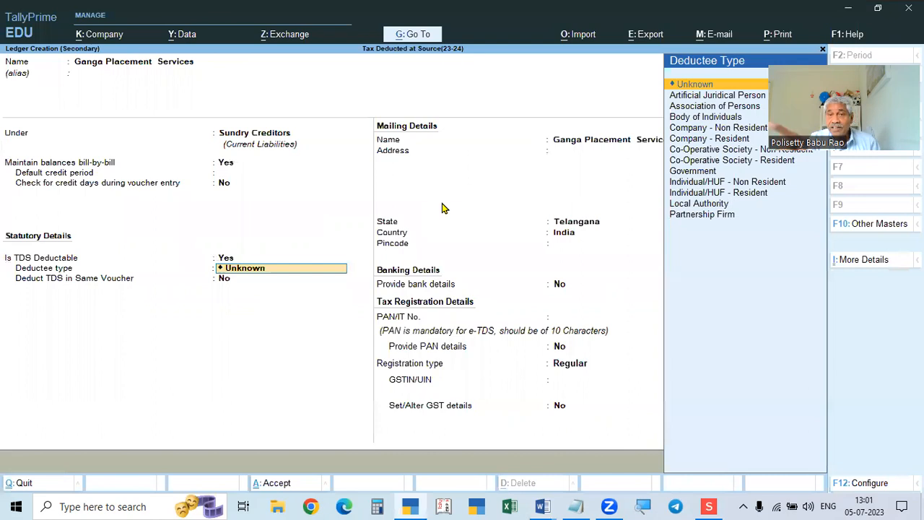
# Set deductee type to Individual/HUF - Resident and Deduct TDS in Same Voucher to Yes.
pyautogui.press('Down')
pyautogui.press('Down')
pyautogui.press('Down')
pyautogui.press('Down')
pyautogui.press('Down')
pyautogui.press('Down')
pyautogui.press('Down')
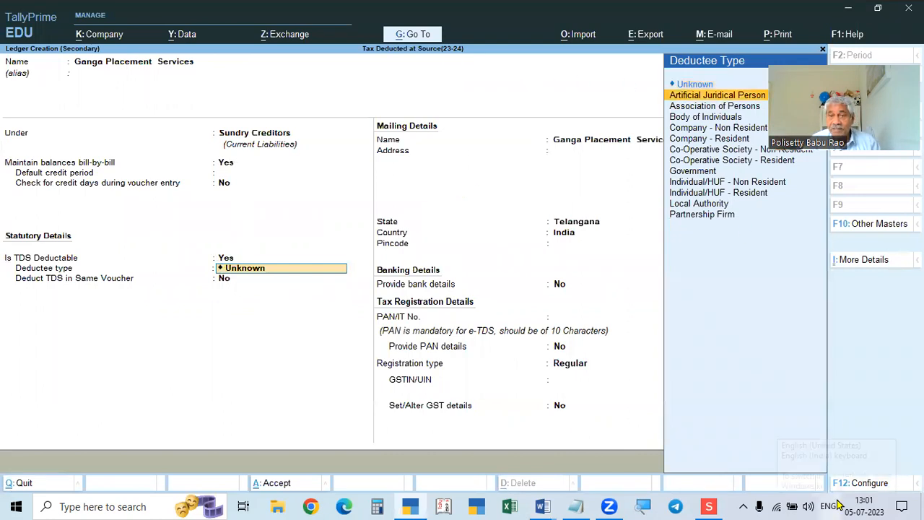
pyautogui.press('Down')
pyautogui.press('Down')
pyautogui.press('Down')
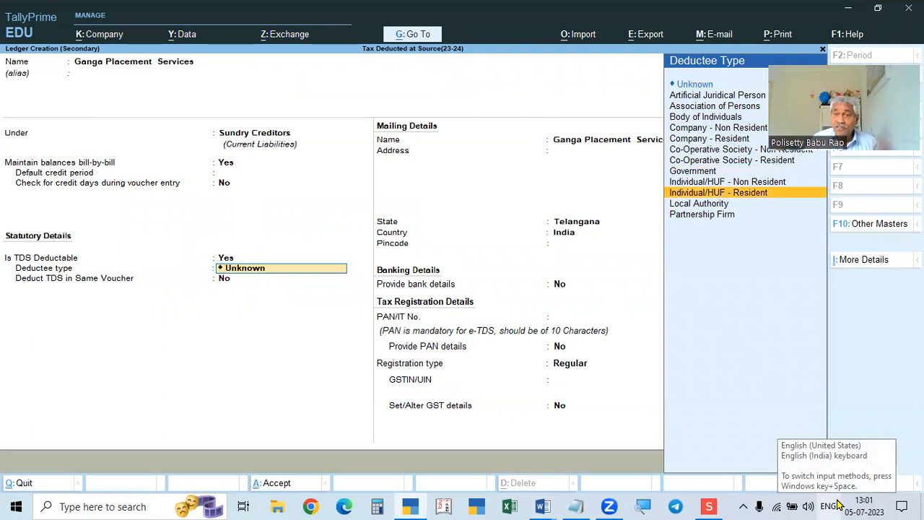
pyautogui.press('Return')
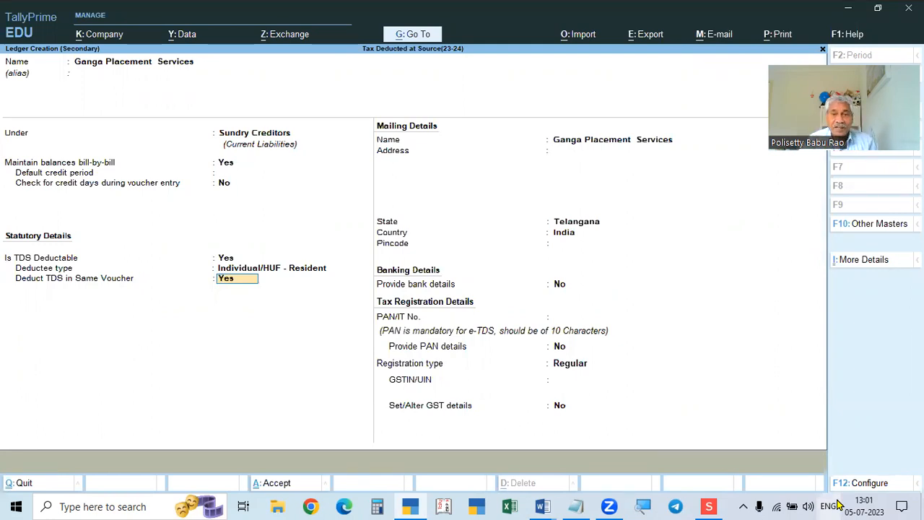
pyautogui.press('Return')
pyautogui.press('Return')
pyautogui.press('Return')
pyautogui.press('Return')
pyautogui.press('Return')
pyautogui.press('Return')
pyautogui.press('Return')
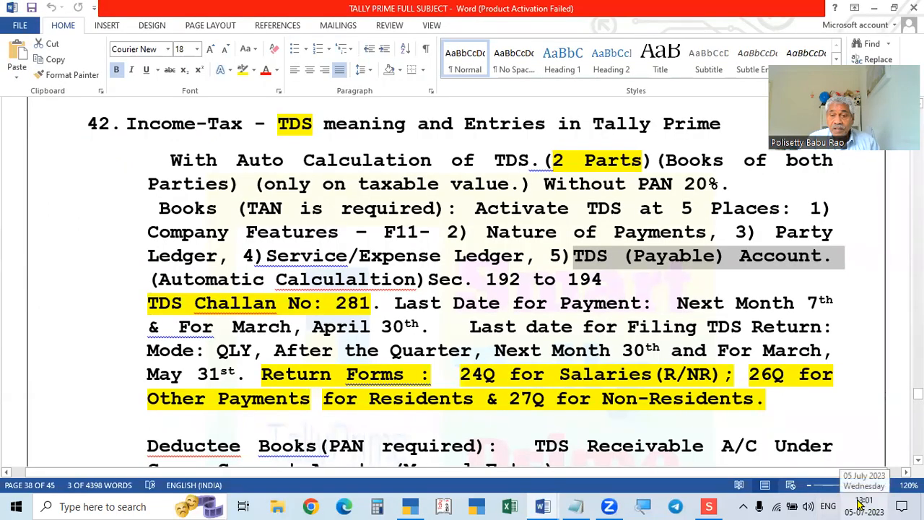
# Review the 194A–194I rows of the FY 2023-24 TDS rates PDF, then return to TallyPrime.
pyautogui.click(708, 506)
pyautogui.scroll(1, 633, 240)
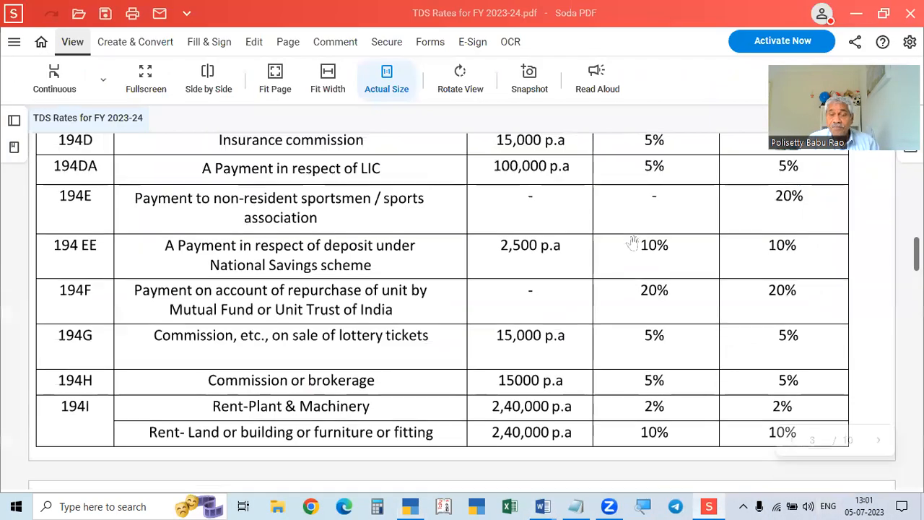
pyautogui.scroll(6, 632, 240)
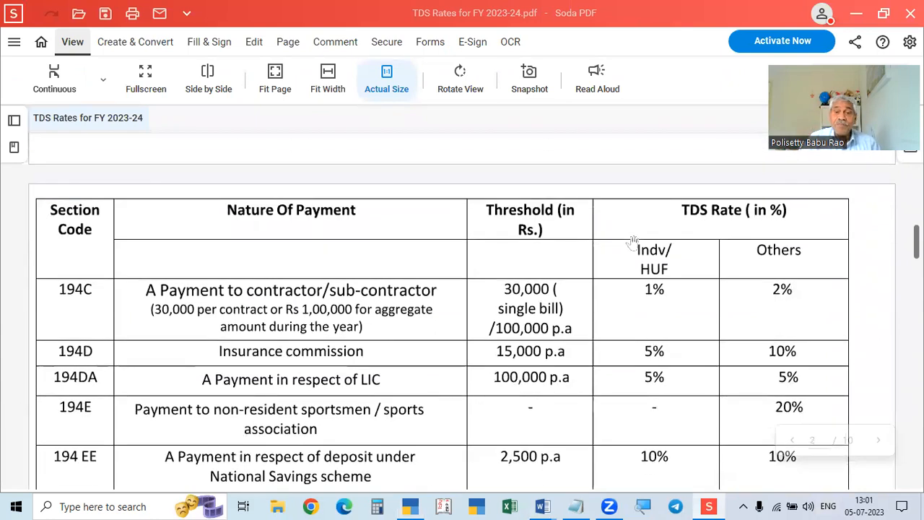
pyautogui.scroll(-1, 632, 240)
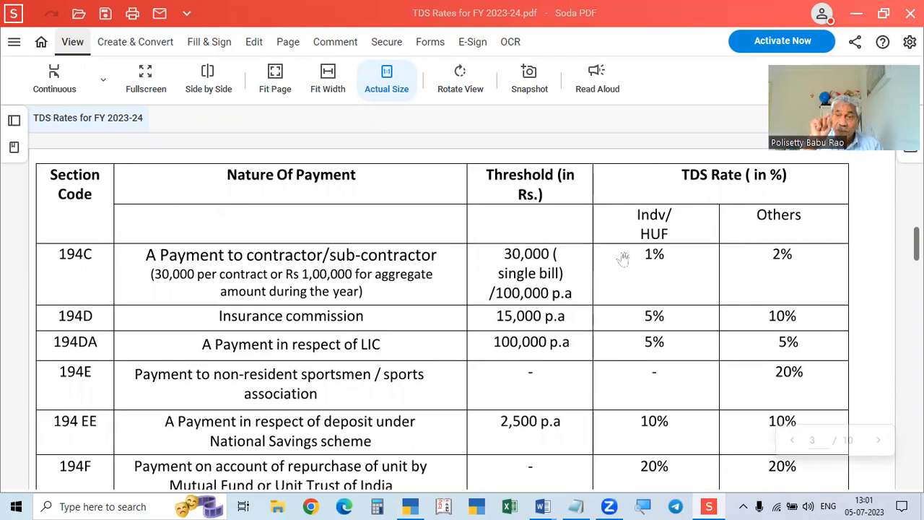
pyautogui.hotkey('alt', 'Tab')
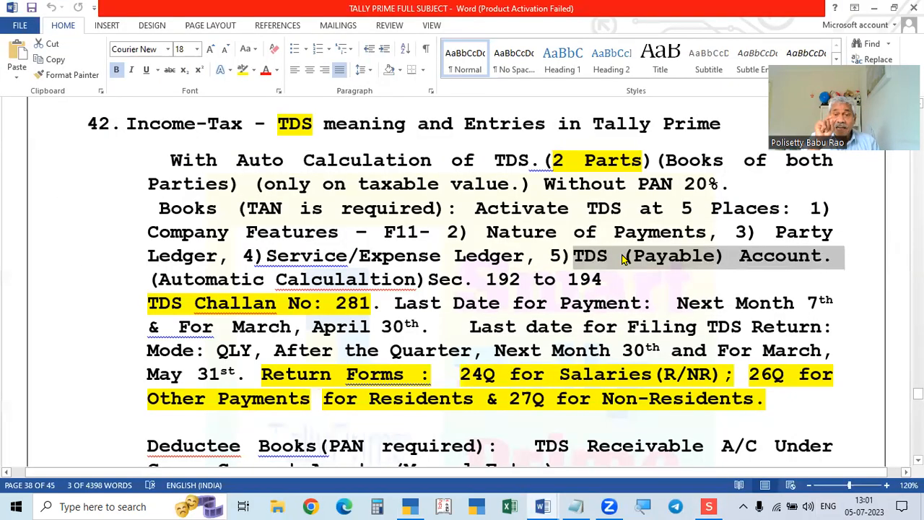
pyautogui.hotkey('alt', 'Tab')
pyautogui.hotkey('alt', 'Tab')
pyautogui.press('Escape')
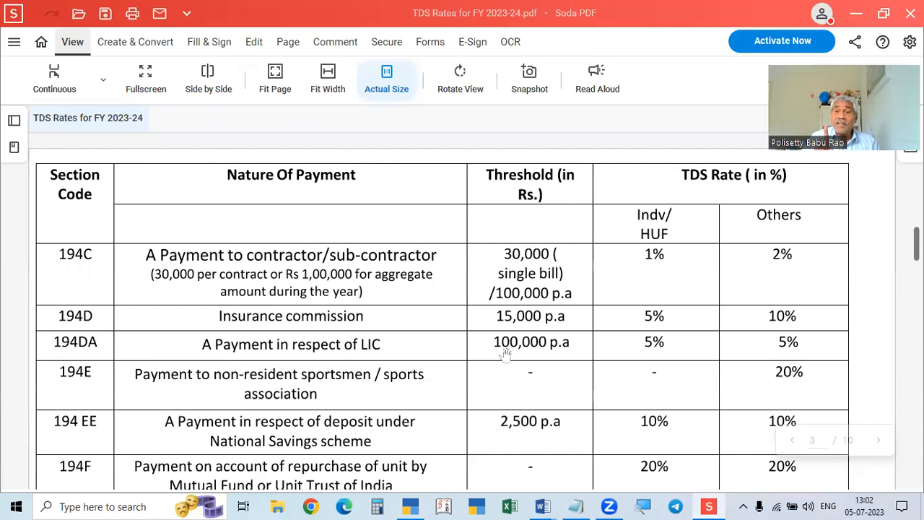
pyautogui.scroll(-3, 736, 365)
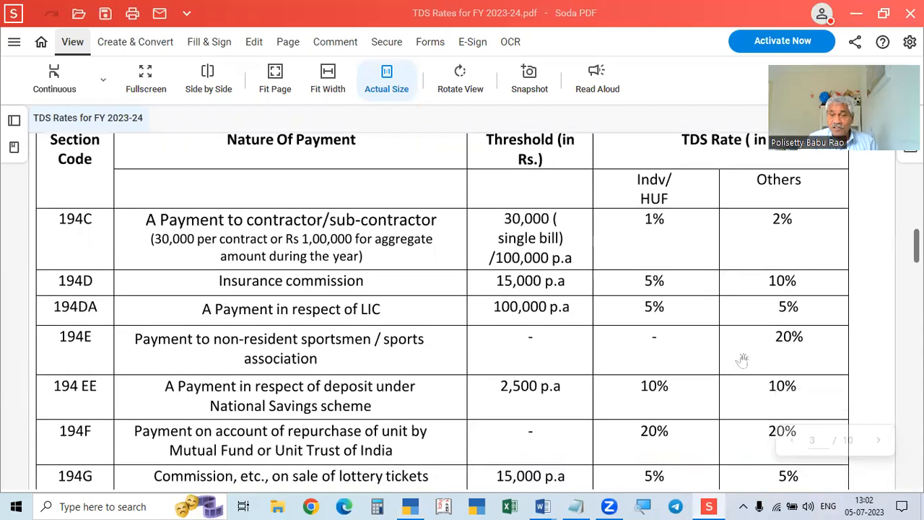
pyautogui.scroll(-4, 738, 366)
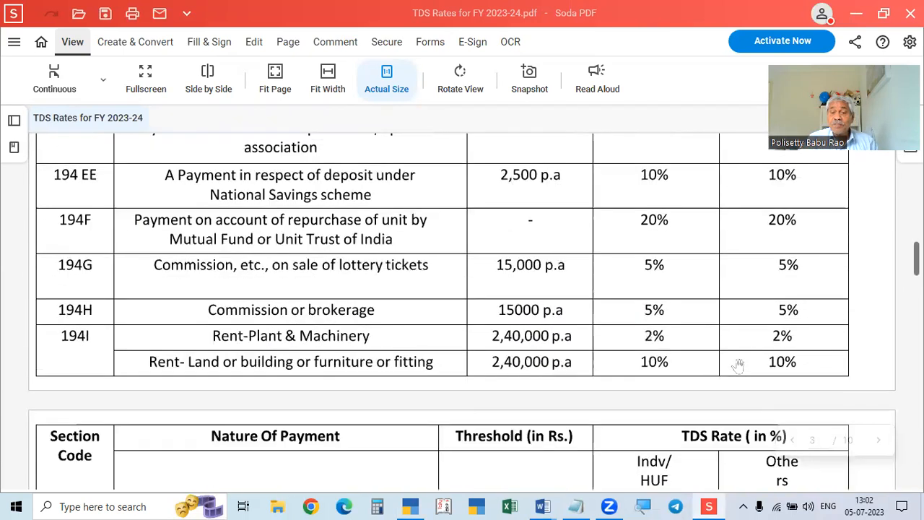
pyautogui.scroll(7, 738, 366)
pyautogui.scroll(10, 738, 366)
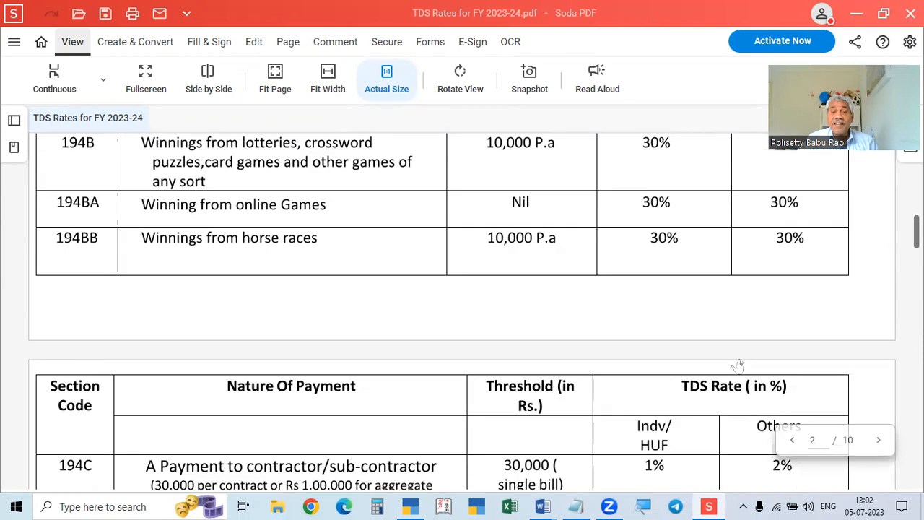
pyautogui.scroll(-4, 719, 355)
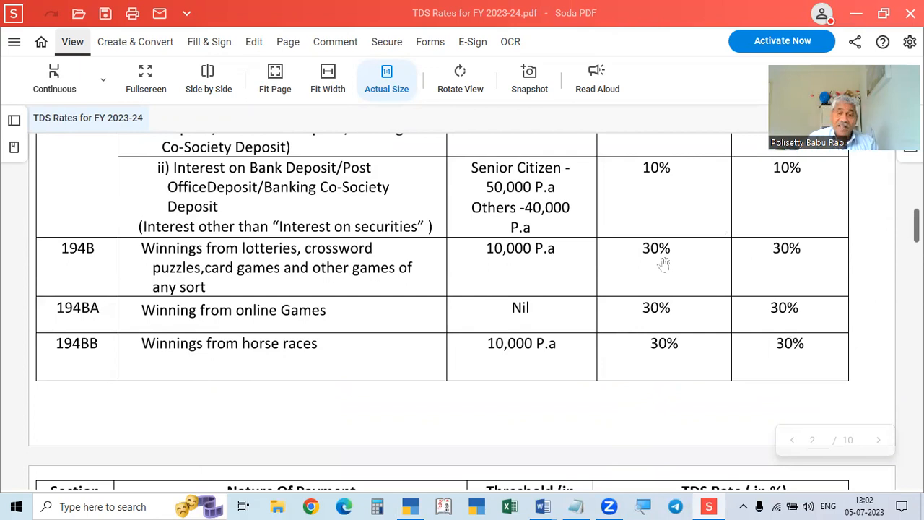
pyautogui.scroll(3, 663, 265)
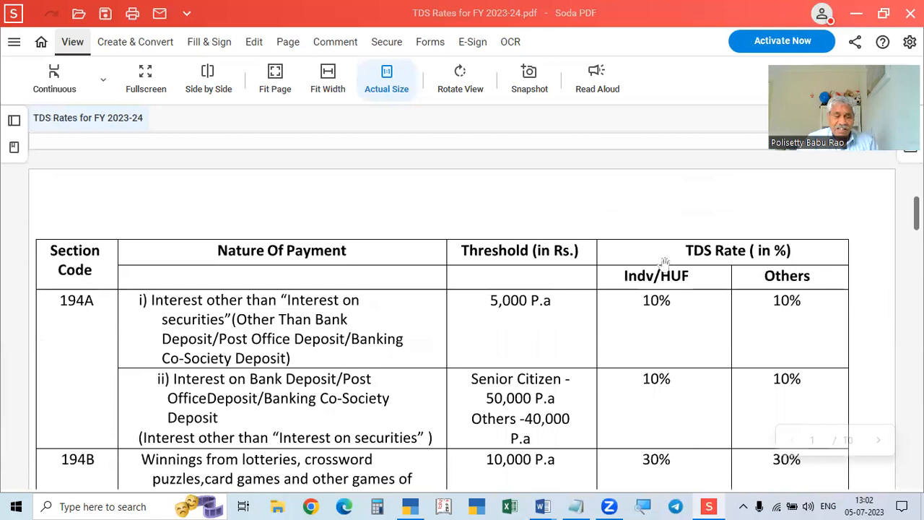
pyautogui.scroll(-2, 662, 264)
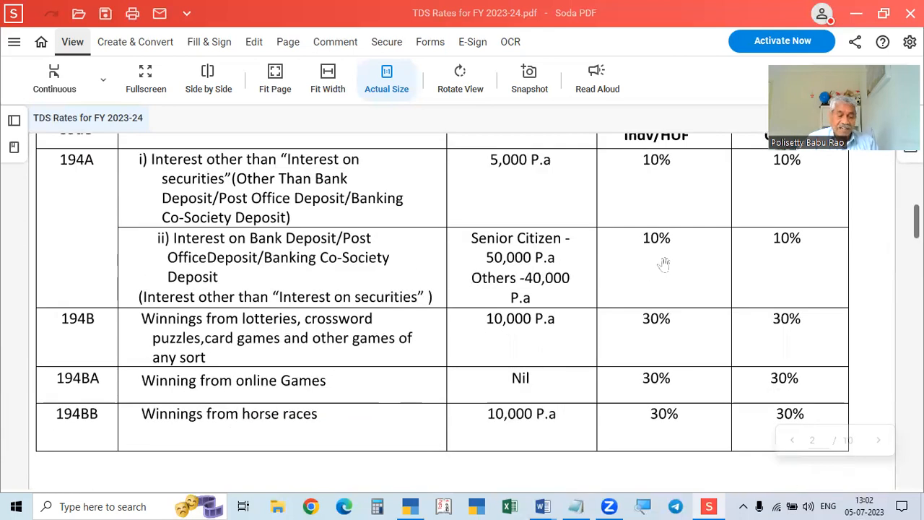
pyautogui.hotkey('alt', 'Tab')
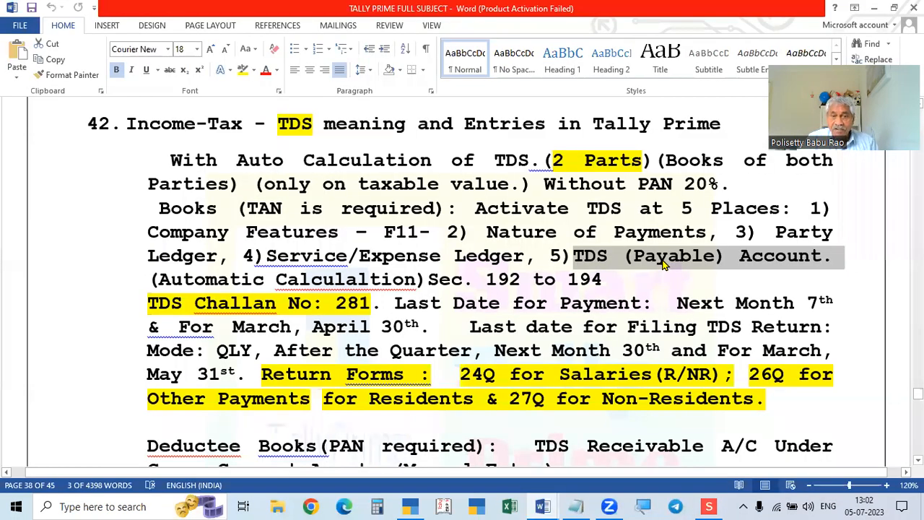
pyautogui.hotkey('alt', 'Tab')
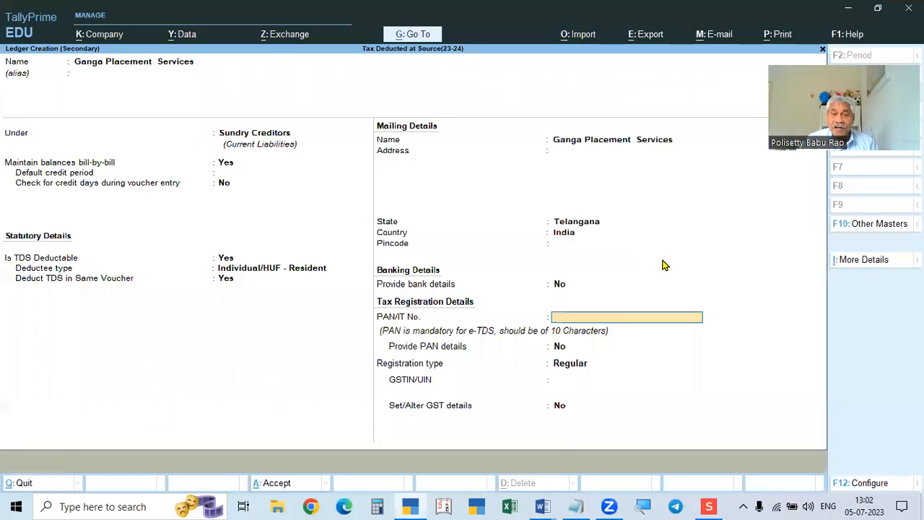
# Copy the supplier's GSTIN from the assignment and trim it to the PAN in PAN/IT No.
pyautogui.moveTo(547, 506)
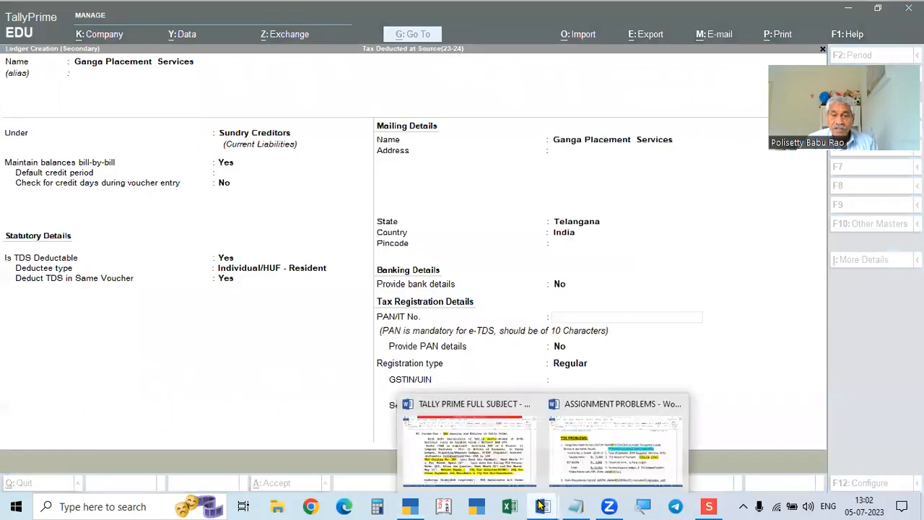
pyautogui.click(561, 453)
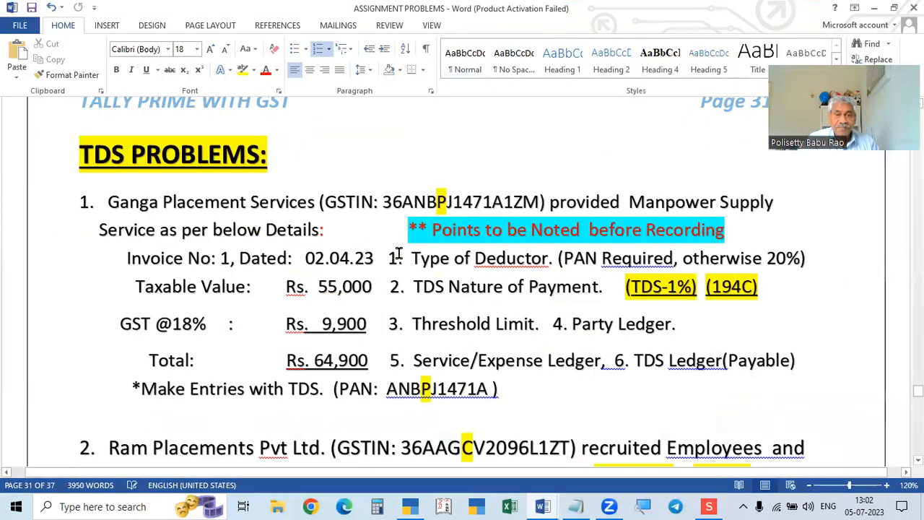
pyautogui.moveTo(382, 202); pyautogui.dragTo(543, 202)
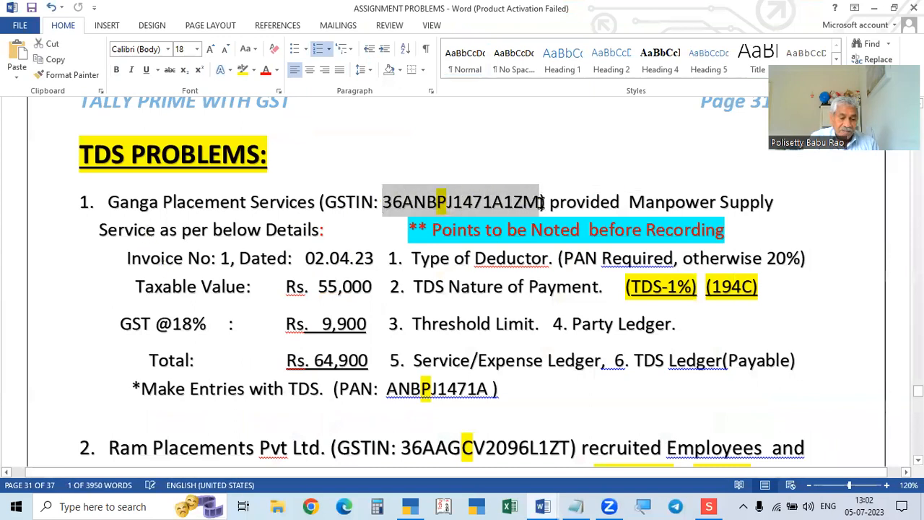
pyautogui.hotkey('ctrl', 'c')
pyautogui.hotkey('alt', 'Tab')
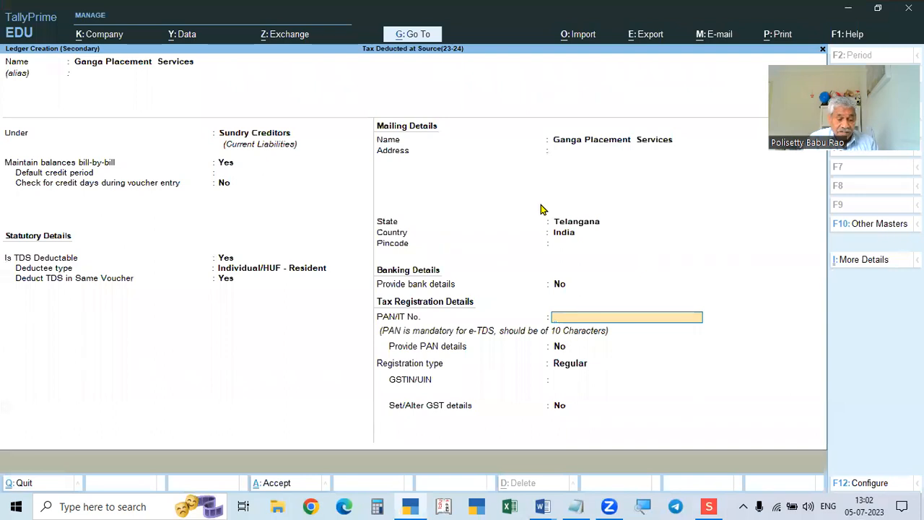
pyautogui.hotkey('ctrl', 'alt', 'v')
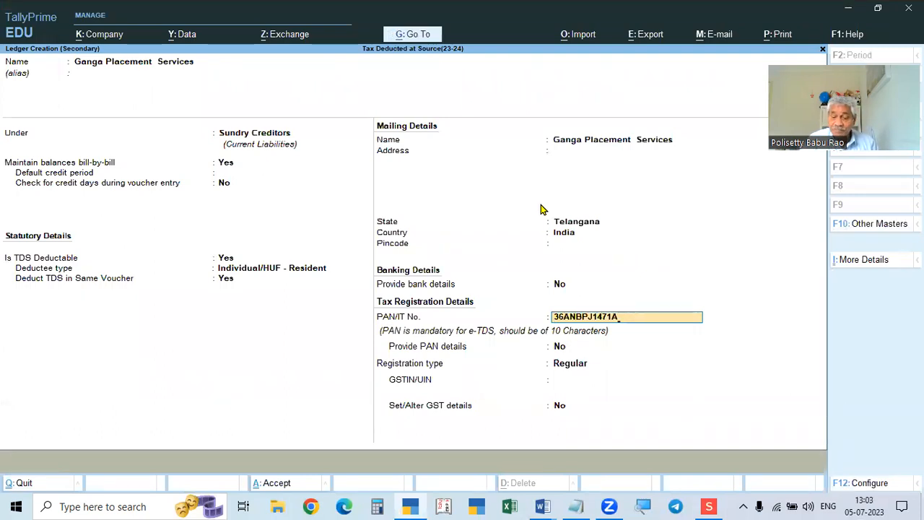
pyautogui.press('Delete')
pyautogui.press('Delete')
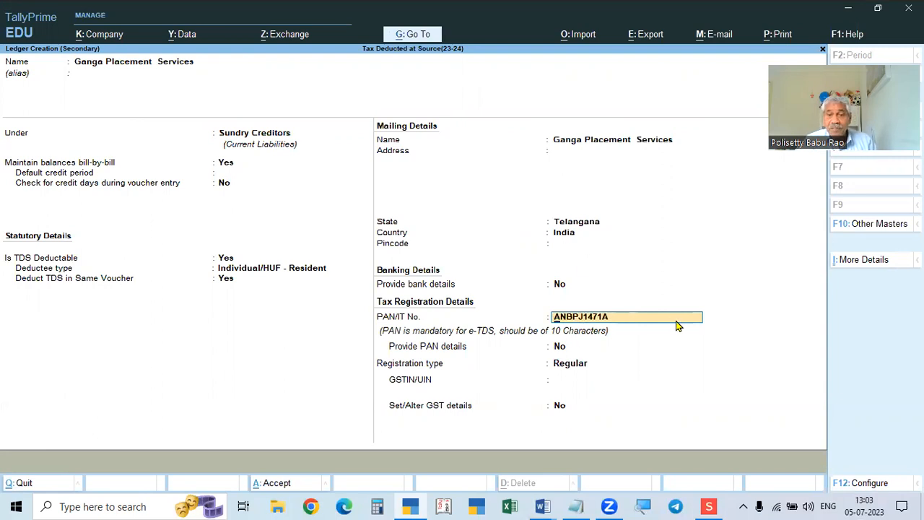
pyautogui.press('Return')
pyautogui.press('Return')
pyautogui.press('Return')
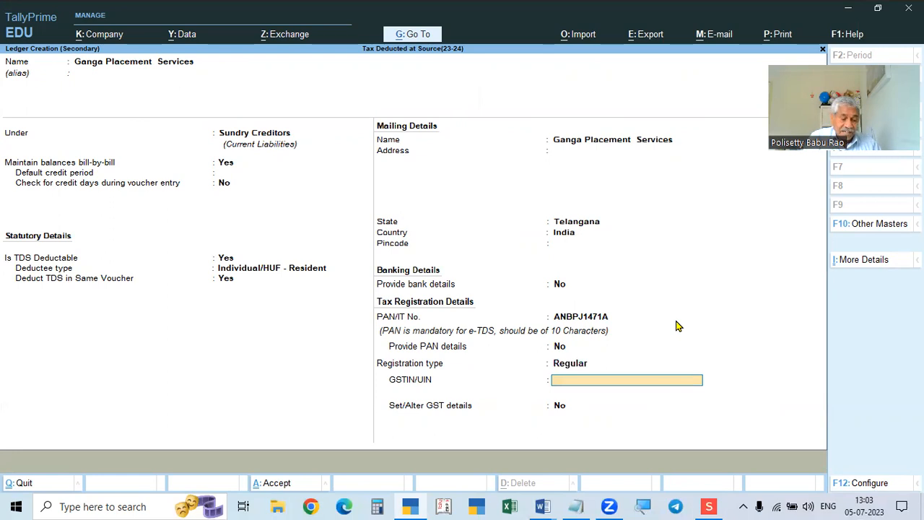
# Paste the GSTIN into GSTIN/UIN, keep Regular registration, and save the ledger.
pyautogui.hotkey('ctrl', 'alt', 'v')
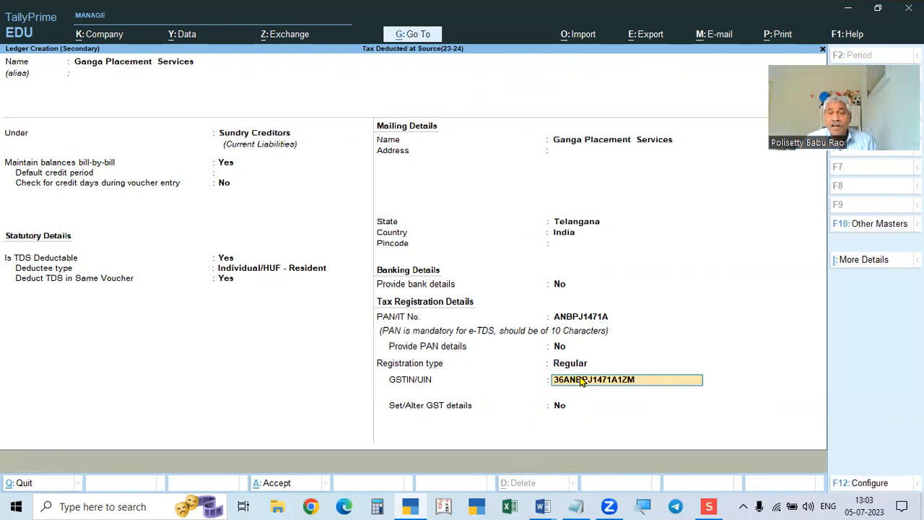
pyautogui.click(576, 367)
pyautogui.press('Down')
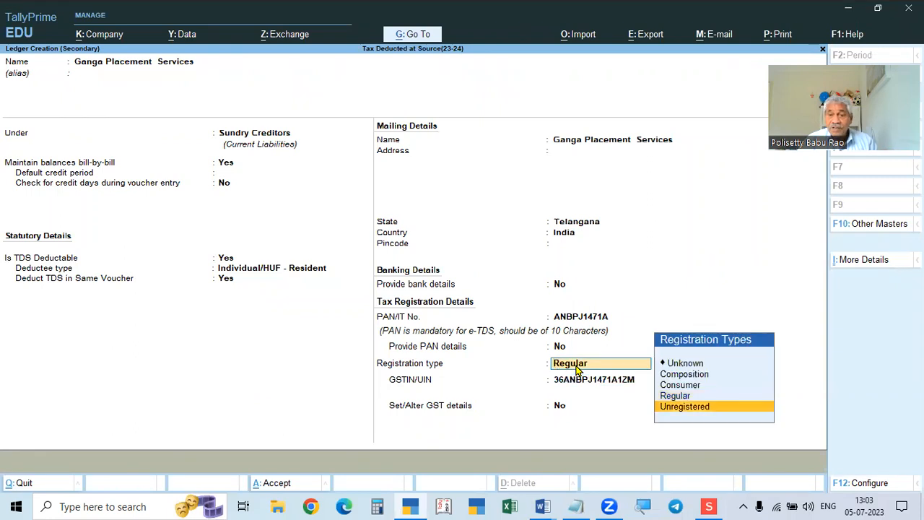
pyautogui.press('Up')
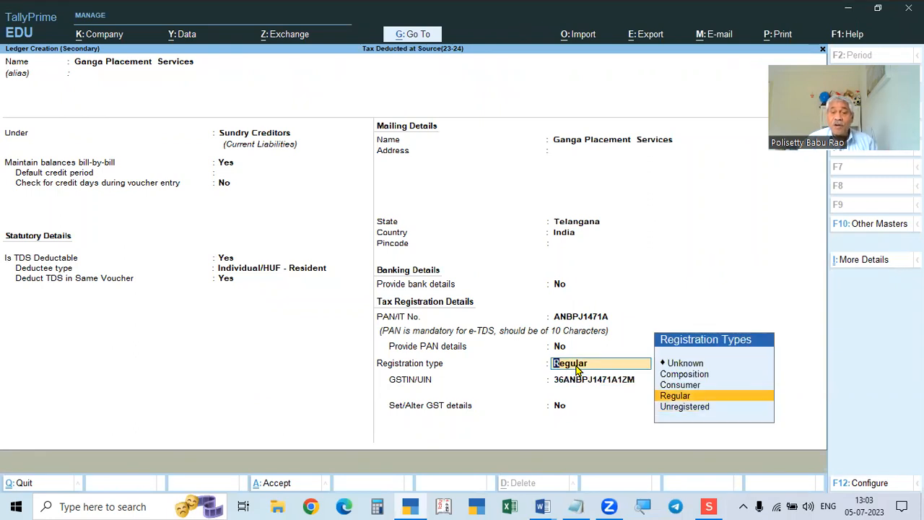
pyautogui.hotkey('alt', 'Tab')
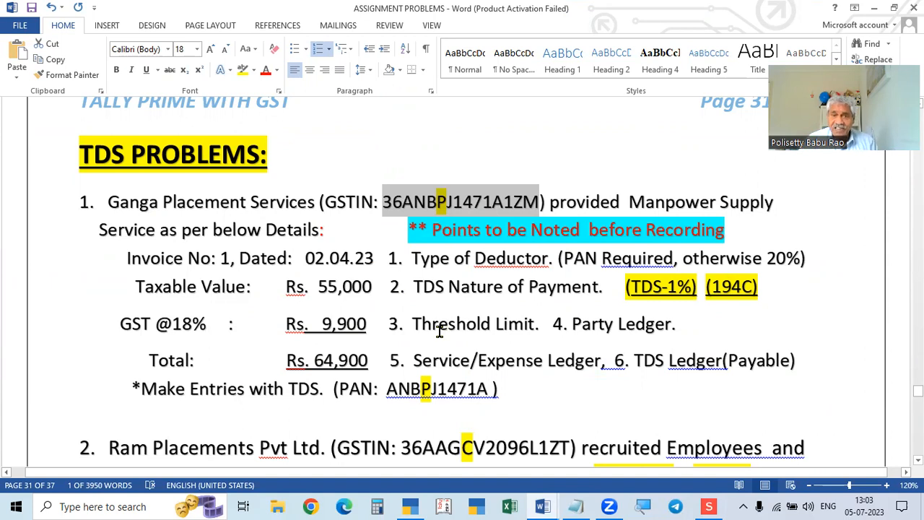
pyautogui.hotkey('alt', 'Tab')
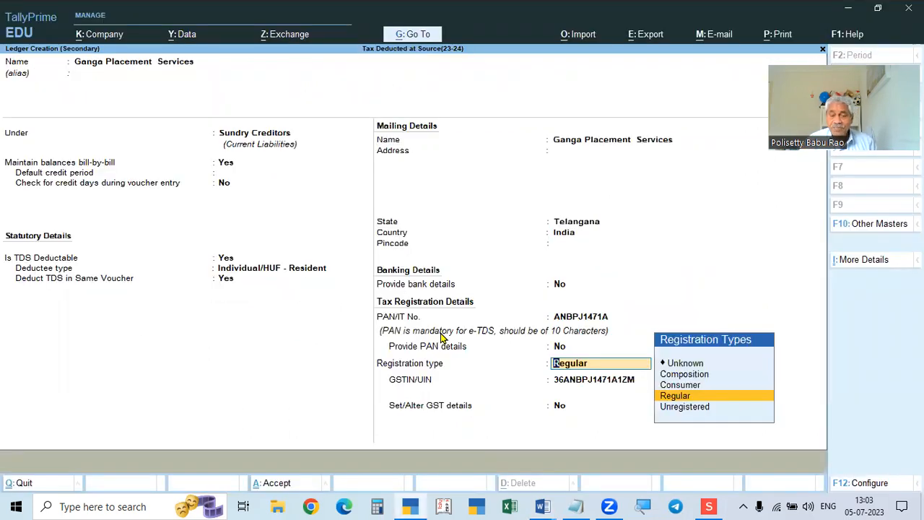
pyautogui.press('Return')
pyautogui.press('Return')
pyautogui.press('Return')
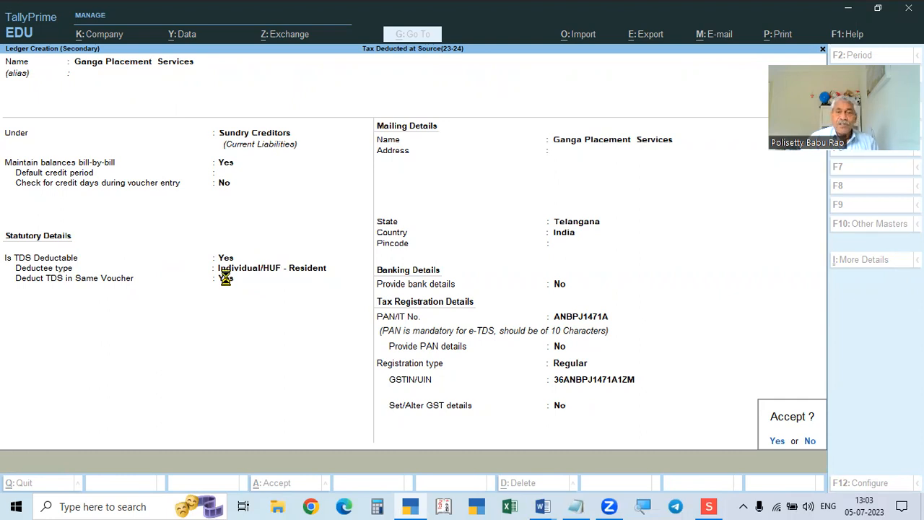
pyautogui.press('Return')
# Accept the receipt and party details for Ganga Placement Services on Purchase voucher No. 1.
pyautogui.hotkey('ctrl', 'a')
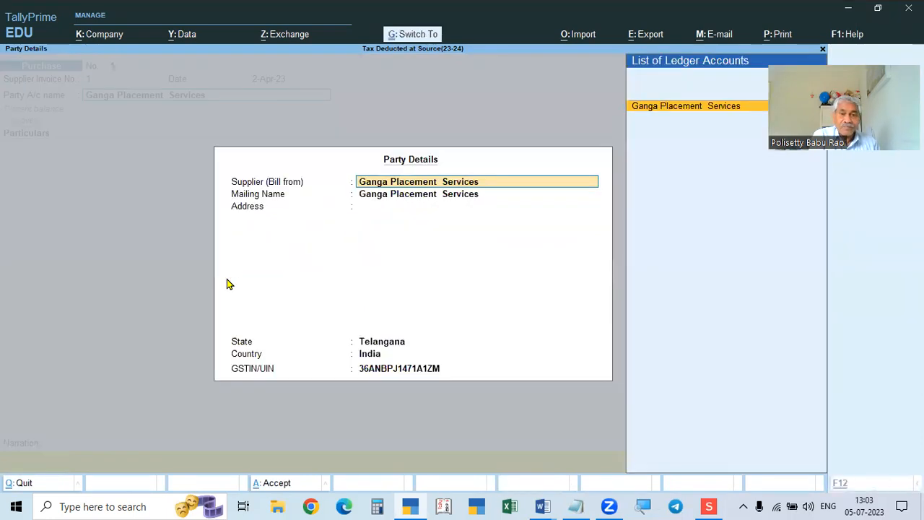
pyautogui.hotkey('ctrl', 'a')
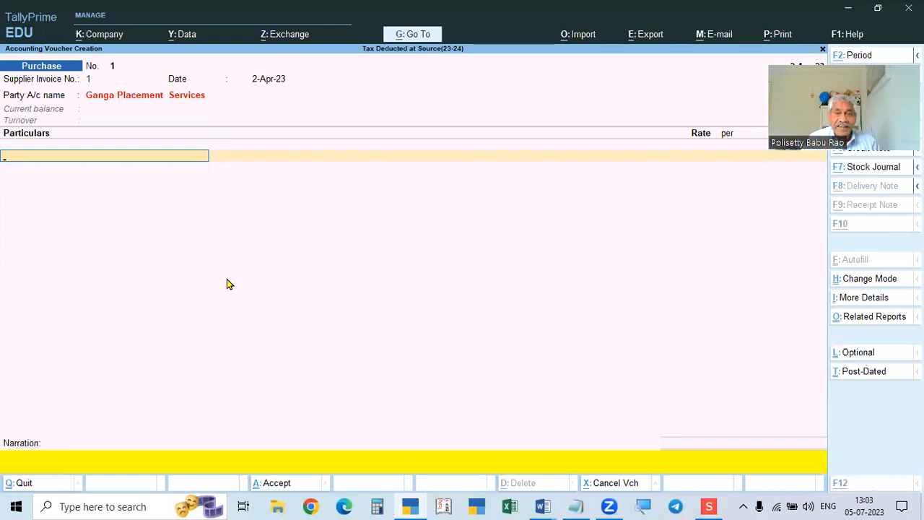
pyautogui.hotkey('alt', 'Tab')
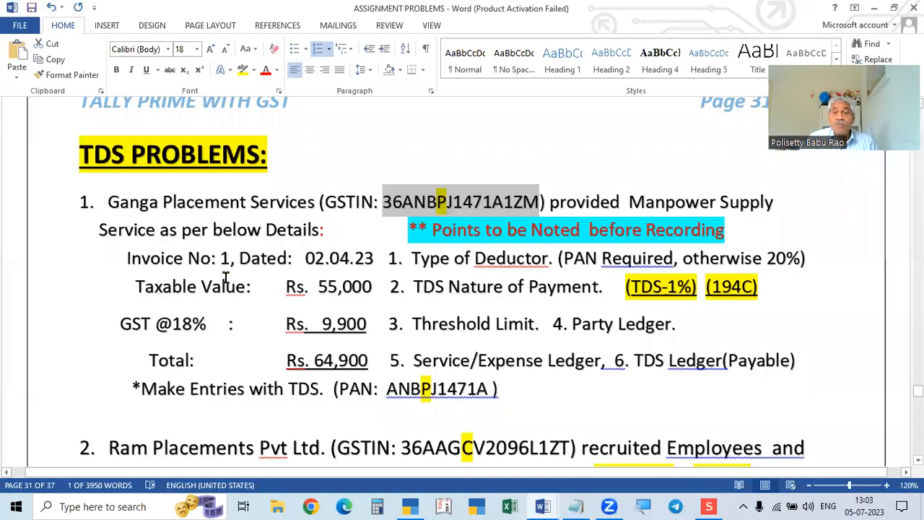
pyautogui.hotkey('alt', 'Tab')
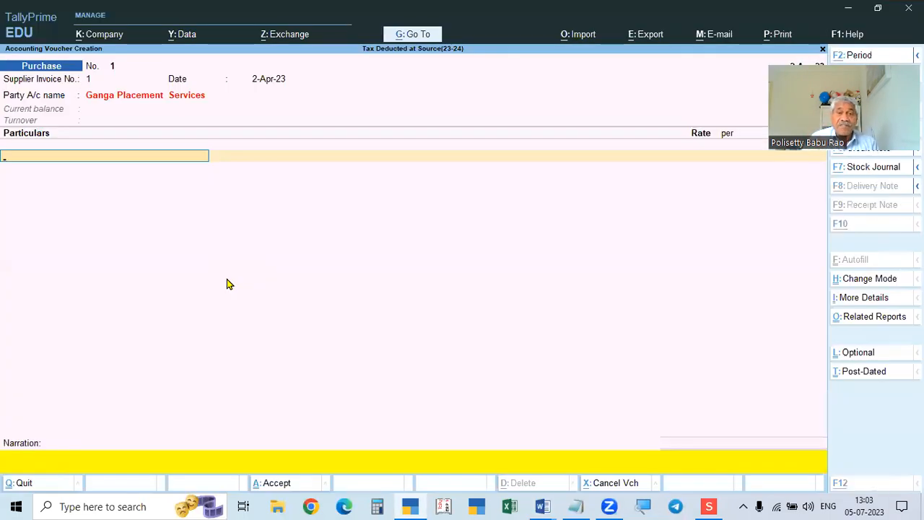
pyautogui.hotkey('alt', 'Tab')
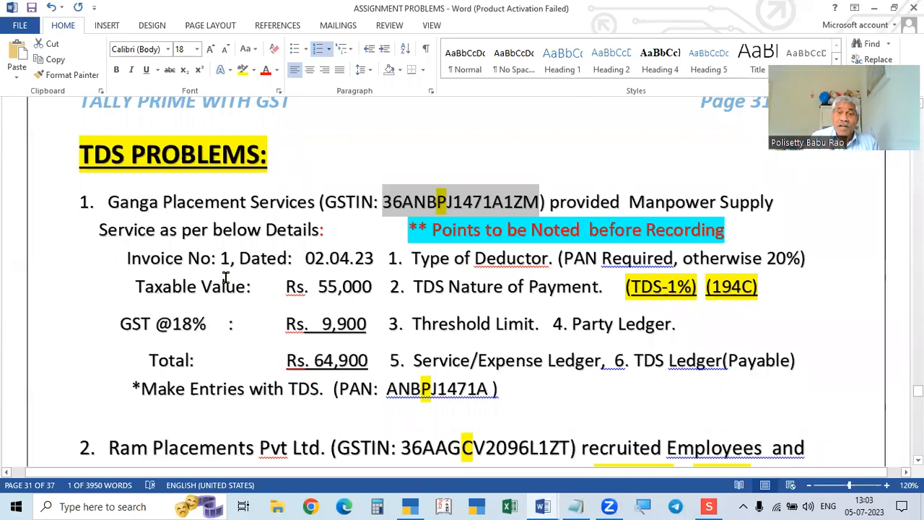
pyautogui.hotkey('alt', 'Tab')
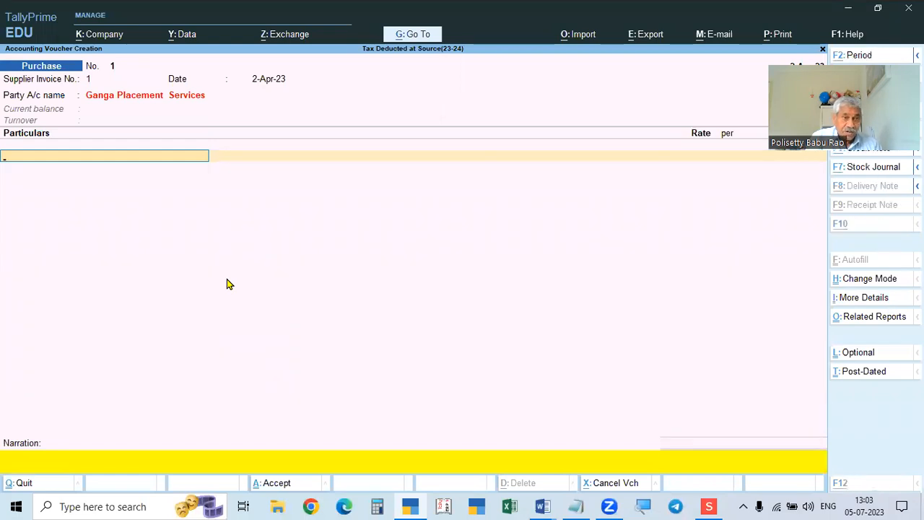
pyautogui.hotkey('alt', 'c')
# Create ledger Recruitment Charges under Indirect Expenses, GST applicable, with Set/Alter GST Details Yes.
pyautogui.write('Recru')
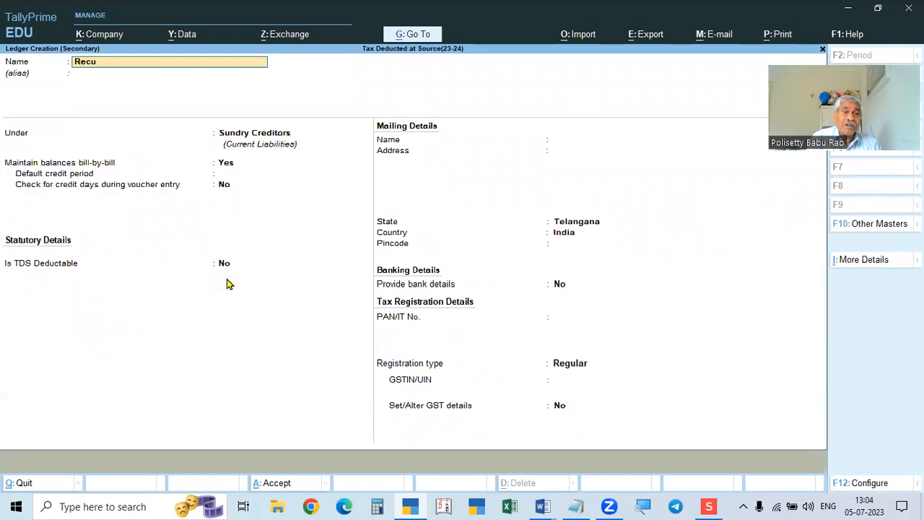
pyautogui.write('itment Charges')
pyautogui.press('Return')
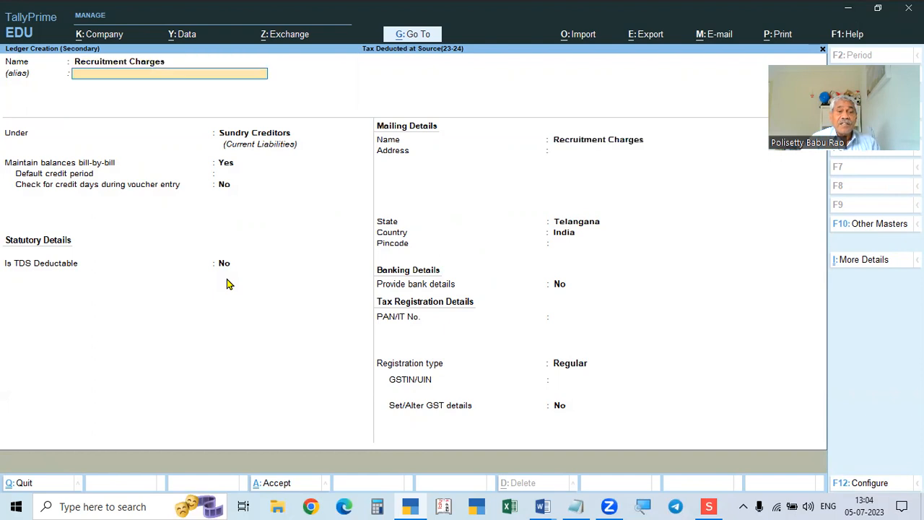
pyautogui.write('Ind')
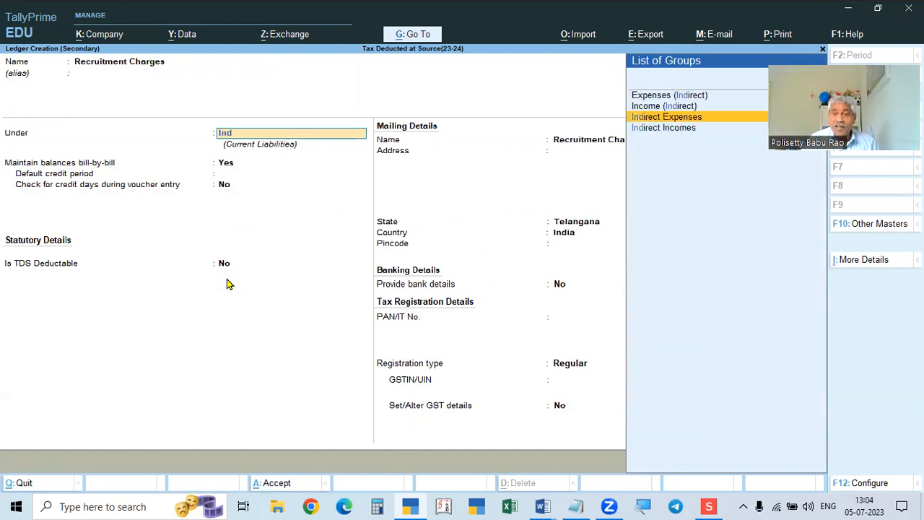
pyautogui.press('Return')
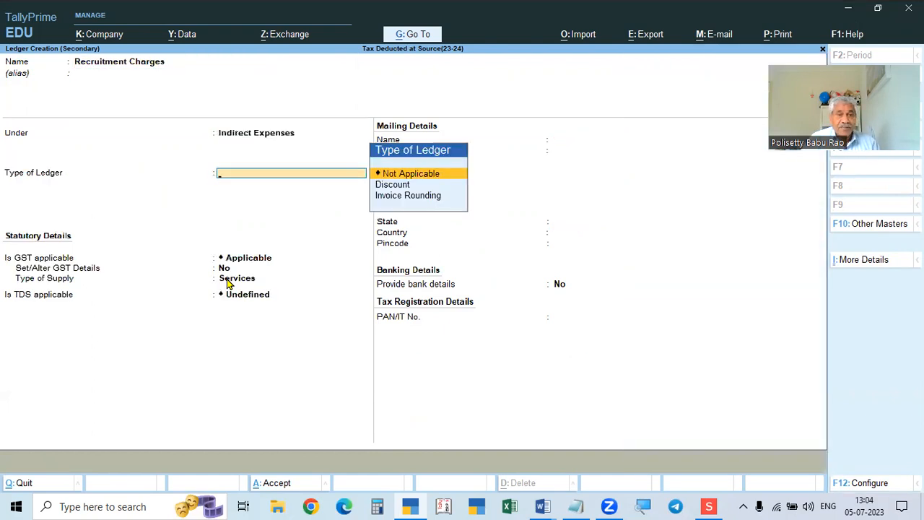
pyautogui.press('Return')
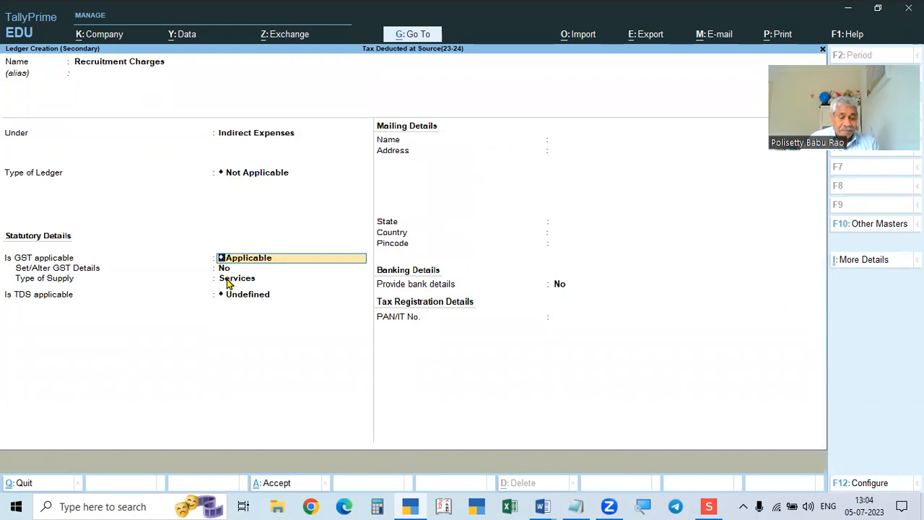
pyautogui.hotkey('alt', 'Tab')
pyautogui.hotkey('alt', 'Tab')
pyautogui.press('Return')
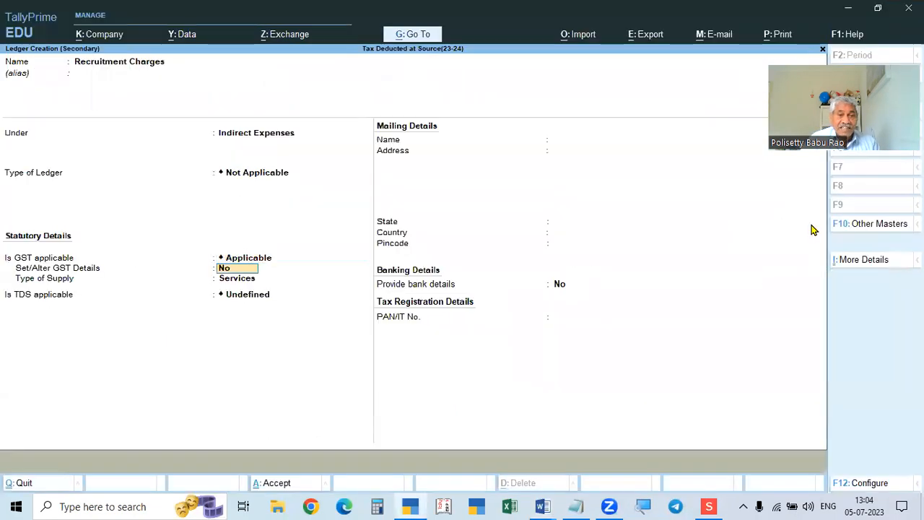
pyautogui.write('y')
pyautogui.press('Return')
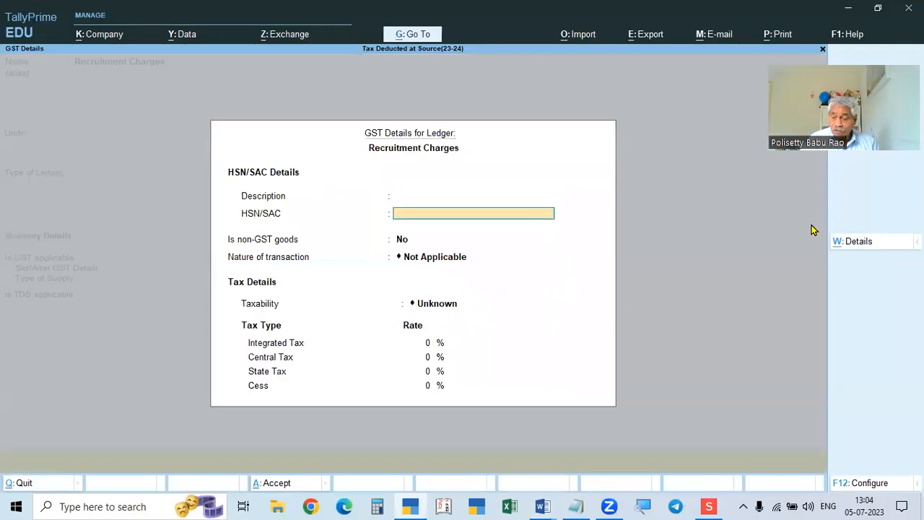
# Enter GST details for Recruitment Charges: HSN/SAC 32547, Taxable, 18% integrated tax.
pyautogui.write('32547')
pyautogui.press('Return')
pyautogui.press('Return')
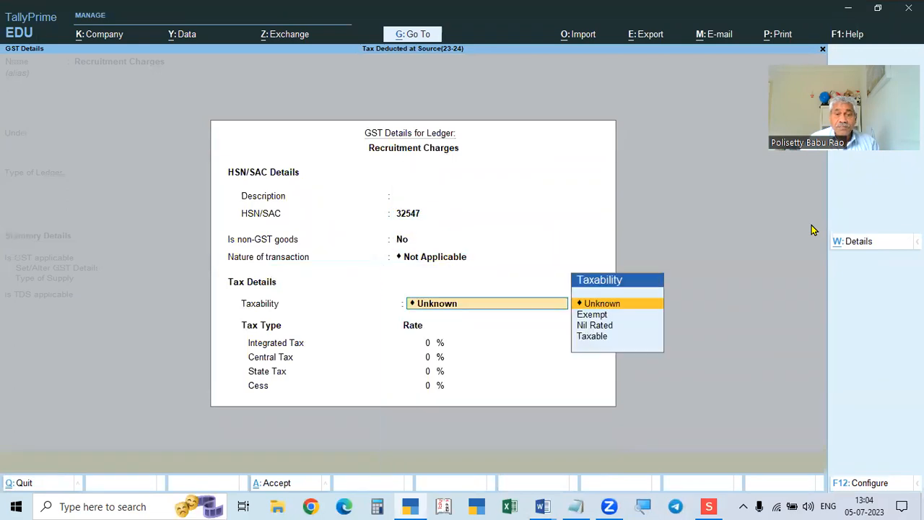
pyautogui.press('Down')
pyautogui.press('Down')
pyautogui.press('Down')
pyautogui.press('Return')
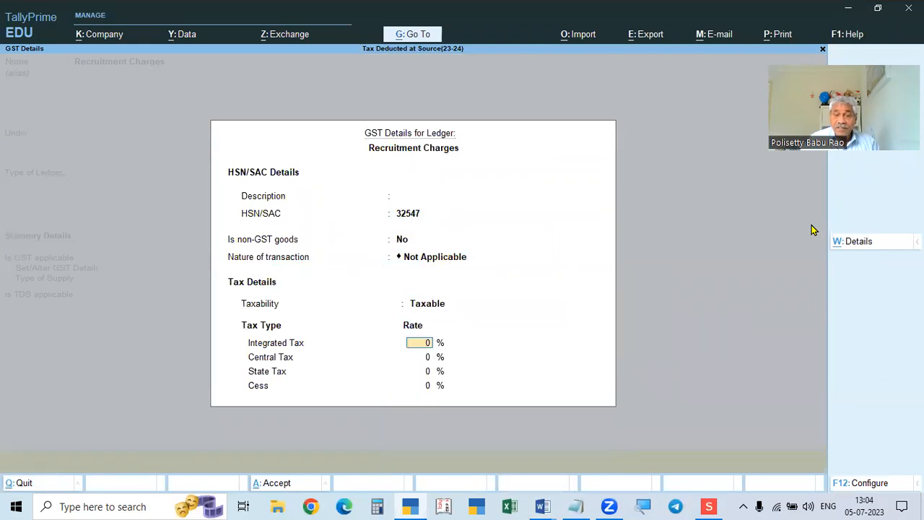
pyautogui.write('18')
pyautogui.press('Return')
pyautogui.press('Return')
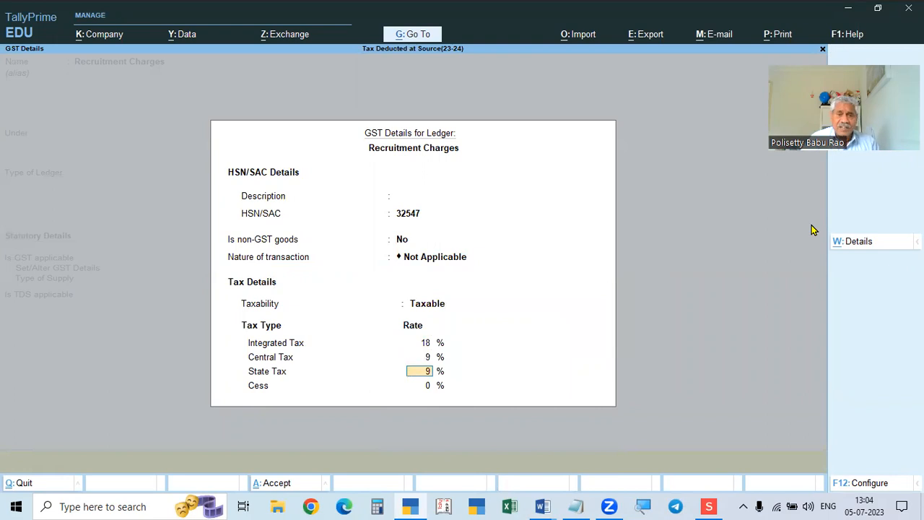
pyautogui.hotkey('alt', 'Tab')
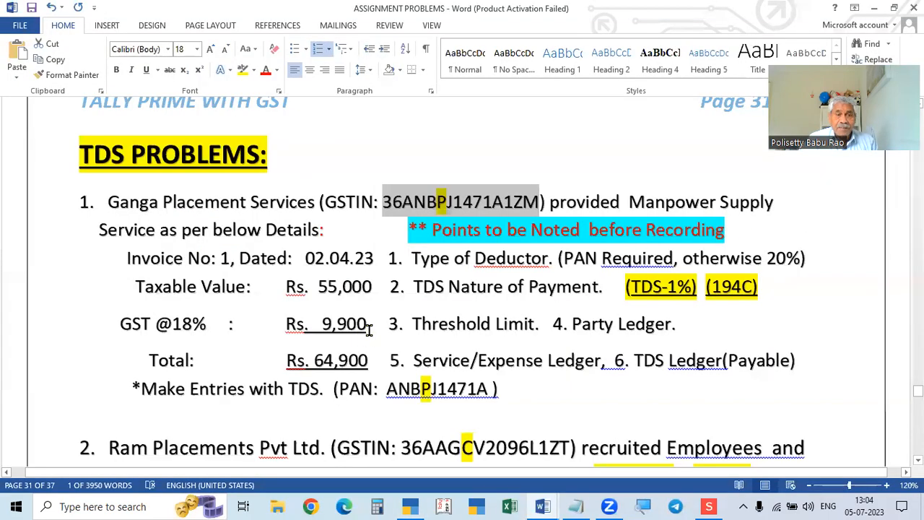
pyautogui.hotkey('alt', 'Tab')
pyautogui.press('Return')
pyautogui.press('Return')
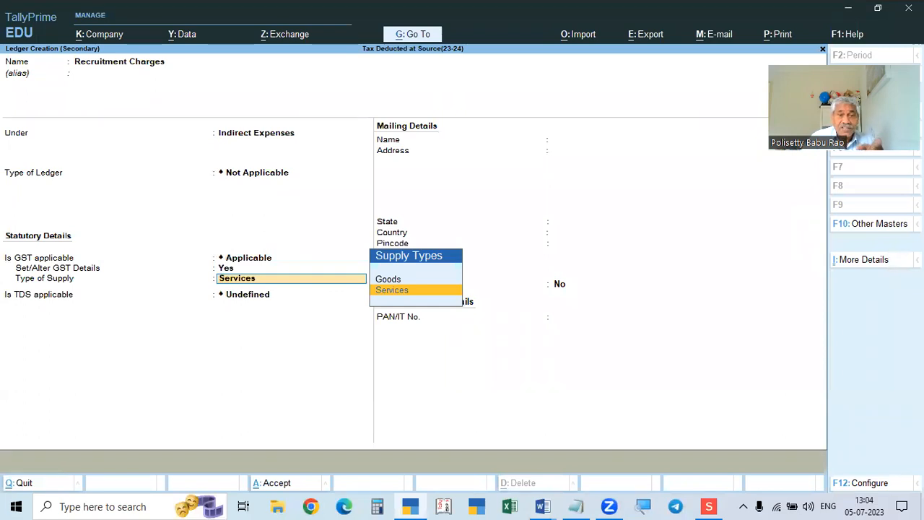
# Keep Services as the type of supply and mark TDS as Applicable.
pyautogui.press('Up')
pyautogui.press('Down')
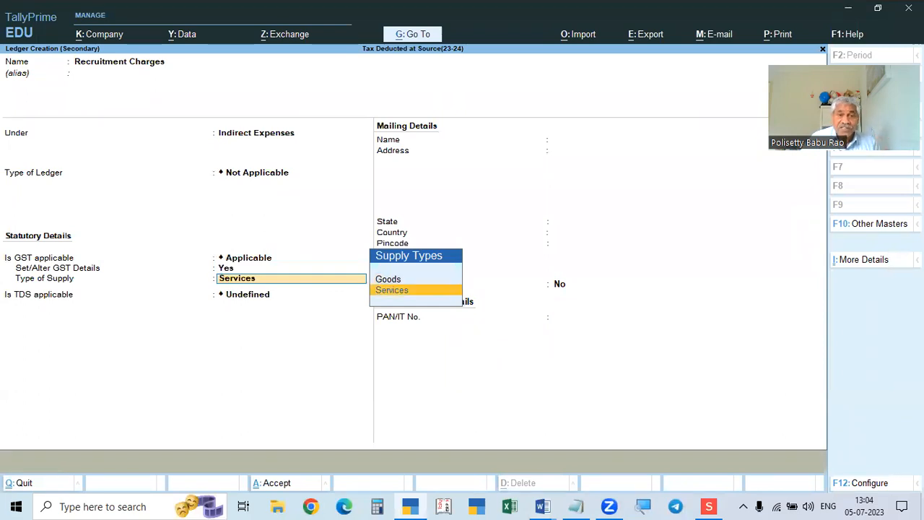
pyautogui.press('Return')
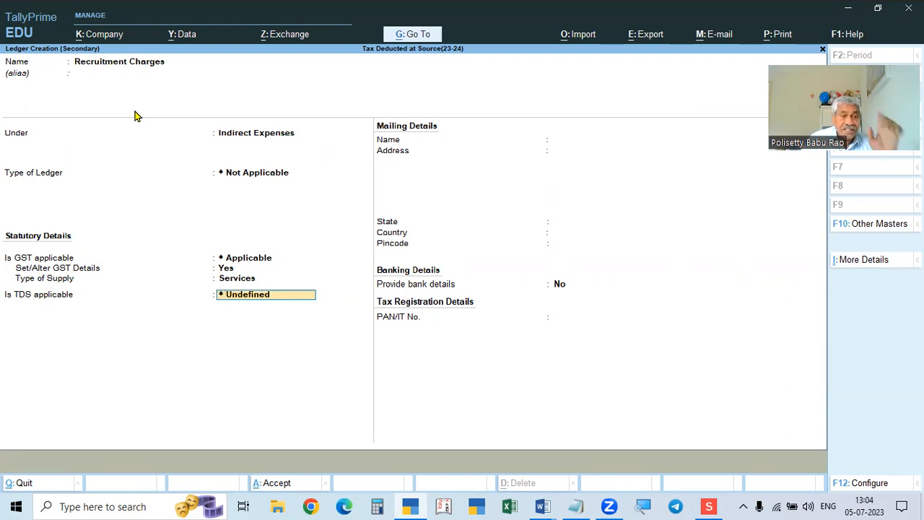
pyautogui.write('A')
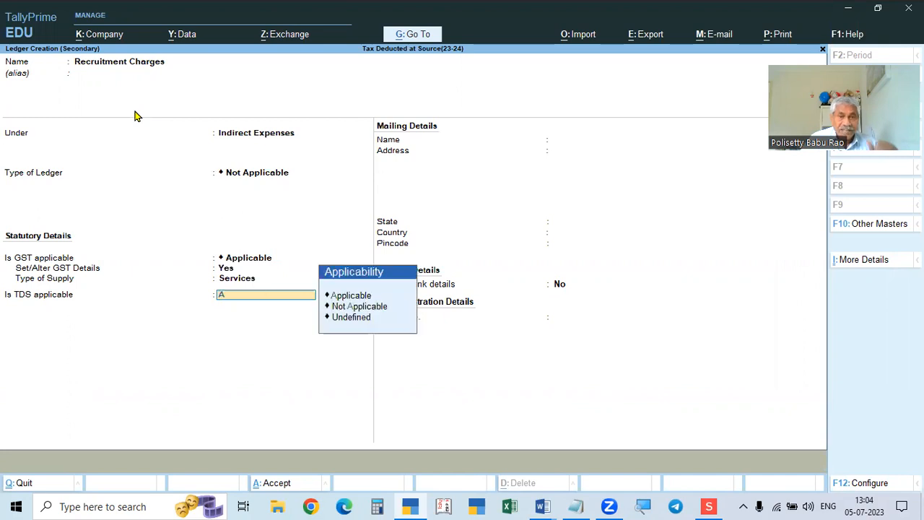
pyautogui.press('Down')
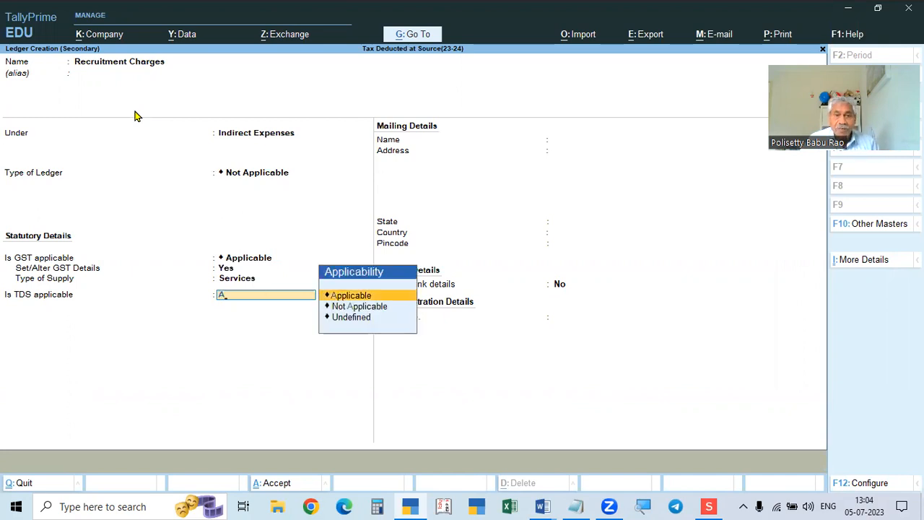
pyautogui.press('Return')
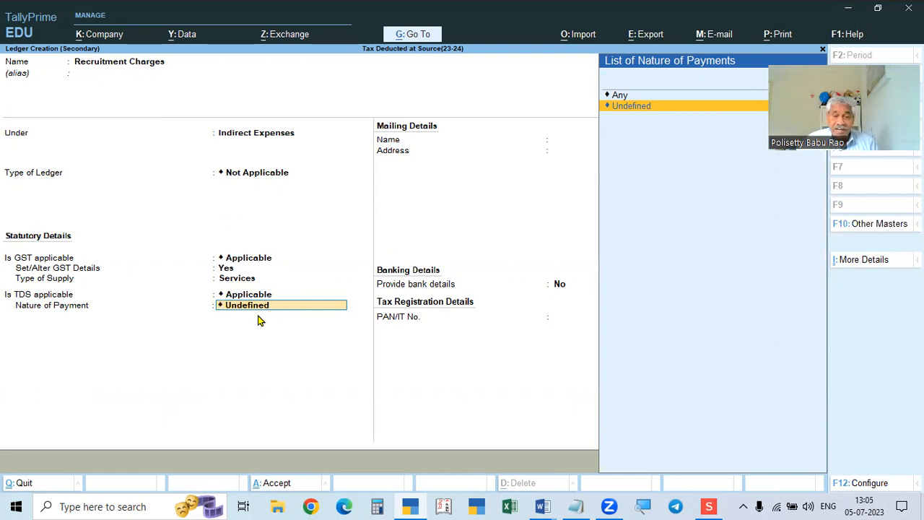
pyautogui.click(542, 506)
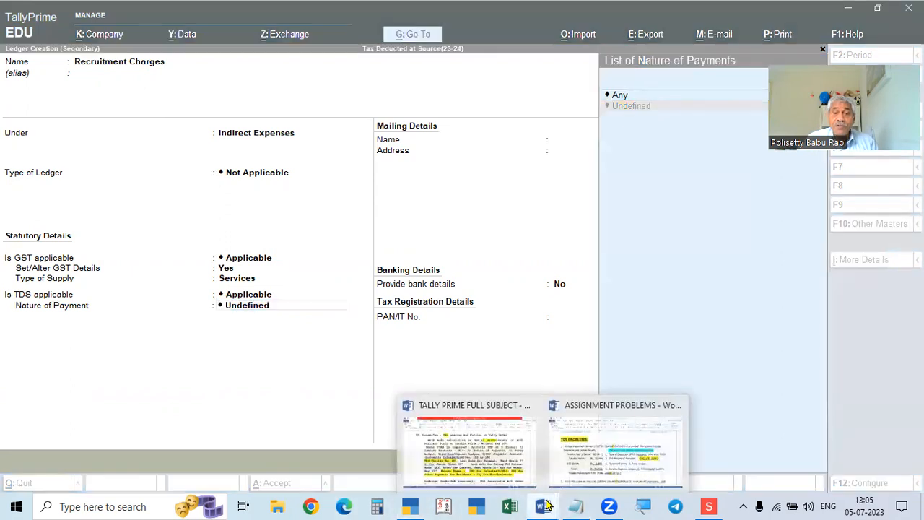
pyautogui.click(616, 455)
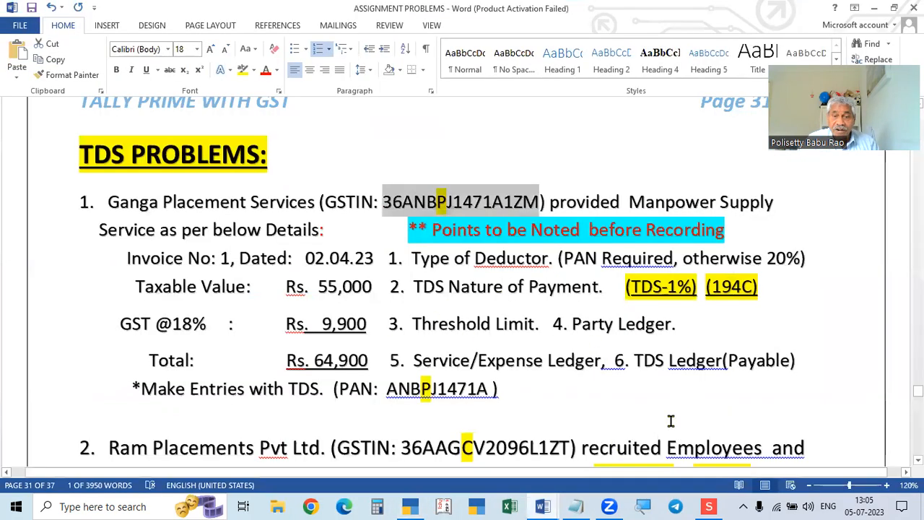
pyautogui.click(708, 506)
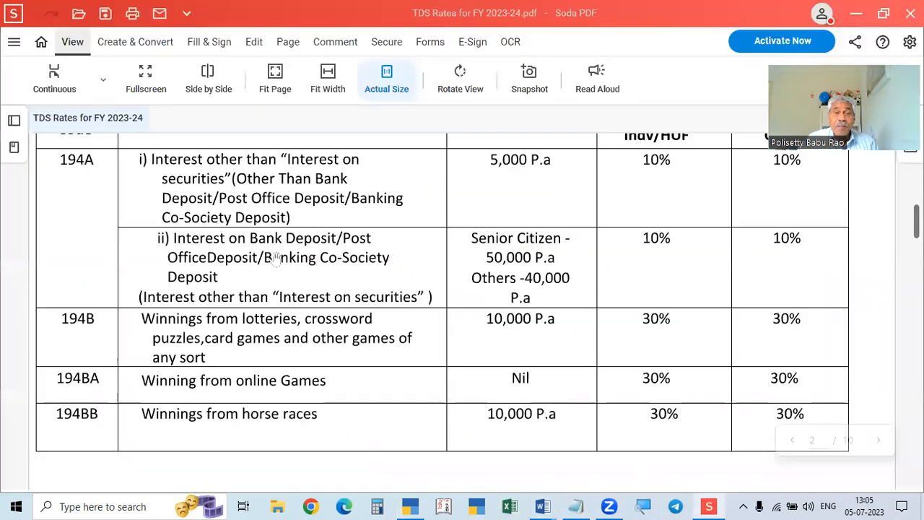
pyautogui.scroll(2, 315, 229)
pyautogui.scroll(-5, 313, 229)
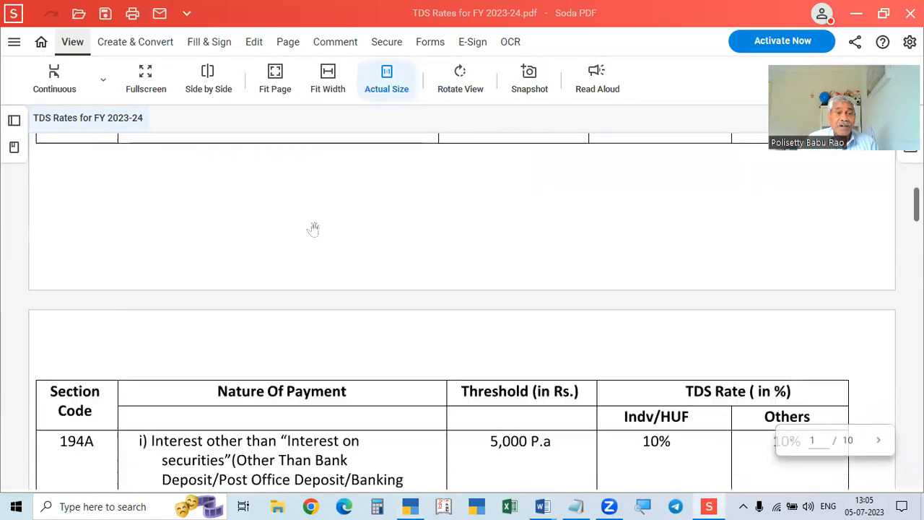
pyautogui.scroll(3, 313, 229)
pyautogui.scroll(-8, 313, 229)
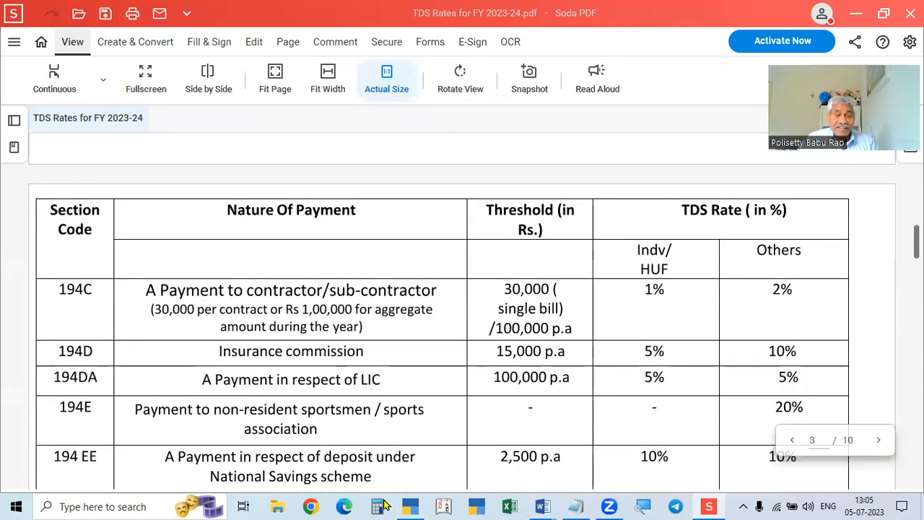
pyautogui.click(408, 505)
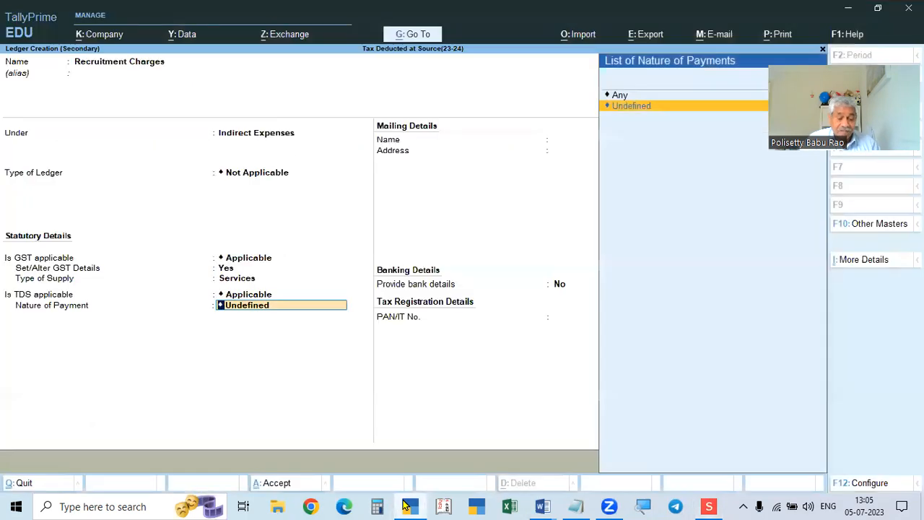
# Create a new TDS nature of payment named 'Payment to Contractor'.
pyautogui.hotkey('alt', 'c')
pyautogui.write('N')
pyautogui.press('BackSpace')
pyautogui.write('P[Ay')
pyautogui.press('BackSpace')
pyautogui.press('BackSpace')
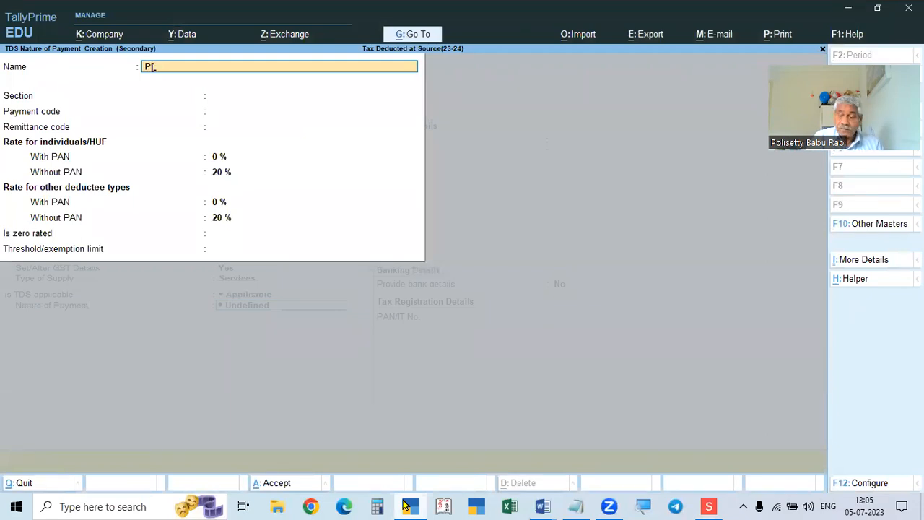
pyautogui.press('BackSpace')
pyautogui.write('ayment')
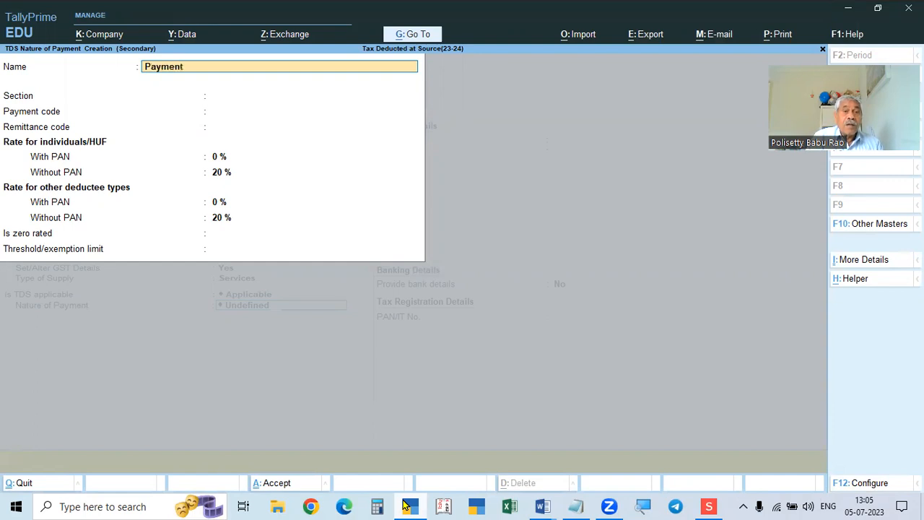
pyautogui.write(' Tpo c')
pyautogui.press('BackSpace')
pyautogui.press('BackSpace')
pyautogui.press('BackSpace')
pyautogui.press('BackSpace')
pyautogui.press('BackSpace')
pyautogui.write('to Cont')
pyautogui.press('BackSpace')
pyautogui.write('Contractor')
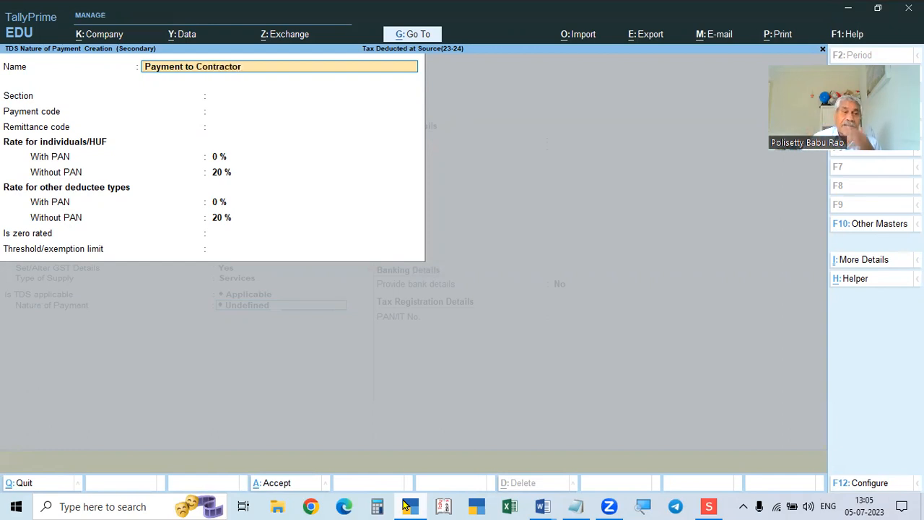
pyautogui.press('Return')
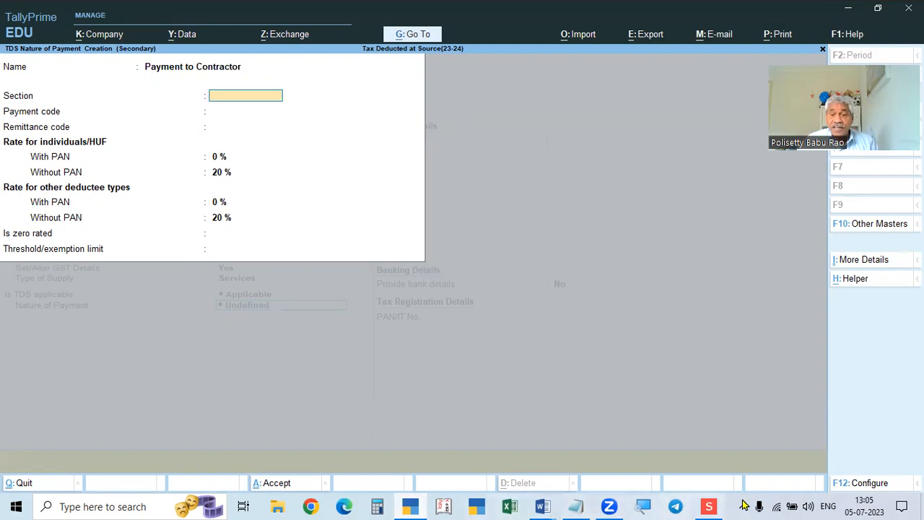
# Check the TDS rates table and set its section to 194C.
pyautogui.click(708, 506)
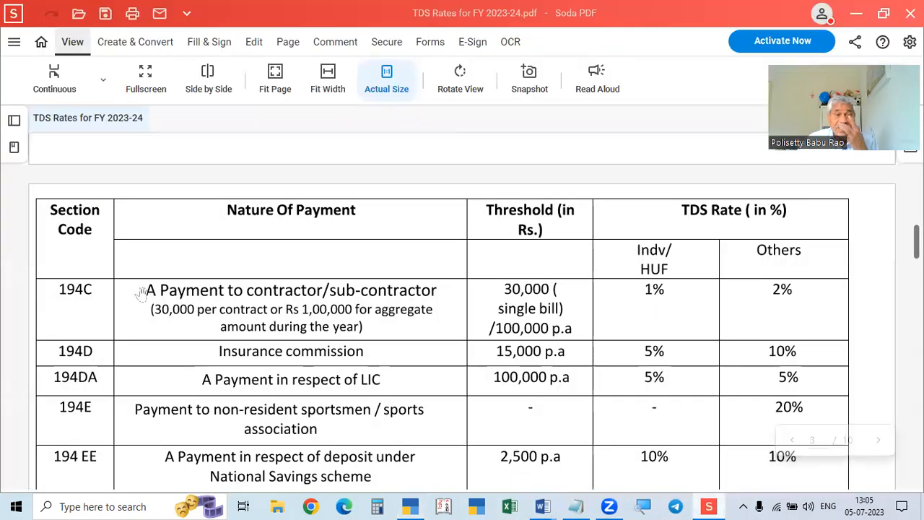
pyautogui.click(410, 506)
pyautogui.write('194C')
pyautogui.press('Return')
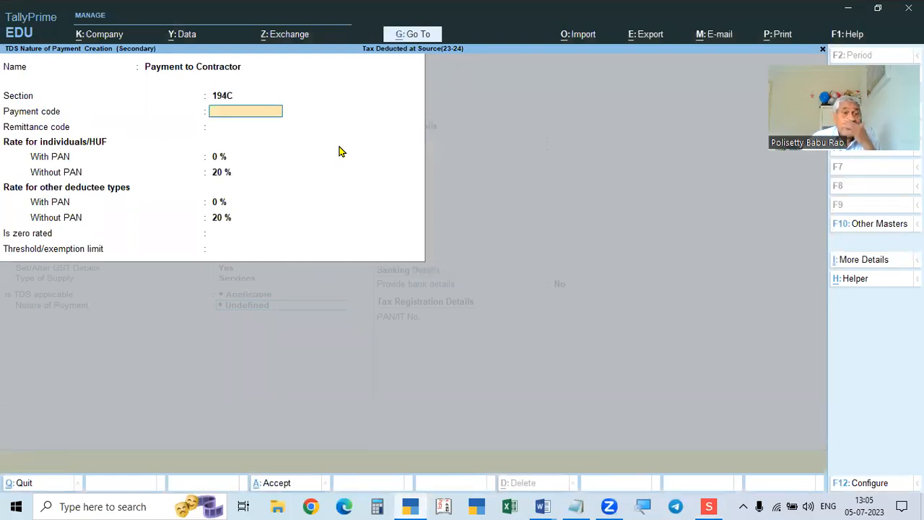
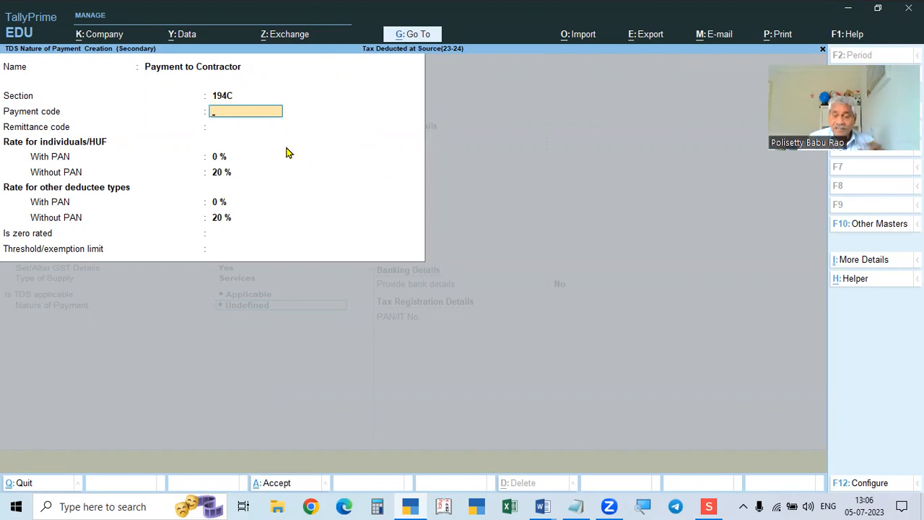
# Give Payment to Contractor payment code 94C and remittance code 200.
pyautogui.write('94C')
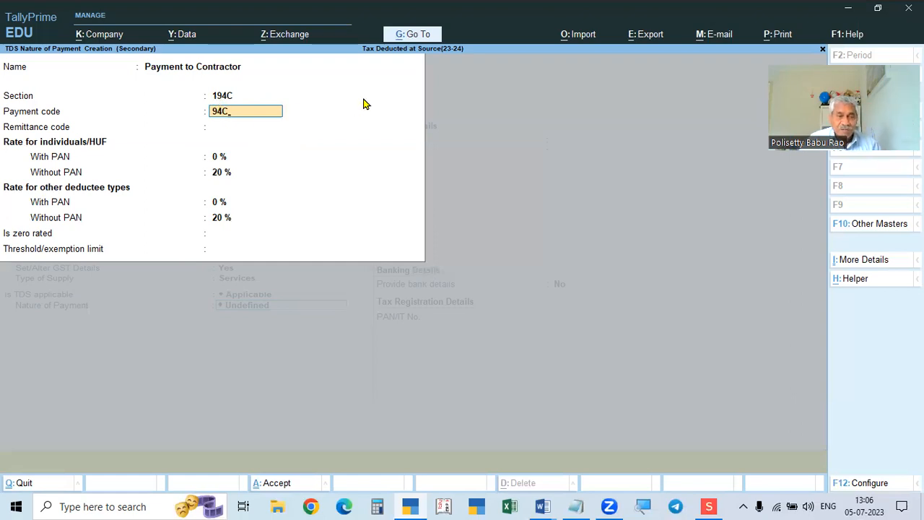
pyautogui.press('Return')
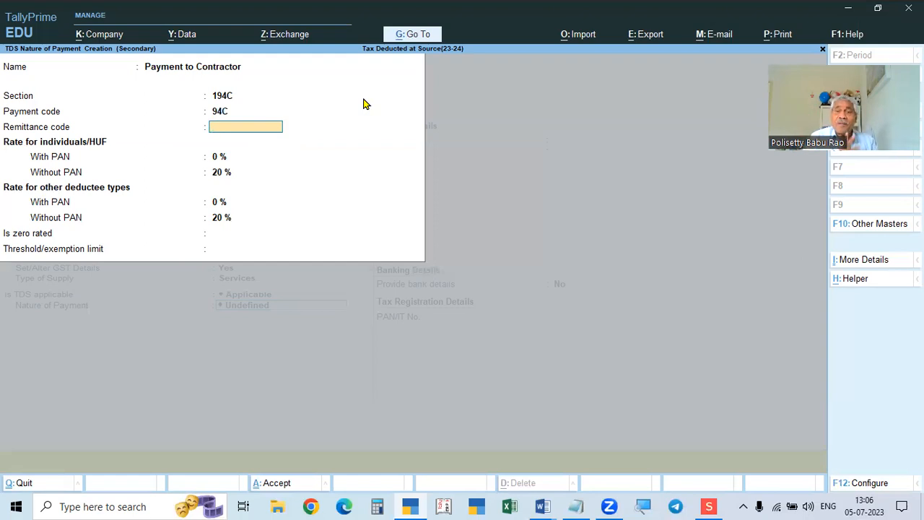
pyautogui.write('200')
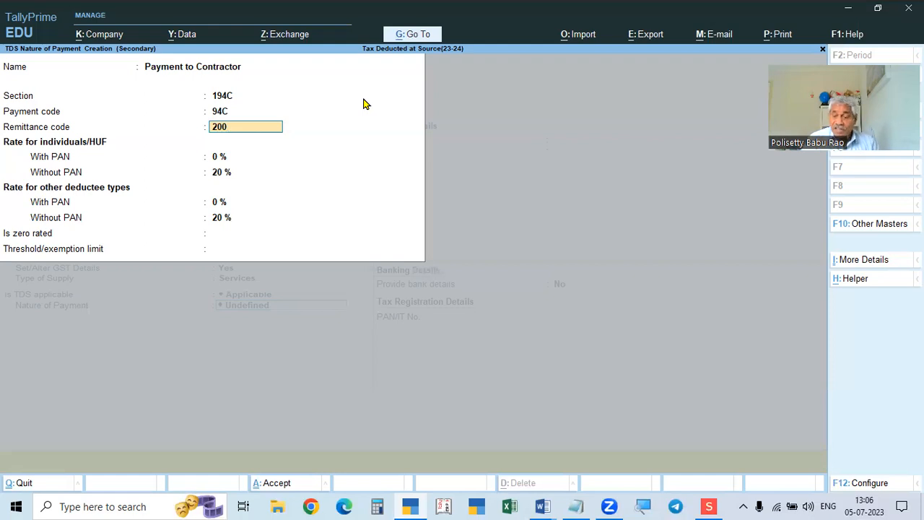
pyautogui.press('BackSpace')
pyautogui.press('BackSpace')
pyautogui.press('BackSpace')
pyautogui.write('400')
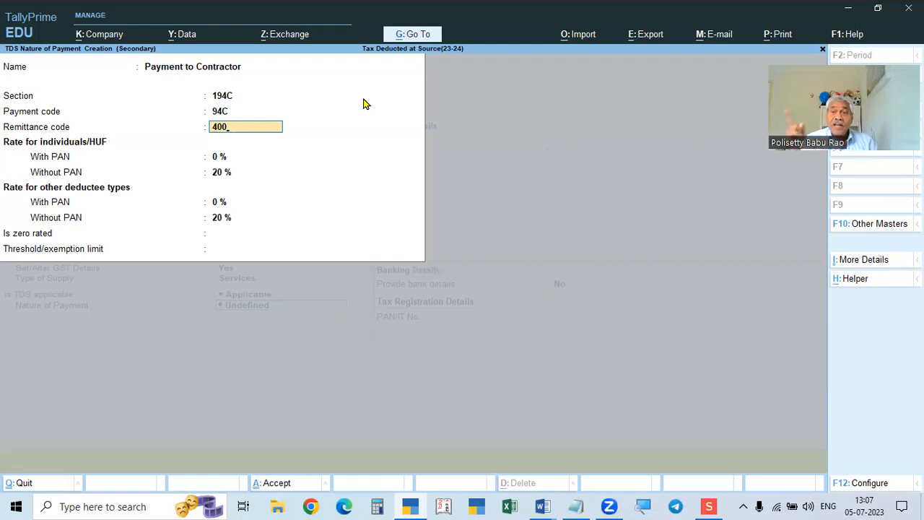
pyautogui.press('BackSpace')
pyautogui.press('BackSpace')
pyautogui.press('BackSpace')
pyautogui.write('200')
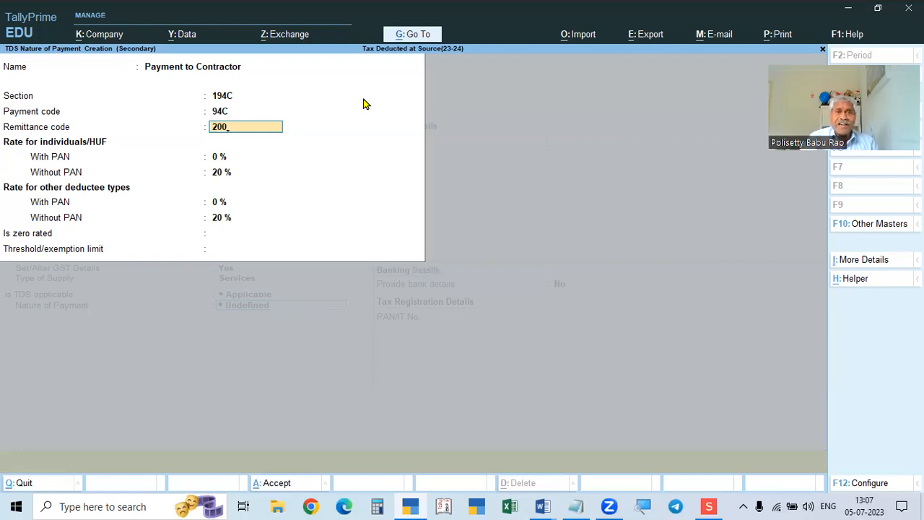
pyautogui.press('Return')
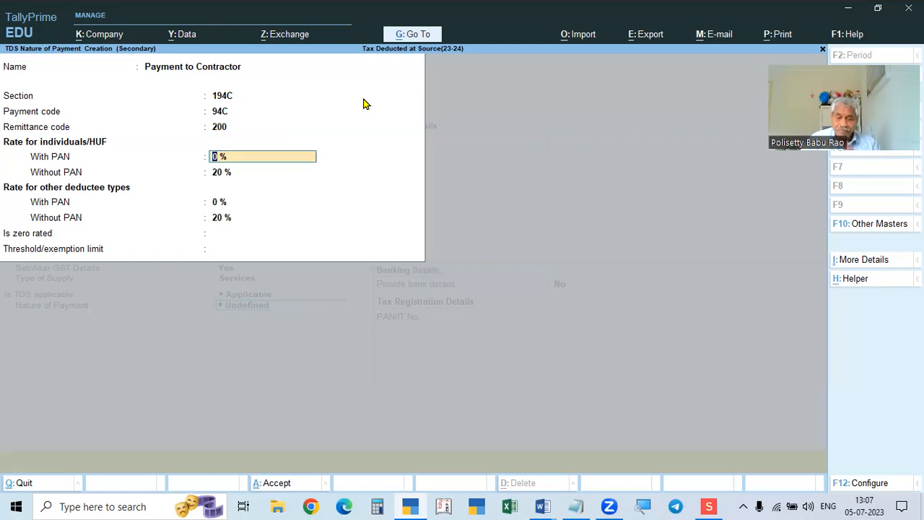
# Turn off tax rates without PAN in the settings and check the TDS rates table.
pyautogui.press('F12')
pyautogui.press('Return')
pyautogui.press('Return')
pyautogui.press('Return')
pyautogui.press('Return')
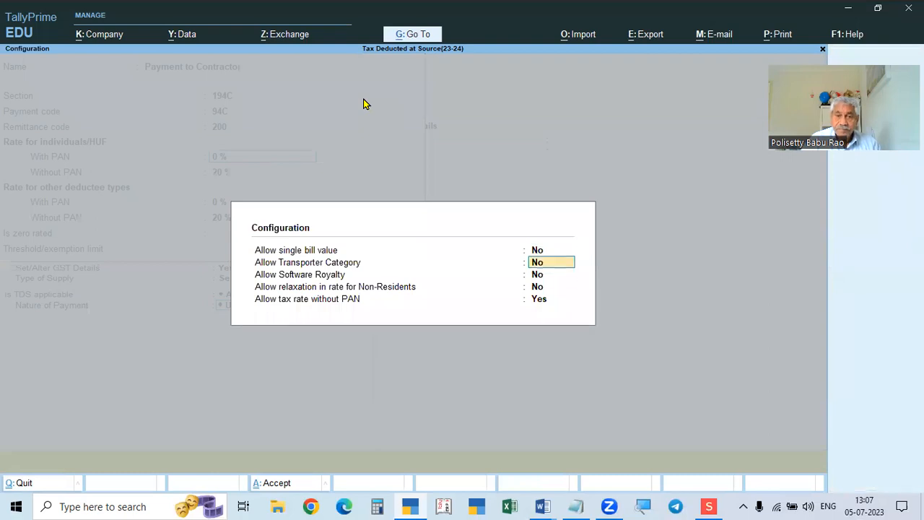
pyautogui.press('Return')
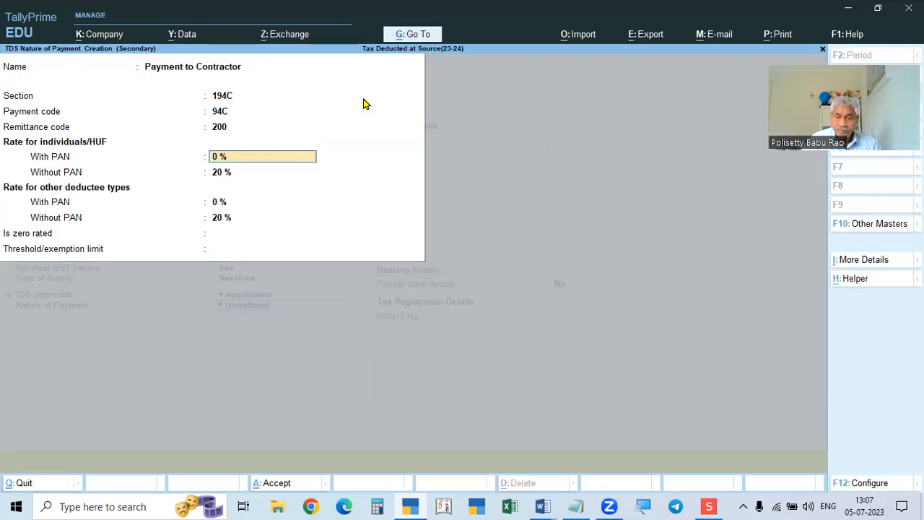
pyautogui.press('F12')
pyautogui.press('Return')
pyautogui.press('Return')
pyautogui.press('Return')
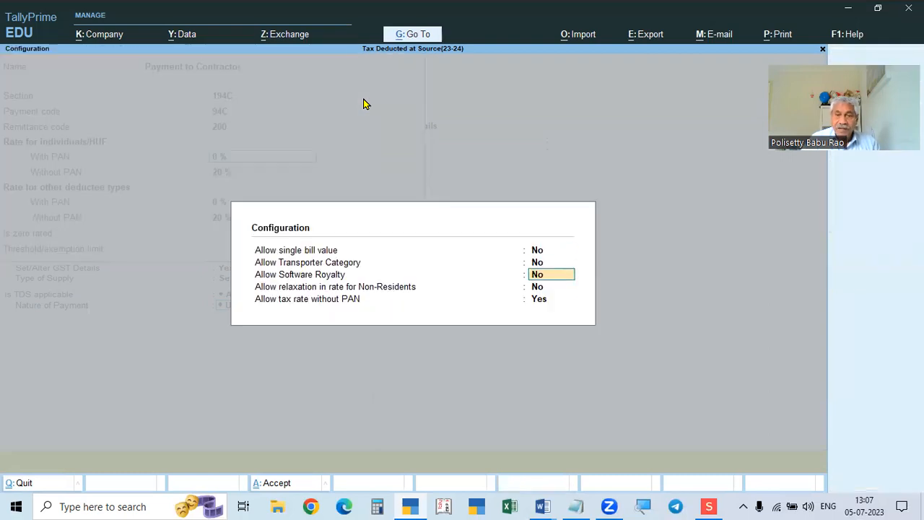
pyautogui.press('Return')
pyautogui.press('n')
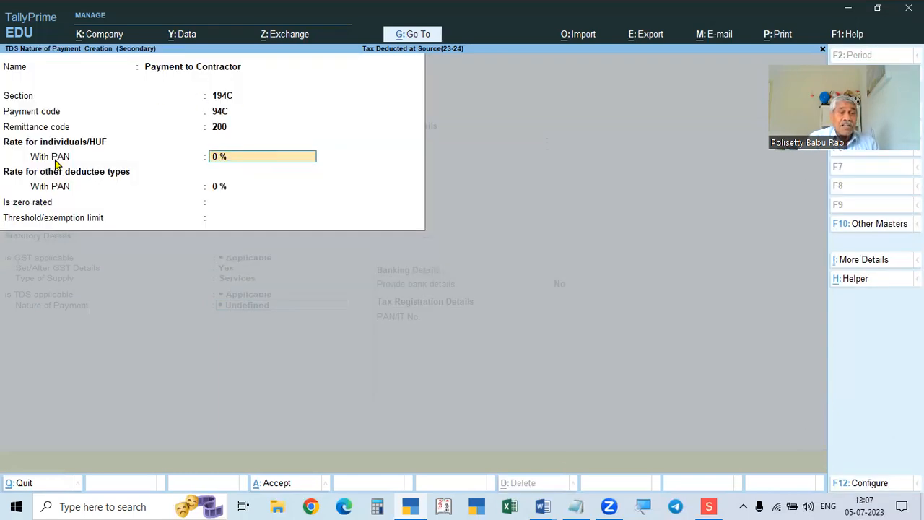
pyautogui.click(710, 506)
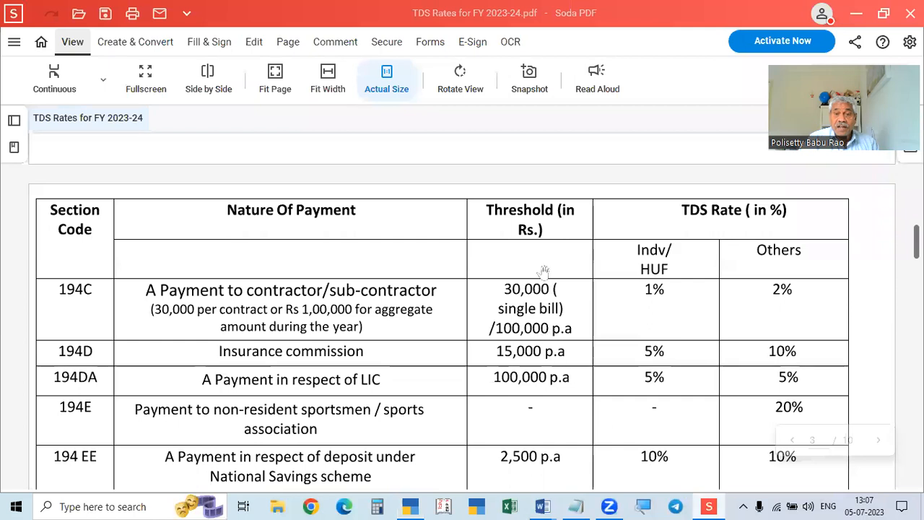
pyautogui.click(409, 506)
# Enter with-PAN rates of 1% for individuals/HUF and 2% for other deductees.
pyautogui.write('1')
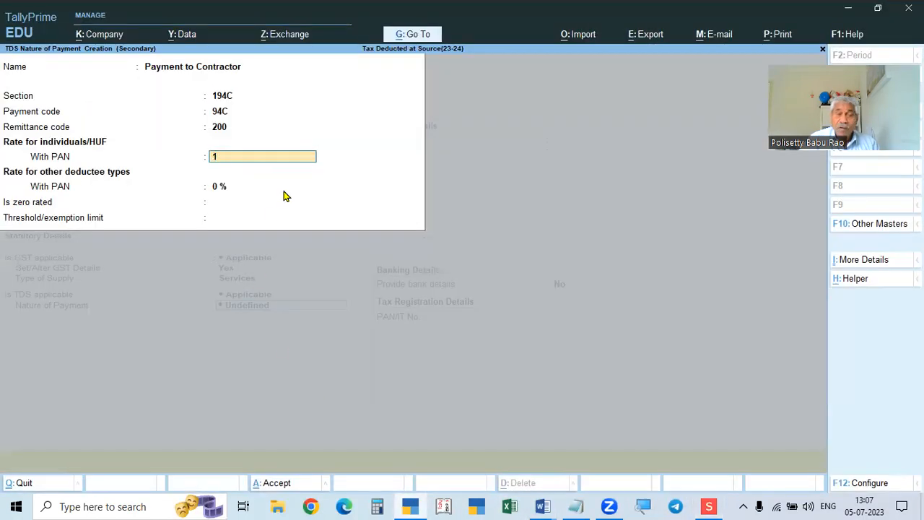
pyautogui.press('Return')
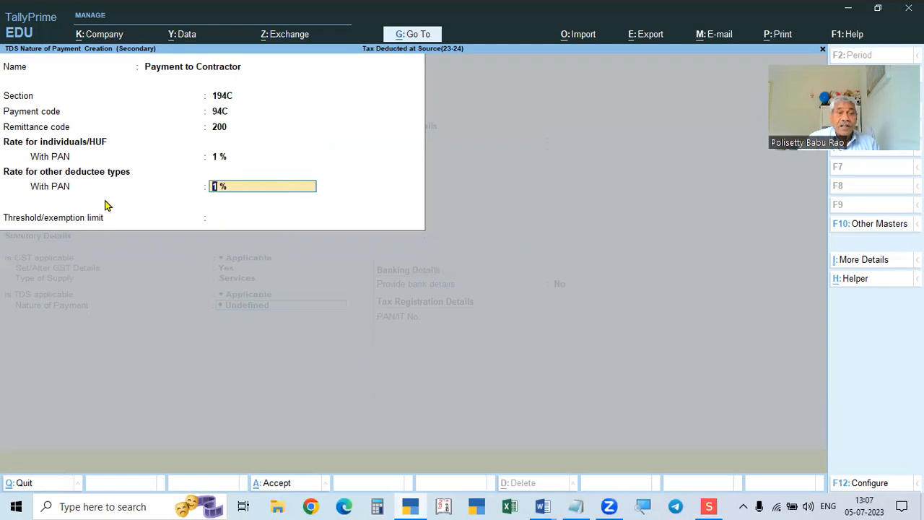
pyautogui.write('2')
pyautogui.press('Return')
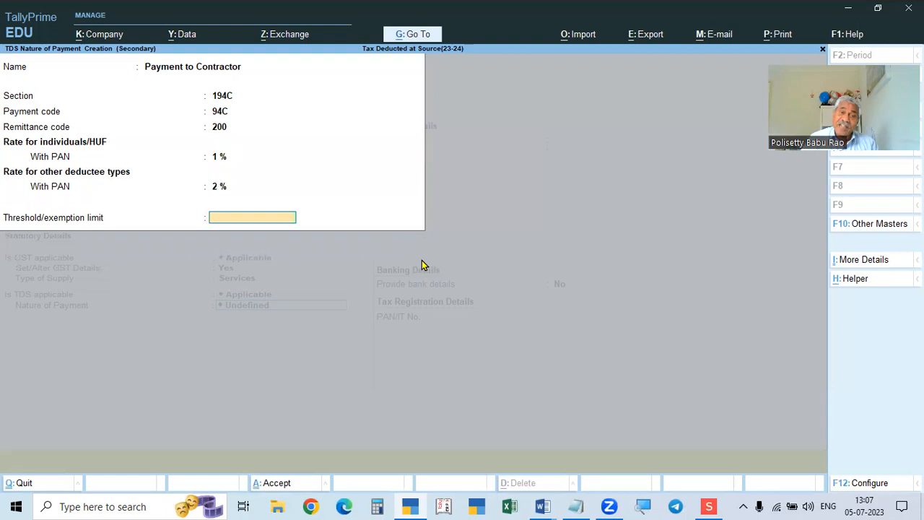
# Re-enable tax rates without PAN so the 20% without-PAN rates appear.
pyautogui.press('F12')
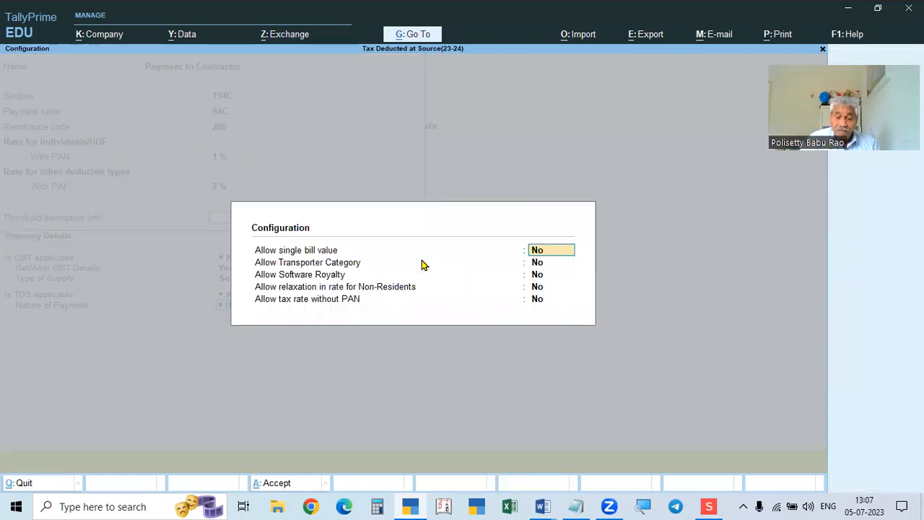
pyautogui.press('Escape')
pyautogui.press('F12')
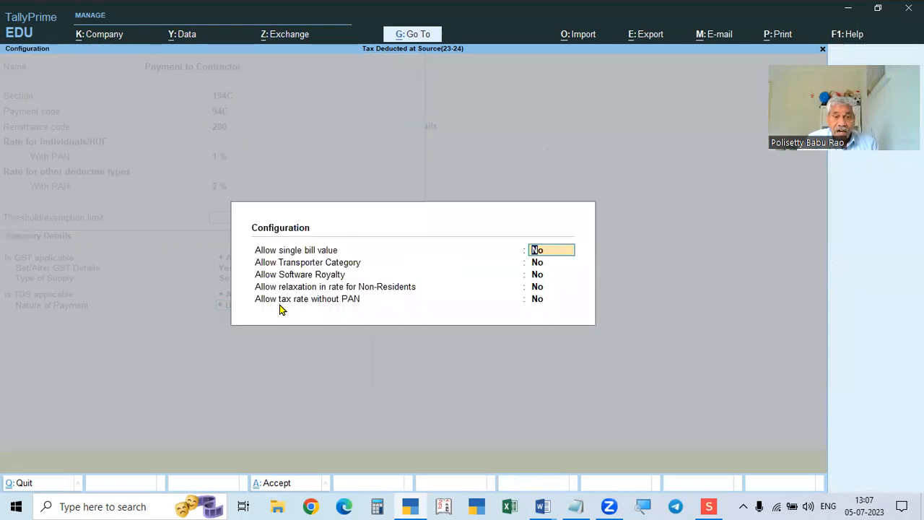
pyautogui.click(537, 300)
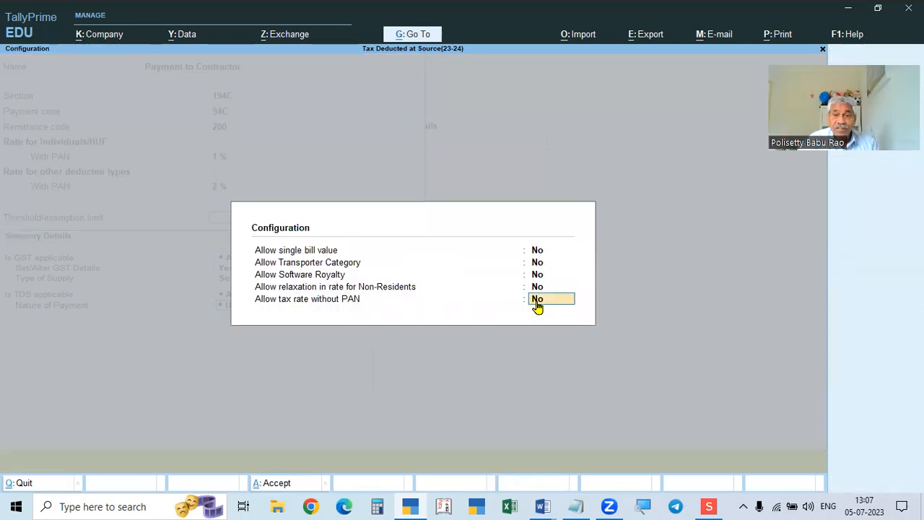
pyautogui.write('y')
pyautogui.press('Return')
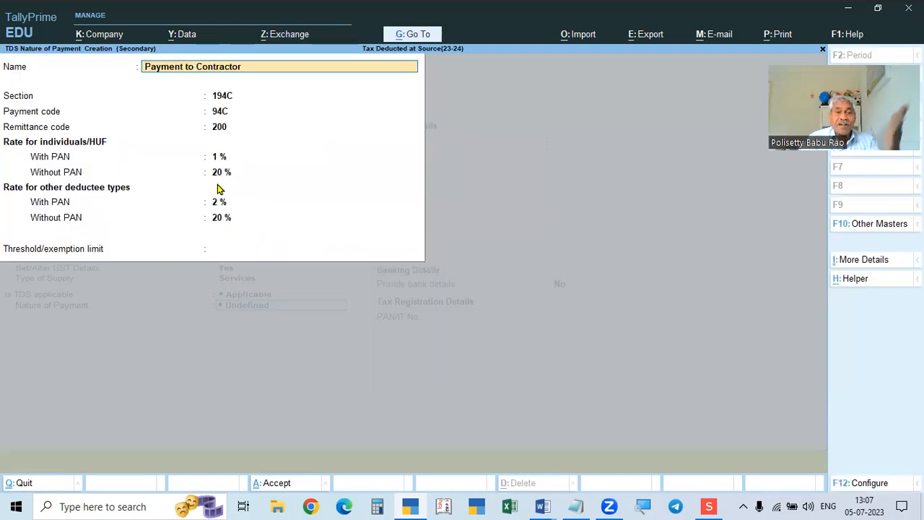
pyautogui.press('Return')
pyautogui.press('Return')
pyautogui.press('Return')
pyautogui.press('Return')
pyautogui.press('Return')
pyautogui.press('Return')
pyautogui.press('Return')
pyautogui.press('Return')
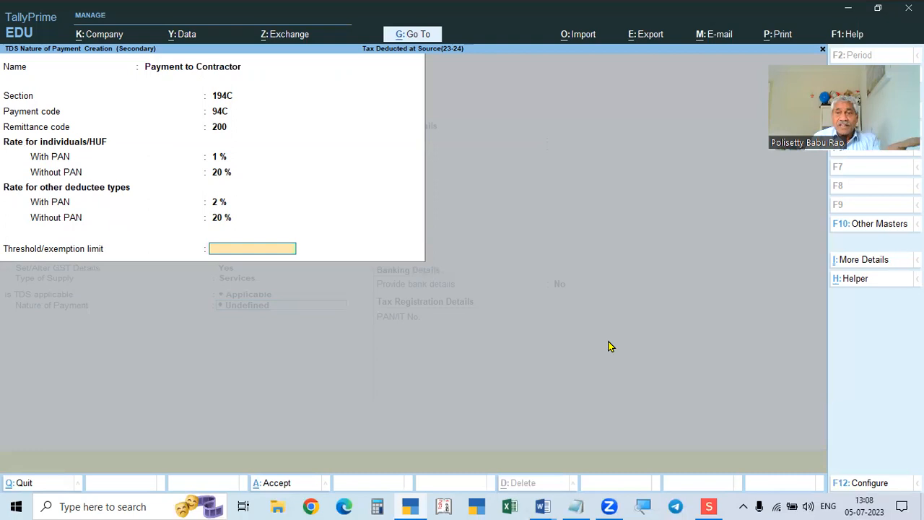
# Set a 30,000 threshold, then save Payment to Contractor and the Recruitment Charges ledger.
pyautogui.write('30000')
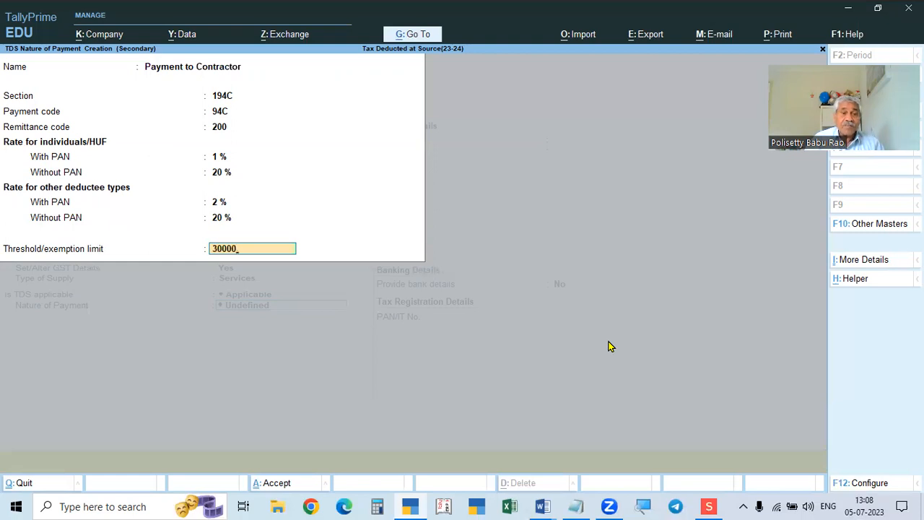
pyautogui.press('Return')
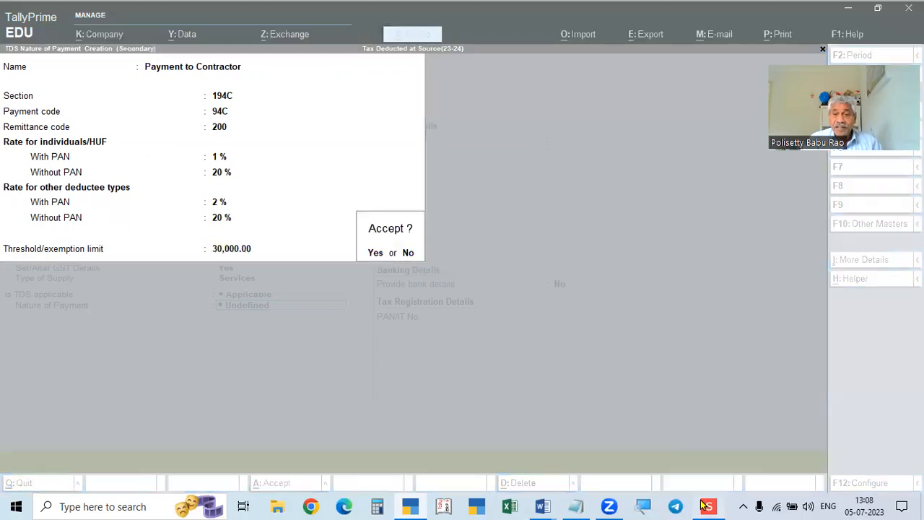
pyautogui.click(707, 505)
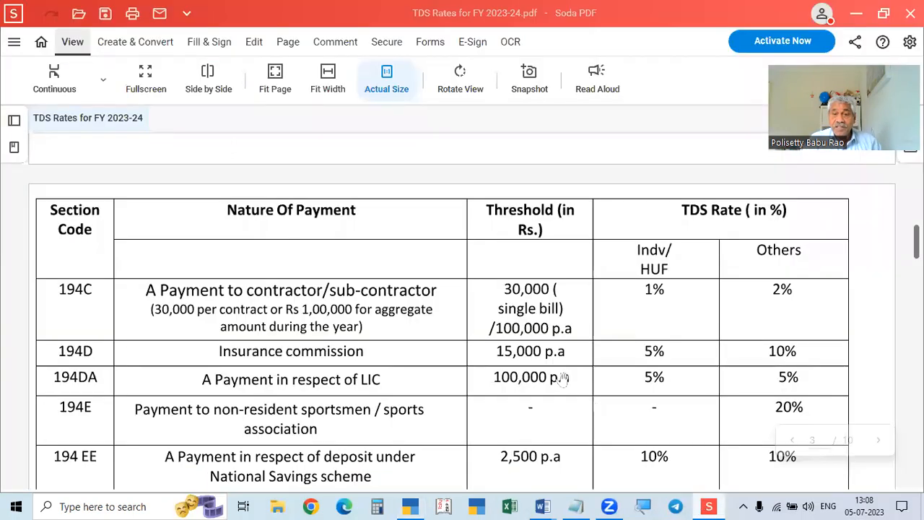
pyautogui.click(707, 506)
pyautogui.press('Return')
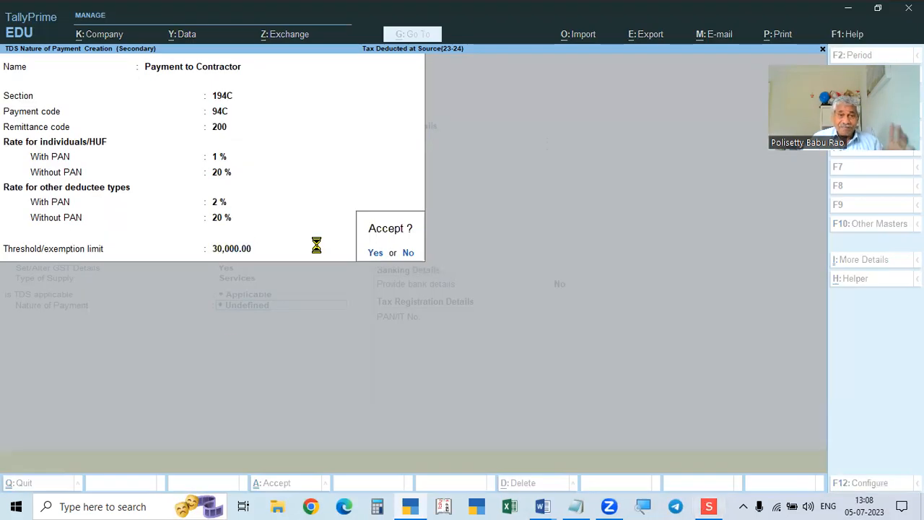
pyautogui.press('Return')
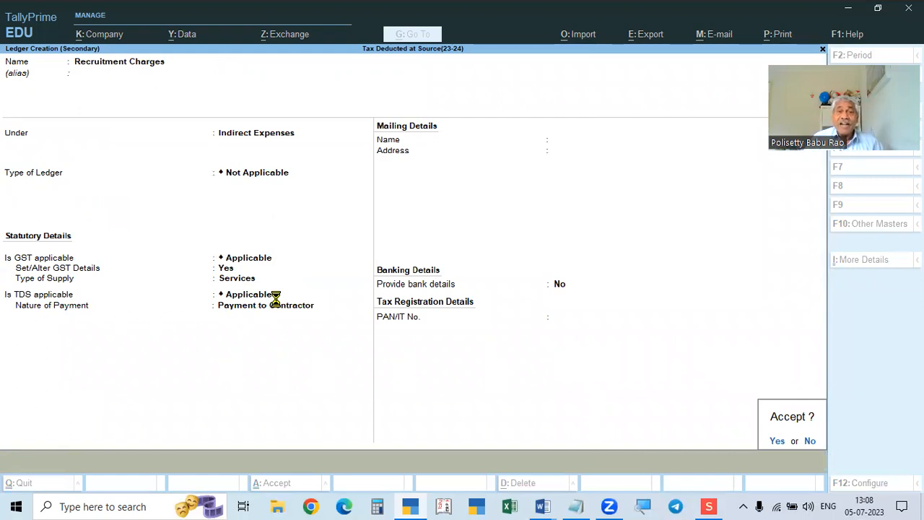
pyautogui.press('Return')
pyautogui.press('Return')
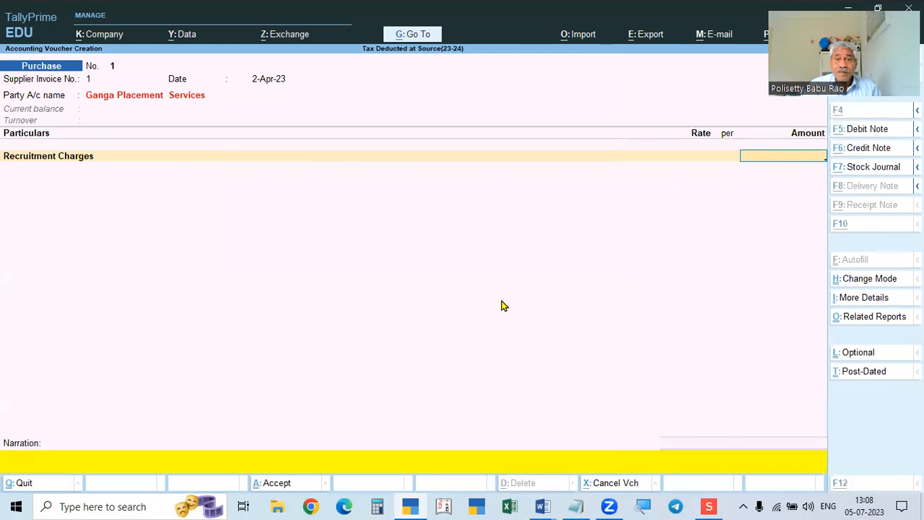
# Enter 55,000 as the Recruitment Charges amount and close tax classification details.
pyautogui.hotkey('alt', 'Tab')
pyautogui.hotkey('alt', 'Tab')
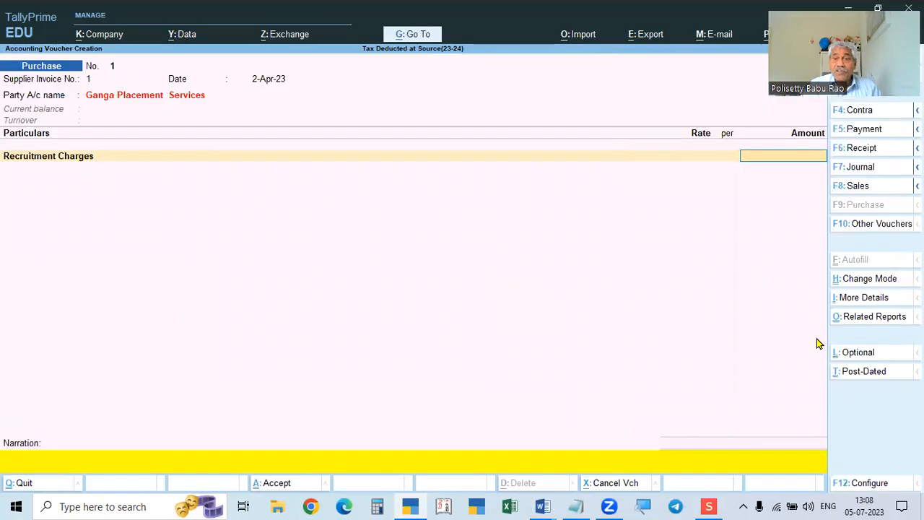
pyautogui.write('000')
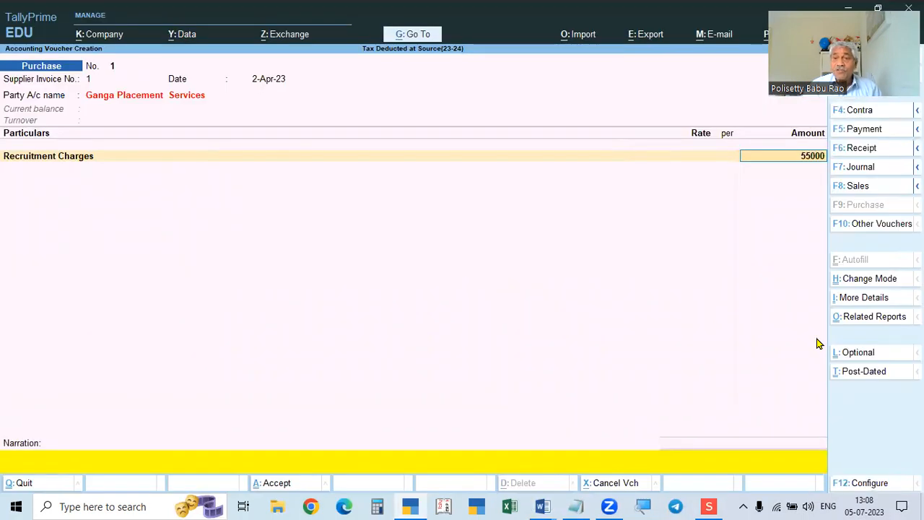
pyautogui.press('Return')
pyautogui.press('Return')
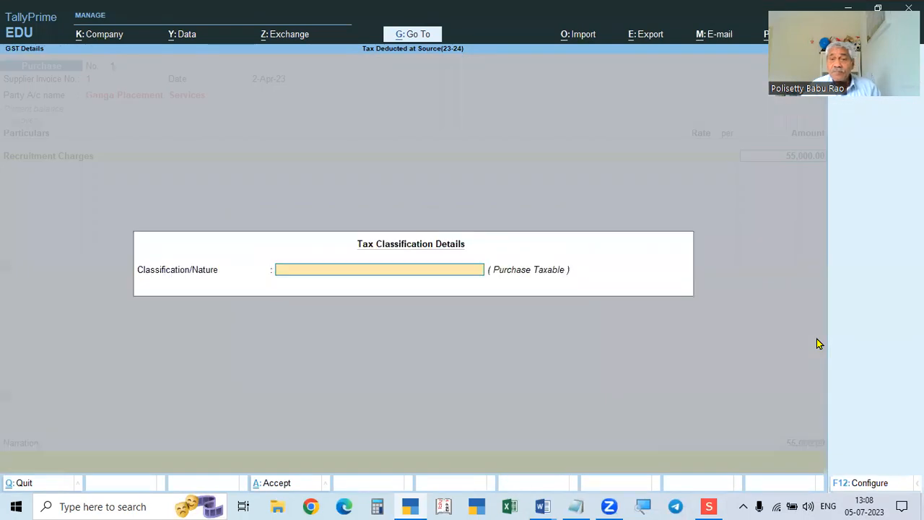
pyautogui.press('Escape')
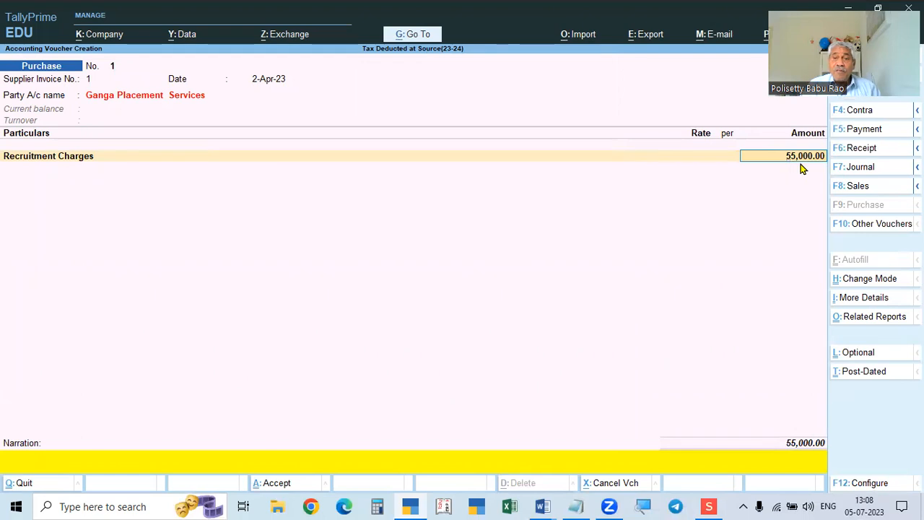
# Set the voucher configuration to disallow modifying GST and TDS tax details.
pyautogui.press('F12')
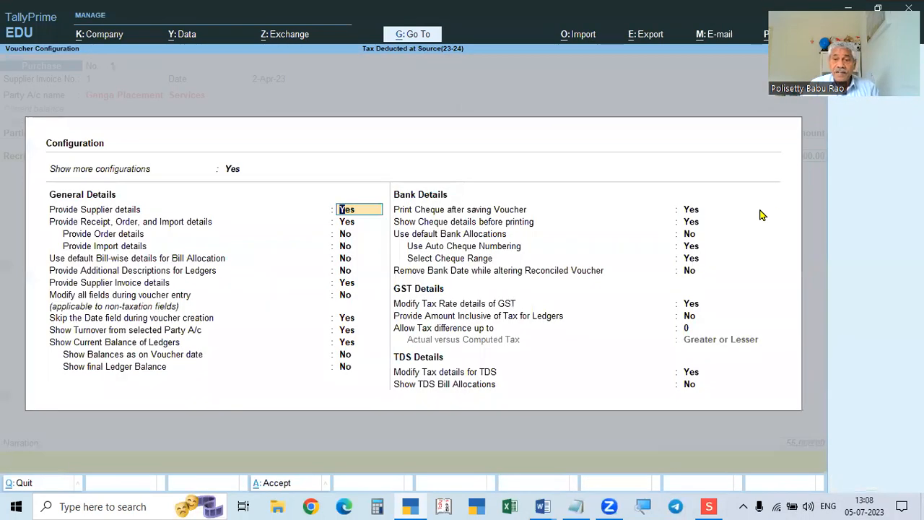
pyautogui.click(689, 305)
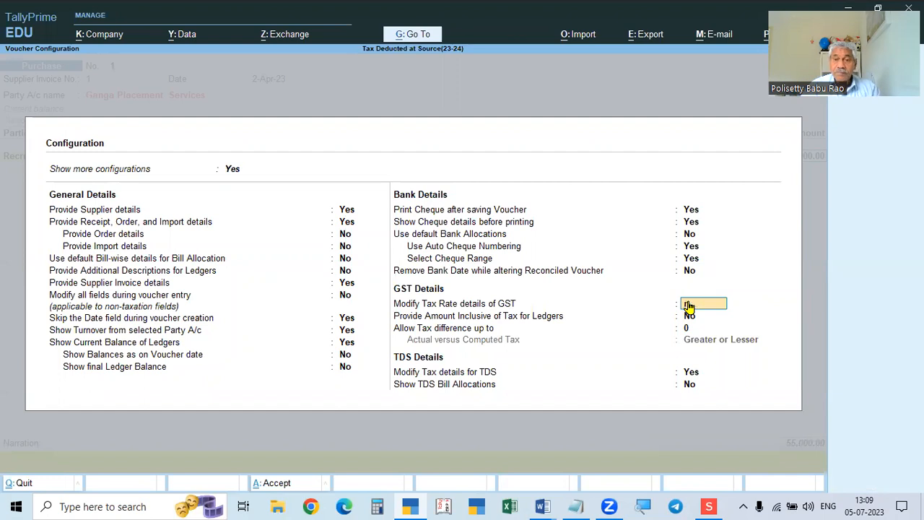
pyautogui.press('n')
pyautogui.press('Return')
pyautogui.press('Return')
pyautogui.press('n')
pyautogui.press('Return')
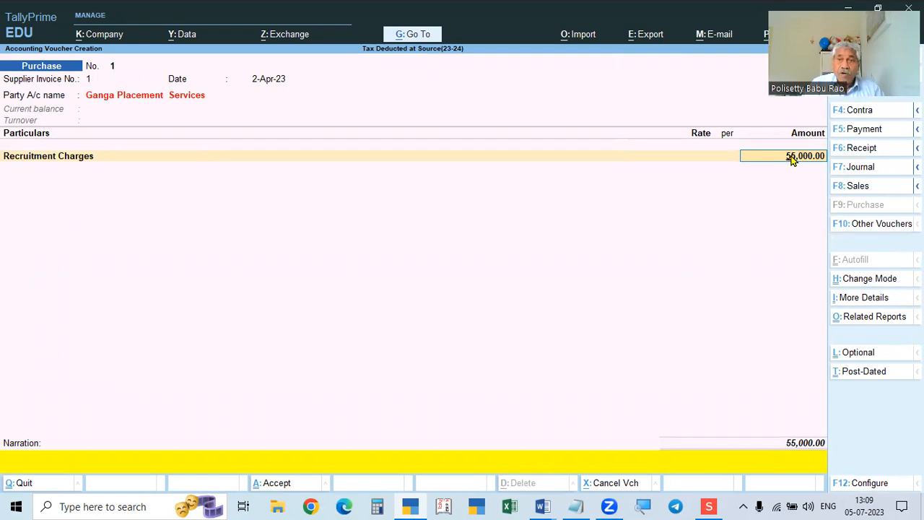
pyautogui.press('Return')
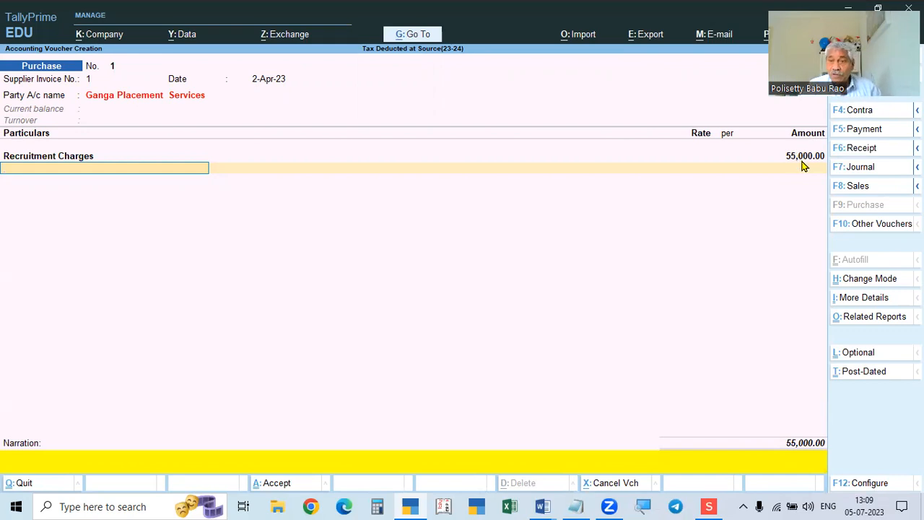
pyautogui.press('BackSpace')
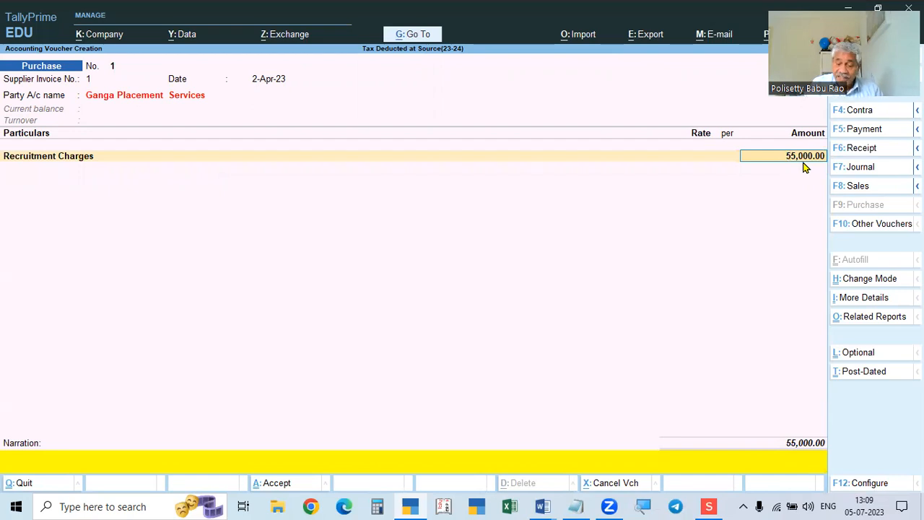
# Enable modifying GST tax rate details and re-accept the 55,000.00 amount.
pyautogui.press('F12')
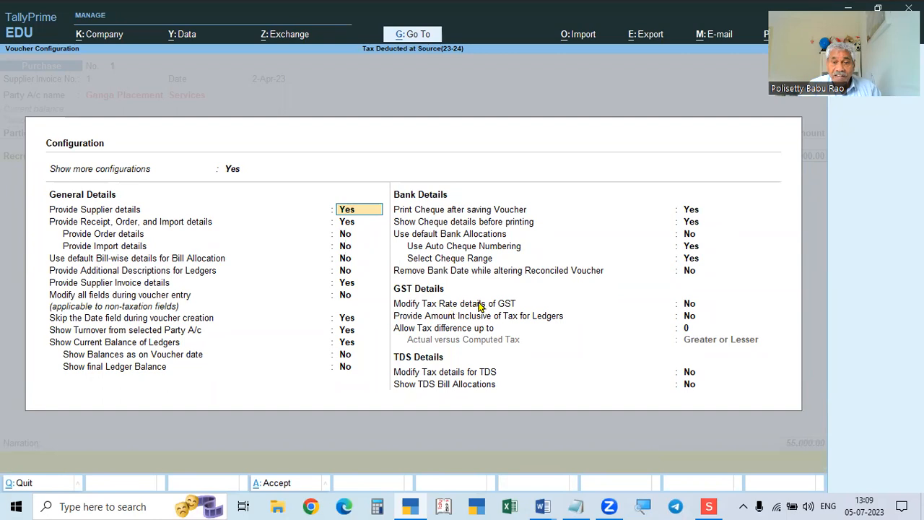
pyautogui.click(689, 306)
pyautogui.press('y')
pyautogui.press('Return')
pyautogui.hotkey('ctrl', 'a')
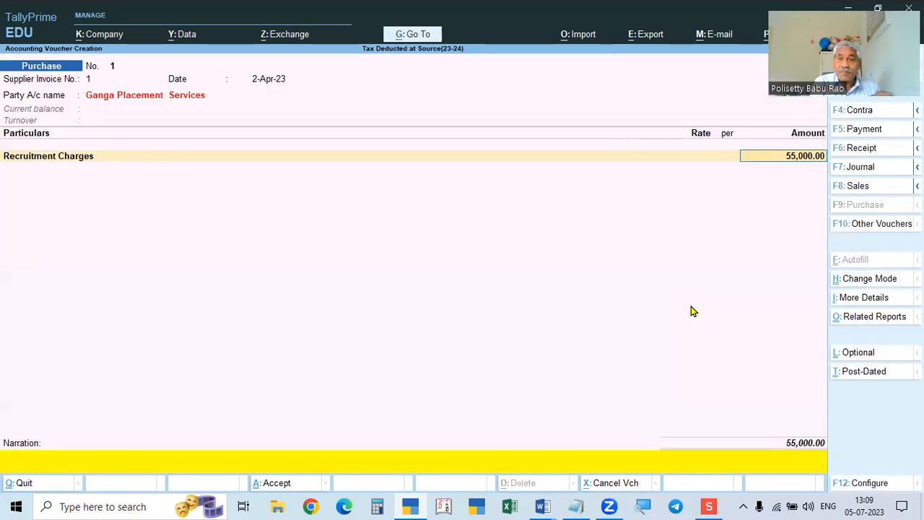
pyautogui.press('Return')
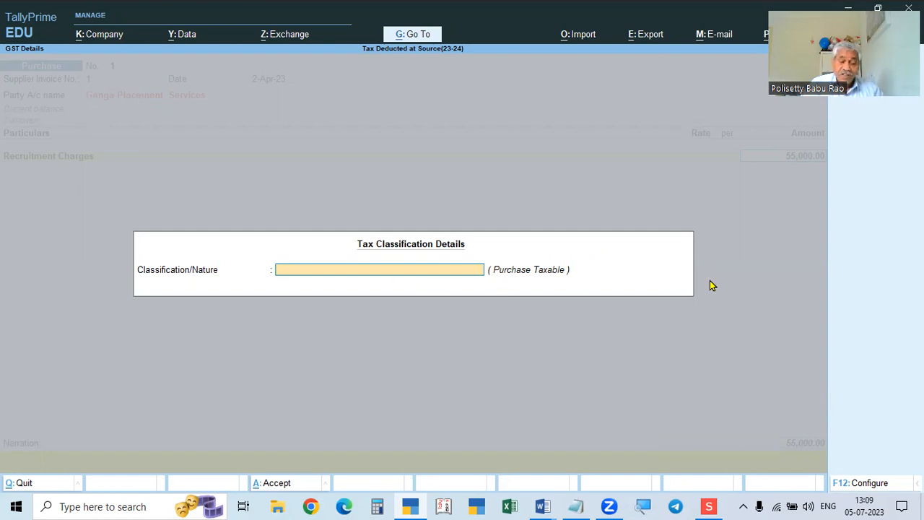
pyautogui.press('Return')
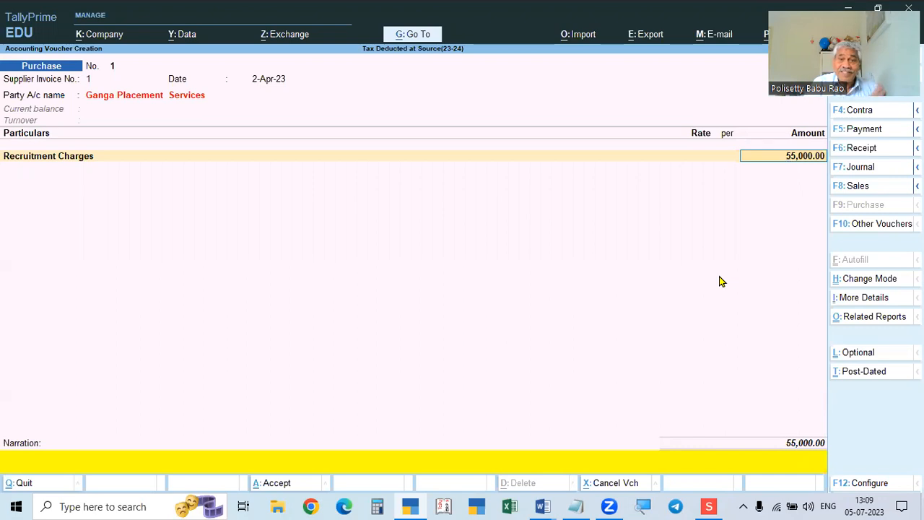
# Return to the Recruitment Charges line and enable modifying TDS tax details.
pyautogui.click(42, 159)
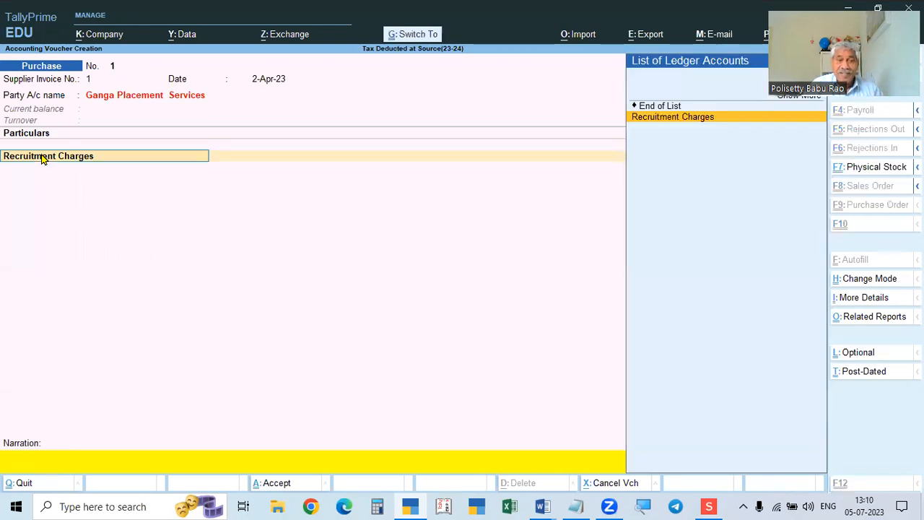
pyautogui.hotkey('ctrl', 'Return')
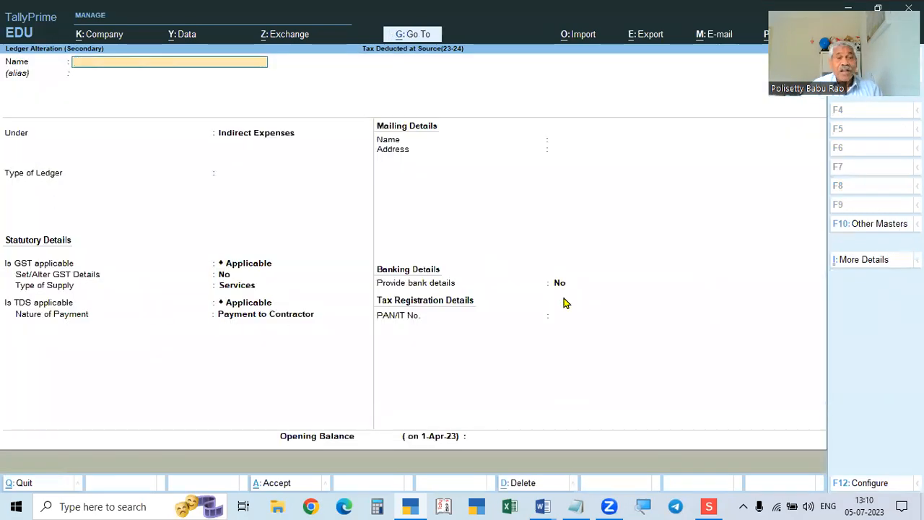
pyautogui.press('Escape')
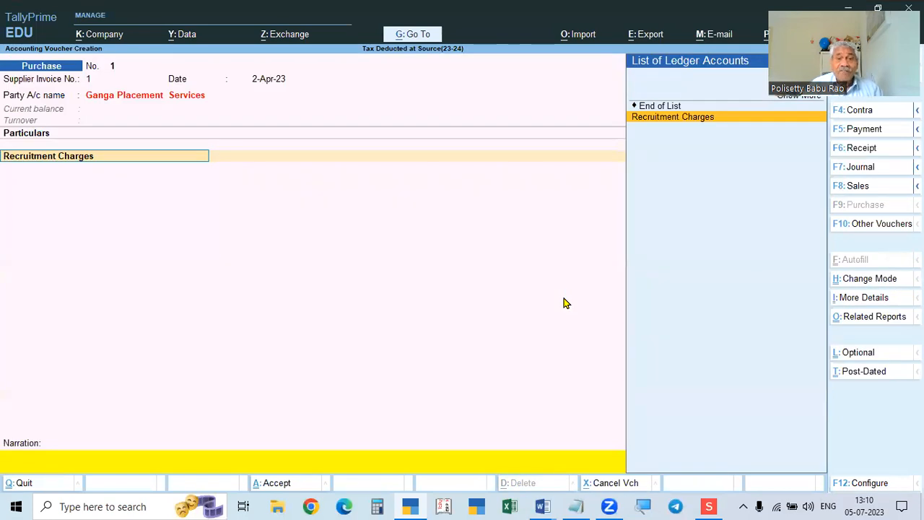
pyautogui.press('Return')
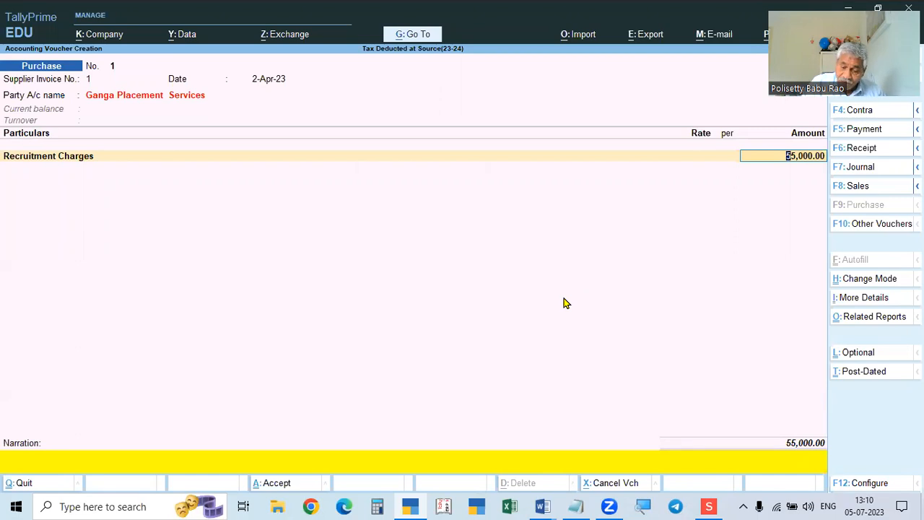
pyautogui.press('F12')
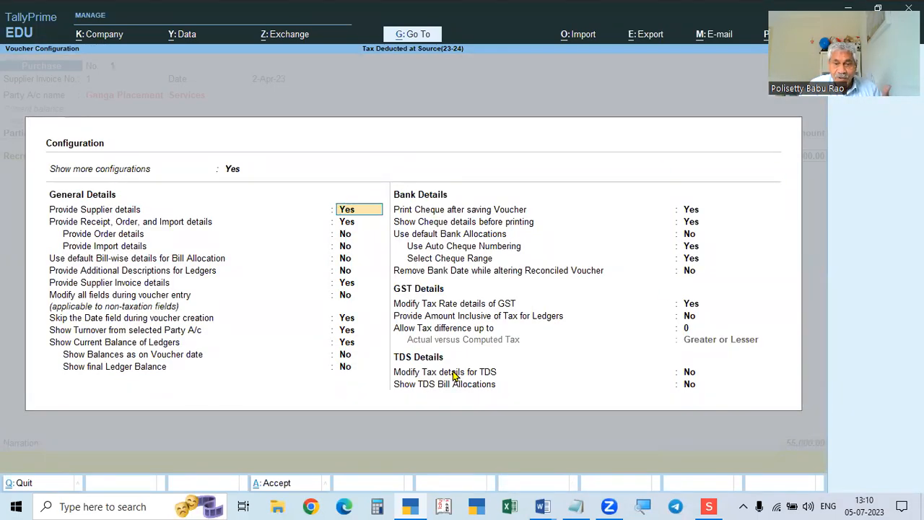
pyautogui.click(688, 375)
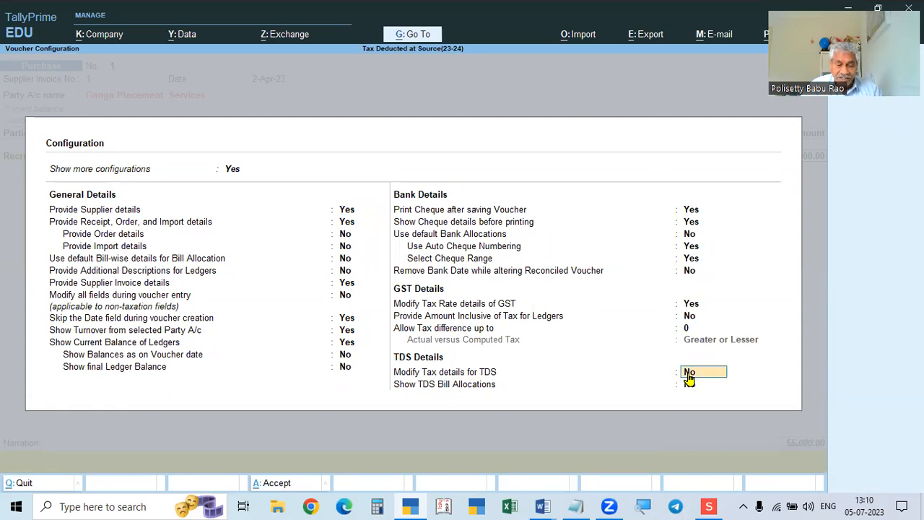
pyautogui.press('y')
pyautogui.press('Return')
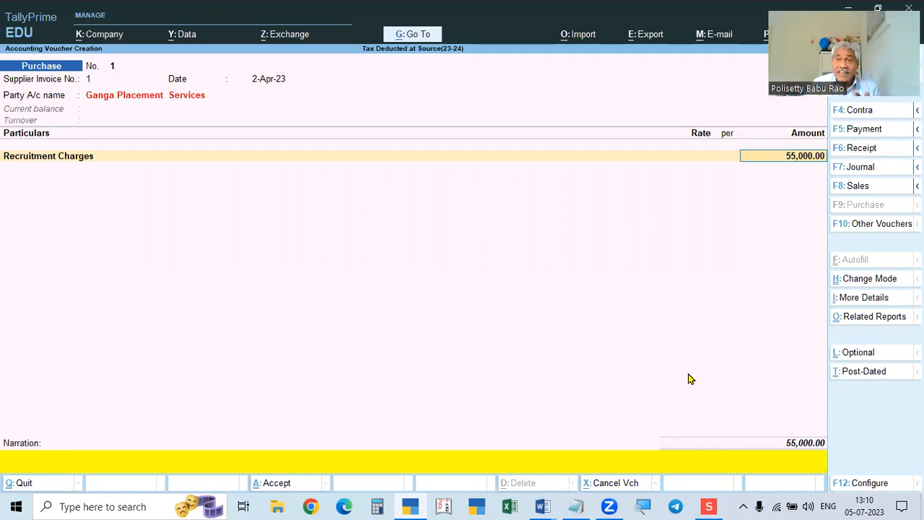
# Accept 55,000.00 with Payment to Contractor as the TDS nature of payment.
pyautogui.press('Return')
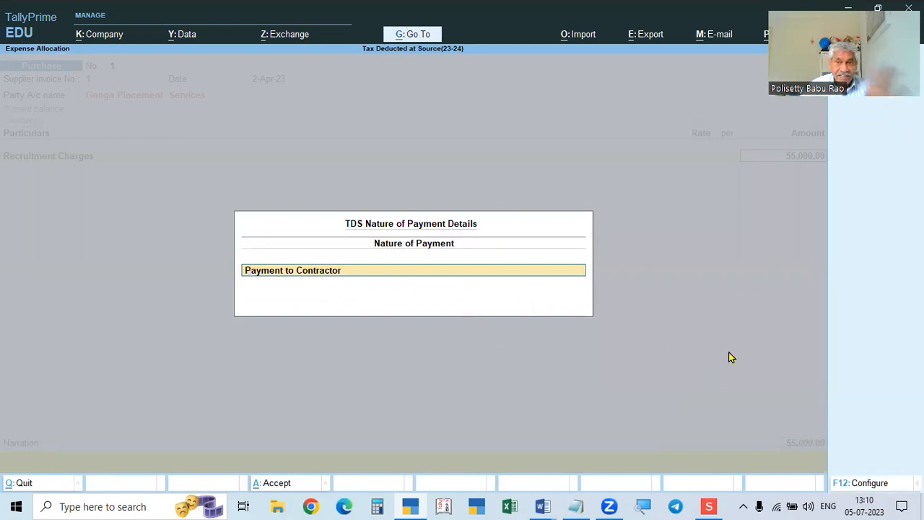
pyautogui.press('Return')
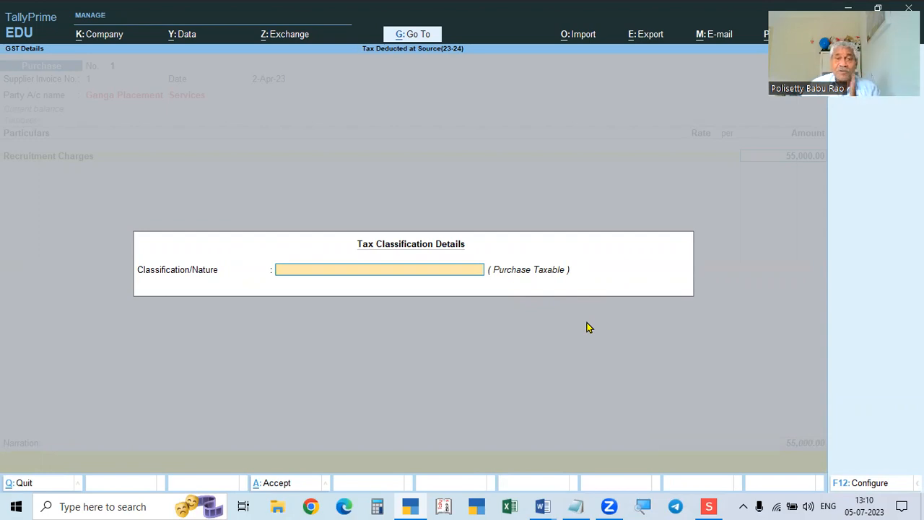
pyautogui.press('Return')
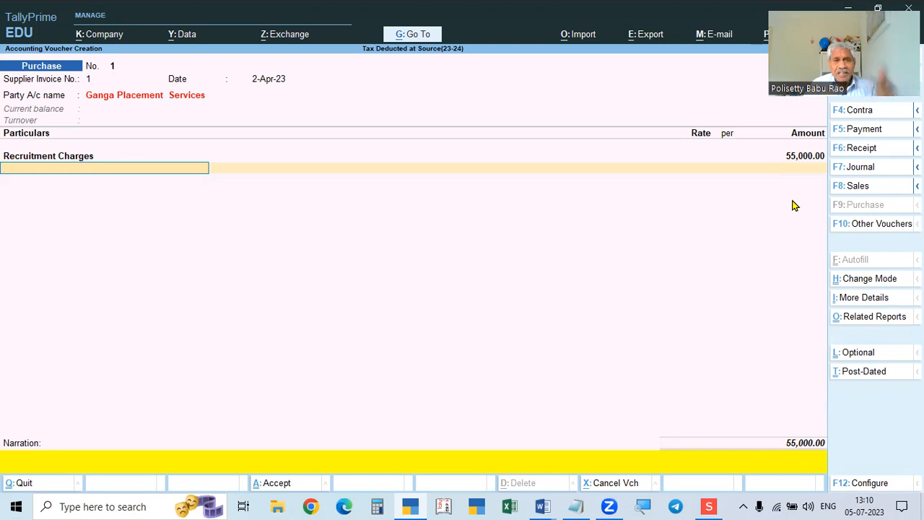
# Create a CGST ledger under Duties & Taxes with duty type GST, then view the assignment.
pyautogui.write('c')
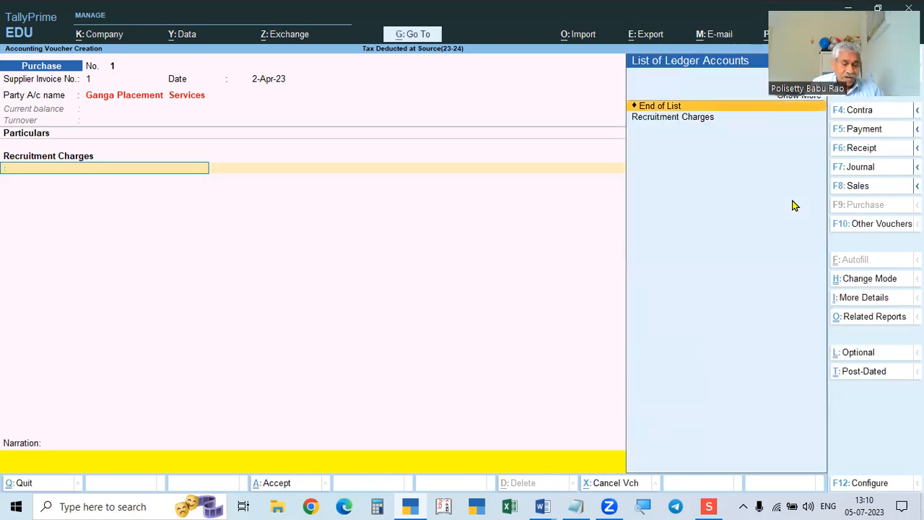
pyautogui.hotkey('alt', 'c')
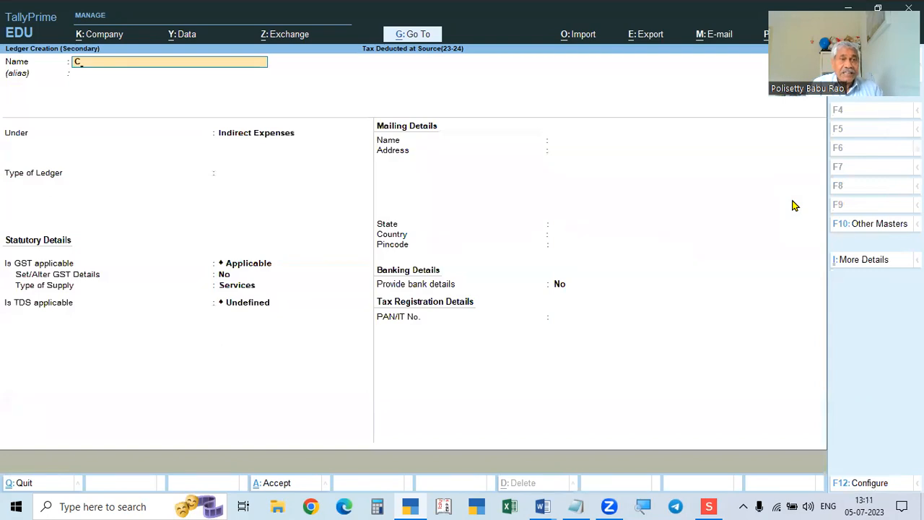
pyautogui.press('Return')
pyautogui.press('Return')
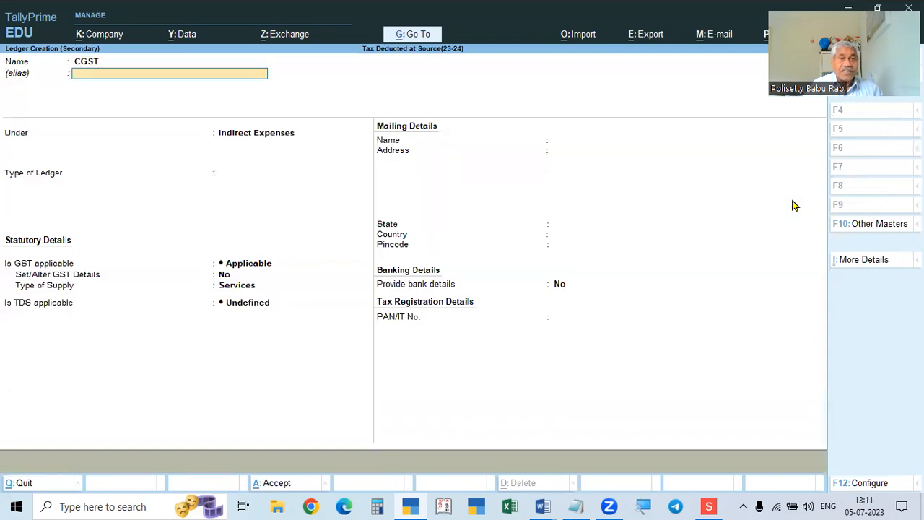
pyautogui.write('DU')
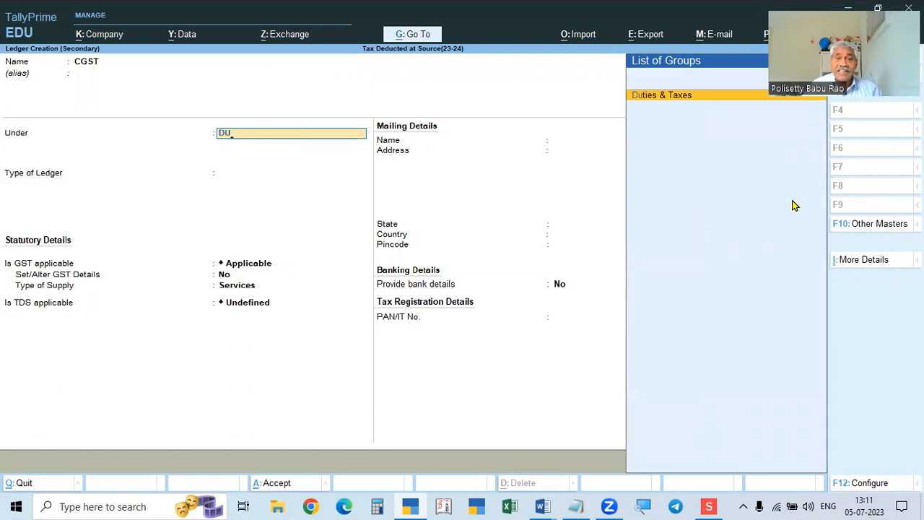
pyautogui.press('Return')
pyautogui.press('Down')
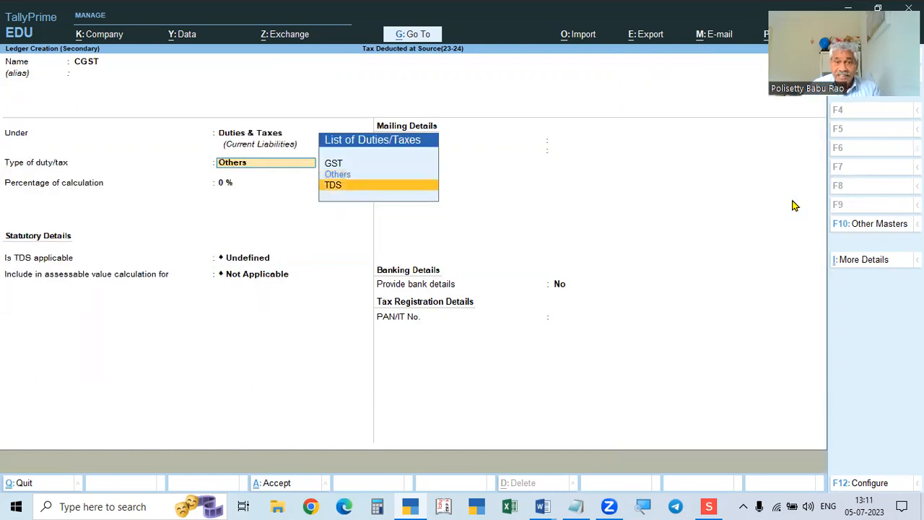
pyautogui.press('Up')
pyautogui.press('Up')
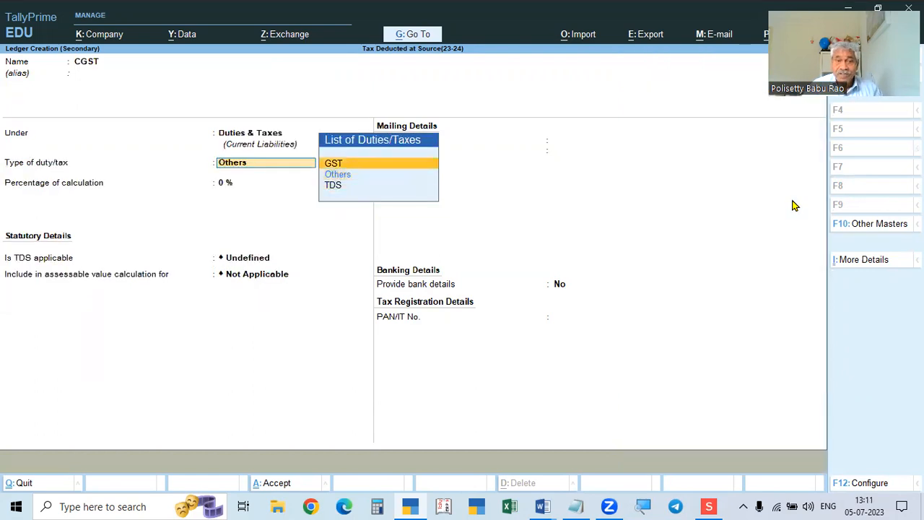
pyautogui.press('Return')
pyautogui.press('Return')
pyautogui.press('Return')
pyautogui.press('Return')
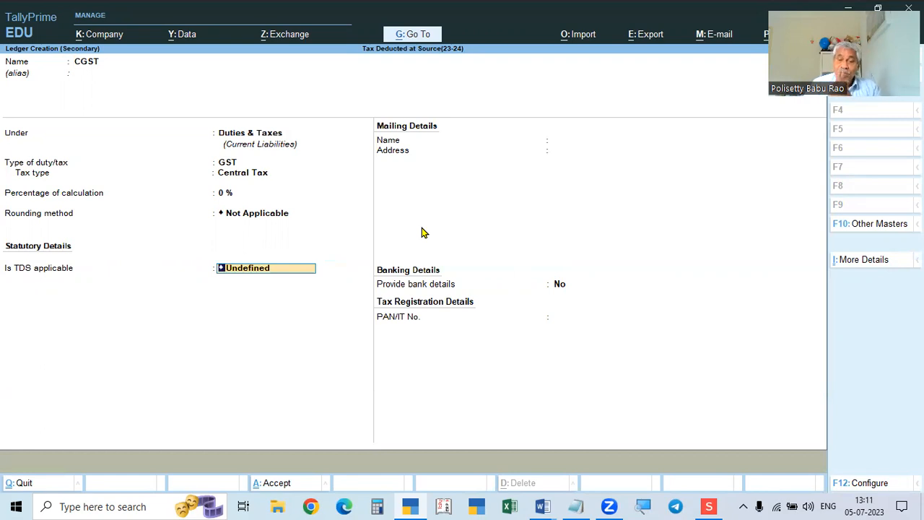
pyautogui.click(547, 505)
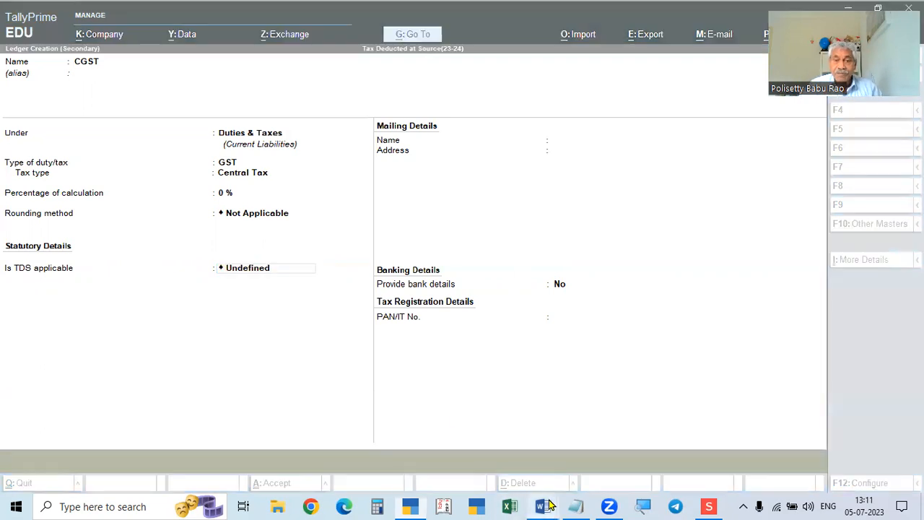
pyautogui.click(598, 468)
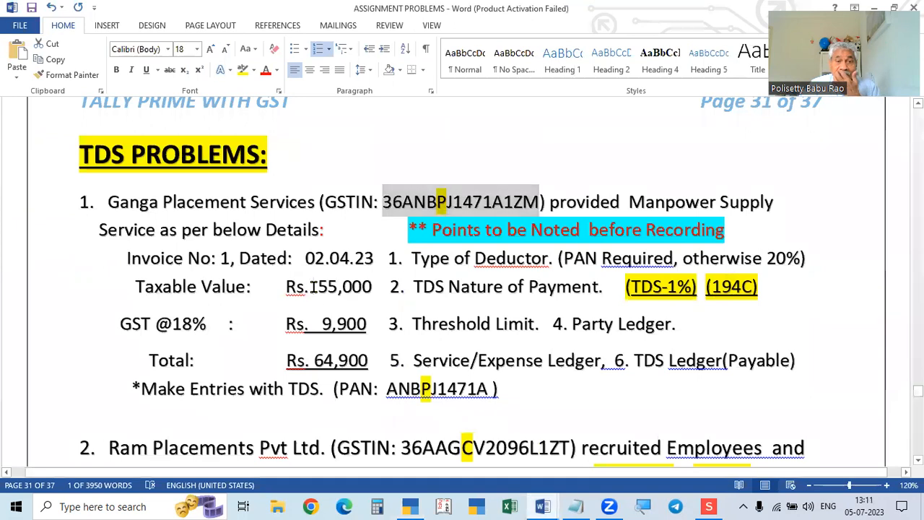
# Select the 55,000 taxable value in the assignment, then go back to TallyPrime.
pyautogui.moveTo(313, 286); pyautogui.dragTo(374, 285)
pyautogui.click(410, 506)
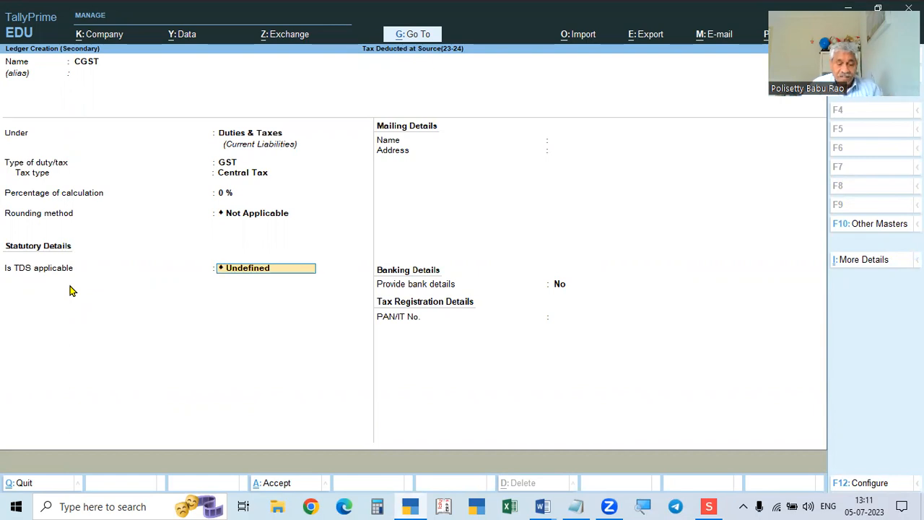
# Save CGST with TDS Not Applicable and enter its 4,950.00 amount in the voucher.
pyautogui.write('N')
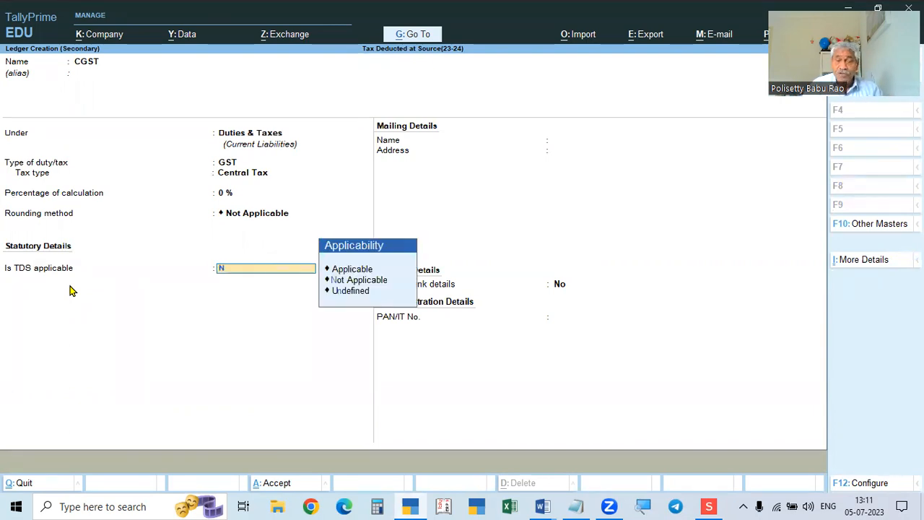
pyautogui.press('Return')
pyautogui.write('N')
pyautogui.press('Return')
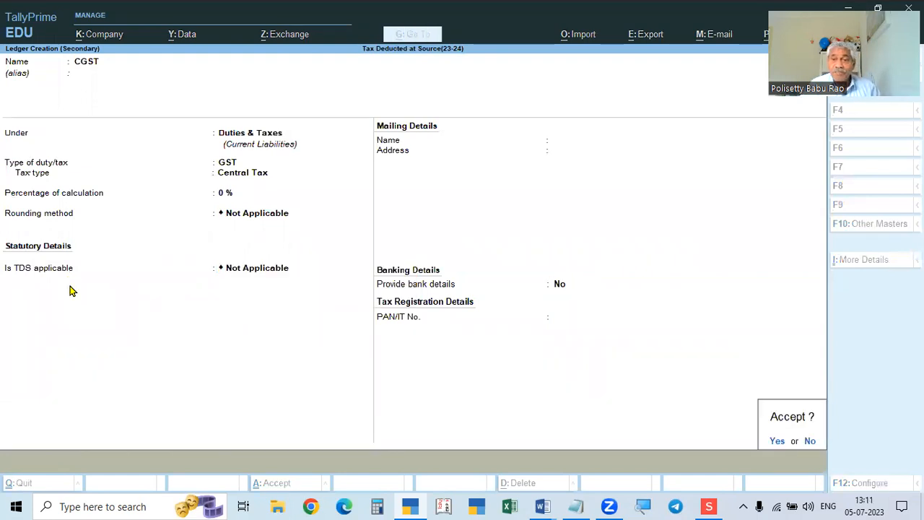
pyautogui.press('Return')
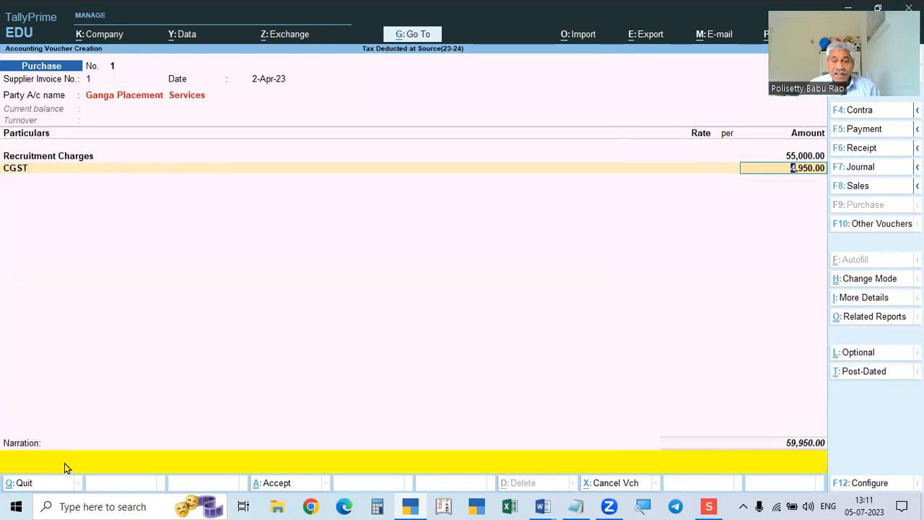
pyautogui.hotkey('alt', 'Tab')
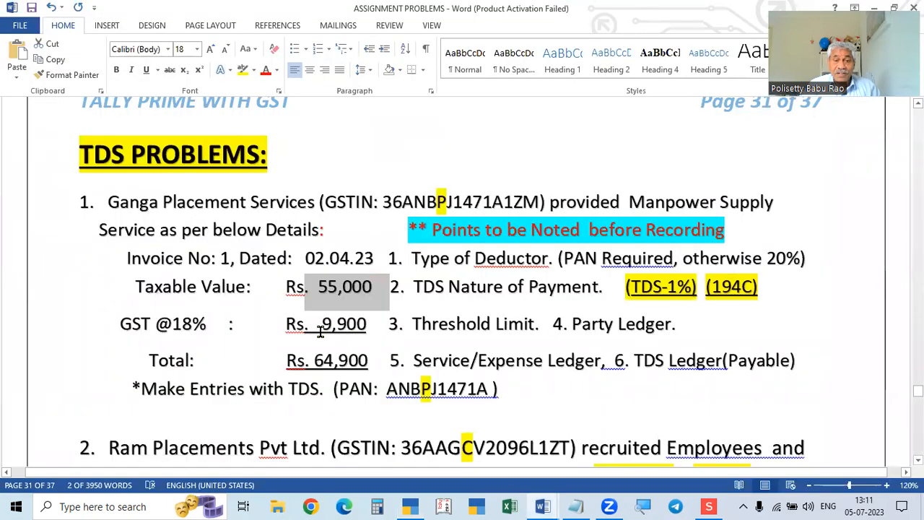
pyautogui.hotkey('alt', 'Tab')
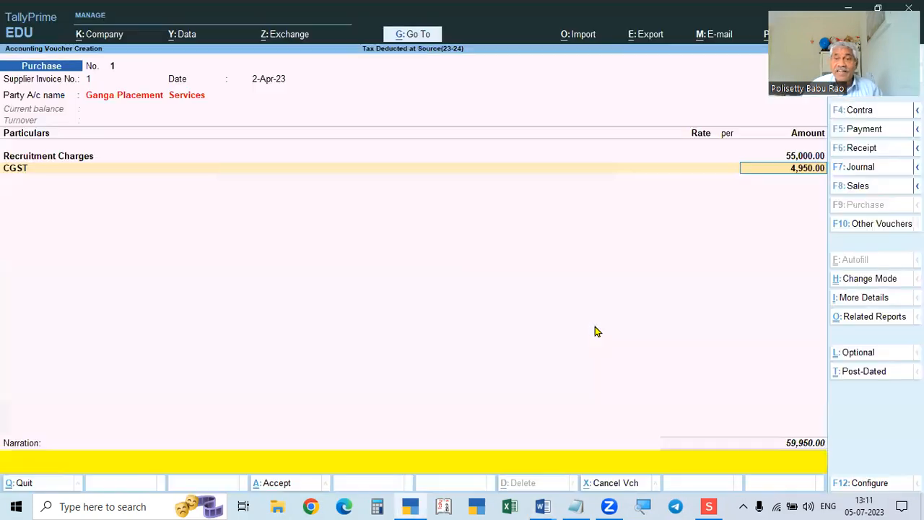
pyautogui.press('Return')
# Create an SGST ledger under Duties & Taxes with GST as the duty type.
pyautogui.hotkey('alt', 'c')
pyautogui.write('SGST')
pyautogui.press('Return')
pyautogui.press('Return')
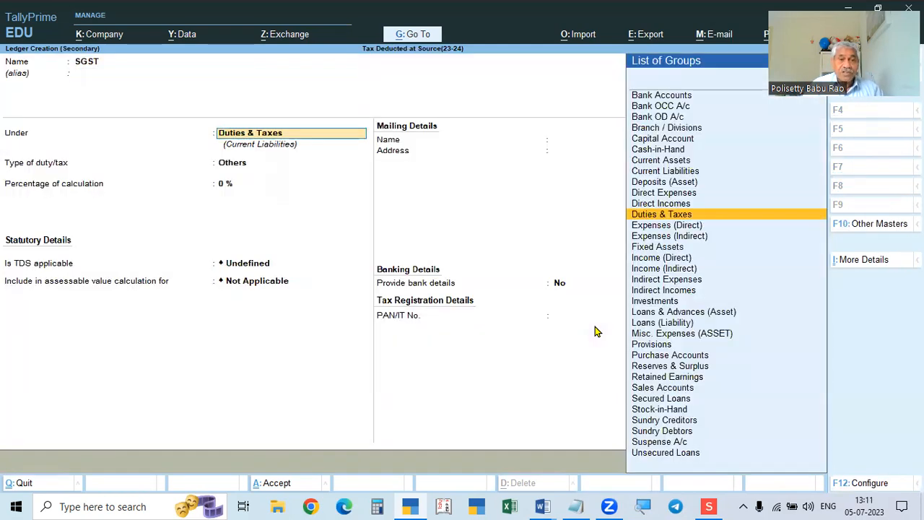
pyautogui.press('Return')
pyautogui.press('Up')
pyautogui.press('Return')
pyautogui.press('Down')
pyautogui.press('Down')
pyautogui.press('Down')
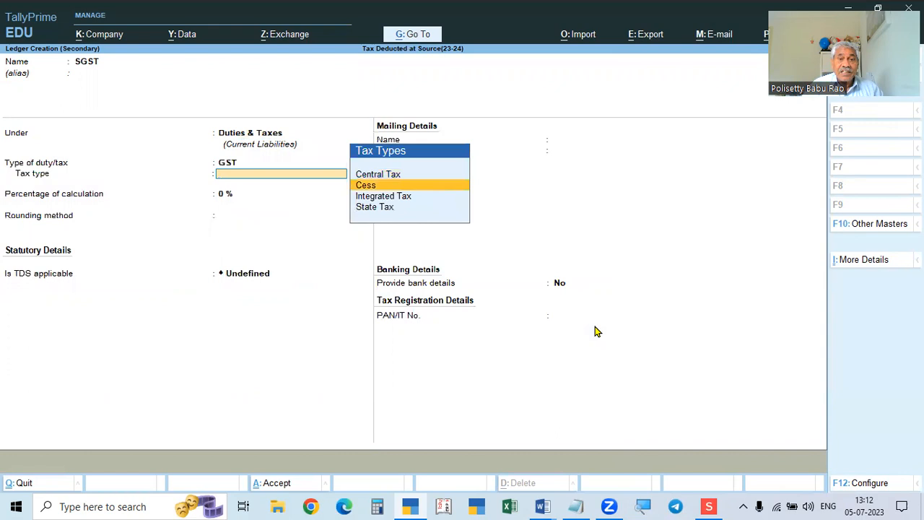
# Set SGST to State Tax with TDS Not Applicable, adding a 4,950.00 line.
pyautogui.press('Return')
pyautogui.press('Return')
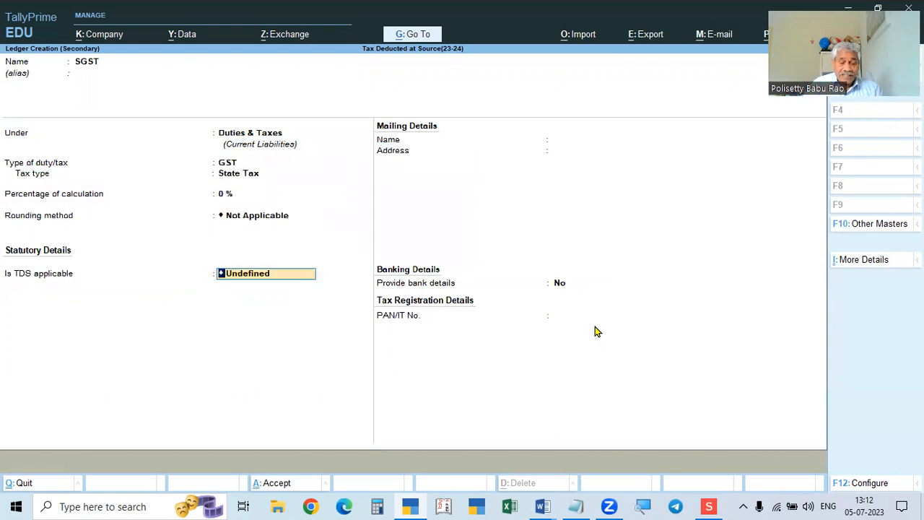
pyautogui.write('N')
pyautogui.press('Down')
pyautogui.press('Up')
pyautogui.press('Return')
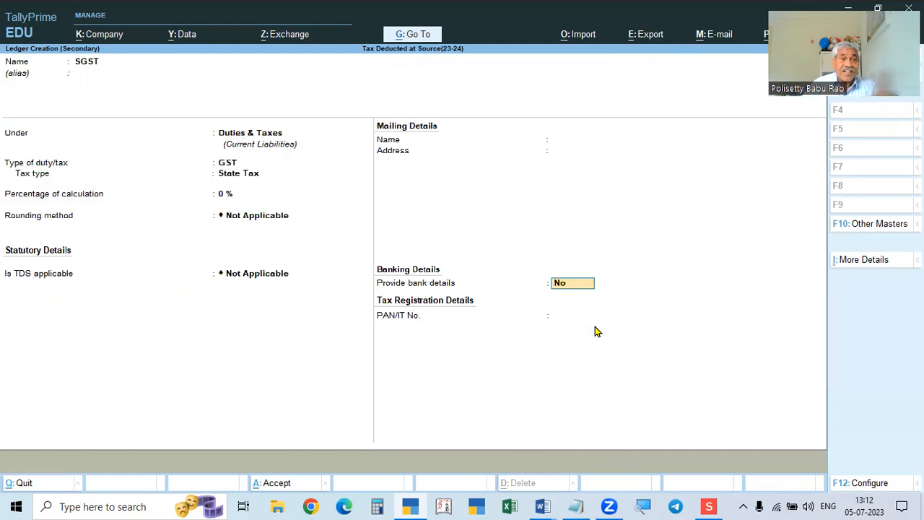
pyautogui.press('Return')
pyautogui.press('Return')
pyautogui.press('Return')
pyautogui.press('Return')
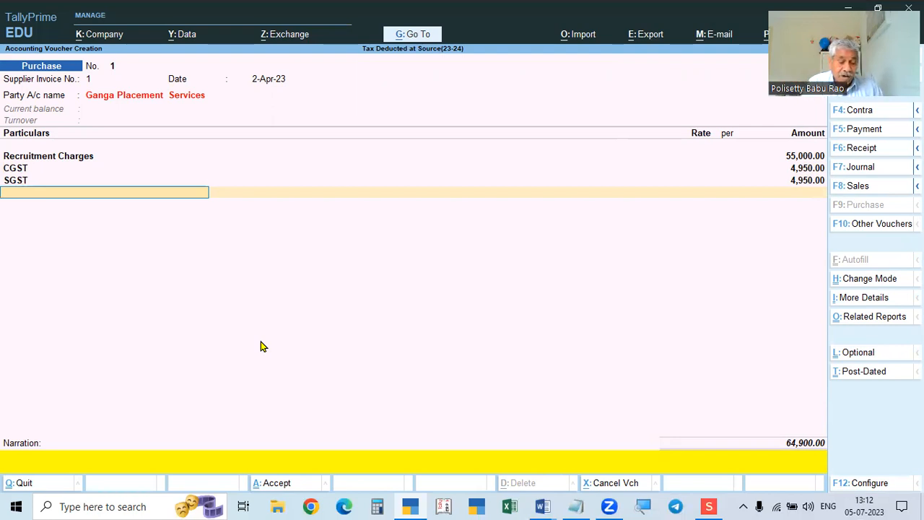
pyautogui.press('ctrl')
# Start a TDS Payable ledger from the voucher under Duties & Taxes.
pyautogui.press('space')
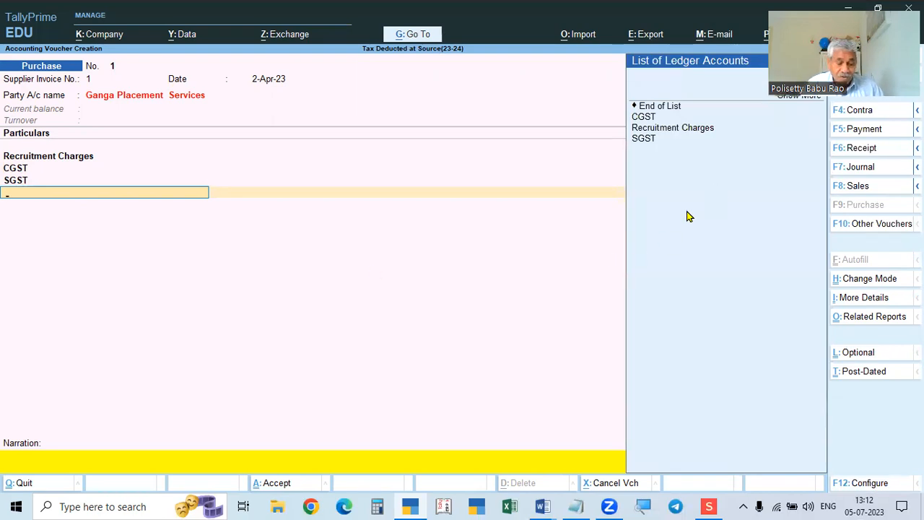
pyautogui.hotkey('alt', 'c')
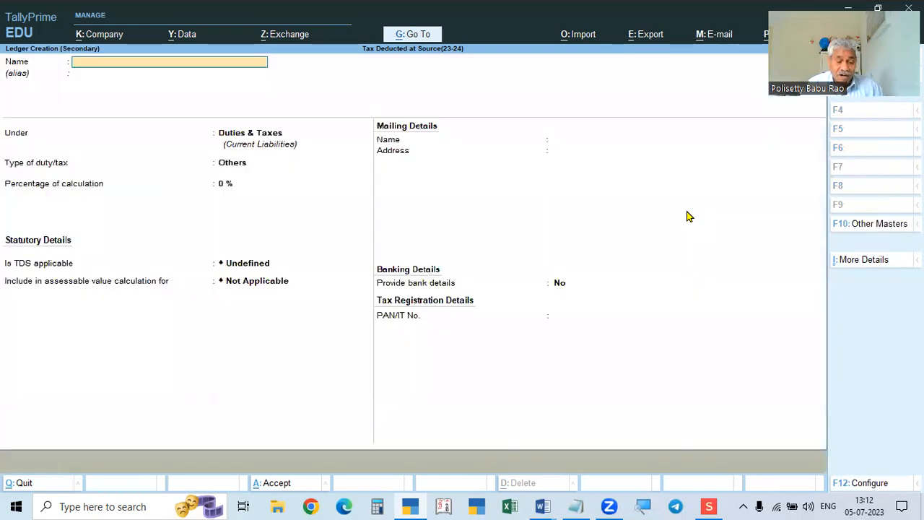
pyautogui.write('TdS')
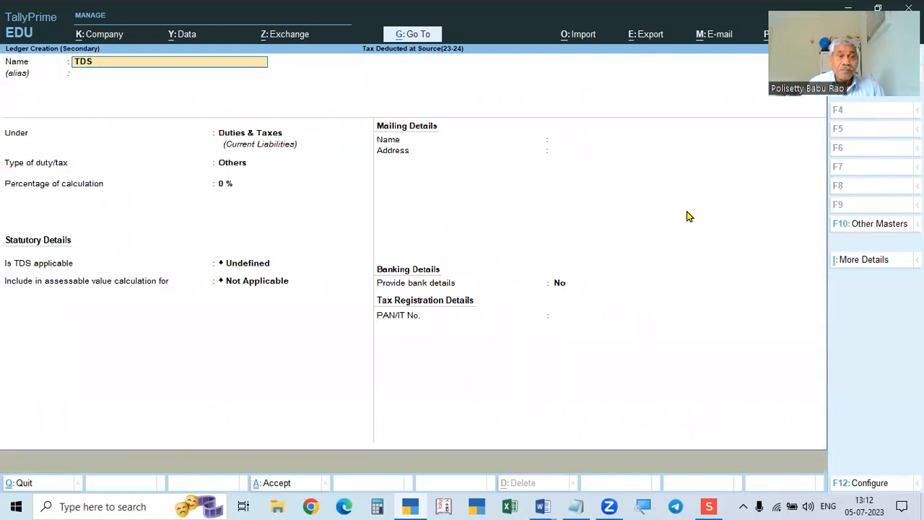
pyautogui.write(' PA')
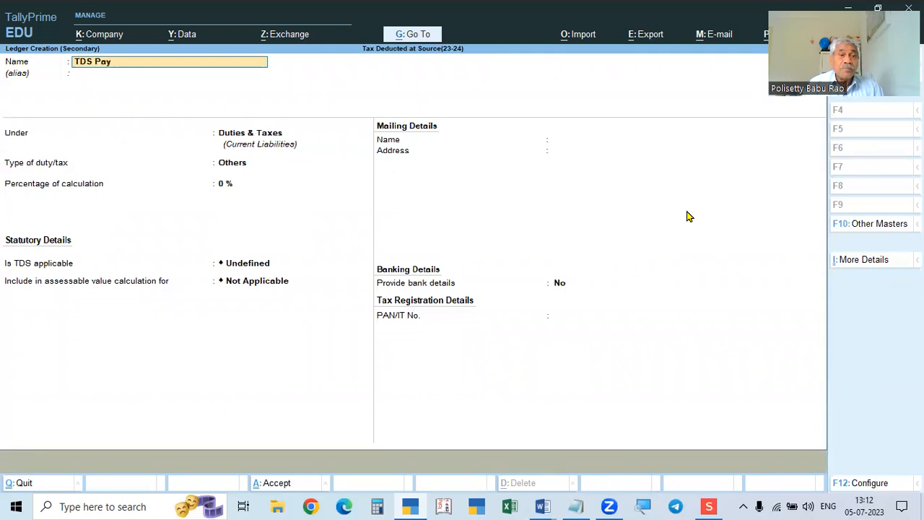
pyautogui.write('yable')
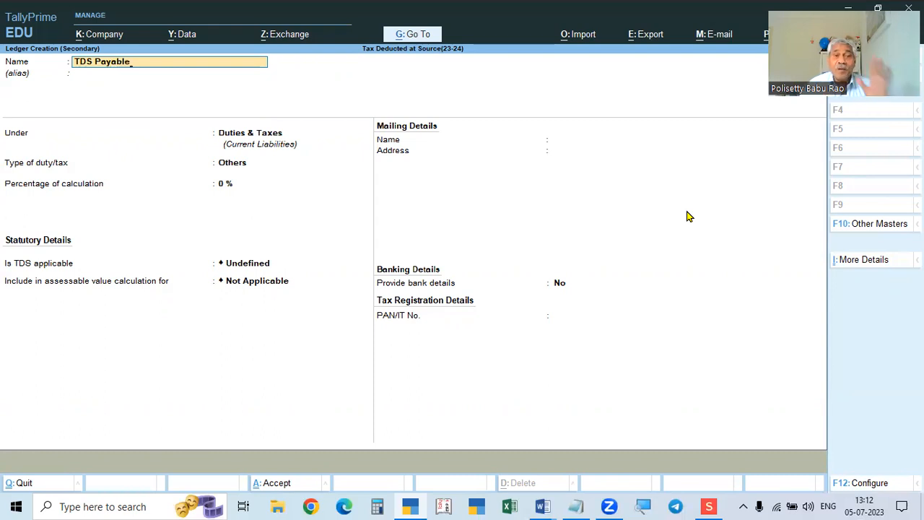
pyautogui.press('Return')
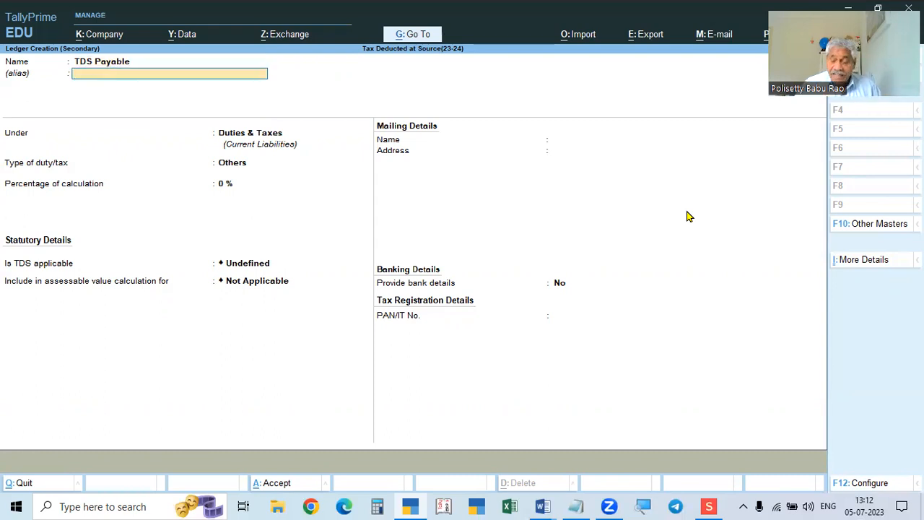
pyautogui.press('Return')
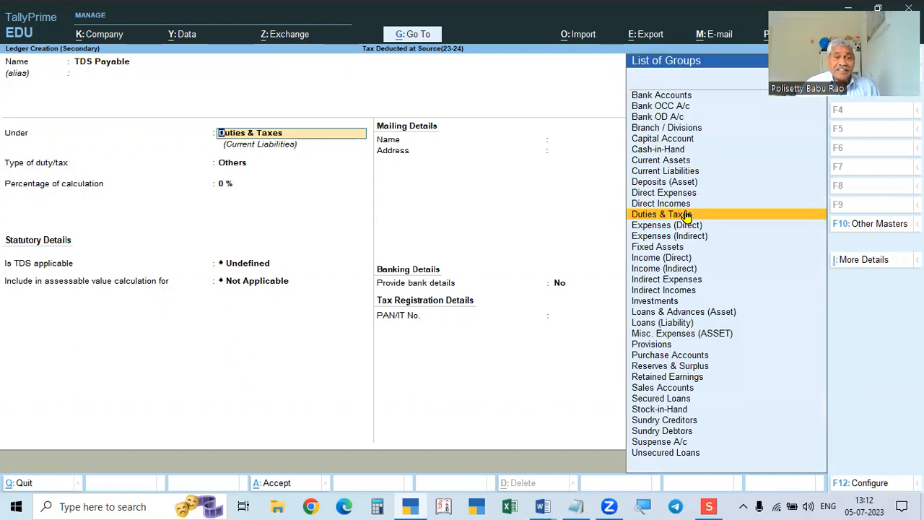
pyautogui.click(687, 215)
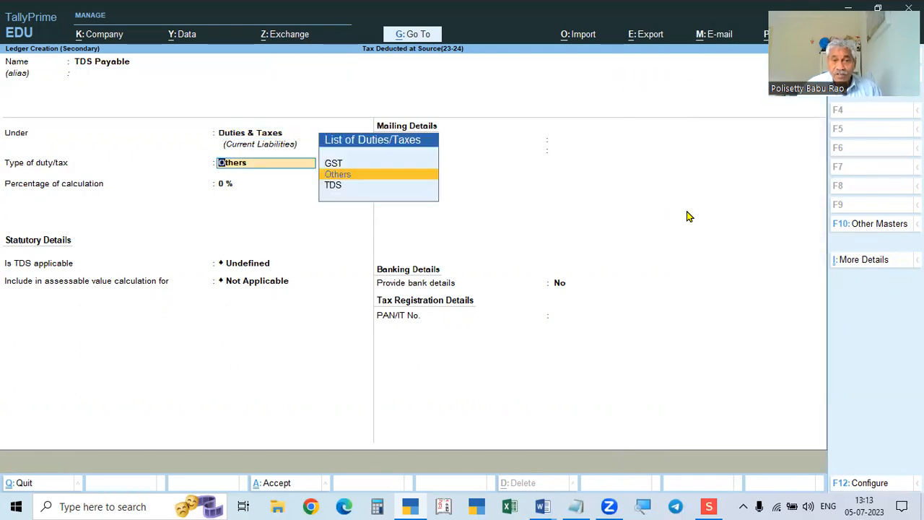
# Set its duty type to TDS with Payment to Contractor as nature of payment.
pyautogui.press('Down')
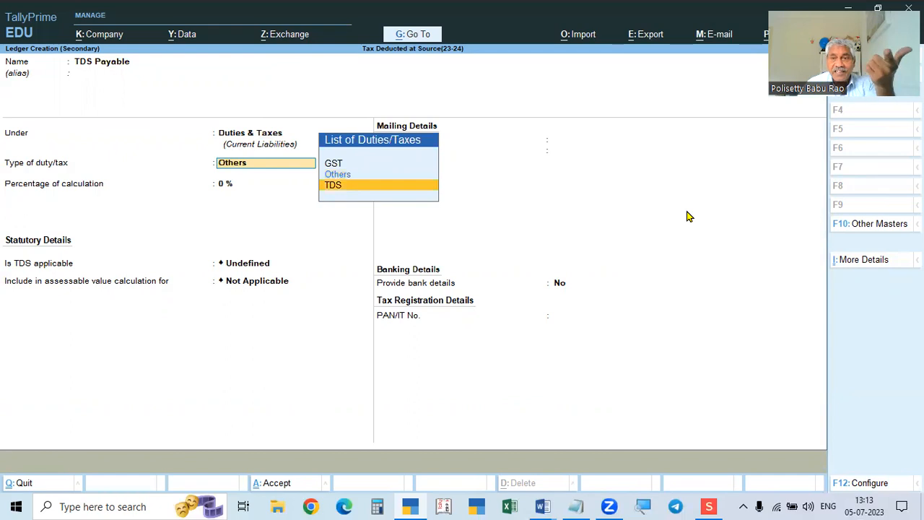
pyautogui.press('Return')
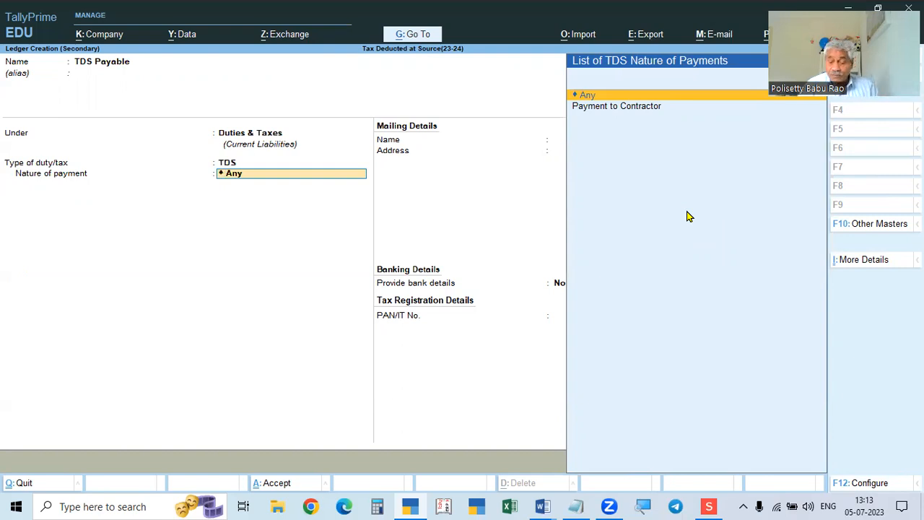
pyautogui.press('Down')
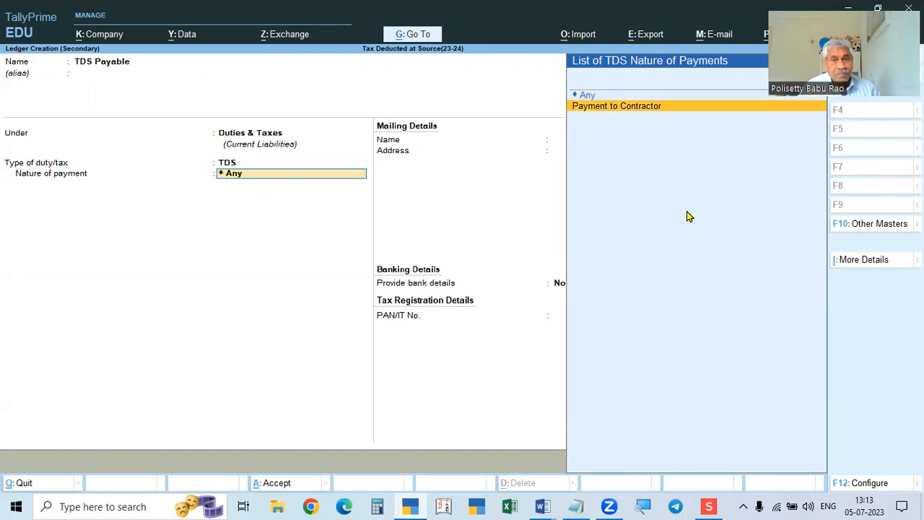
pyautogui.press('Return')
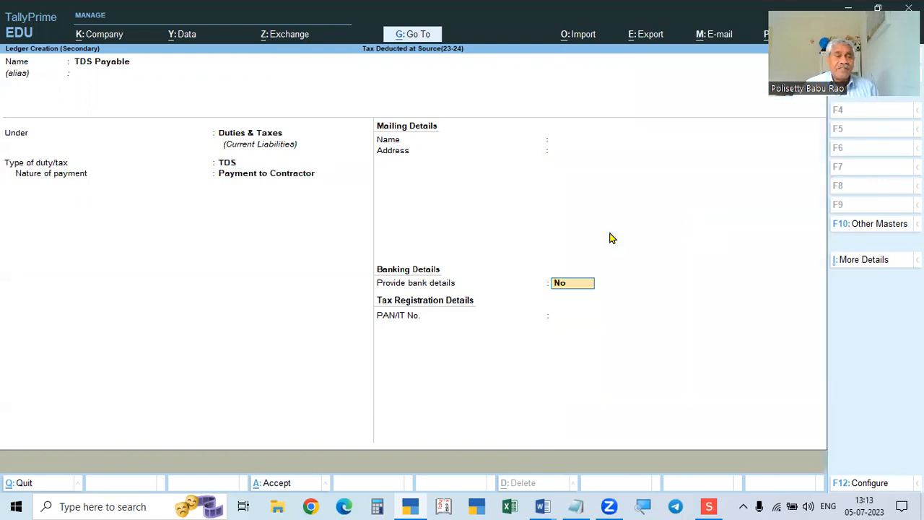
pyautogui.click(261, 178)
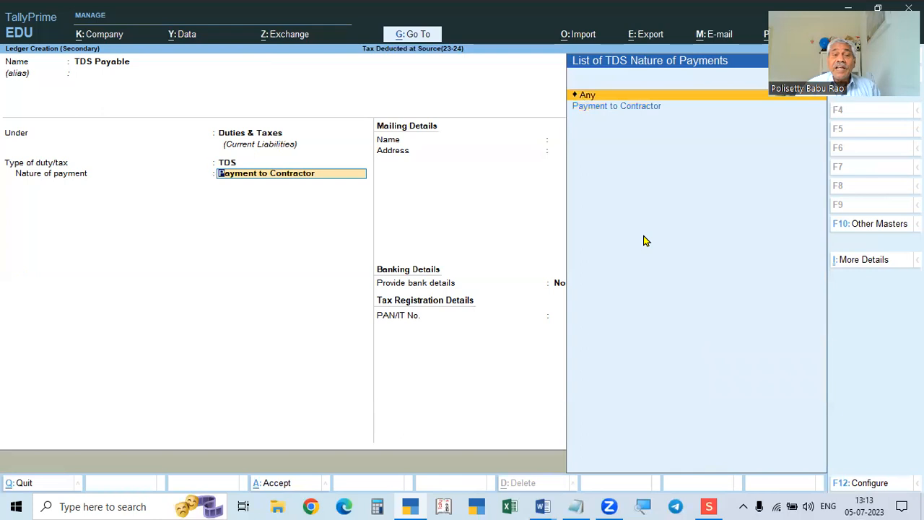
# Save the TDS Payable ledger with duty type TDS and nature Any, posting (-)550.00 in the voucher.
pyautogui.press('Return')
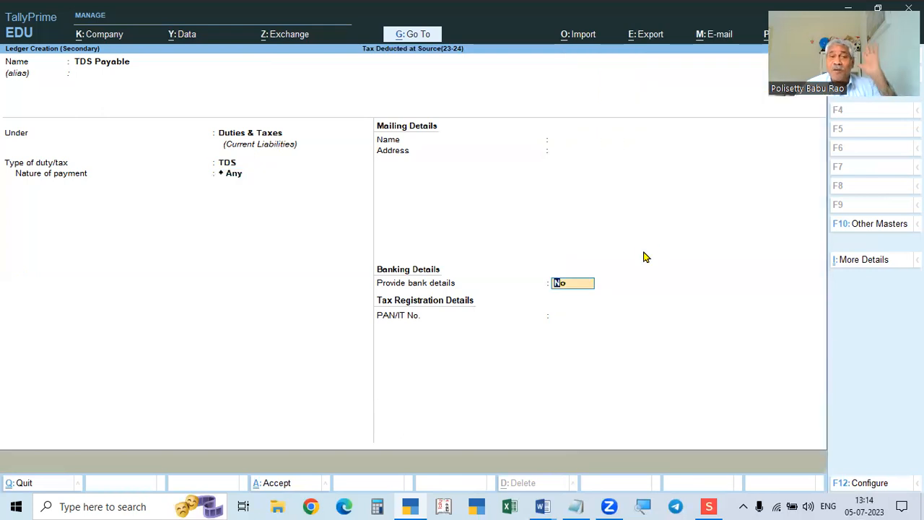
pyautogui.click(229, 166)
pyautogui.click(232, 179)
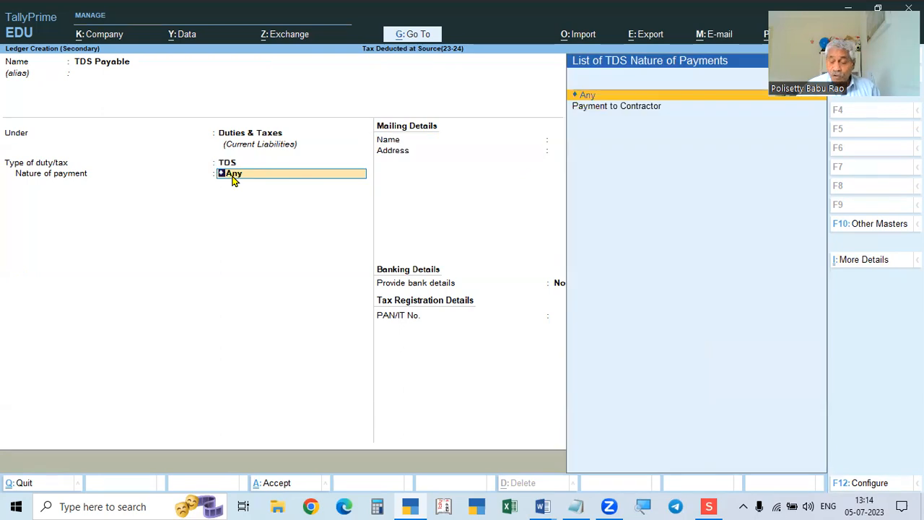
pyautogui.press('Down')
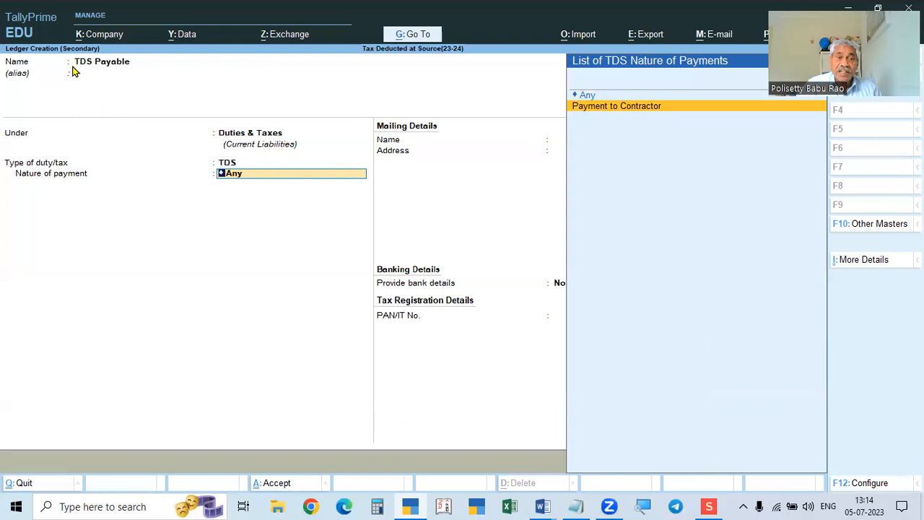
pyautogui.click(131, 63)
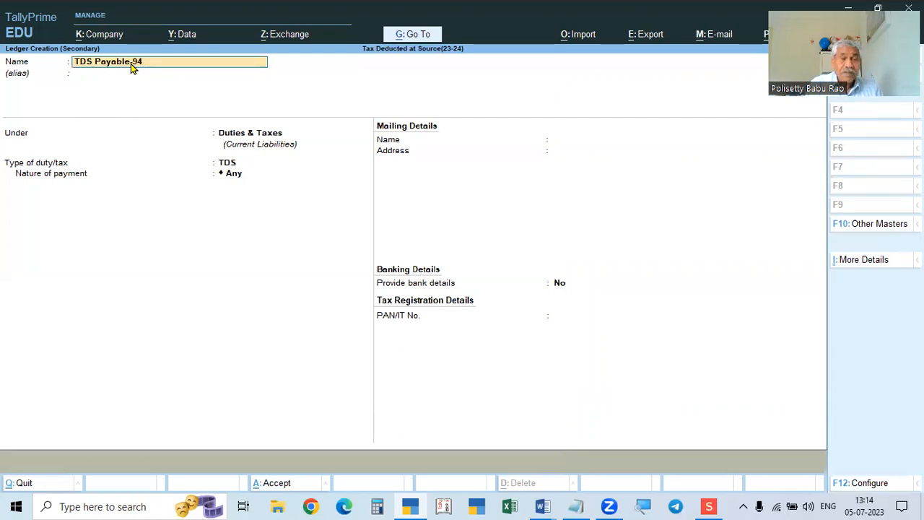
pyautogui.click(233, 177)
pyautogui.press('Down')
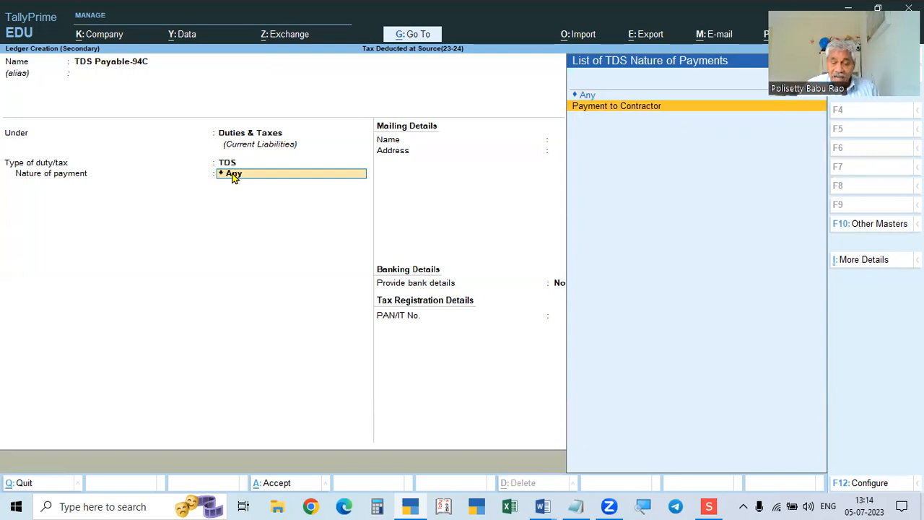
pyautogui.press('BackSpace')
pyautogui.press('BackSpace')
pyautogui.press('BackSpace')
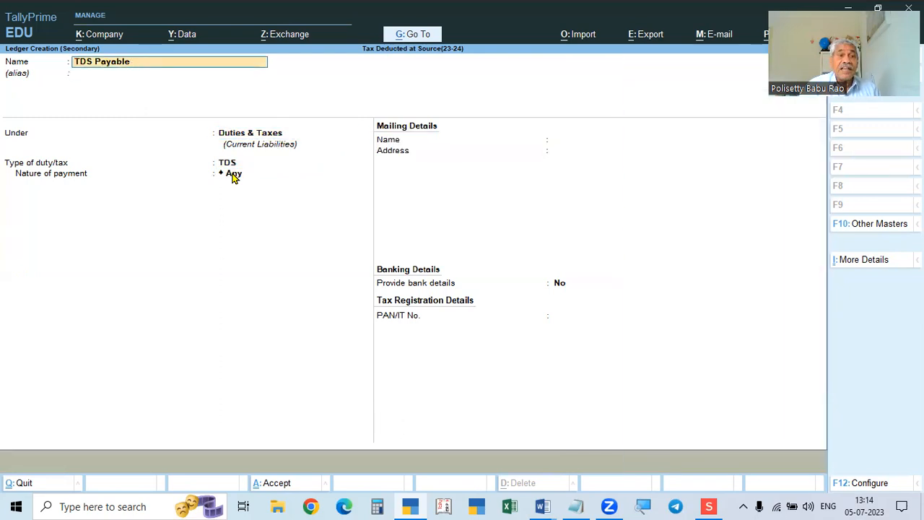
pyautogui.press('Return')
pyautogui.press('Return')
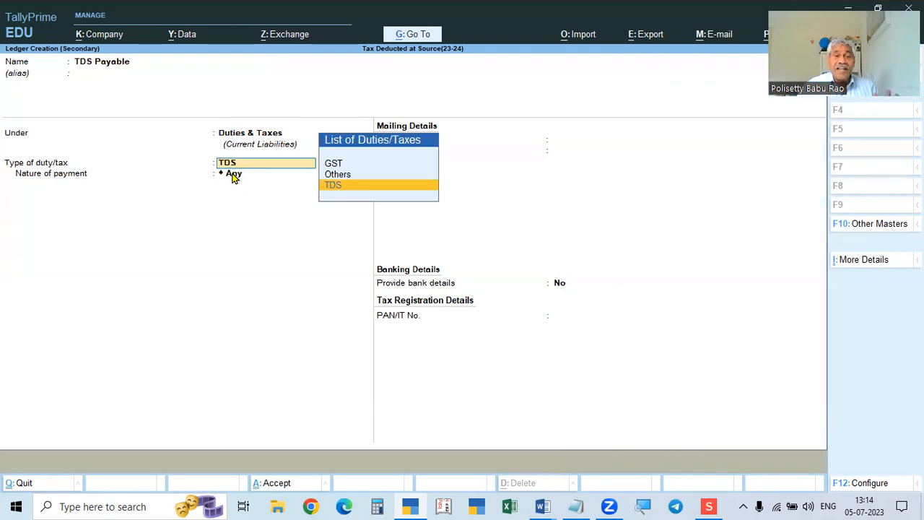
pyautogui.press('Return')
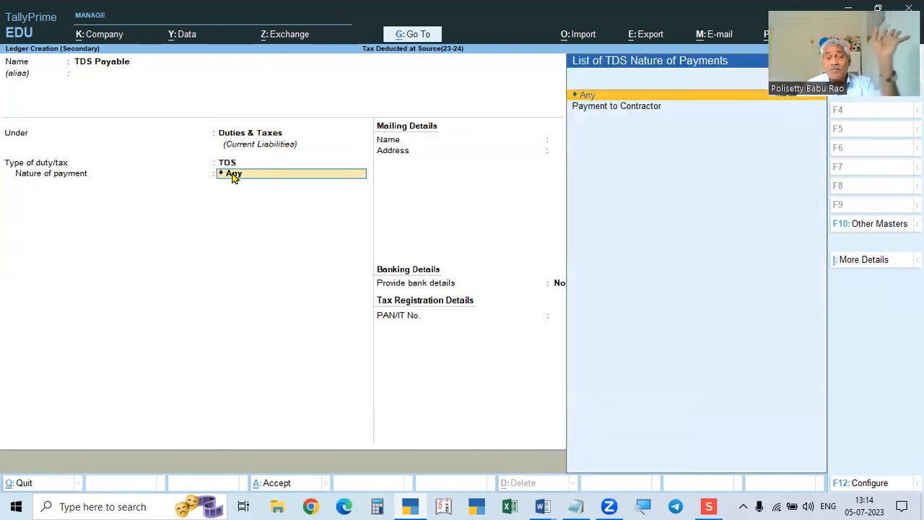
pyautogui.press('Return')
pyautogui.press('Return')
pyautogui.press('Return')
pyautogui.press('Return')
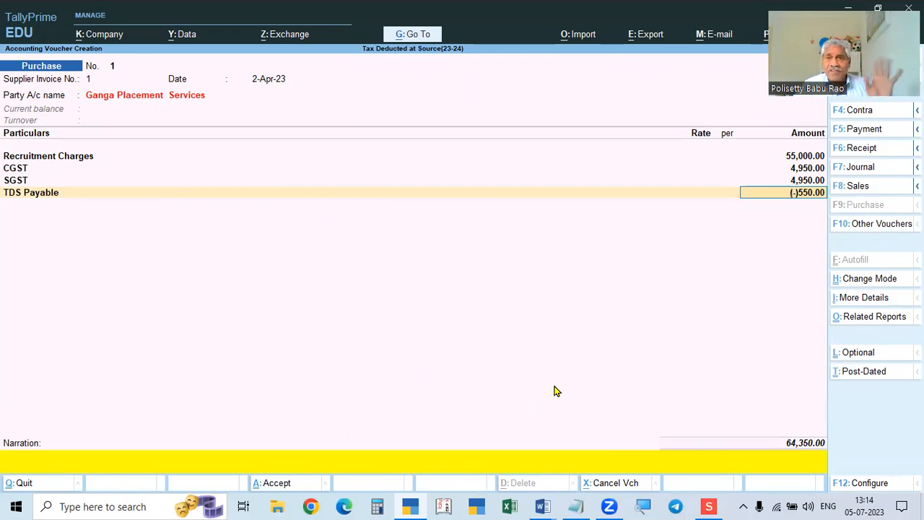
pyautogui.click(378, 505)
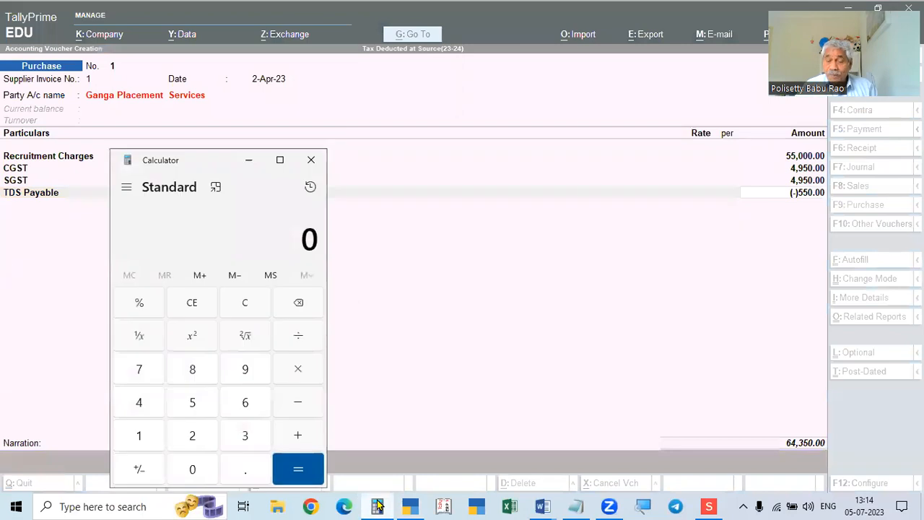
# Check in Calculator that 1% of 55,000 is 550.
pyautogui.write('550000')
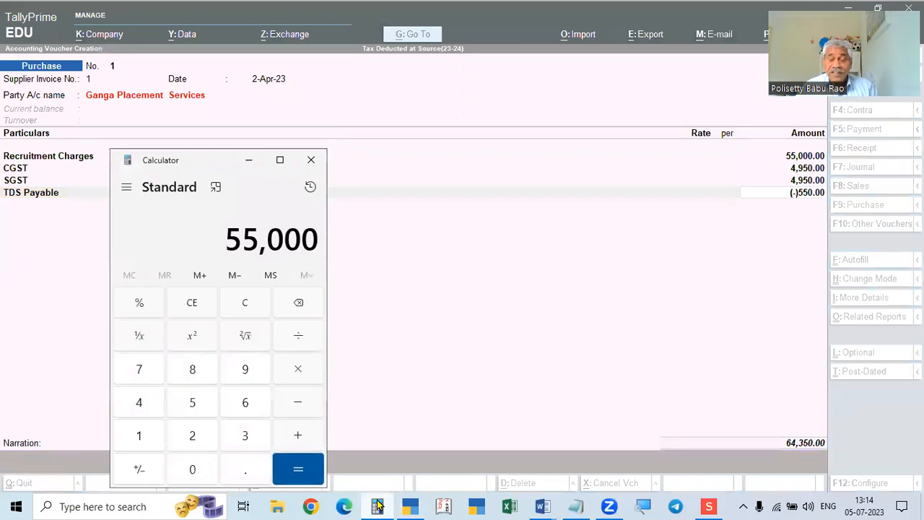
pyautogui.write('*1%')
pyautogui.press('Return')
pyautogui.press('Escape')
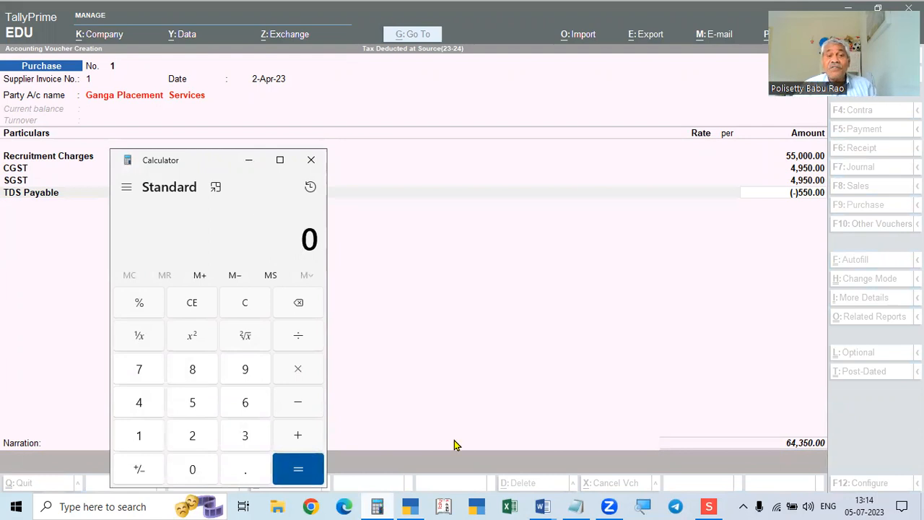
pyautogui.click(311, 159)
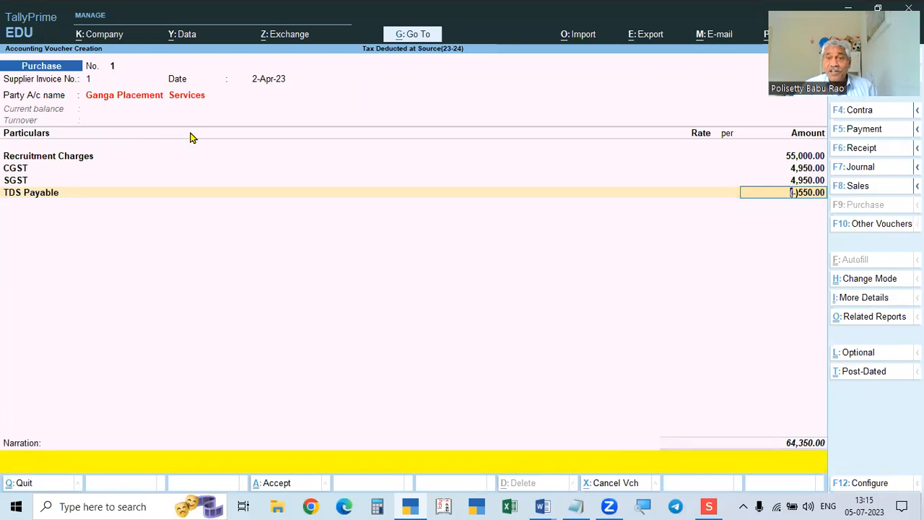
# Accept the (-)550.00 TDS Payable line and reach Bill-wise Details with New Ref 1.
pyautogui.press('Return')
pyautogui.press('Return')
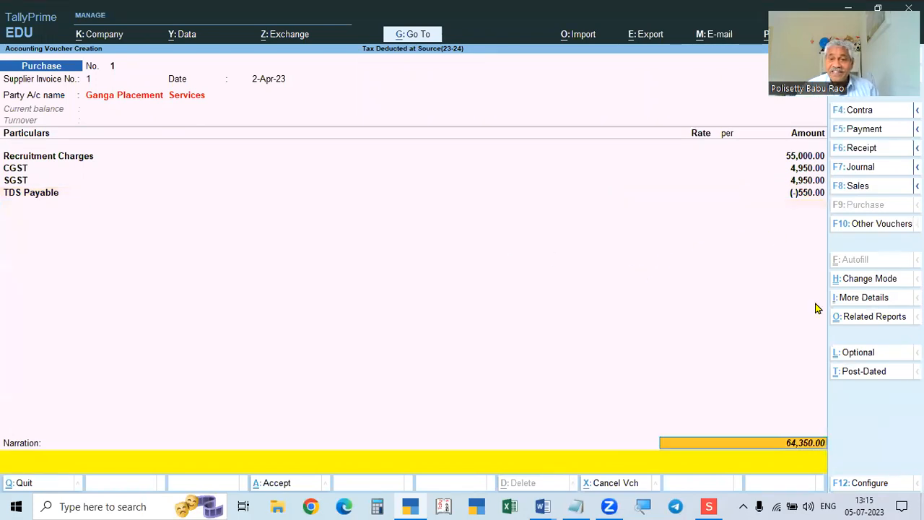
pyautogui.press('Return')
pyautogui.press('Return')
pyautogui.press('BackSpace')
# Reopen Bill-wise Details and keep New Ref 1 at 64,900.00 Cr.
pyautogui.press('BackSpace')
pyautogui.press('Return')
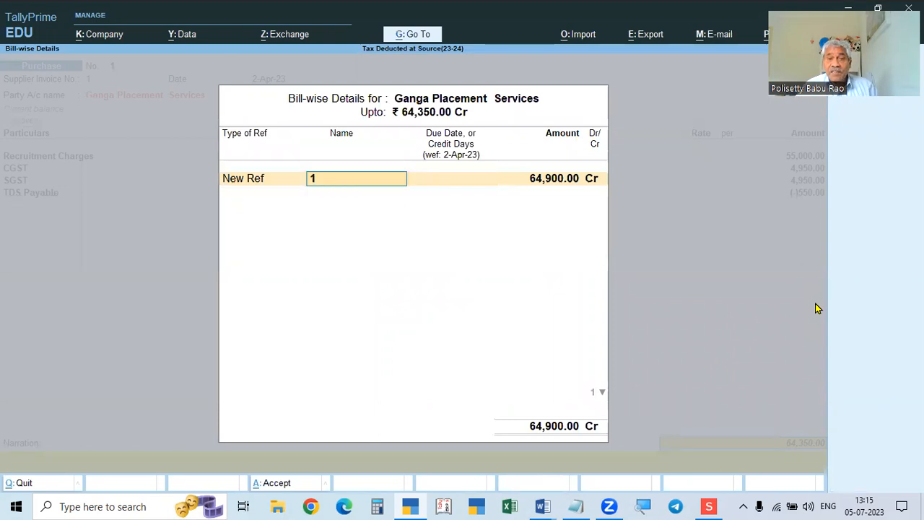
pyautogui.press('BackSpace')
pyautogui.press('BackSpace')
pyautogui.press('Return')
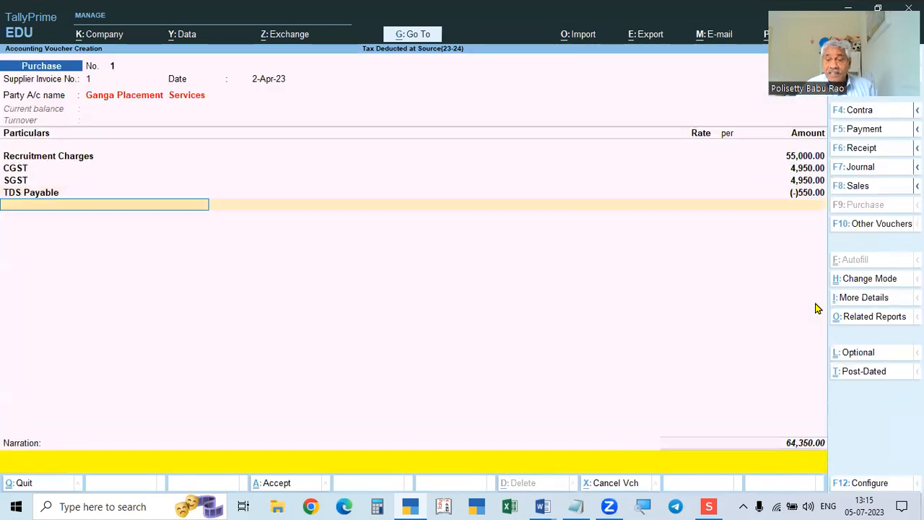
pyautogui.press('Return')
pyautogui.press('Return')
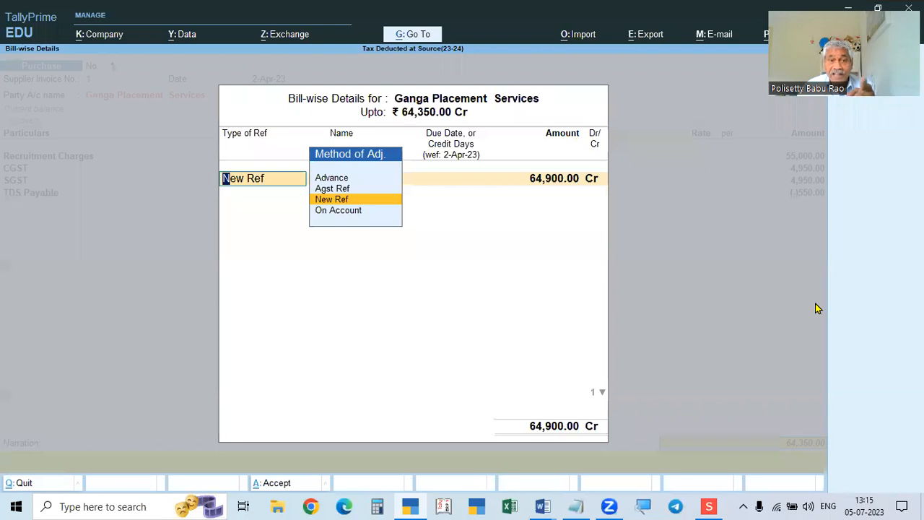
pyautogui.press('Return')
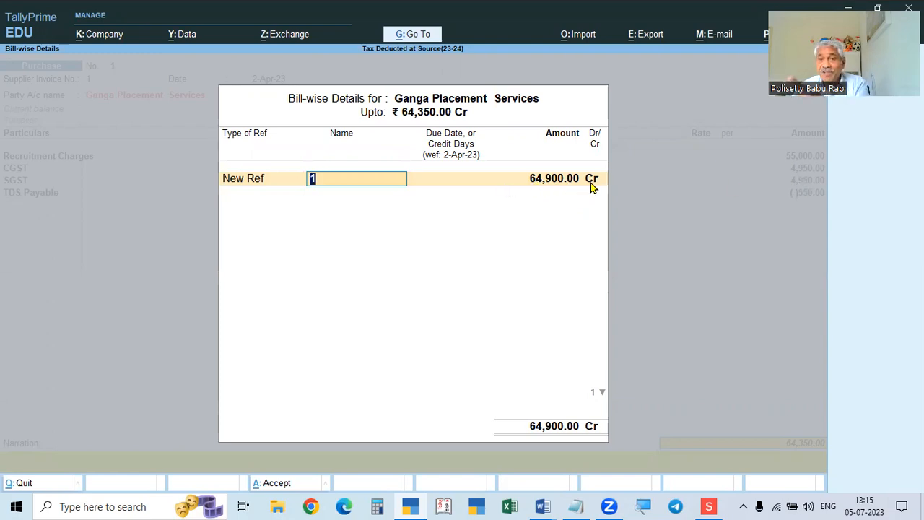
pyautogui.press('Return')
pyautogui.press('Return')
pyautogui.press('Return')
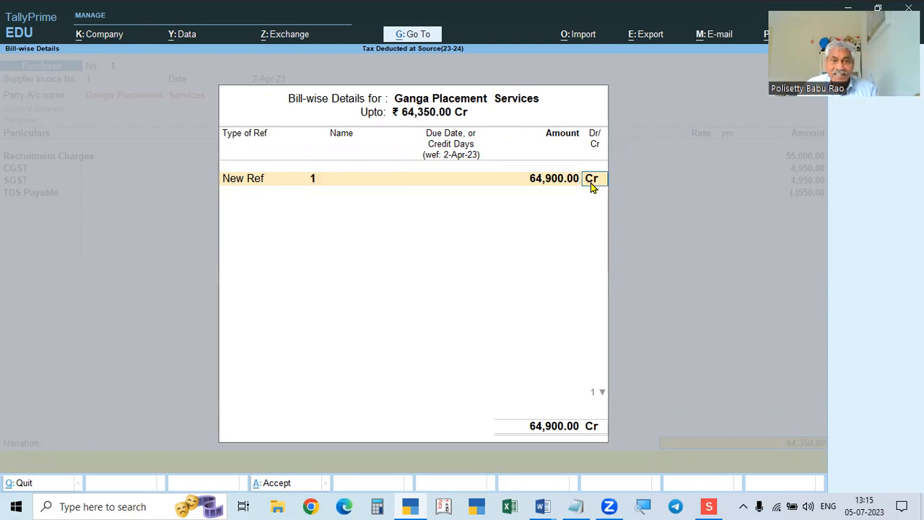
# Add a second New Ref 1-TDS for 550.00 Dr and confirm both references.
pyautogui.press('Return')
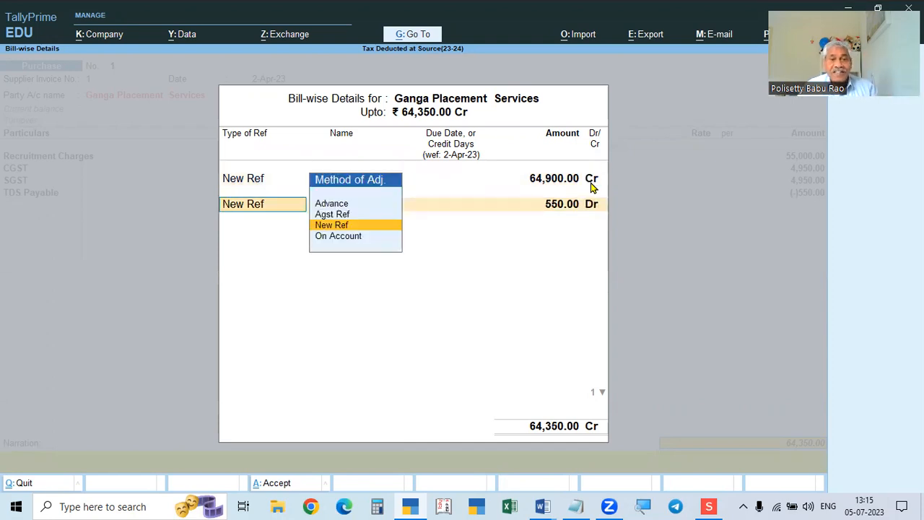
pyautogui.press('Return')
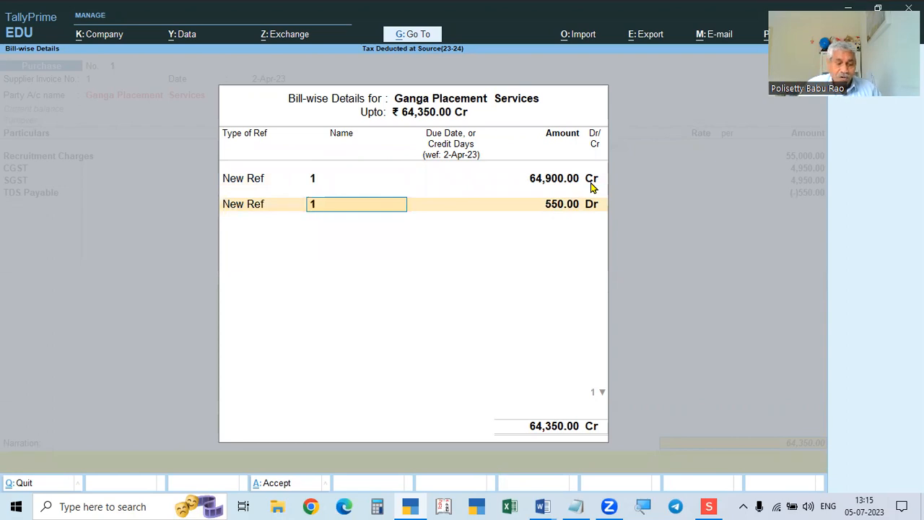
pyautogui.write('-TDS')
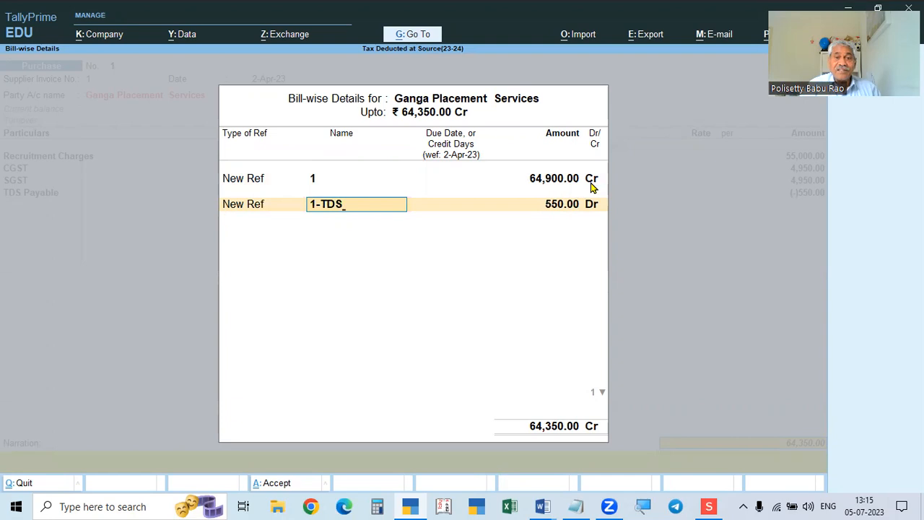
pyautogui.press('Return')
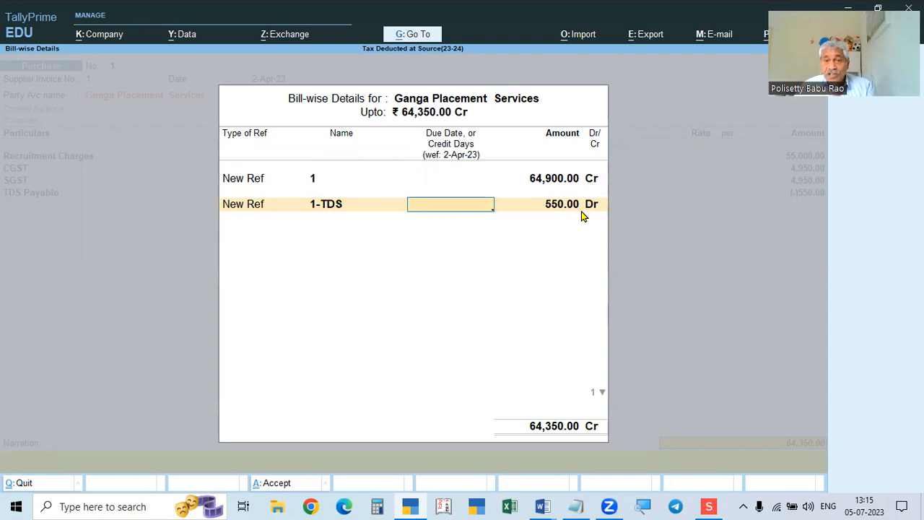
pyautogui.press('Return')
pyautogui.press('Return')
pyautogui.press('Return')
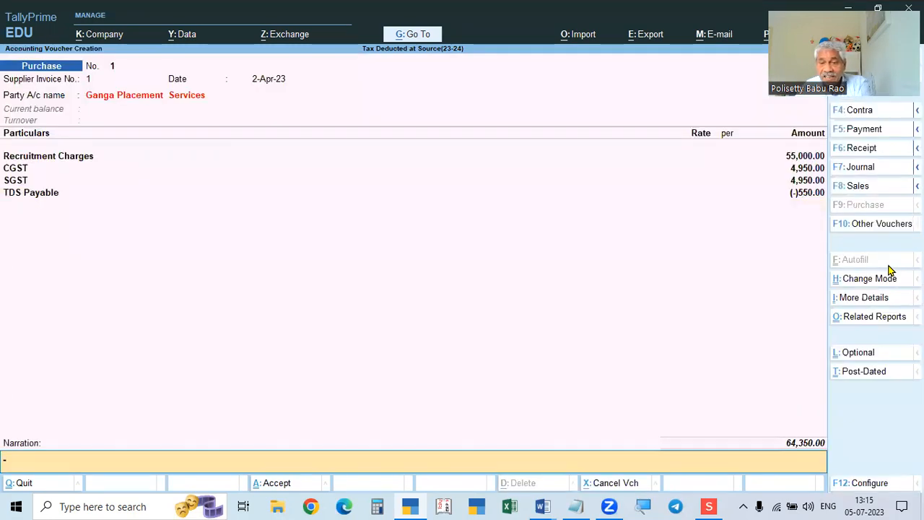
pyautogui.press('BackSpace')
pyautogui.press('Return')
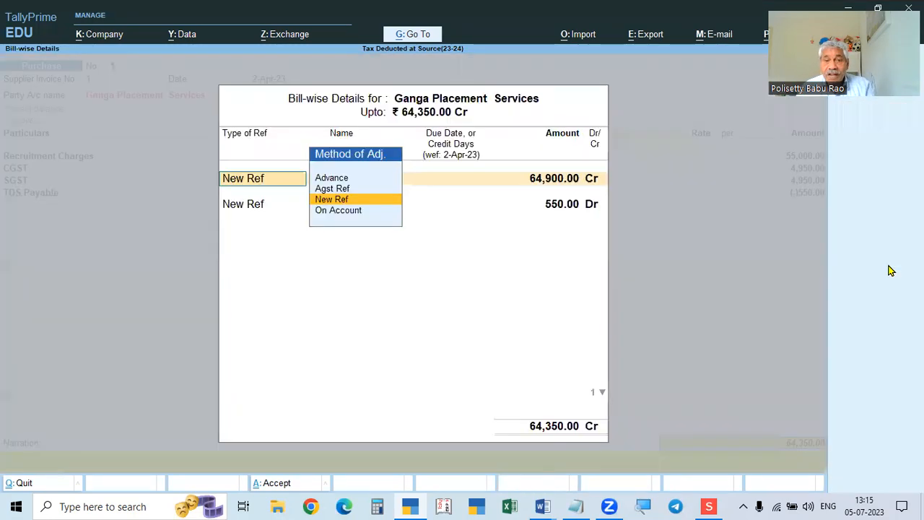
pyautogui.press('Return')
pyautogui.press('Return')
pyautogui.press('Return')
pyautogui.press('Return')
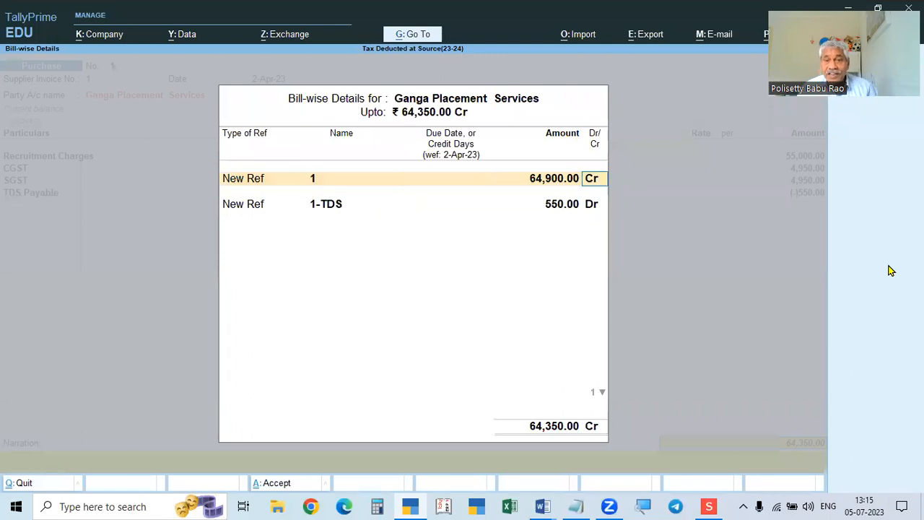
pyautogui.press('Return')
pyautogui.press('Return')
pyautogui.press('Return')
pyautogui.press('Return')
pyautogui.press('Return')
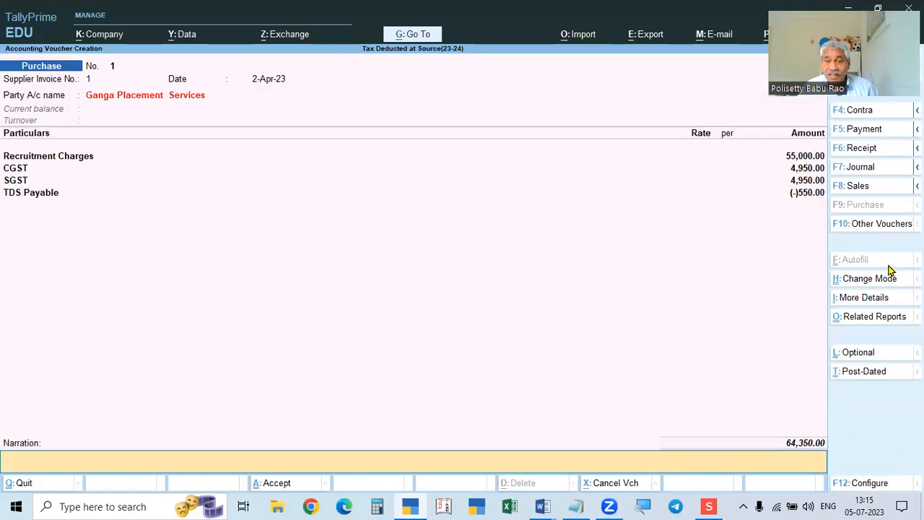
pyautogui.press('Return')
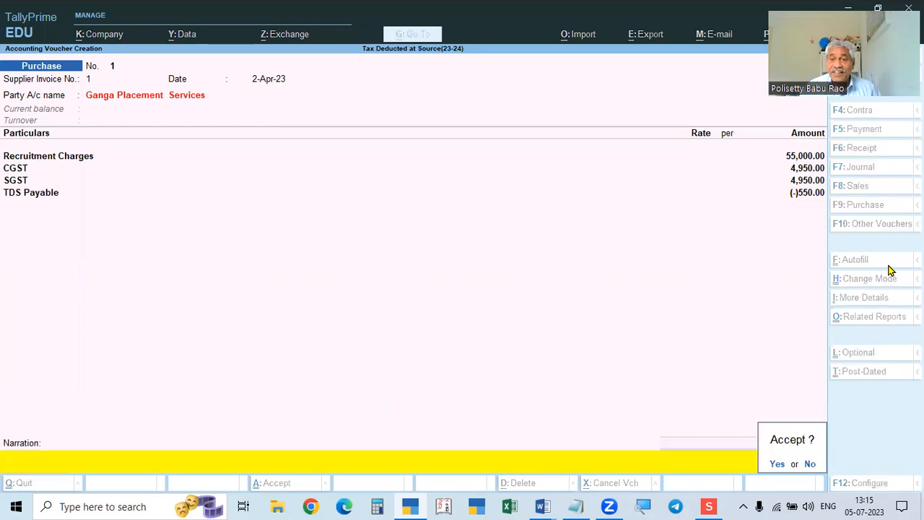
# Save purchase voucher No. 1 and review the next problem in the assignment document.
pyautogui.press('y')
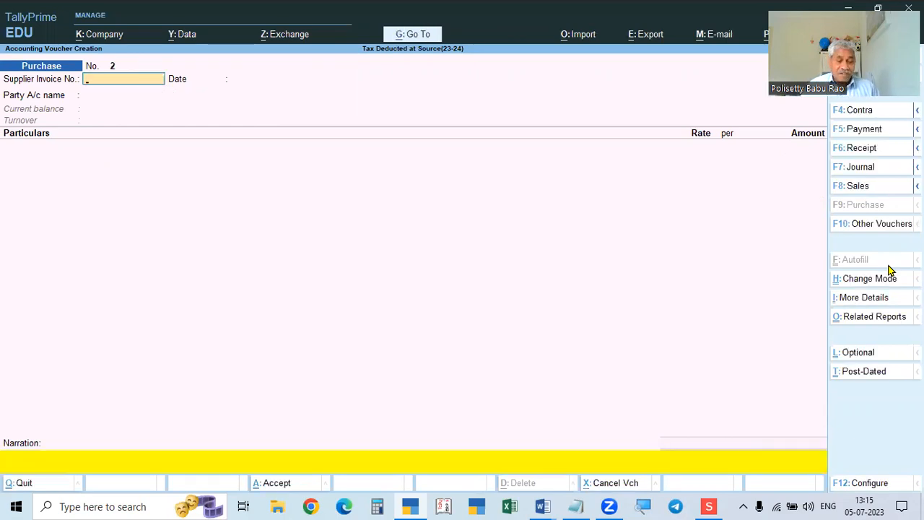
pyautogui.hotkey('alt', 'Tab')
pyautogui.scroll(-3, 643, 282)
pyautogui.scroll(-2, 643, 282)
pyautogui.scroll(3, 448, 210)
pyautogui.scroll(-1, 460, 247)
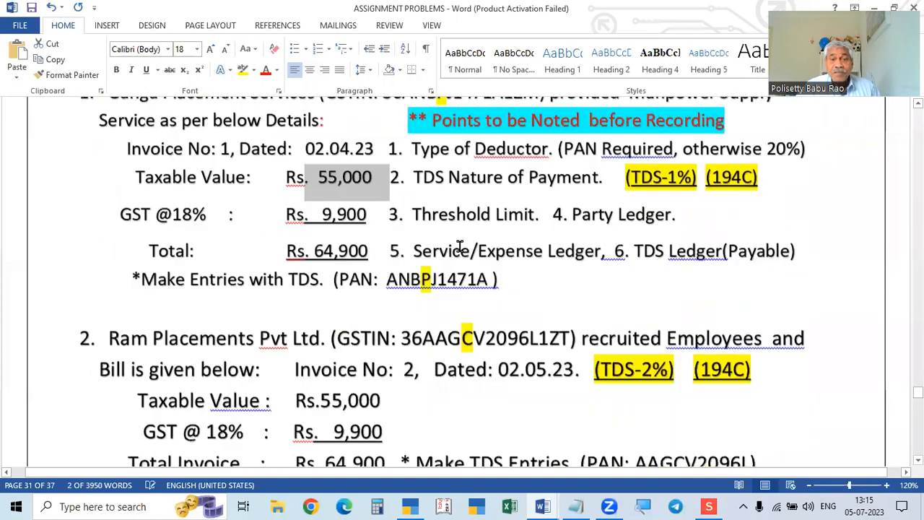
pyautogui.scroll(-3, 469, 260)
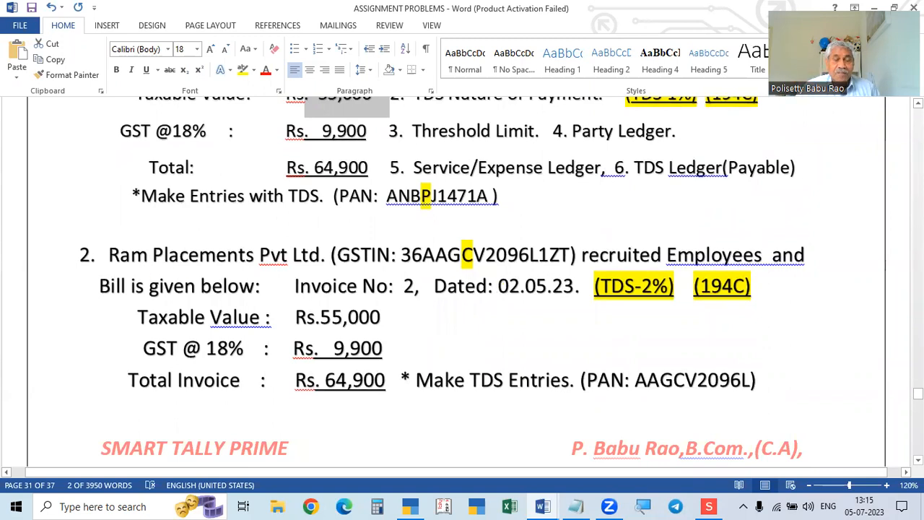
pyautogui.hotkey('alt', 'Tab')
pyautogui.hotkey('alt', 'Tab')
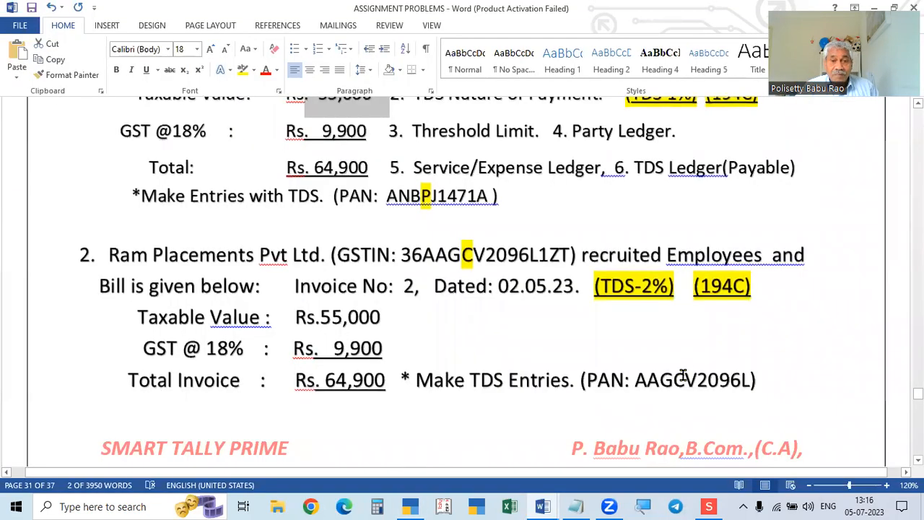
pyautogui.hotkey('alt', 'Tab')
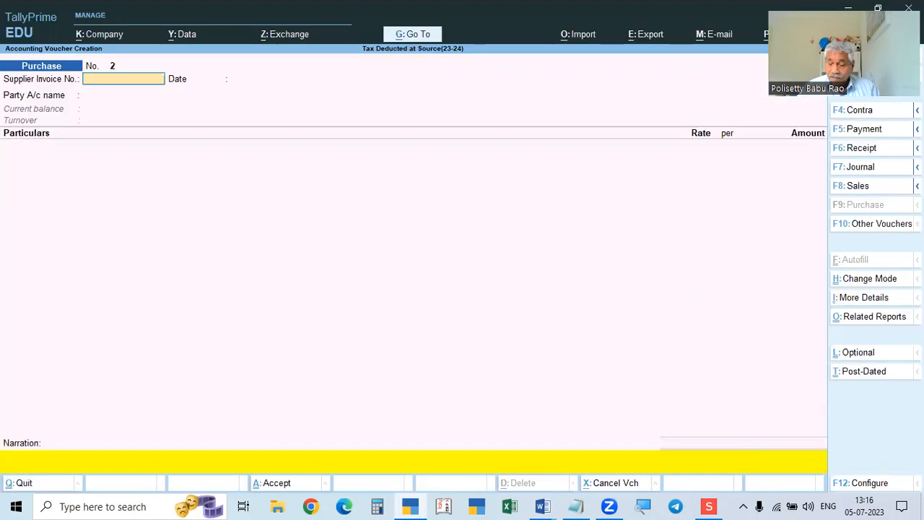
# Date voucher No. 2 as 2-May-23 with supplier invoice number 2.
pyautogui.press('F2')
pyautogui.write('2.5')
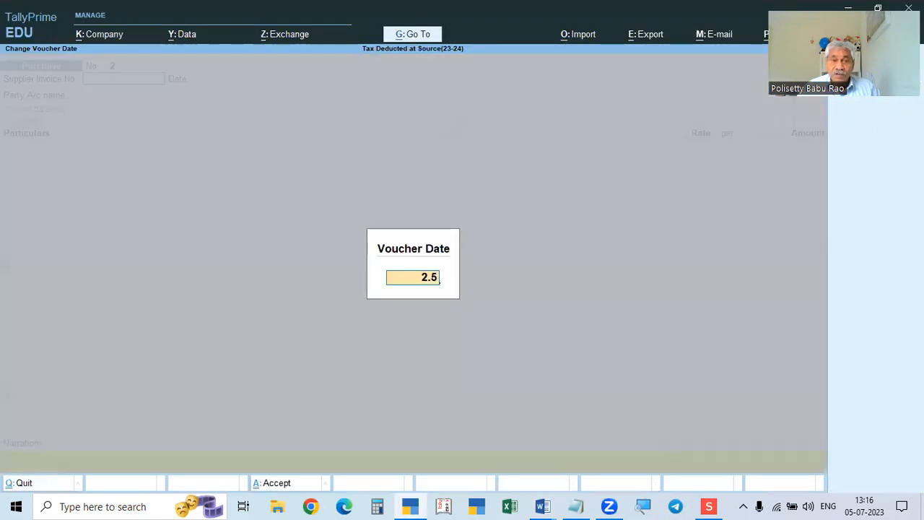
pyautogui.press('Return')
pyautogui.press('F2')
pyautogui.write('2.5')
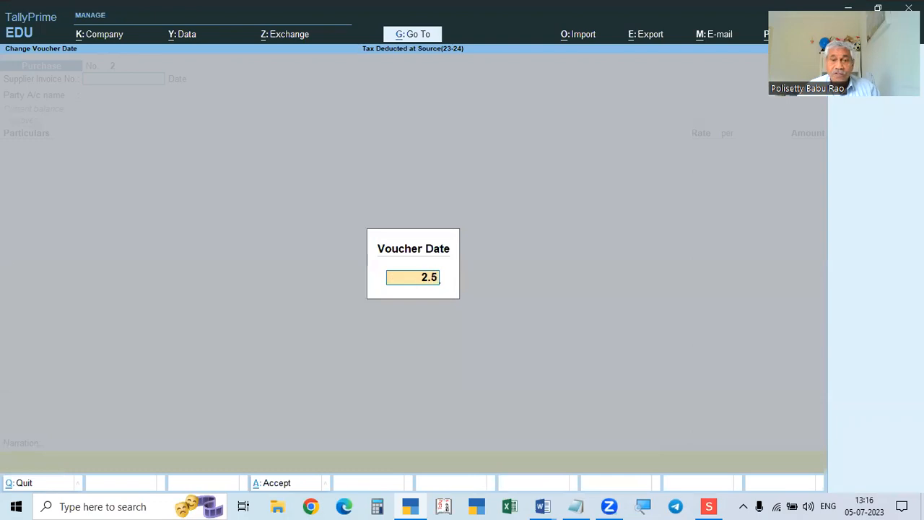
pyautogui.press('Return')
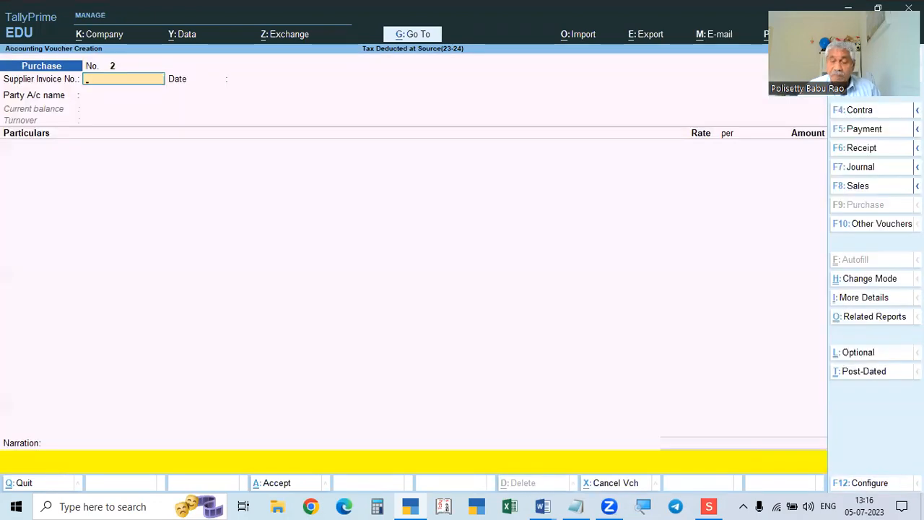
pyautogui.press('Return')
pyautogui.hotkey('alt', 'Tab')
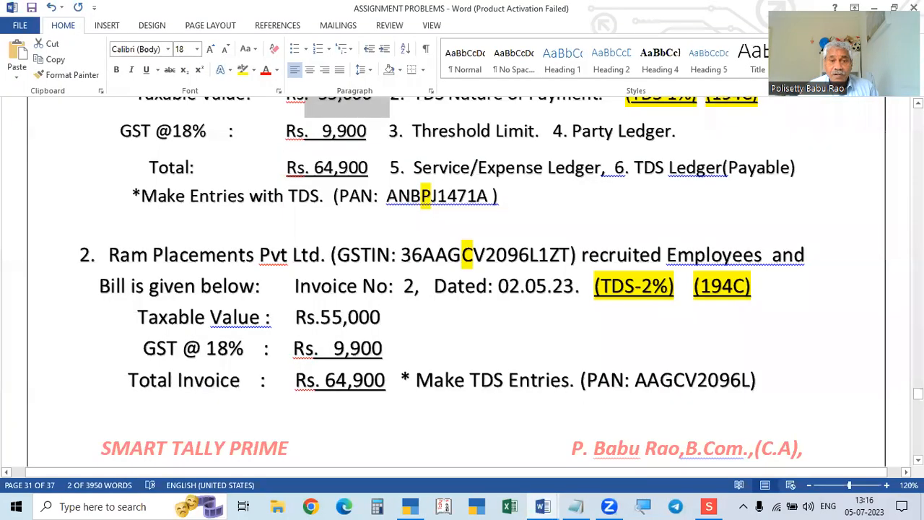
pyautogui.hotkey('alt', 'Tab')
pyautogui.hotkey('alt', 'Tab')
pyautogui.hotkey('alt', 'Tab')
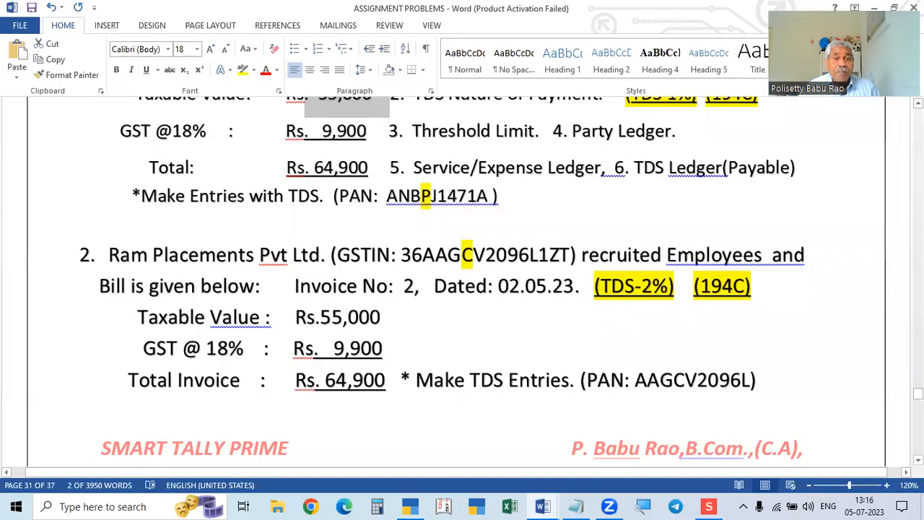
pyautogui.press('Return')
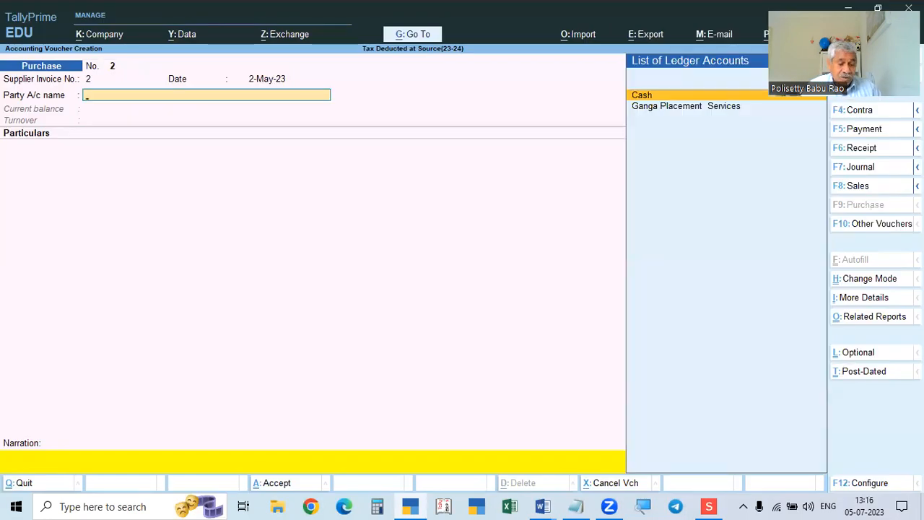
# Create ledger Ram Placements Pvt Ltd under Sundry Creditors with TDS deductable set to Yes.
pyautogui.hotkey('alt', 'c')
pyautogui.write('Ram Placements P')
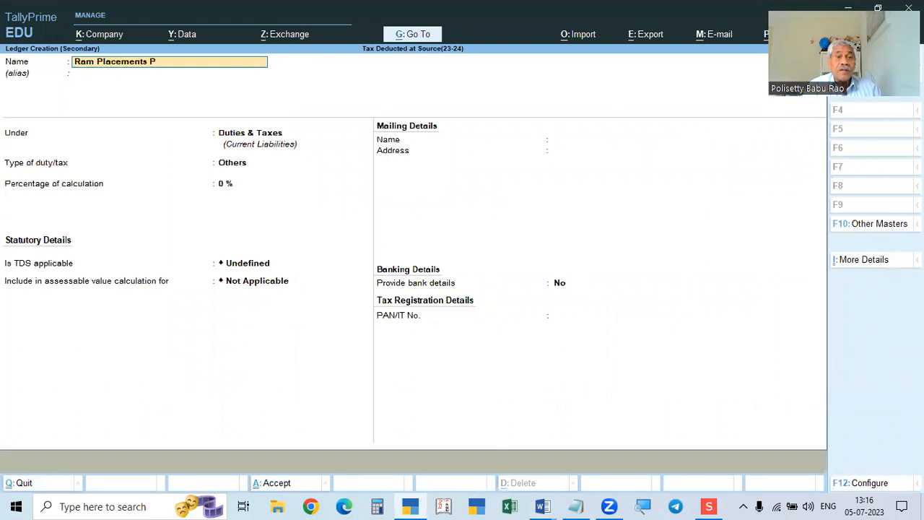
pyautogui.press('Return')
pyautogui.press('Return')
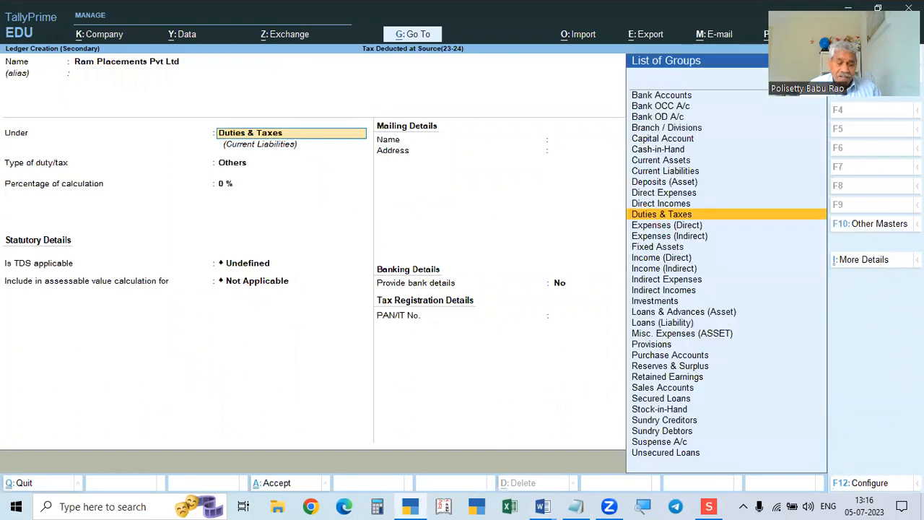
pyautogui.write('Su')
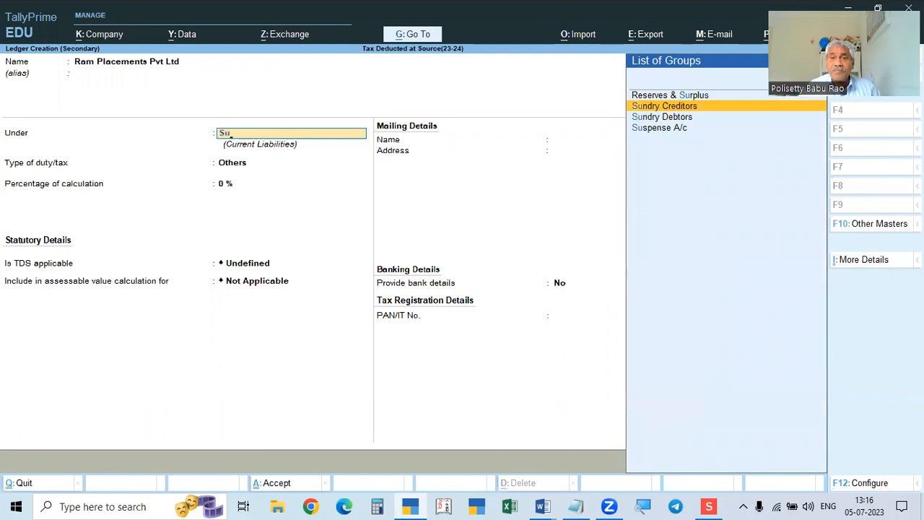
pyautogui.press('Return')
pyautogui.press('Return')
pyautogui.press('Return')
pyautogui.press('Return')
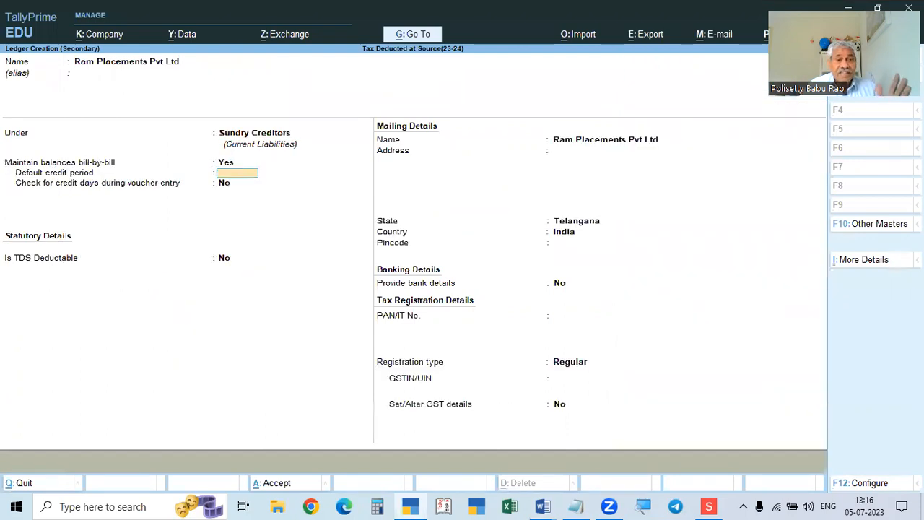
pyautogui.write('y')
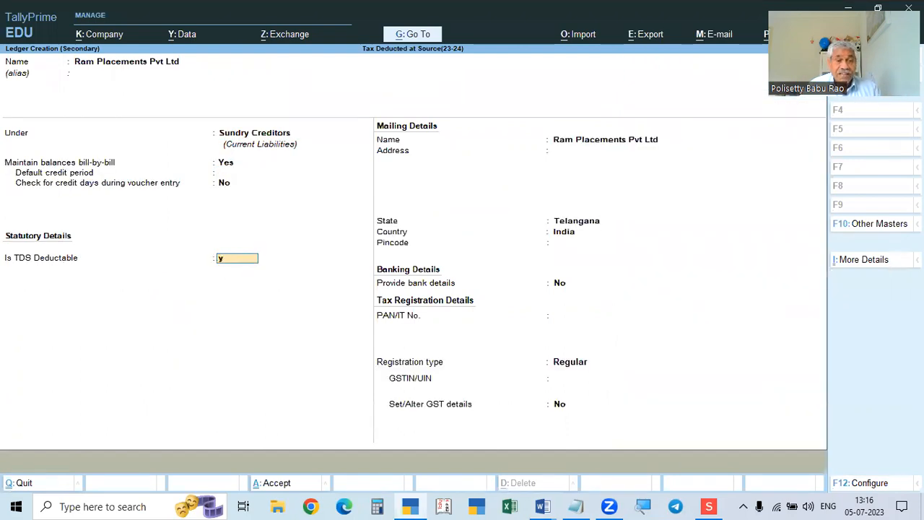
pyautogui.press('Return')
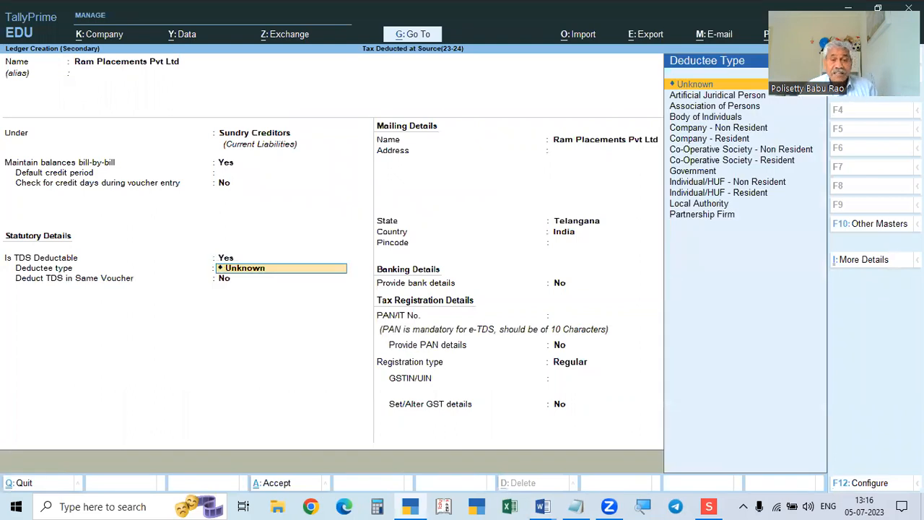
pyautogui.hotkey('alt', 'Tab')
pyautogui.hotkey('alt', 'Tab')
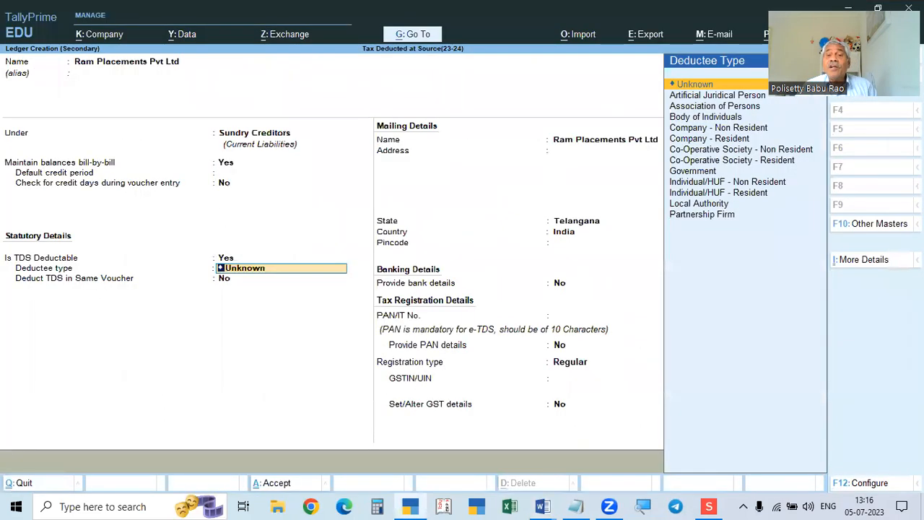
pyautogui.hotkey('alt', 'Tab')
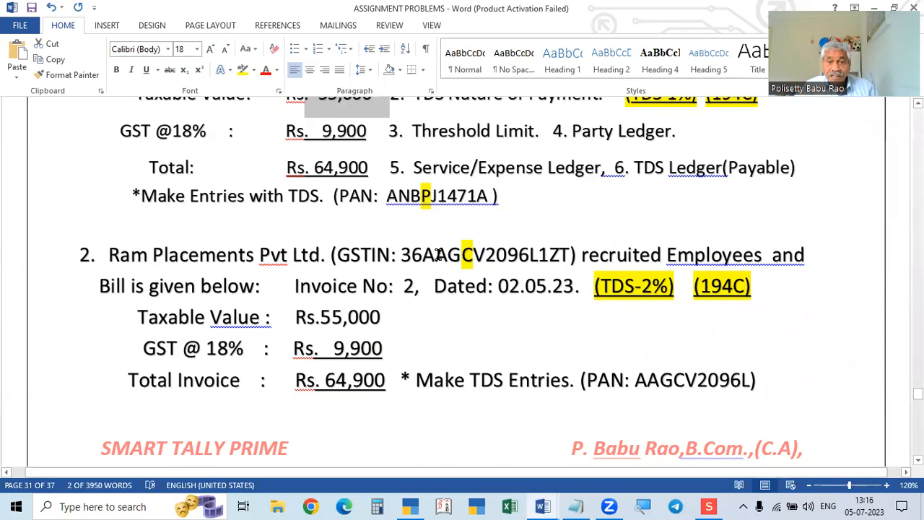
# Set deductee type Company - Resident, enter the PAN and GSTIN from the assignment, and save.
pyautogui.moveTo(401, 254); pyautogui.dragTo(568, 261)
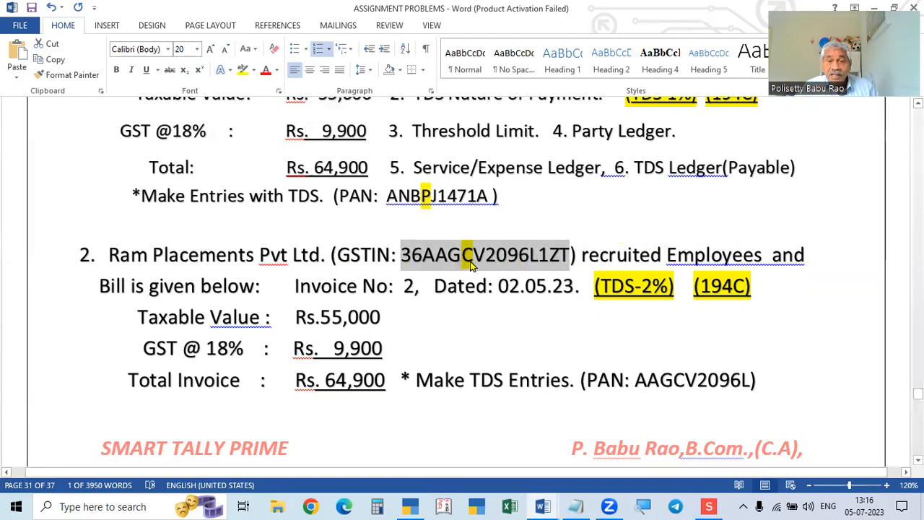
pyautogui.hotkey('alt', 'Tab')
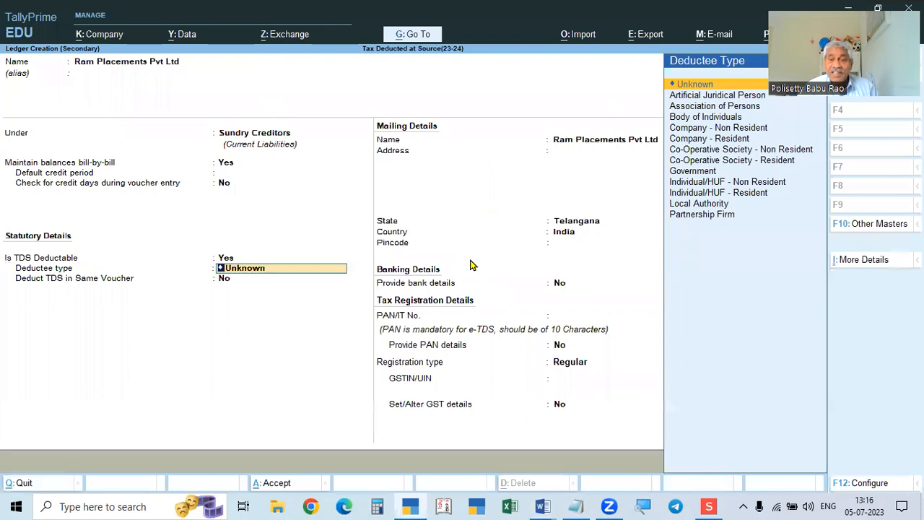
pyautogui.press('Down')
pyautogui.press('Down')
pyautogui.press('Down')
pyautogui.press('Down')
pyautogui.press('Down')
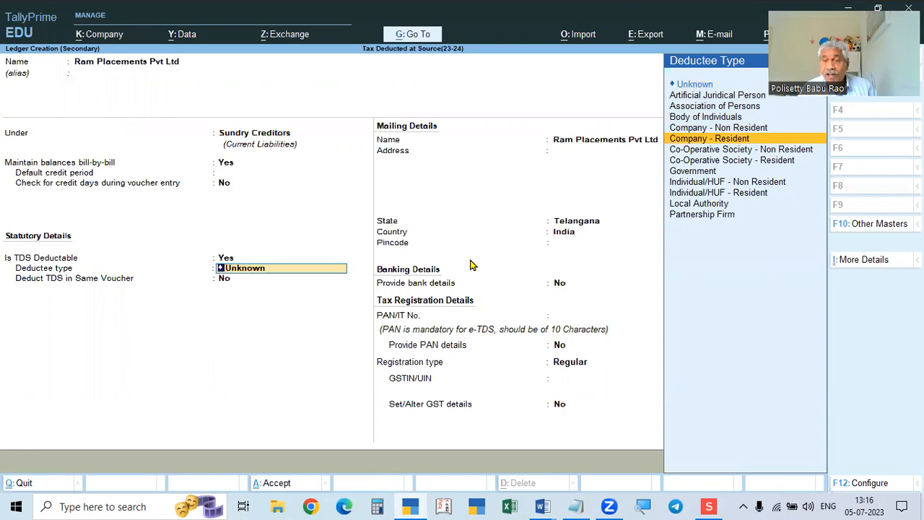
pyautogui.press('Return')
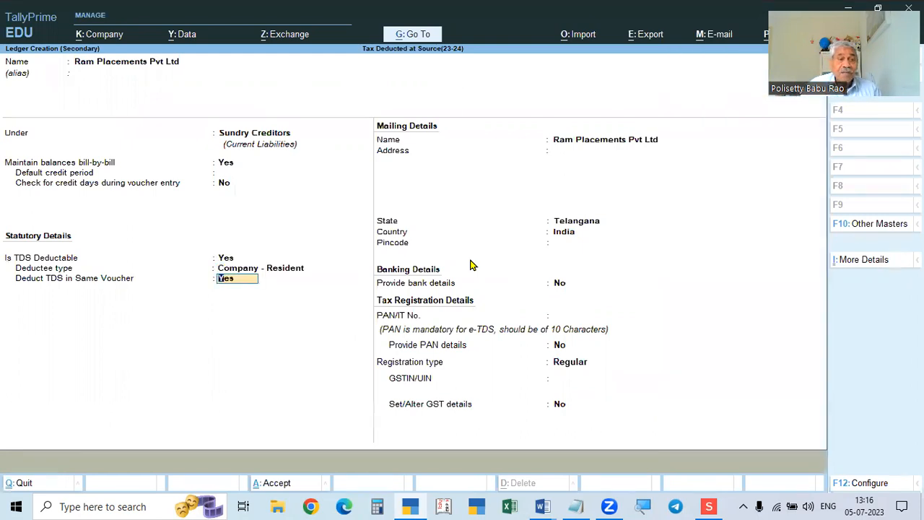
pyautogui.press('Return')
pyautogui.press('Return')
pyautogui.press('Return')
pyautogui.press('Return')
pyautogui.press('Return')
pyautogui.press('Return')
pyautogui.press('Return')
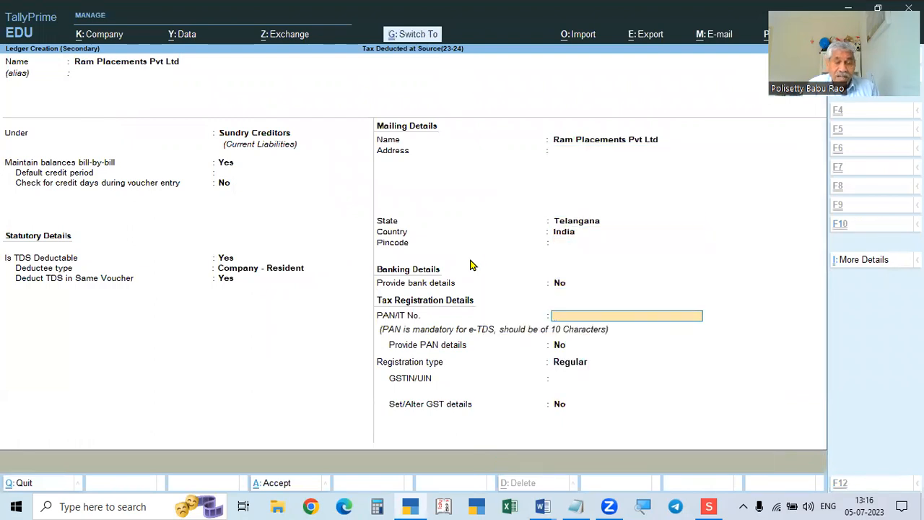
pyautogui.hotkey('ctrl', 'alt', 'v')
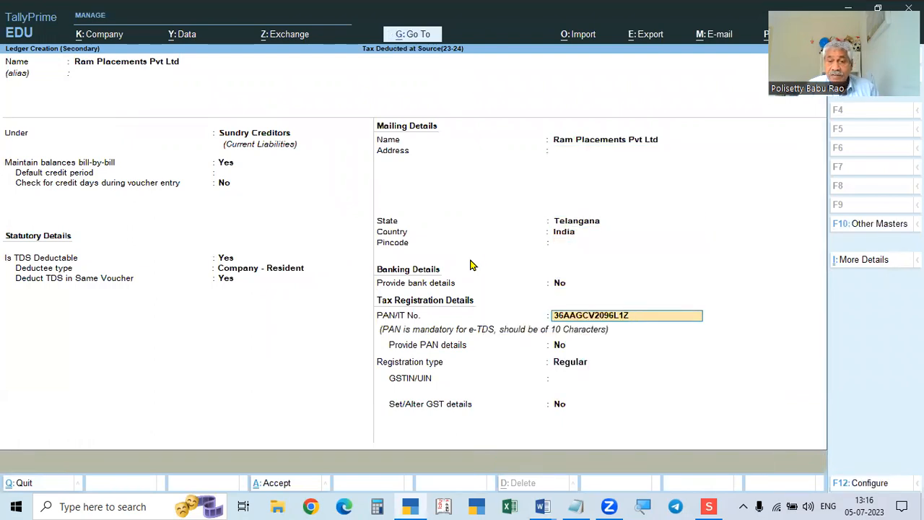
pyautogui.press('Home')
pyautogui.press('Delete')
pyautogui.press('Delete')
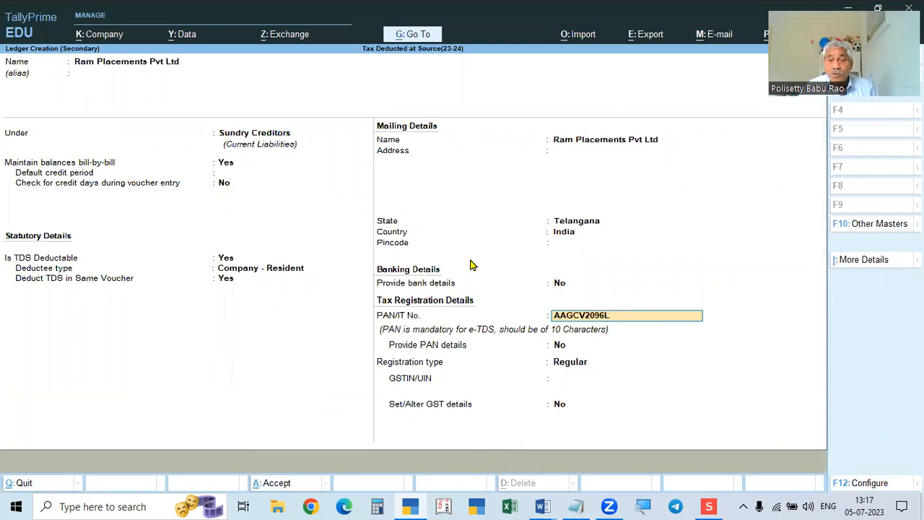
pyautogui.press('Return')
pyautogui.press('Return')
pyautogui.press('Return')
pyautogui.hotkey('ctrl', 'alt', 'v')
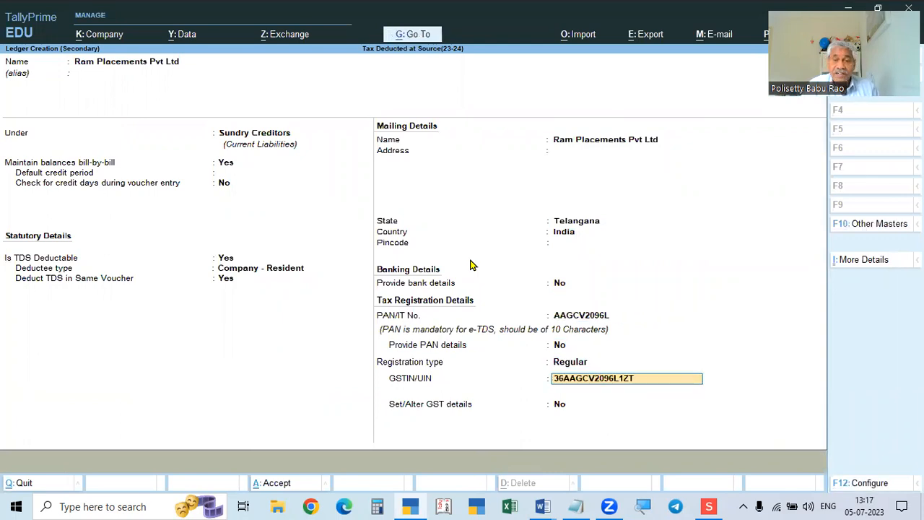
pyautogui.hotkey('alt', 'Tab')
pyautogui.hotkey('alt', 'Tab')
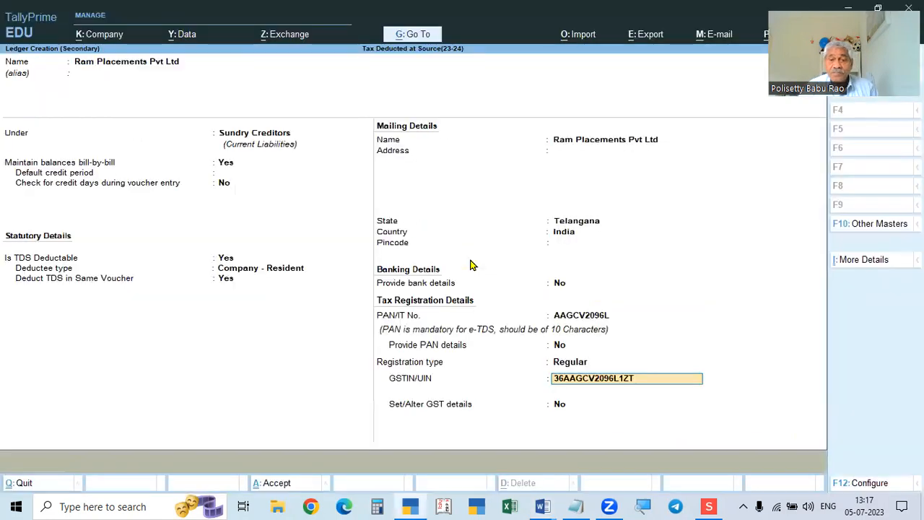
pyautogui.press('Return')
pyautogui.press('Return')
pyautogui.press('Return')
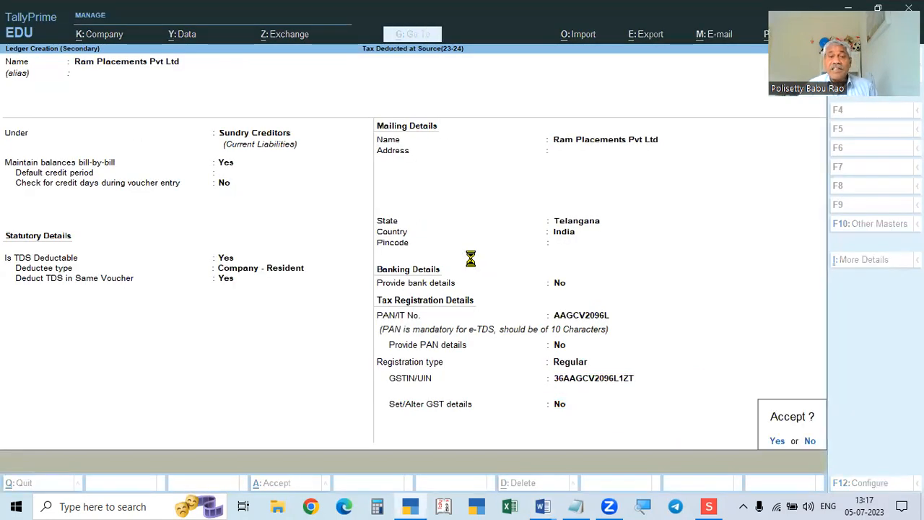
# Debit Recruitment Charges 55,000 with nature of payment Payment to Contractor.
pyautogui.hotkey('ctrl', 'a')
pyautogui.hotkey('ctrl', 'a')
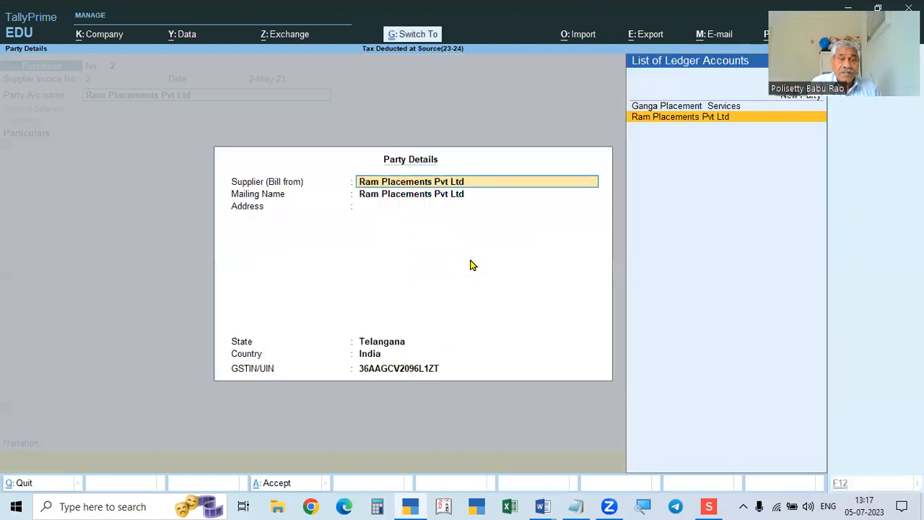
pyautogui.hotkey('alt', 'Tab')
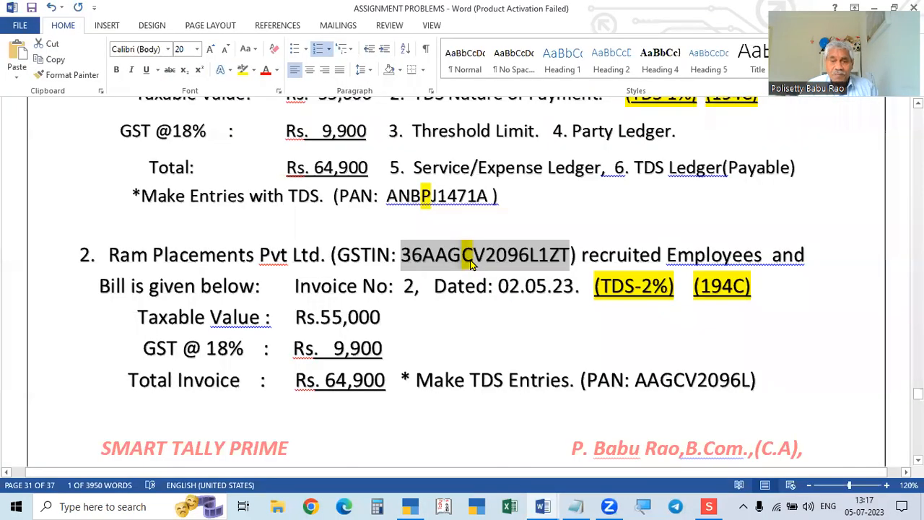
pyautogui.hotkey('alt', 'Tab')
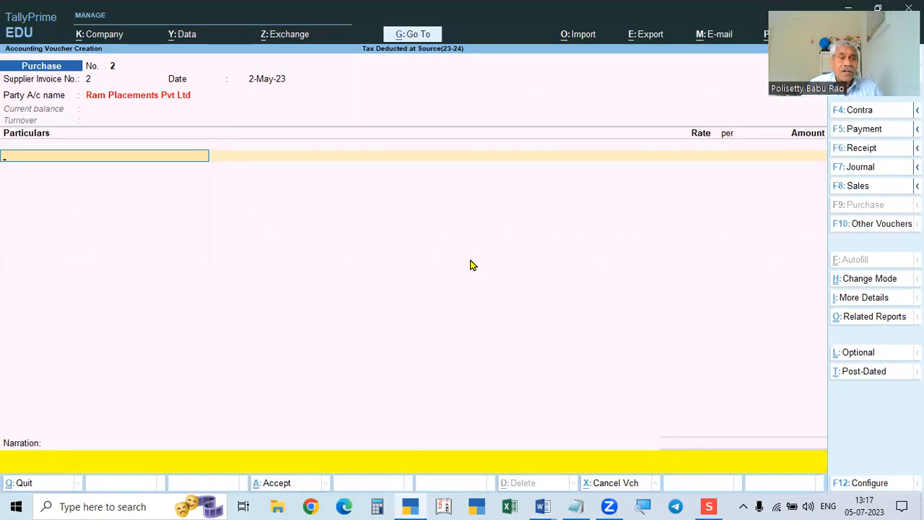
pyautogui.write('Re')
pyautogui.press('Return')
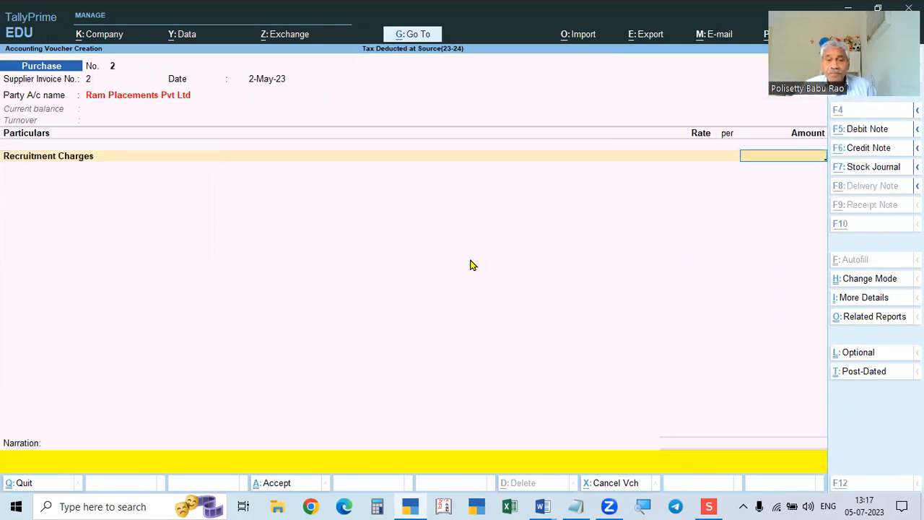
pyautogui.hotkey('alt', 'Tab')
pyautogui.hotkey('alt', 'Tab')
pyautogui.write('55000')
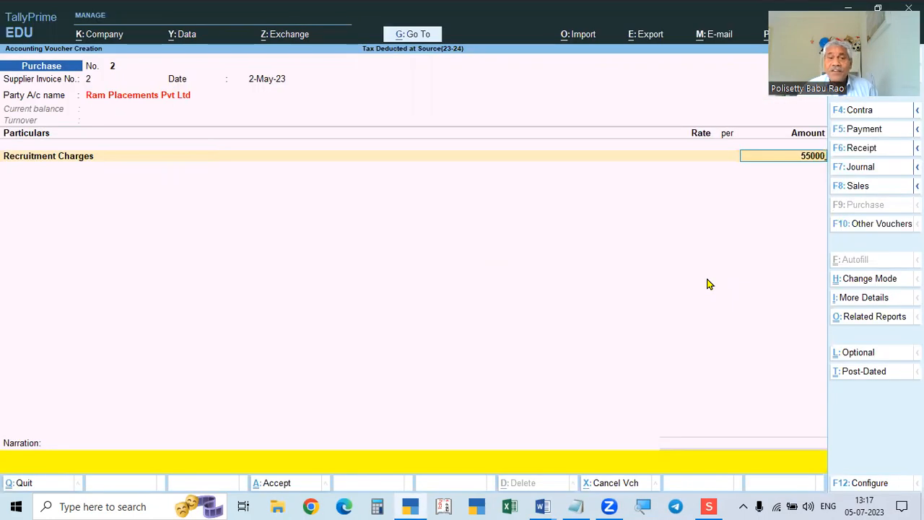
pyautogui.press('Return')
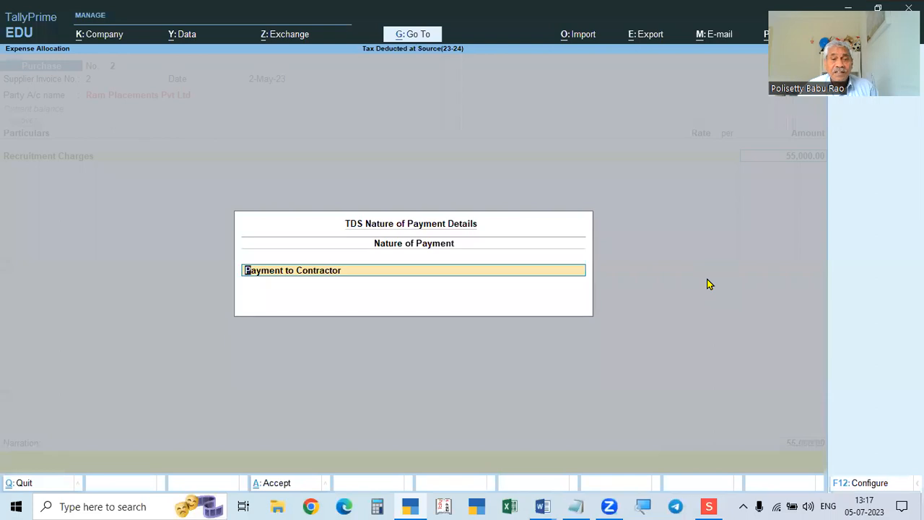
pyautogui.press('Return')
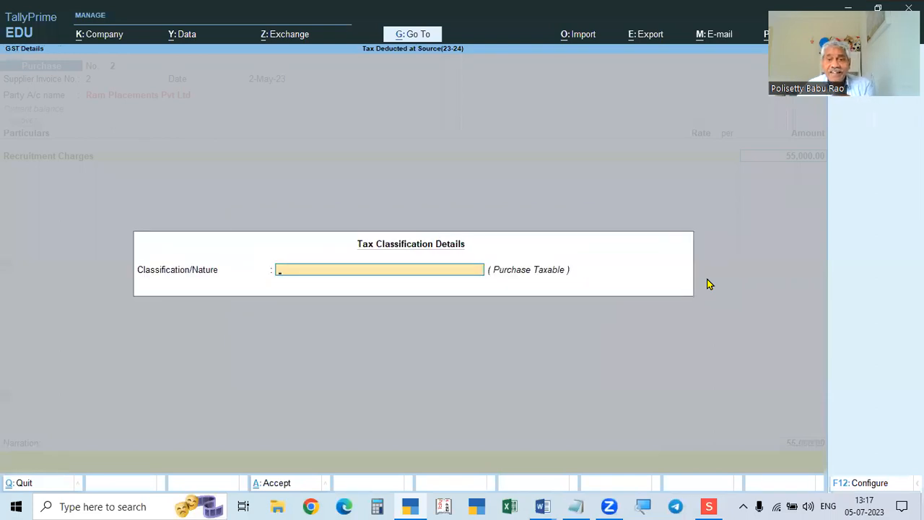
pyautogui.press('Return')
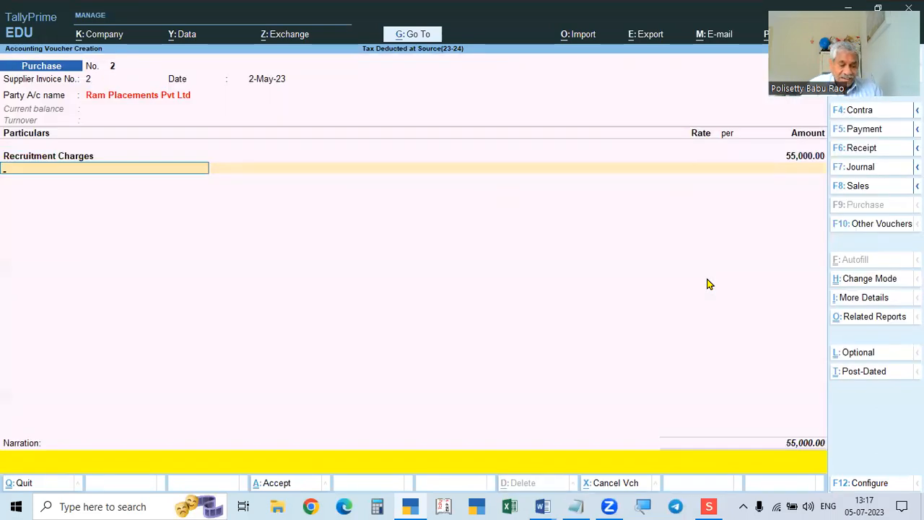
# Add CGST and SGST at 4,950 each and TDS Payable (-)1,100, totalling 63,800.
pyautogui.write('c')
pyautogui.press('Return')
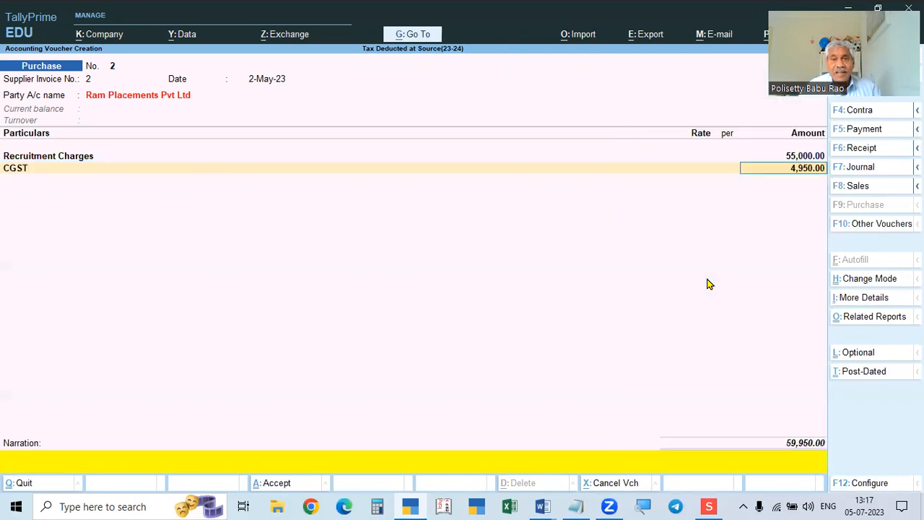
pyautogui.press('Return')
pyautogui.write('sg')
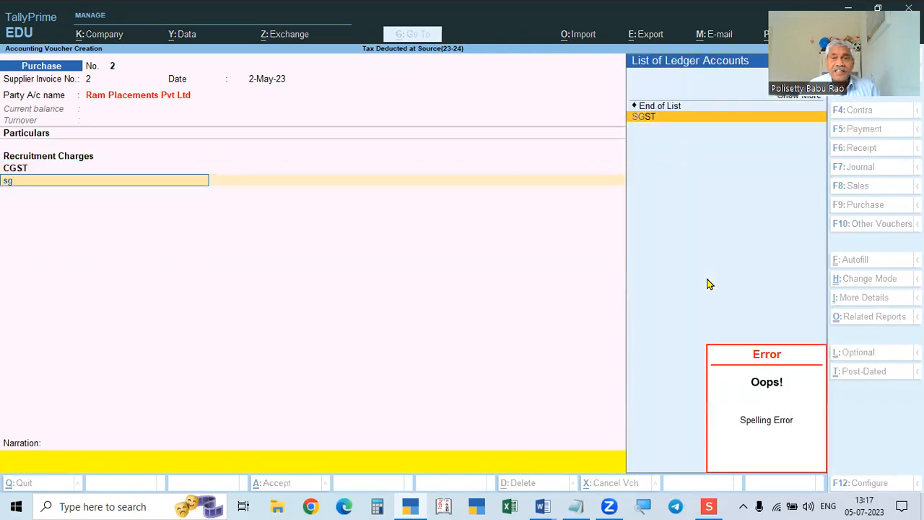
pyautogui.press('Return')
pyautogui.press('Return')
pyautogui.write('Td')
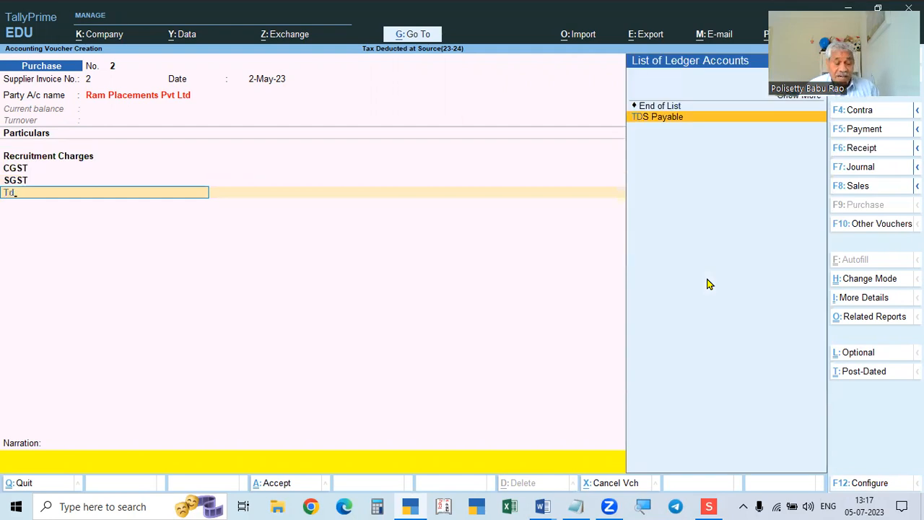
pyautogui.hotkey('alt', 'Tab')
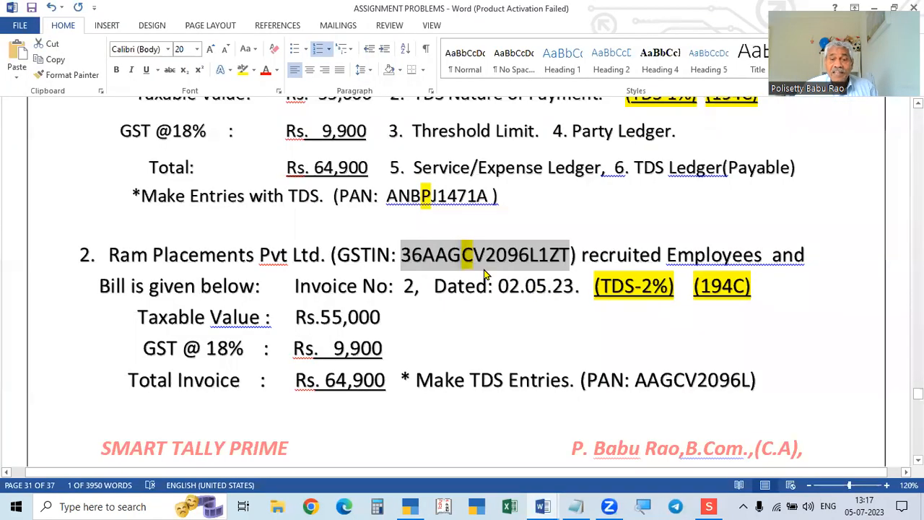
pyautogui.hotkey('alt', 'Tab')
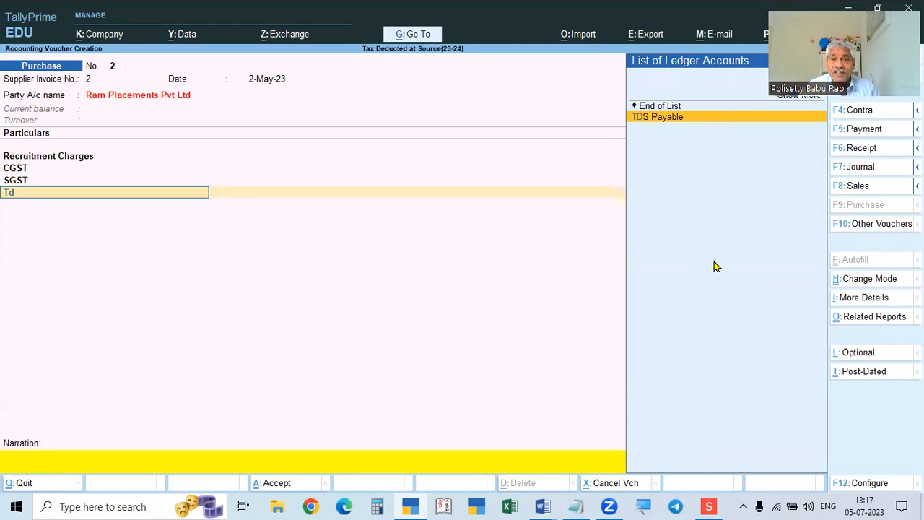
pyautogui.press('Return')
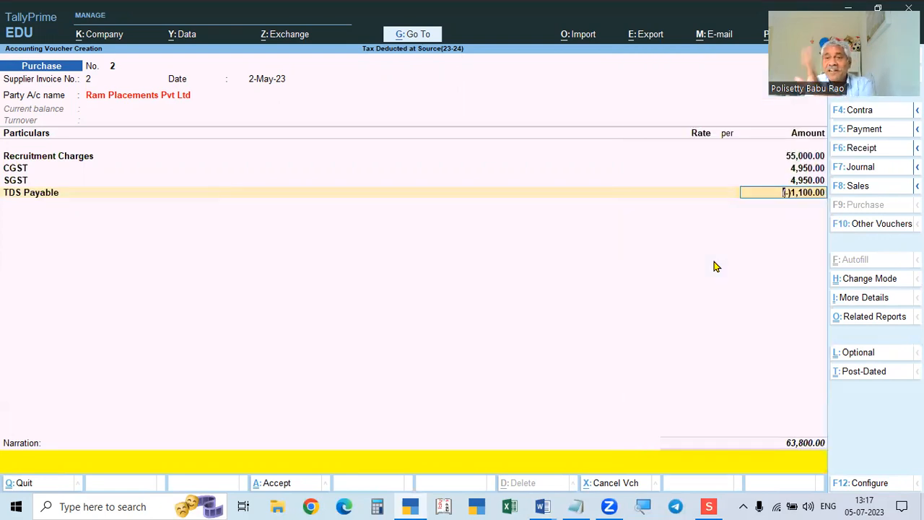
pyautogui.press('Return')
pyautogui.press('Return')
# Keep New Ref 2 at 64,900 Cr, add 2-TDS for 1,100 Dr, and save voucher No. 2.
pyautogui.press('Return')
pyautogui.press('Return')
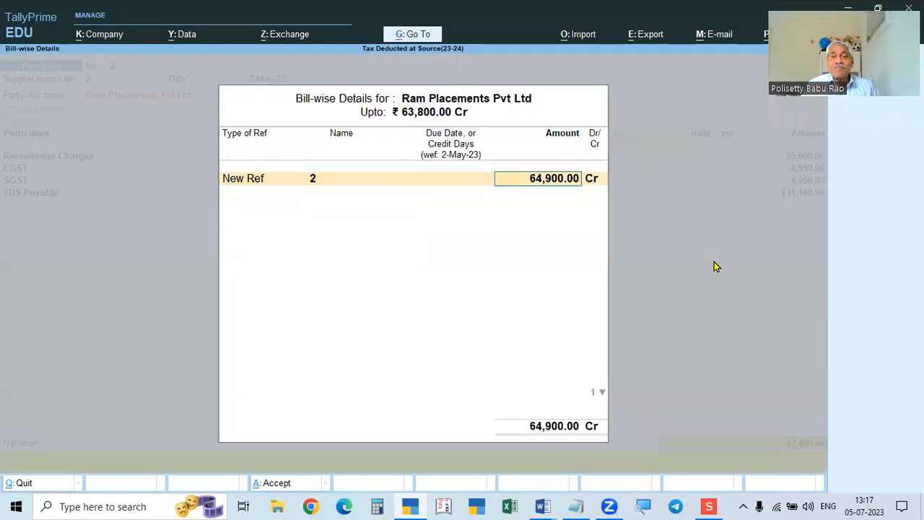
pyautogui.press('Return')
pyautogui.press('Return')
pyautogui.press('BackSpace')
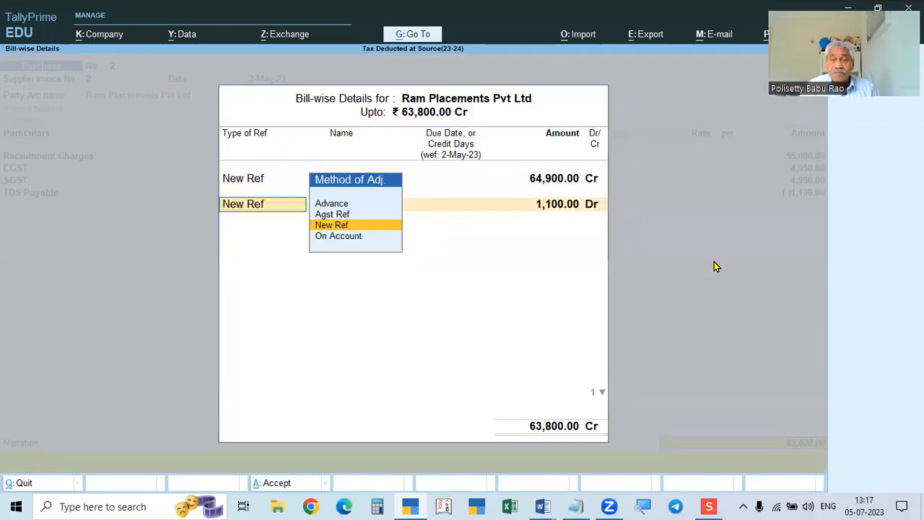
pyautogui.press('BackSpace')
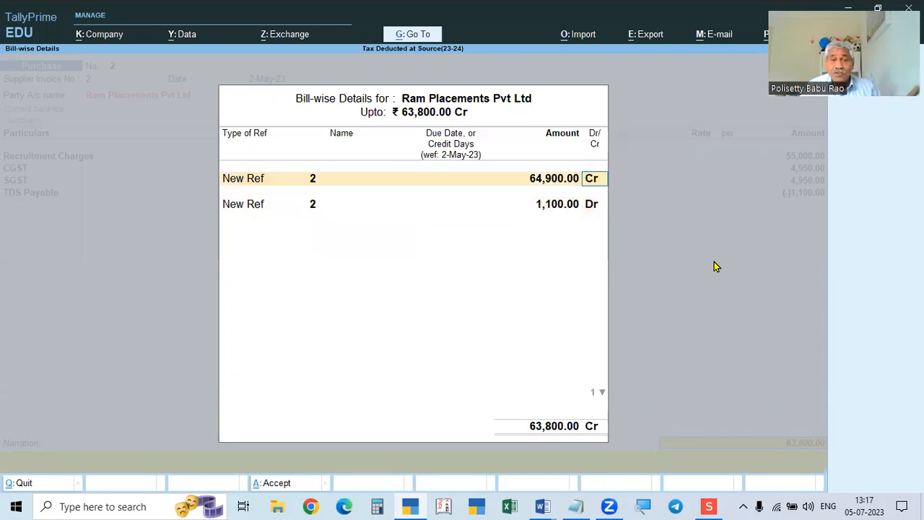
pyautogui.press('Return')
pyautogui.press('Return')
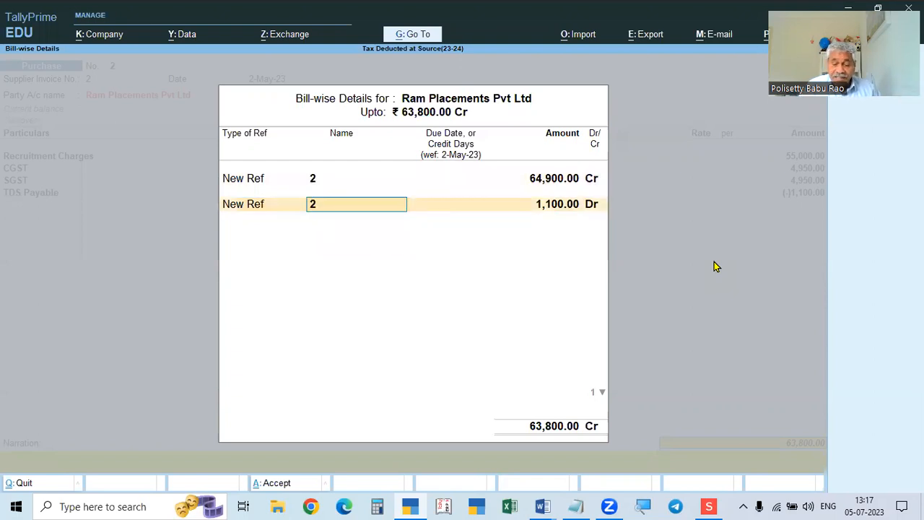
pyautogui.write('-TDS')
pyautogui.press('Return')
pyautogui.press('Return')
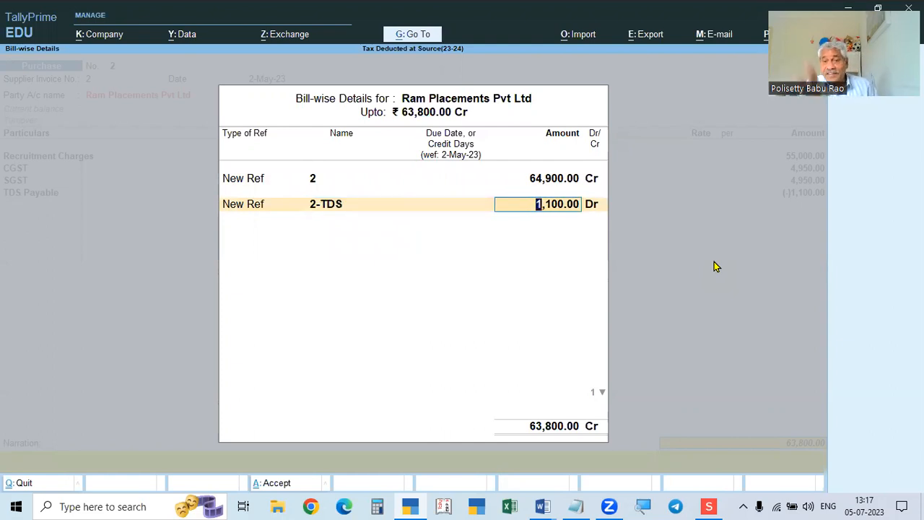
pyautogui.press('Return')
pyautogui.press('Return')
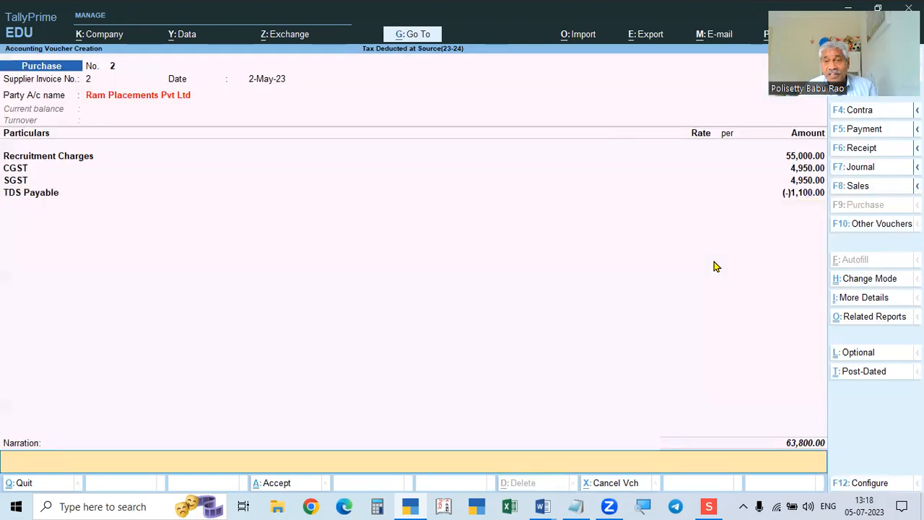
pyautogui.press('Return')
pyautogui.press('Escape')
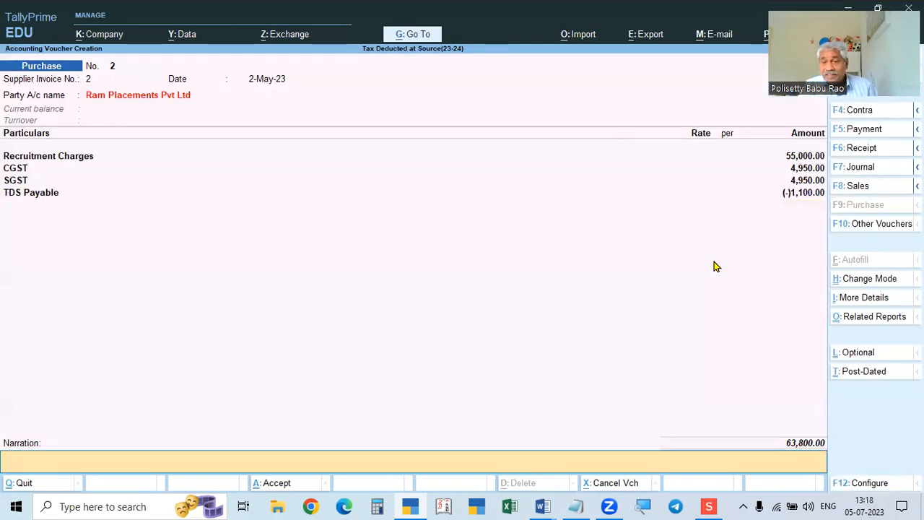
pyautogui.press('Return')
pyautogui.press('Return')
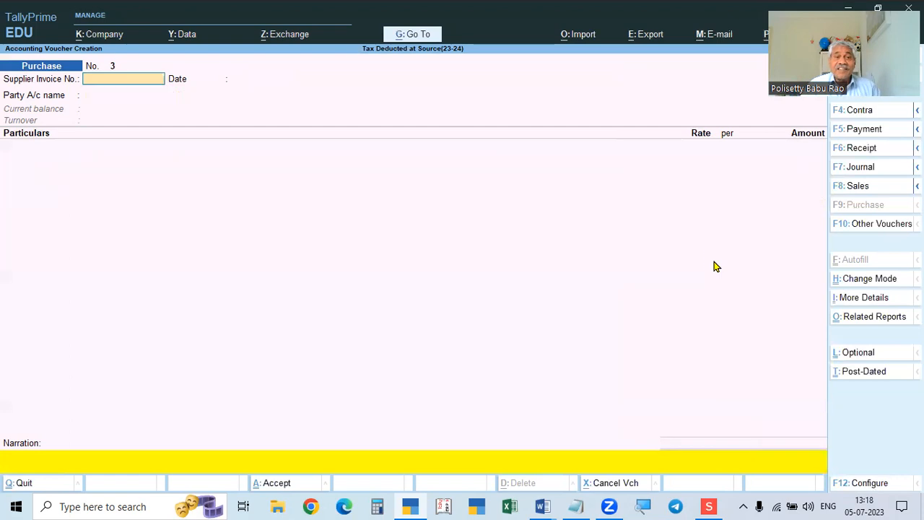
# Open the Account Books ledger reports for Ganga Placement Services and Ram Placements Pvt Ltd.
pyautogui.press('Escape')
pyautogui.press('d')
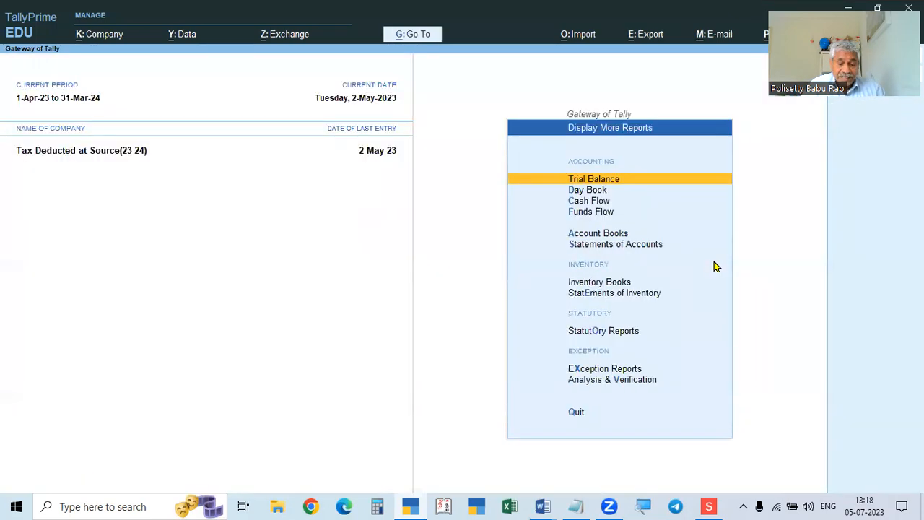
pyautogui.press('a')
pyautogui.press('l')
pyautogui.press('Down')
pyautogui.press('Down')
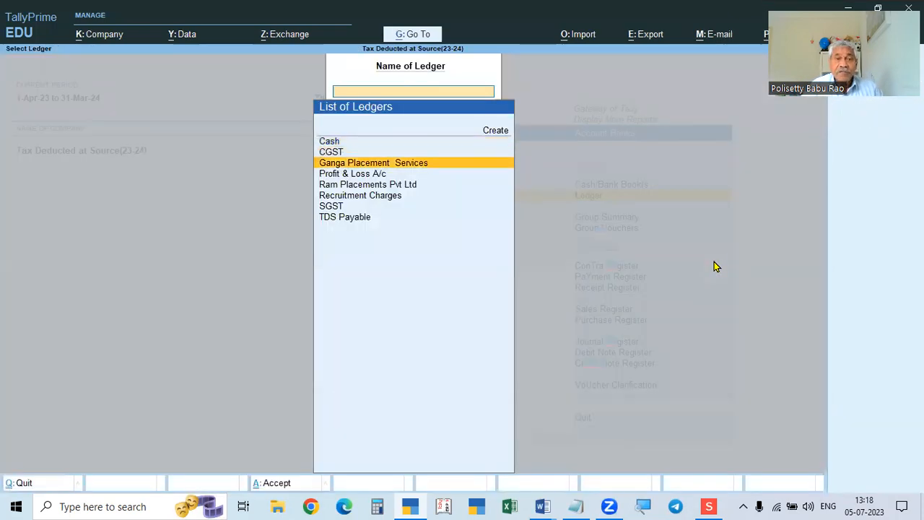
pyautogui.press('Return')
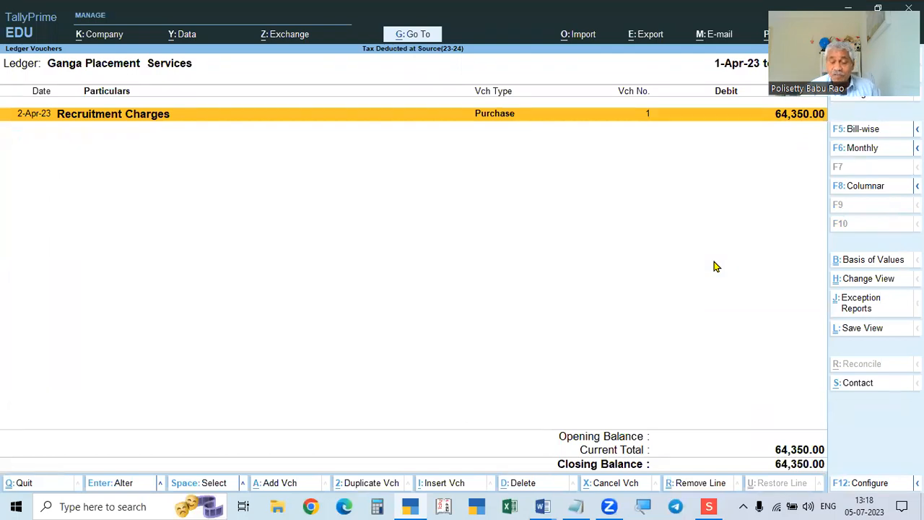
pyautogui.press('Escape')
pyautogui.press('Down')
# Review the Recruitment Charges ledger and the TDS Payable ledger totalling 1,650.00.
pyautogui.press('Down')
pyautogui.press('Up')
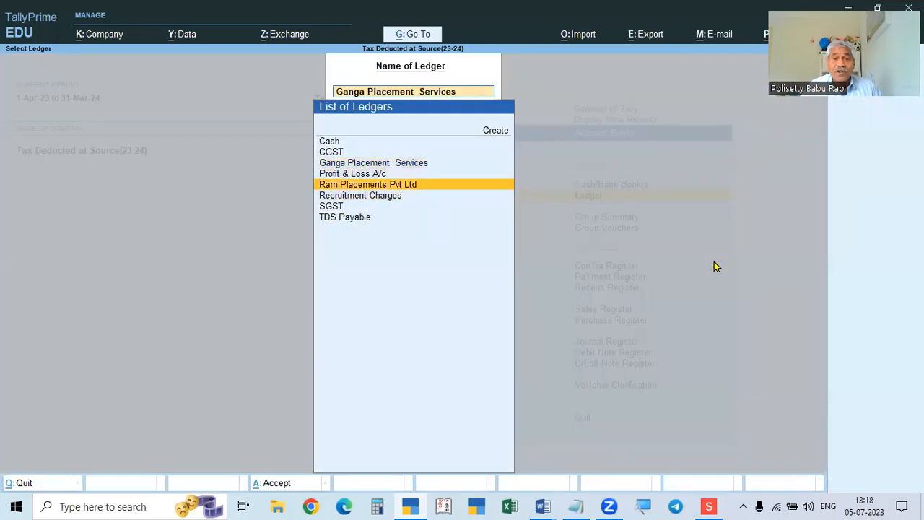
pyautogui.press('Return')
pyautogui.press('Escape')
pyautogui.press('Down')
pyautogui.press('Return')
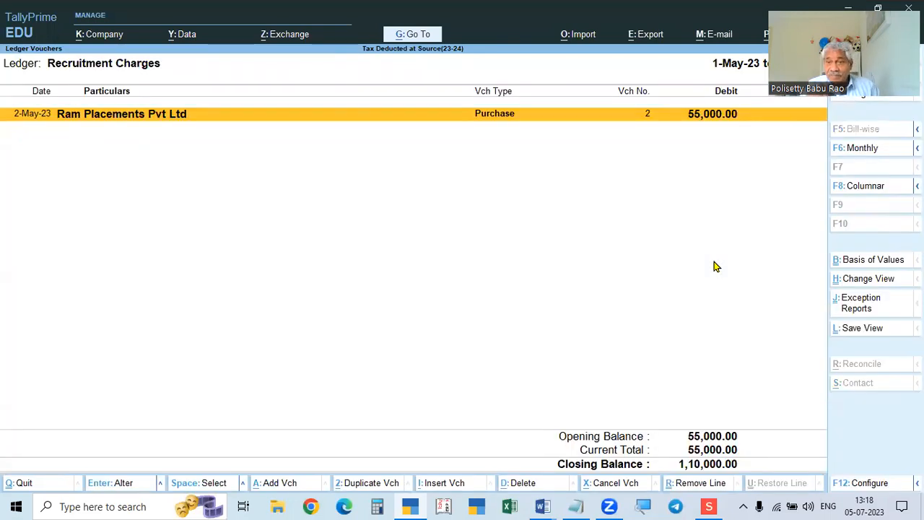
pyautogui.press('Escape')
pyautogui.press('Down')
pyautogui.press('Down')
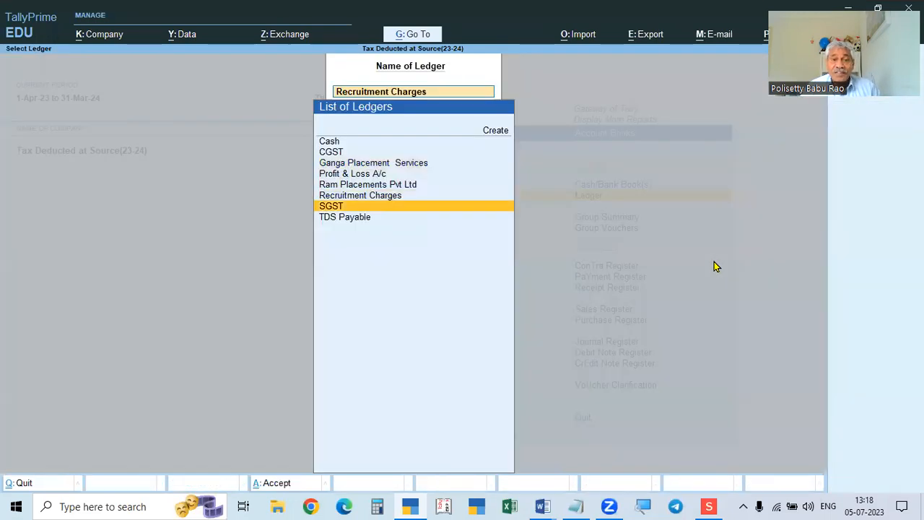
pyautogui.press('Return')
pyautogui.press('F2')
pyautogui.press('Return')
pyautogui.press('Return')
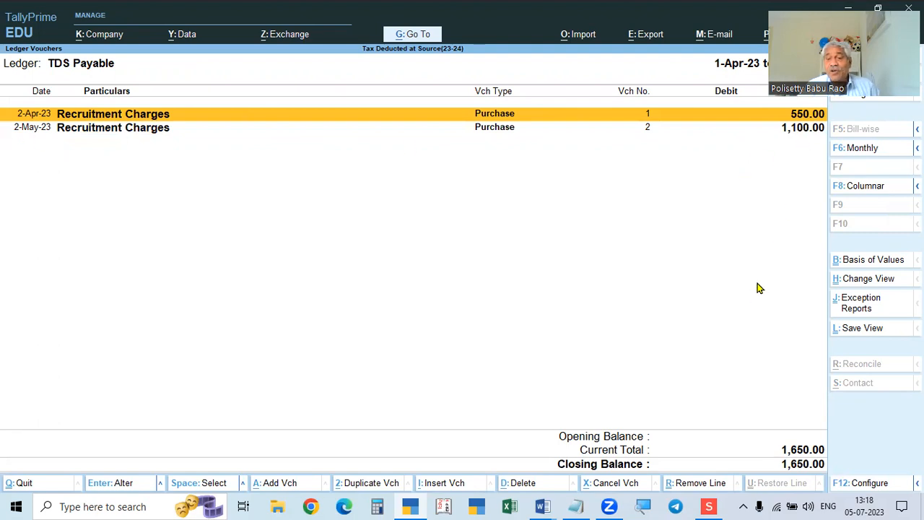
pyautogui.press('Escape')
pyautogui.press('Escape')
pyautogui.press('Escape')
pyautogui.press('Escape')
pyautogui.press('Escape')
# Review problem 4: ABC Placements' 25,000 recruitment bill with 4,500 GST, TDS Nil under 194C.
pyautogui.hotkey('alt', 'Tab')
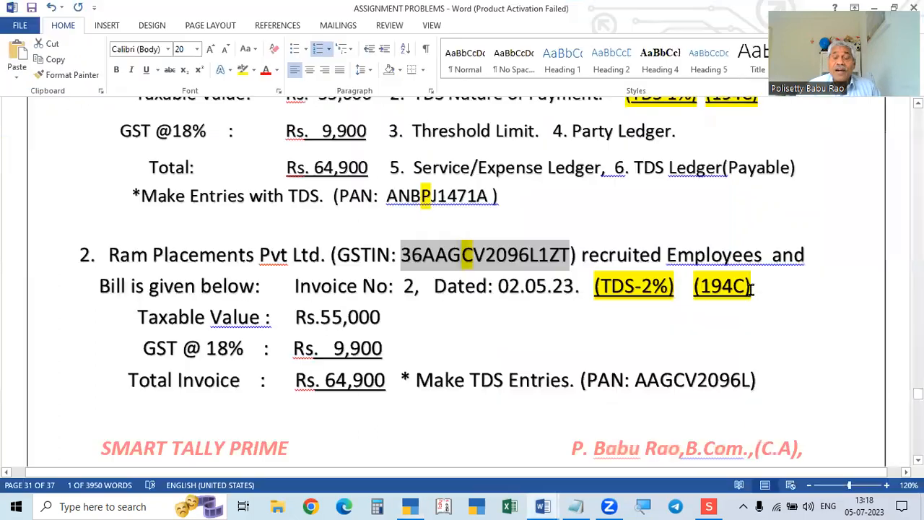
pyautogui.scroll(-1, 700, 296)
pyautogui.scroll(-2, 497, 294)
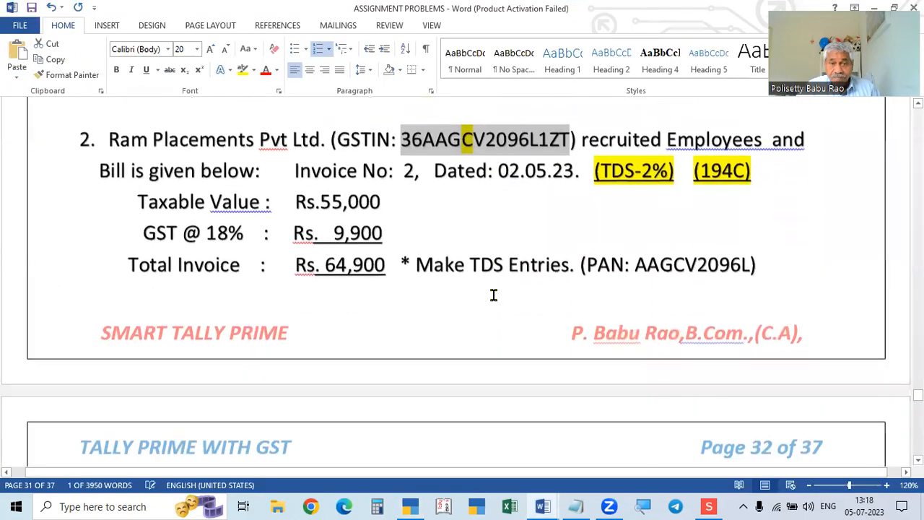
pyautogui.scroll(4, 477, 296)
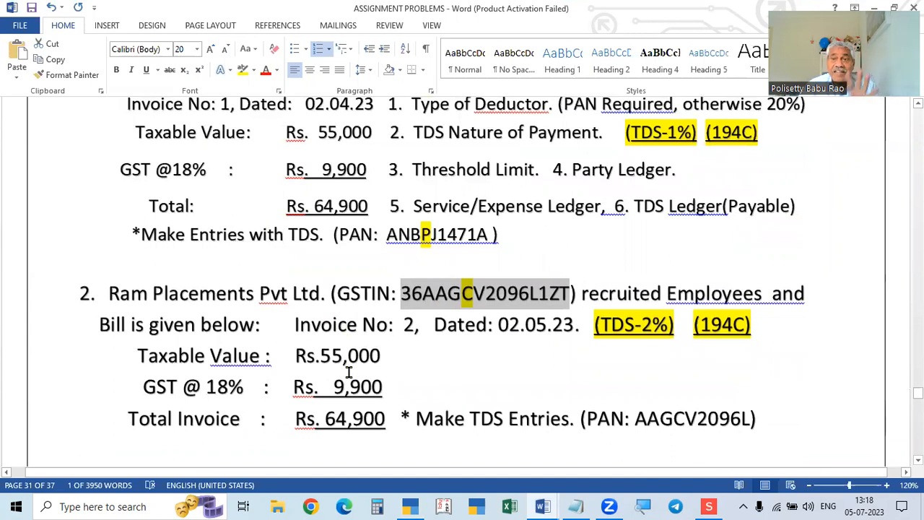
pyautogui.scroll(-9, 349, 372)
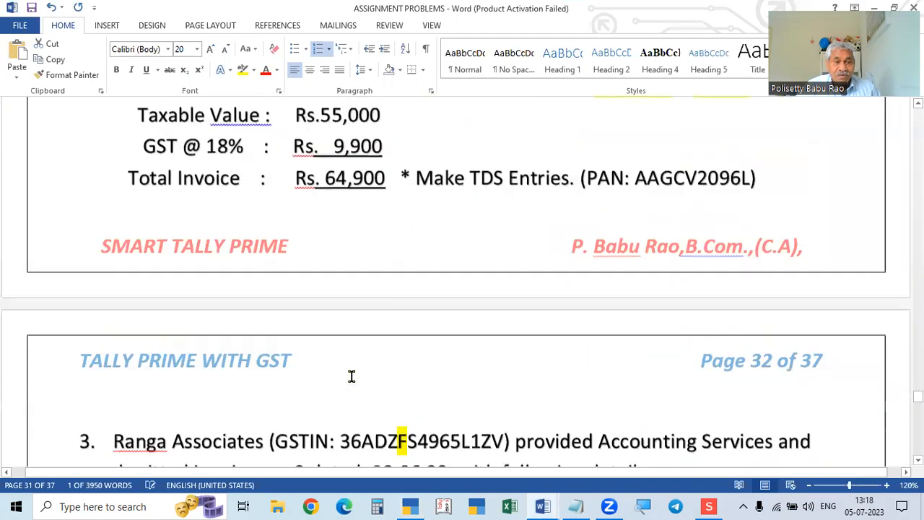
pyautogui.scroll(-7, 352, 381)
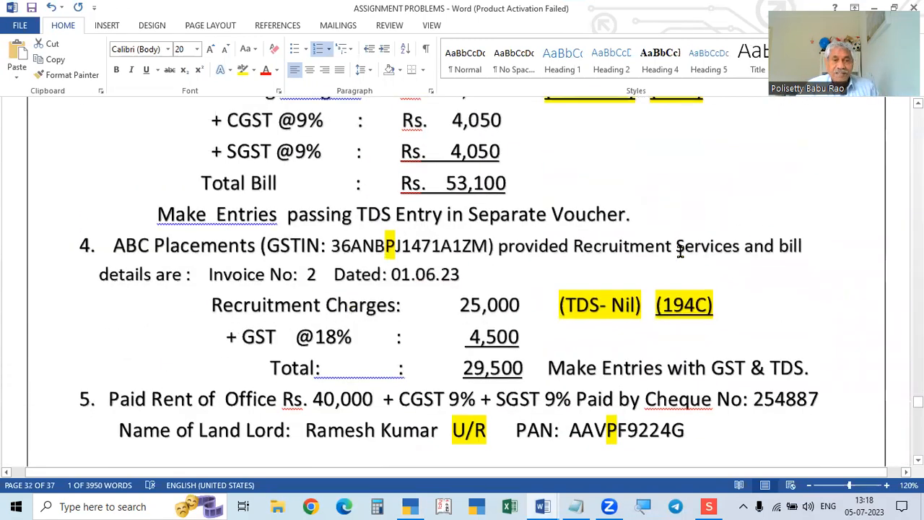
# Start a new purchase voucher in TallyPrime dated 1.6.
pyautogui.hotkey('alt', 'Tab')
pyautogui.press('Down')
pyautogui.press('Down')
pyautogui.press('Down')
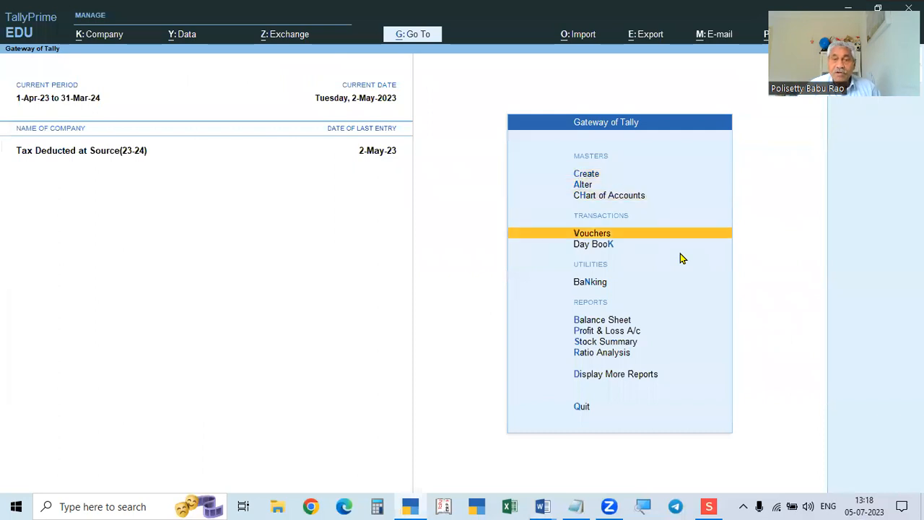
pyautogui.press('Return')
pyautogui.hotkey('alt', 'Tab')
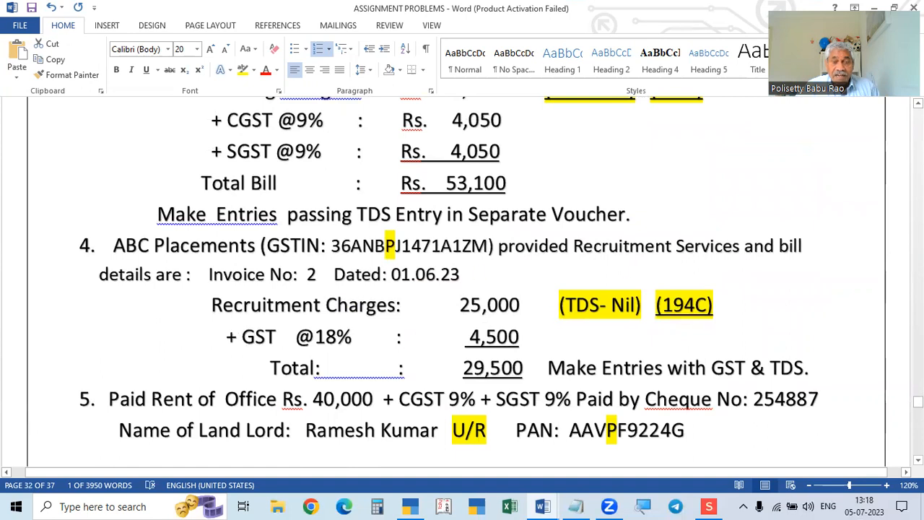
pyautogui.press('alt')
pyautogui.write('1.6')
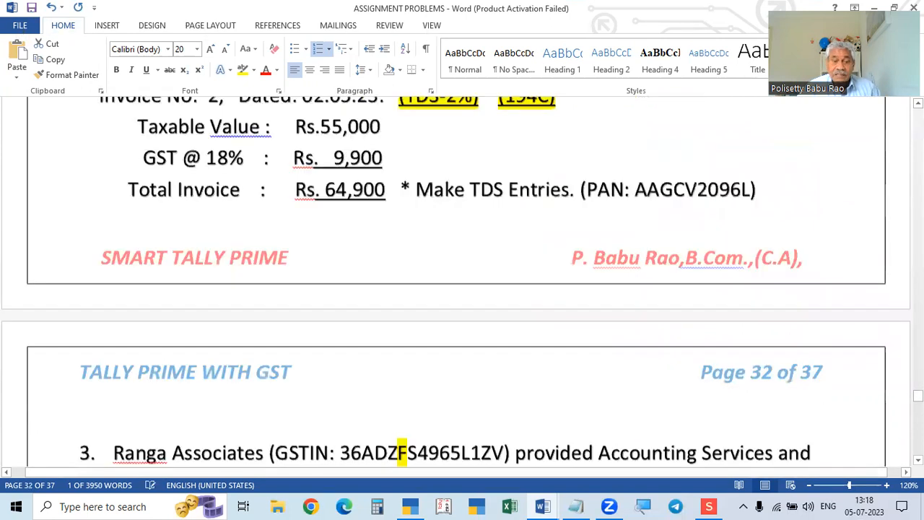
pyautogui.hotkey('alt', 'Tab')
pyautogui.hotkey('alt', 'Tab')
pyautogui.hotkey('alt', 'Tab')
pyautogui.hotkey('alt', 'Tab')
pyautogui.press('F2')
pyautogui.write('1.6')
pyautogui.press('Return')
# Scroll through the TDS rates PDF to check the section 194C rates.
pyautogui.hotkey('alt', 'Tab')
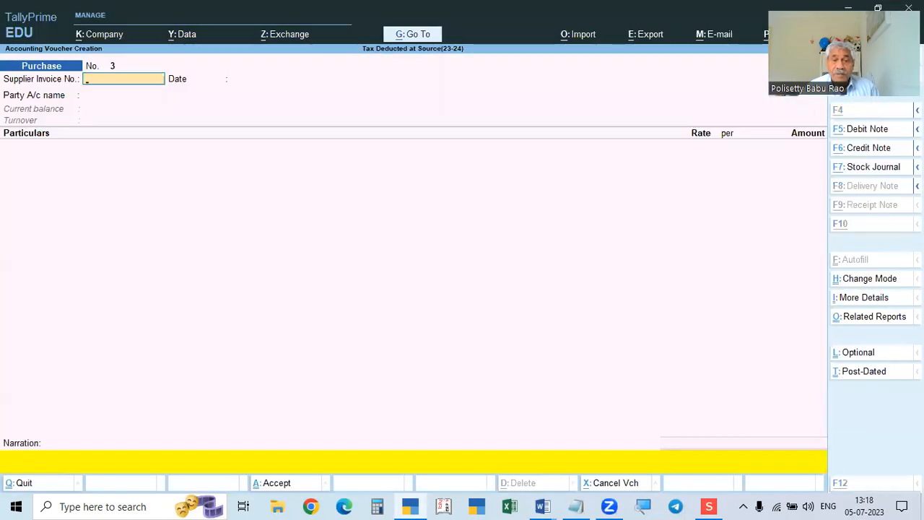
pyautogui.hotkey('alt', 'Tab')
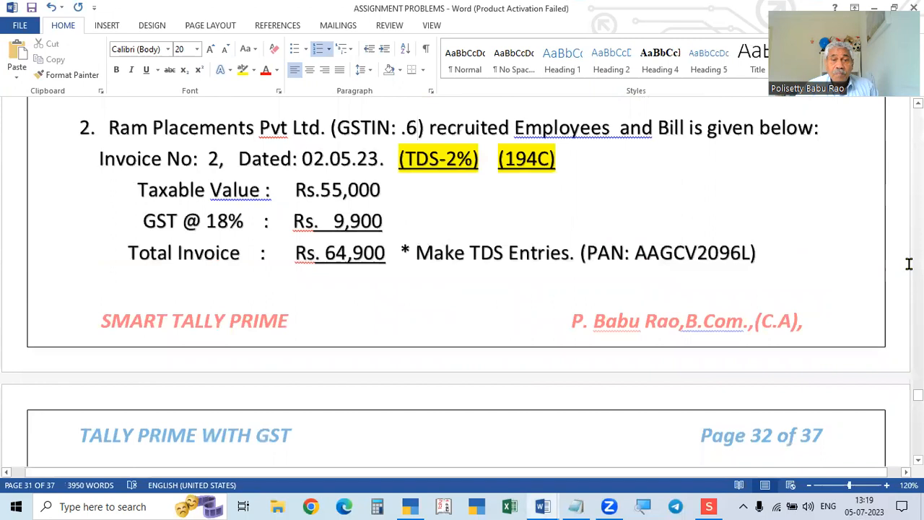
pyautogui.scroll(2, 549, 282)
pyautogui.scroll(-3, 530, 304)
pyautogui.scroll(1, 530, 304)
pyautogui.scroll(-5, 530, 304)
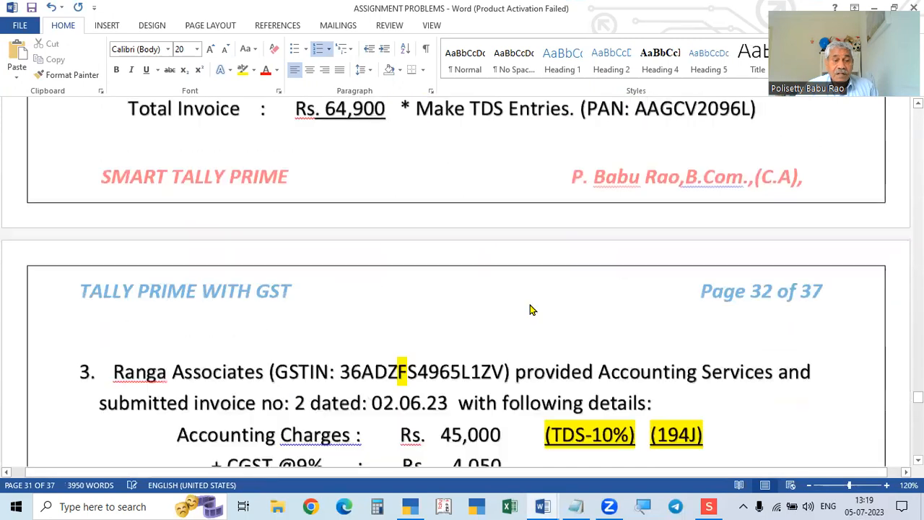
pyautogui.scroll(6, 529, 303)
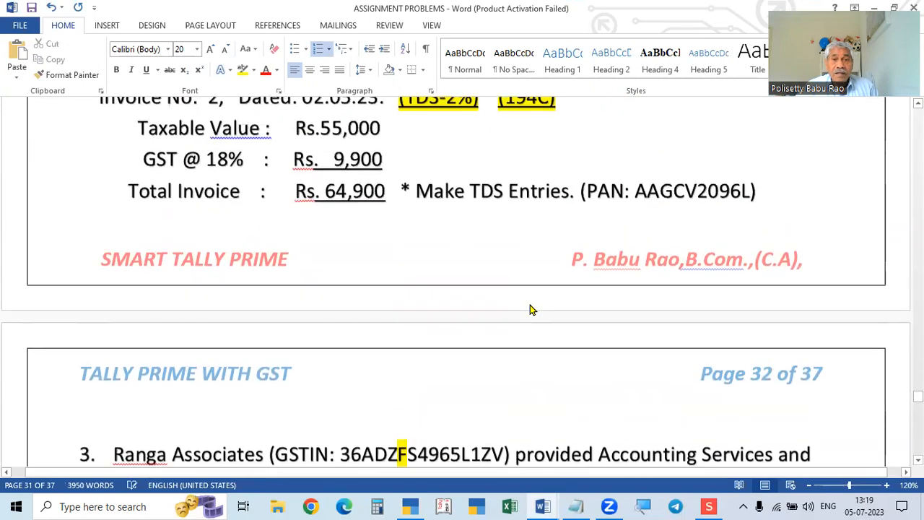
pyautogui.scroll(-4, 528, 303)
pyautogui.scroll(-7, 529, 303)
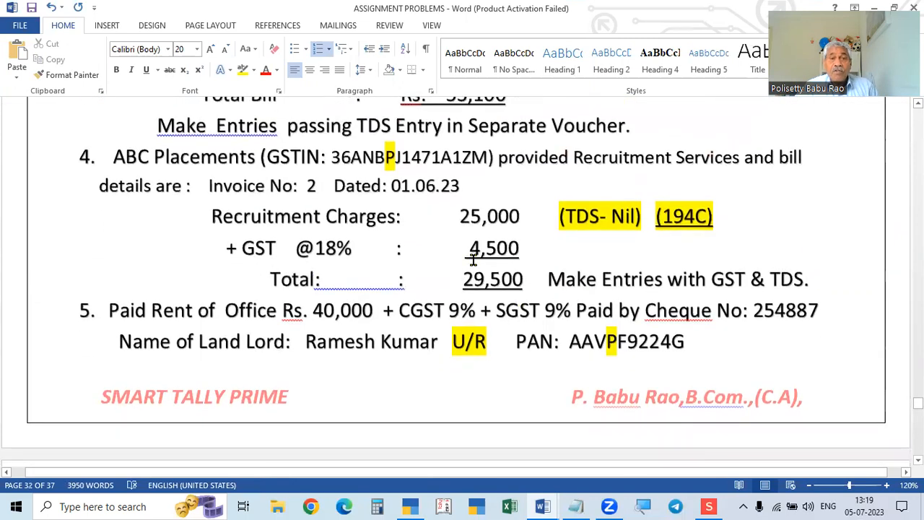
pyautogui.scroll(7, 471, 262)
pyautogui.scroll(-7, 471, 258)
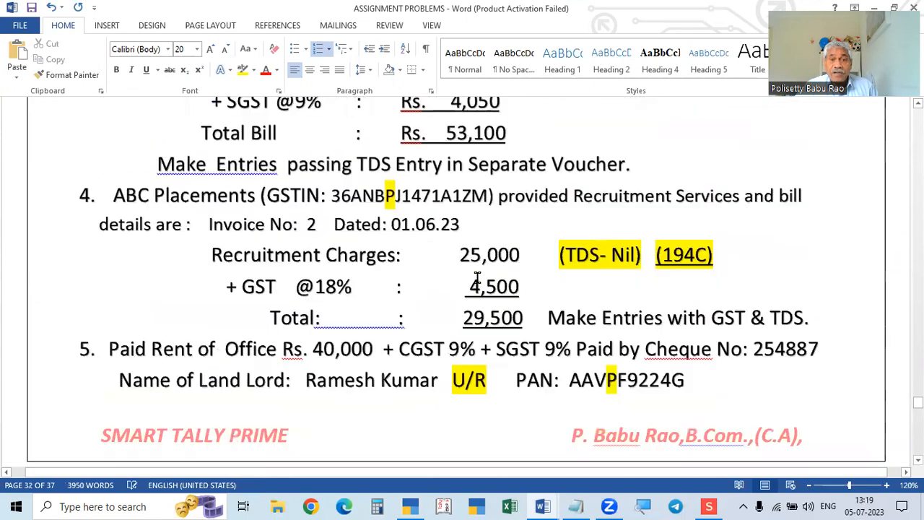
# Enter supplier invoice number 2 on the voucher, cross-checking the 194C rates PDF.
pyautogui.hotkey('alt', 'Tab')
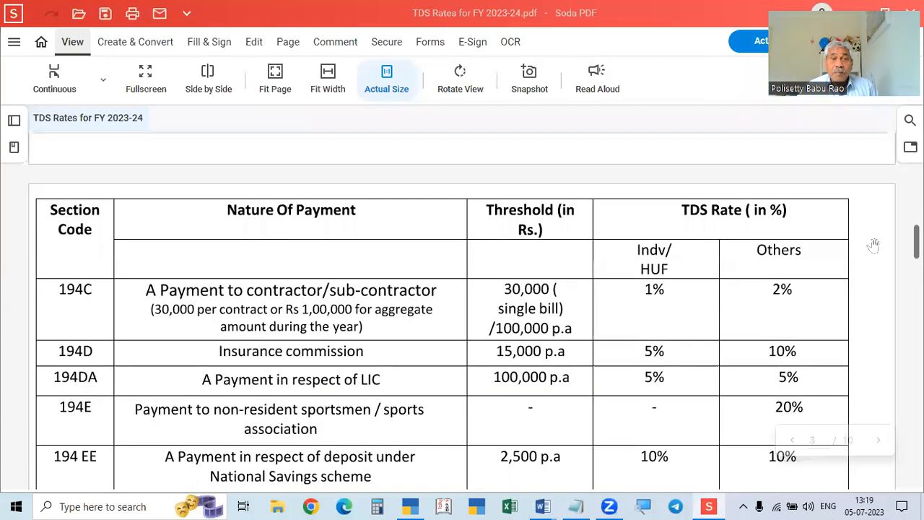
pyautogui.hotkey('alt', 'Tab')
pyautogui.hotkey('alt', 'Tab')
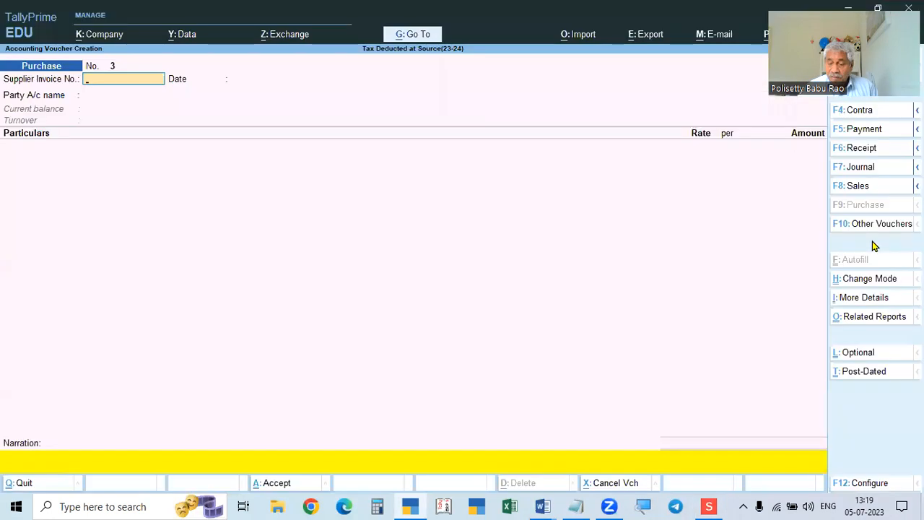
pyautogui.press('BackSpace')
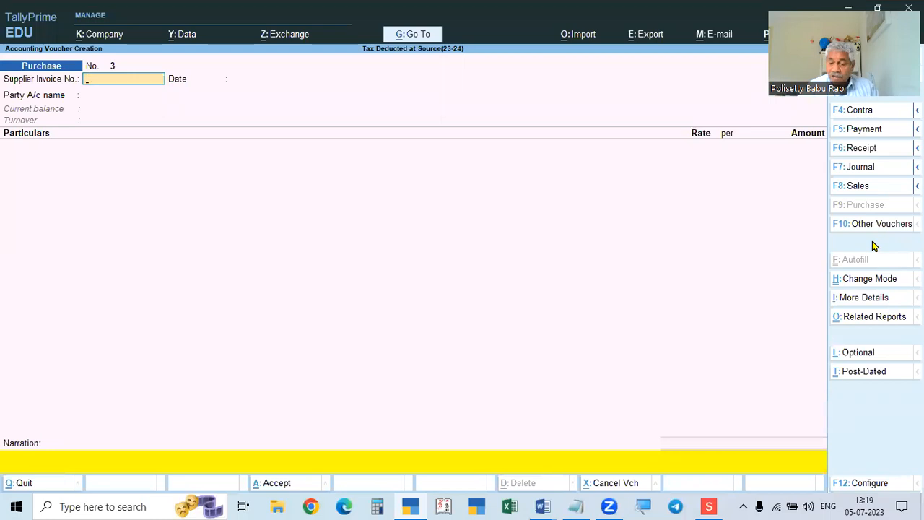
pyautogui.write('2')
pyautogui.press('Return')
pyautogui.press('Return')
pyautogui.hotkey('alt', 'Tab')
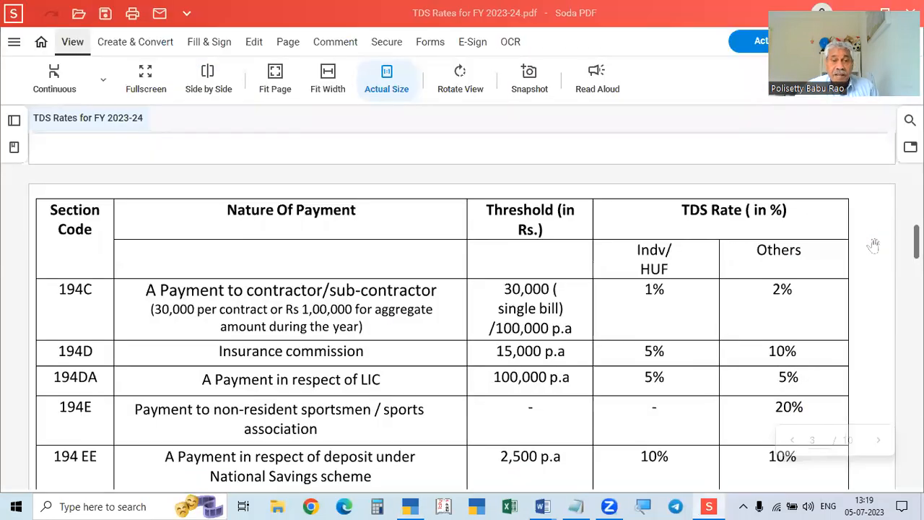
pyautogui.hotkey('alt', 'Tab')
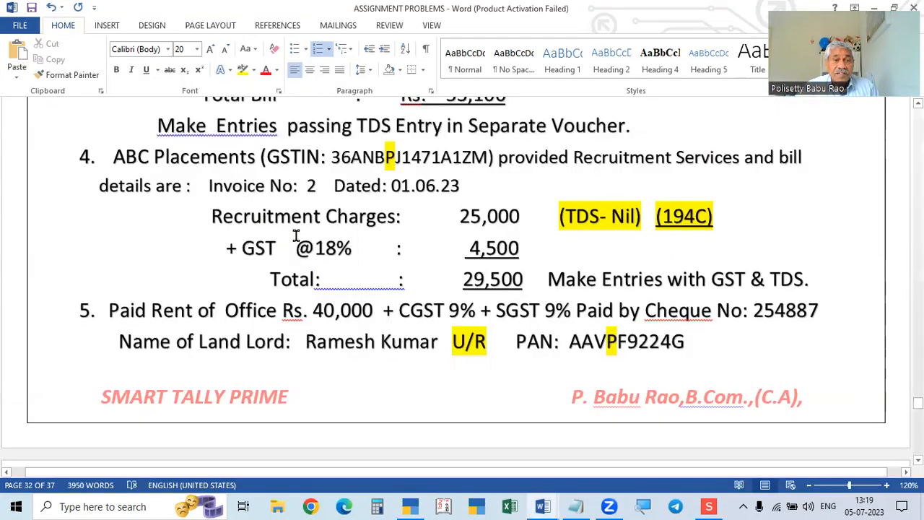
pyautogui.hotkey('alt', 'Tab')
pyautogui.hotkey('alt', 'Tab')
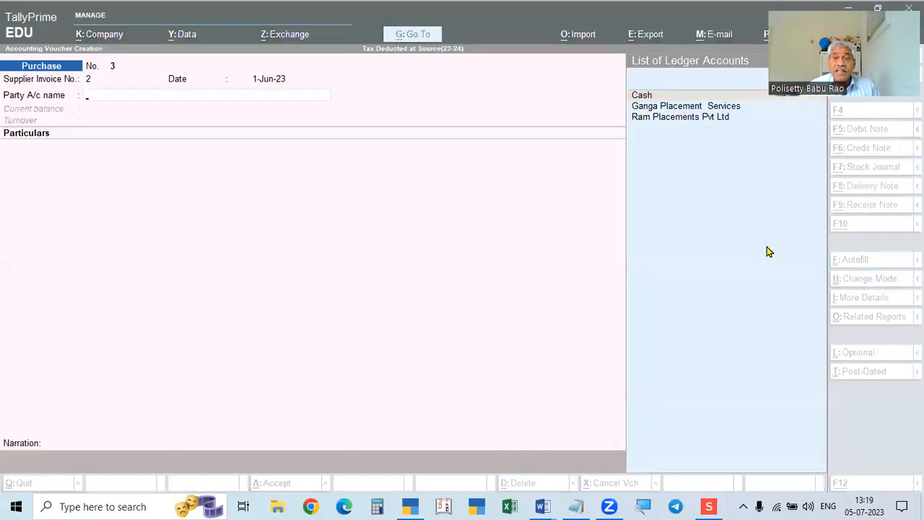
# Create ledger ABC PLACEMENTS under Sundry Creditors and mark it TDS deductible.
pyautogui.hotkey('alt', 'c')
pyautogui.write('Abb')
pyautogui.press('BackSpace')
pyautogui.press('BackSpace')
pyautogui.write('bc')
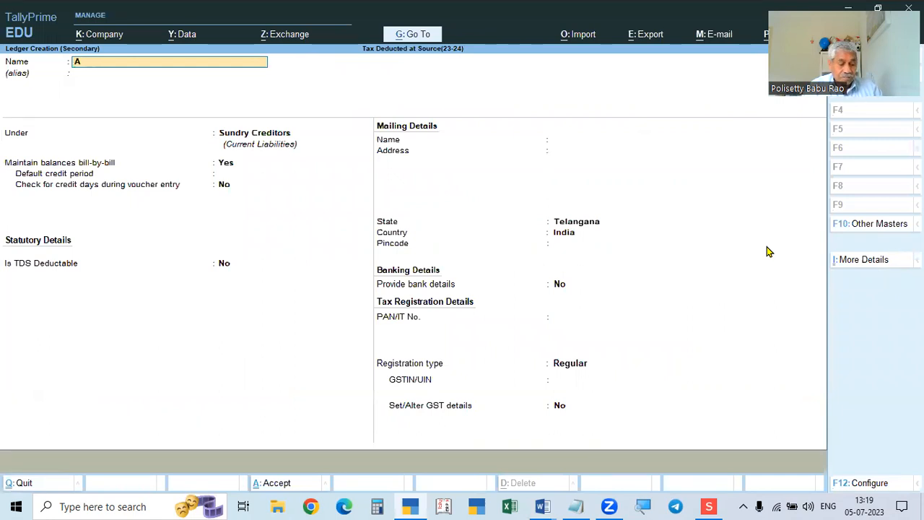
pyautogui.write('BC P')
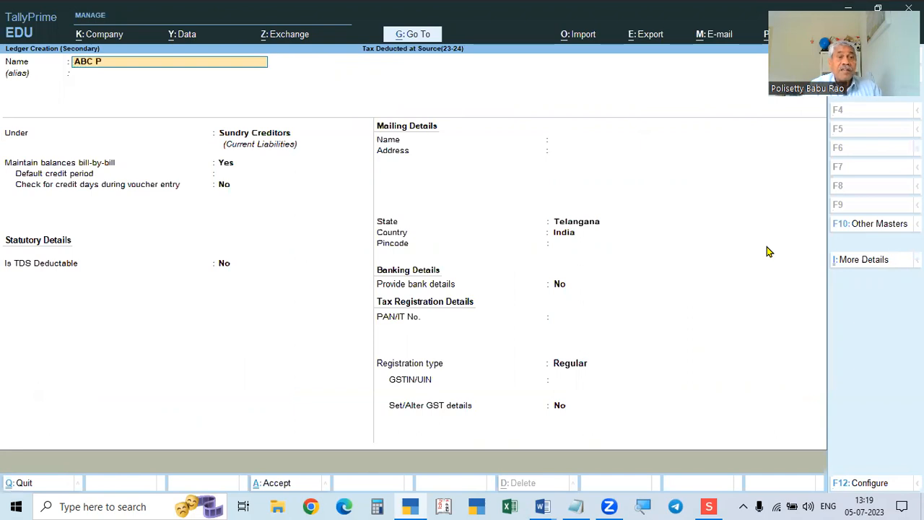
pyautogui.write('LACEMEN')
pyautogui.press('Return')
pyautogui.press('Return')
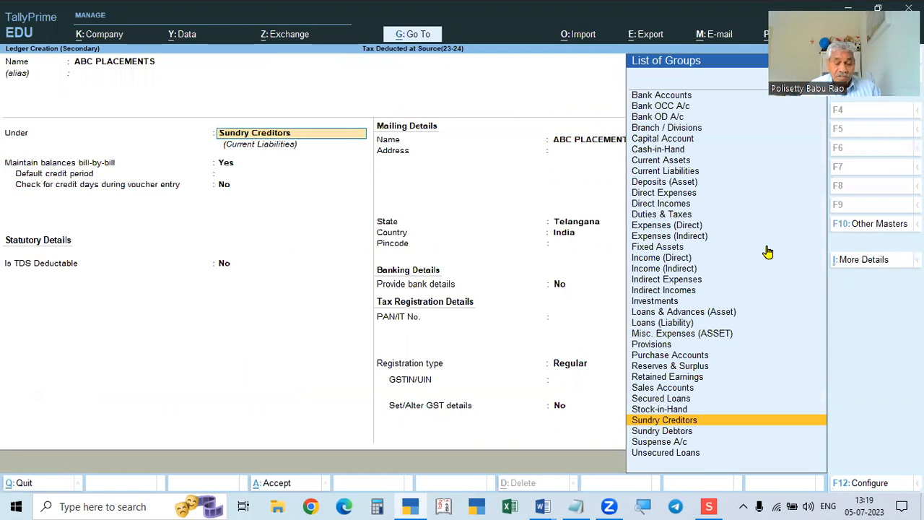
pyautogui.press('Return')
pyautogui.press('Return')
pyautogui.press('Return')
pyautogui.press('Return')
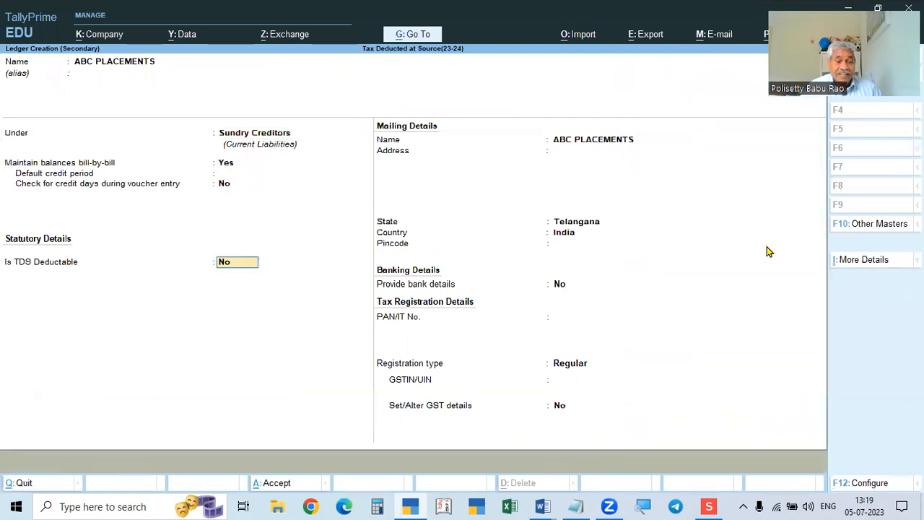
pyautogui.write('Y')
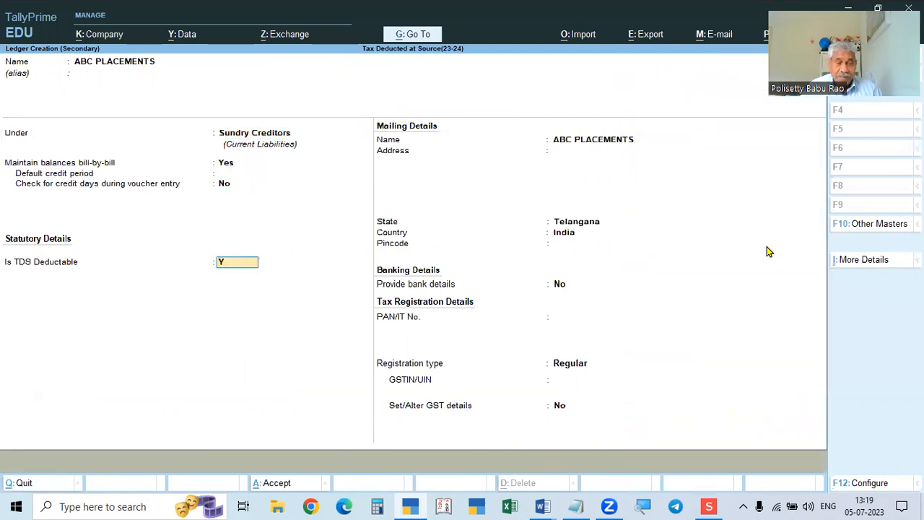
pyautogui.press('Return')
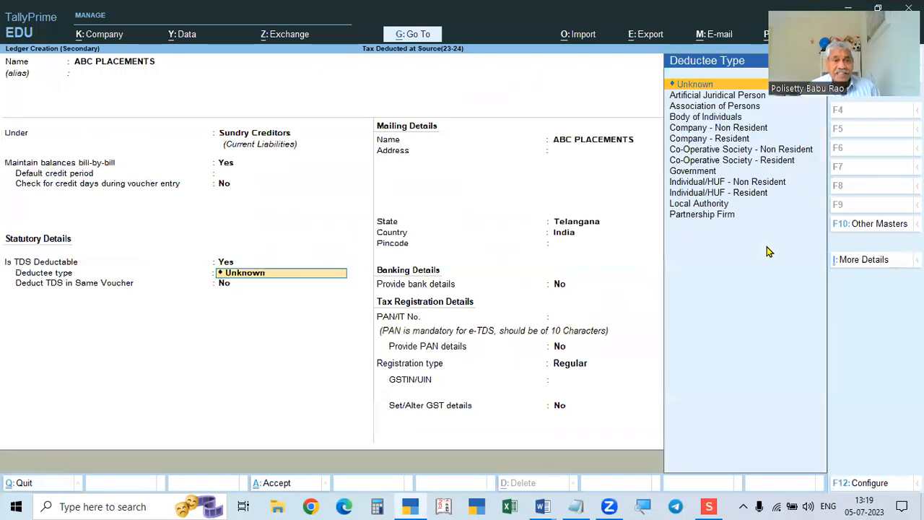
# Copy ABC Placements' GSTIN from the assignment document.
pyautogui.hotkey('alt', 'Tab')
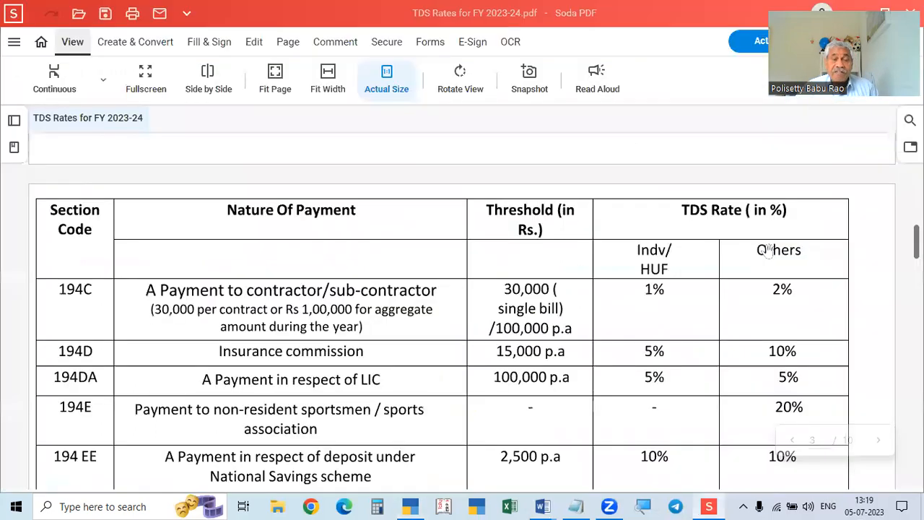
pyautogui.hotkey('alt', 'Tab')
pyautogui.scroll(-1, 746, 231)
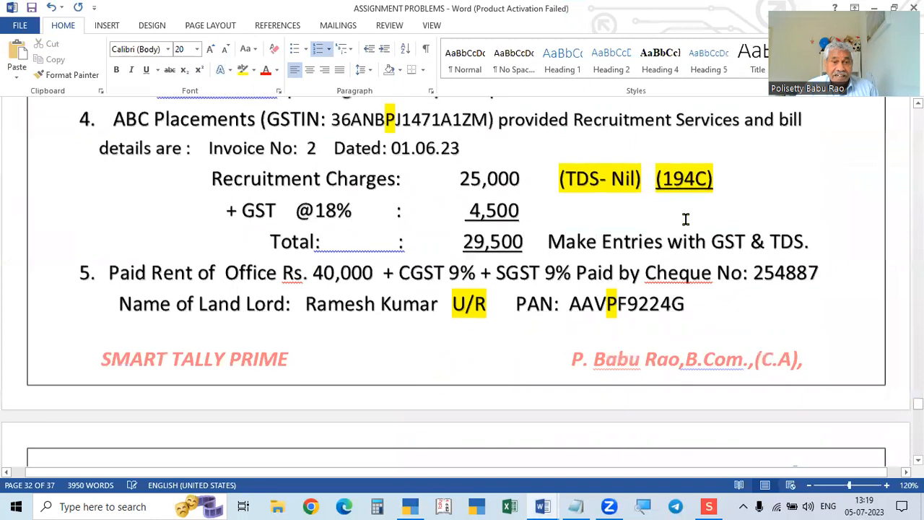
pyautogui.scroll(1, 324, 190)
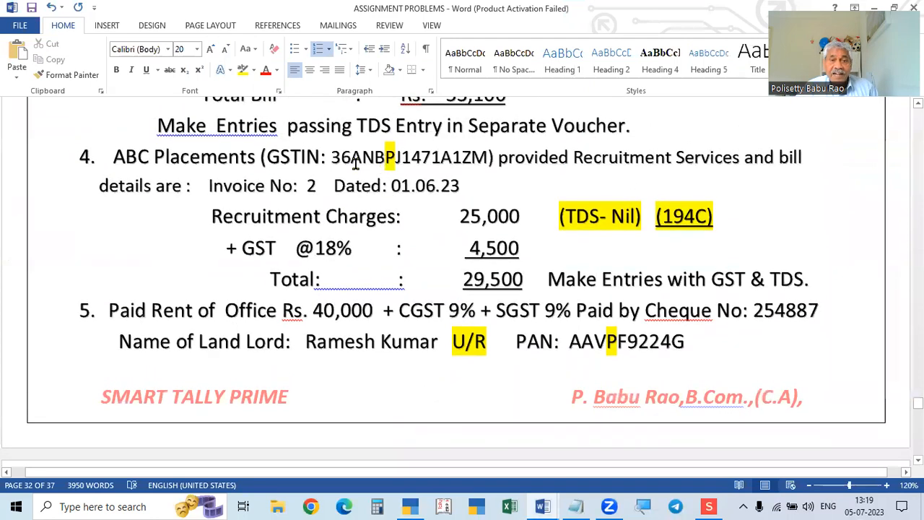
pyautogui.moveTo(330, 157); pyautogui.dragTo(488, 155)
pyautogui.hotkey('ctrl', 'c')
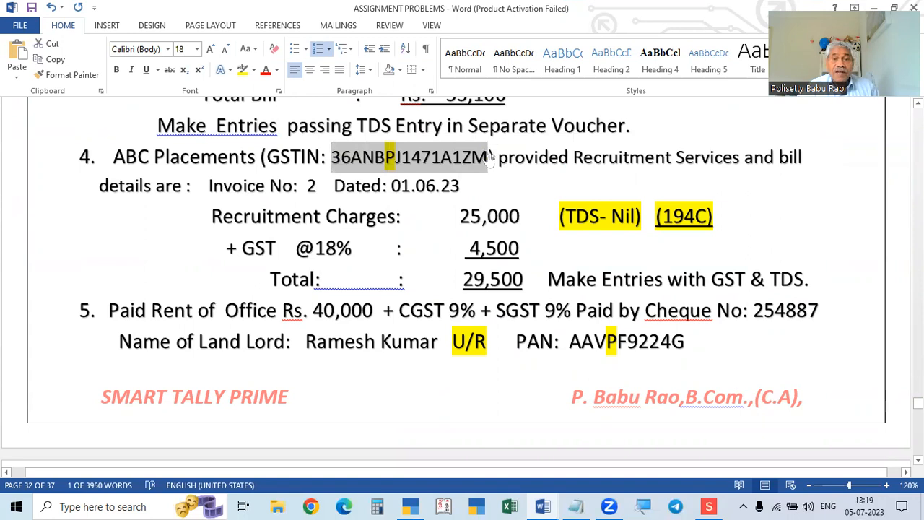
pyautogui.hotkey('alt', 'Tab')
pyautogui.hotkey('alt', 'Tab')
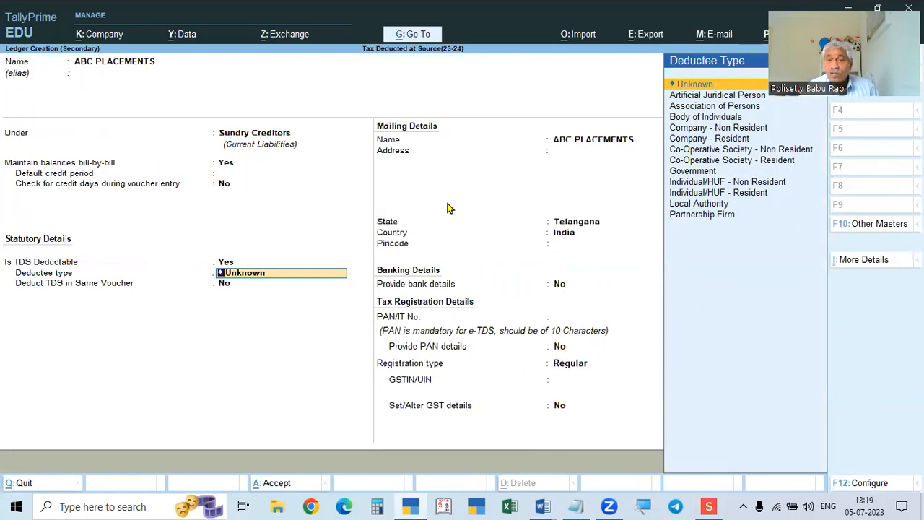
# Set deductee type to Individual/HUF - Resident with TDS deducted in the same voucher.
pyautogui.press('Down')
pyautogui.press('Down')
pyautogui.press('Down')
pyautogui.press('Down')
pyautogui.press('Down')
pyautogui.press('Down')
pyautogui.press('Down')
pyautogui.press('Down')
pyautogui.press('Down')
pyautogui.press('Down')
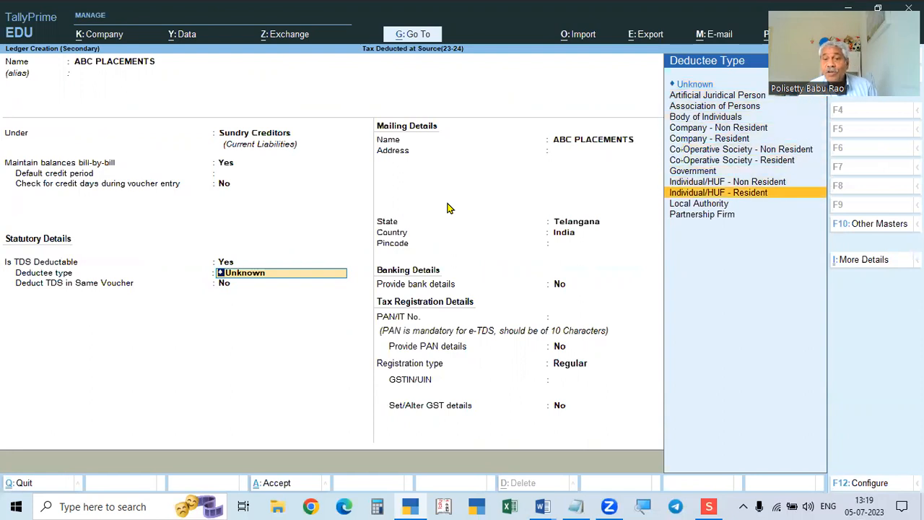
pyautogui.press('Return')
pyautogui.press('y')
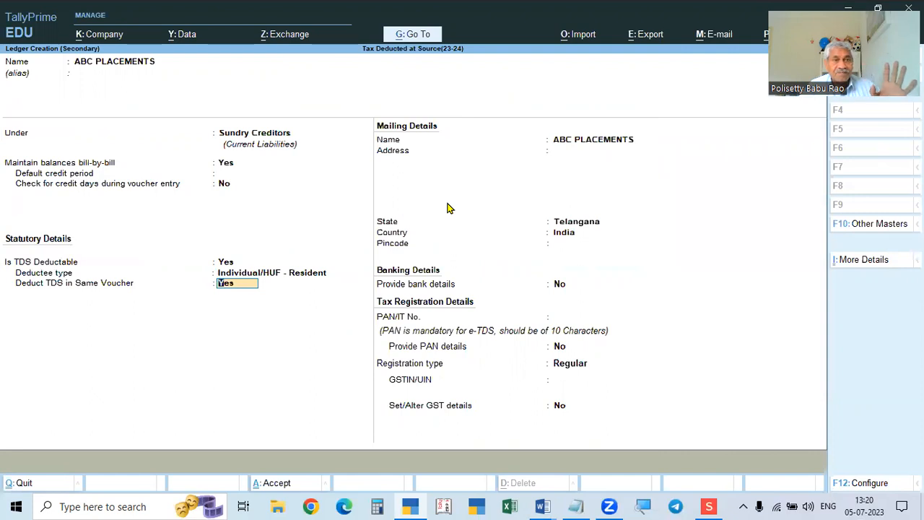
pyautogui.press('Return')
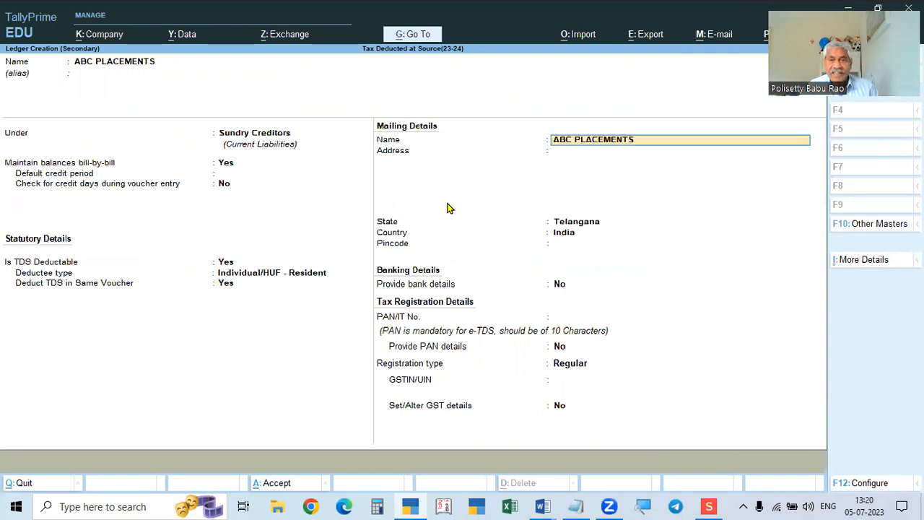
pyautogui.press('Return')
pyautogui.press('Return')
pyautogui.press('Return')
pyautogui.press('Return')
pyautogui.press('Return')
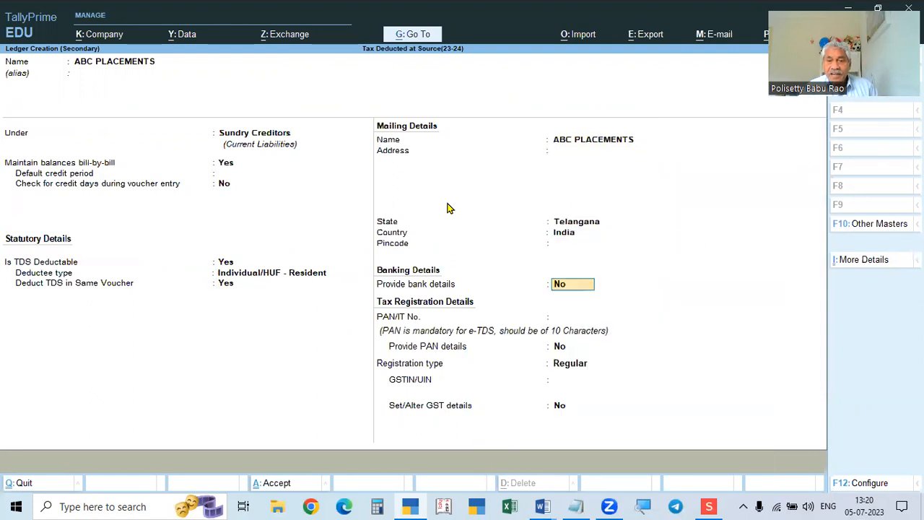
# Enter the PAN trimmed from the GSTIN, keep Regular registration, and enter the GSTIN.
pyautogui.hotkey('ctrl', 'v')
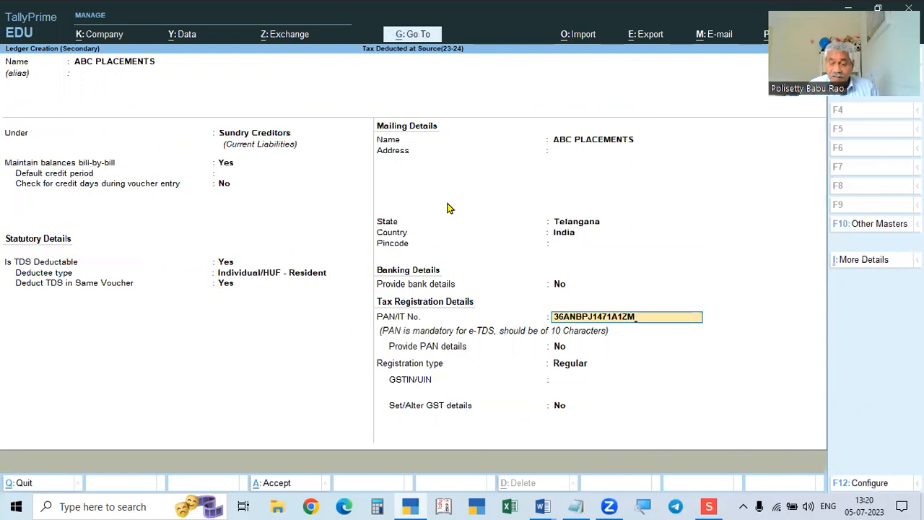
pyautogui.press('BackSpace')
pyautogui.press('BackSpace')
pyautogui.press('BackSpace')
pyautogui.press('Home')
pyautogui.press('Delete')
pyautogui.press('Delete')
pyautogui.press('Return')
pyautogui.press('Return')
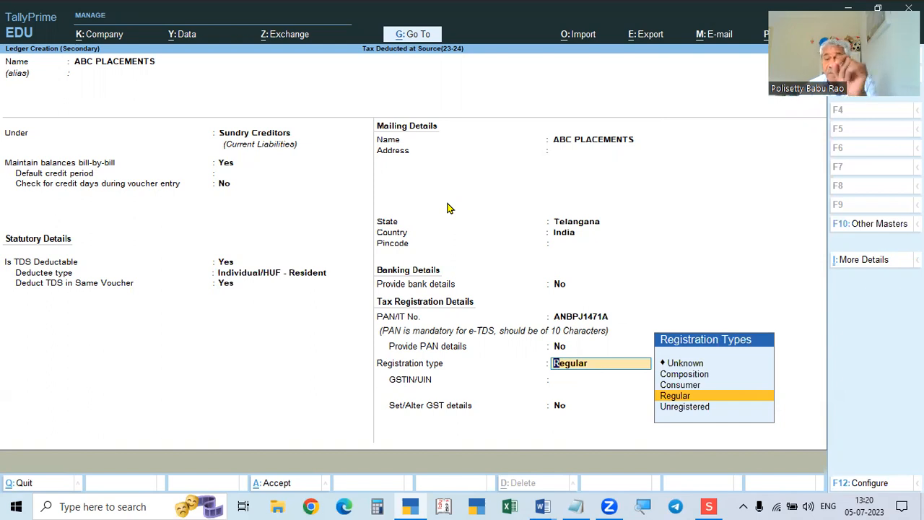
pyautogui.press('Return')
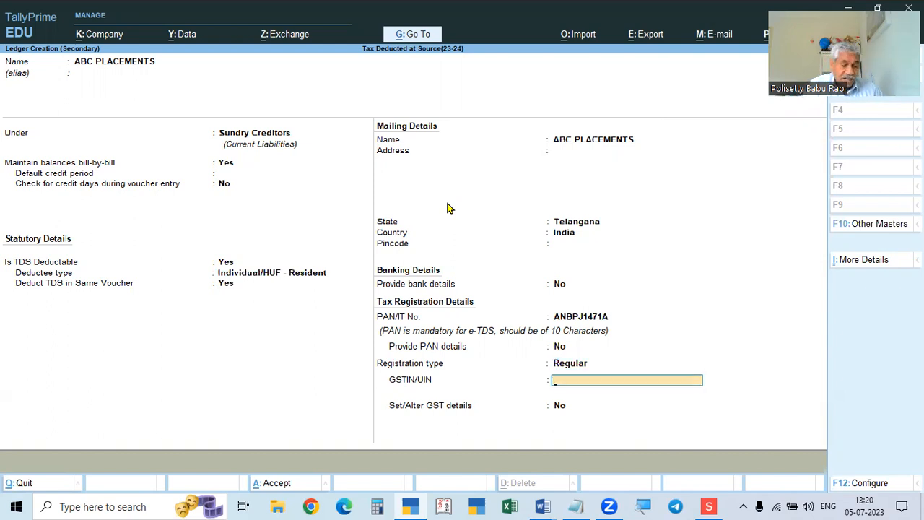
pyautogui.press('Return')
pyautogui.press('Return')
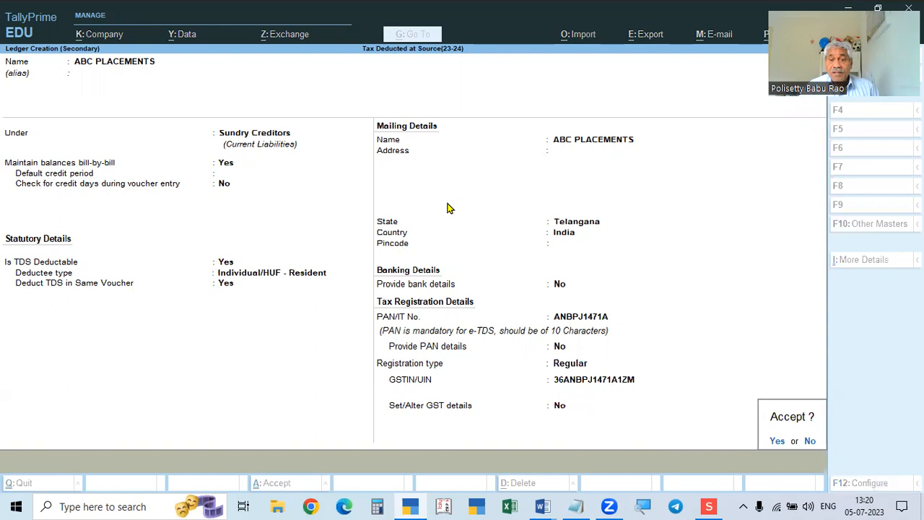
pyautogui.press('Return')
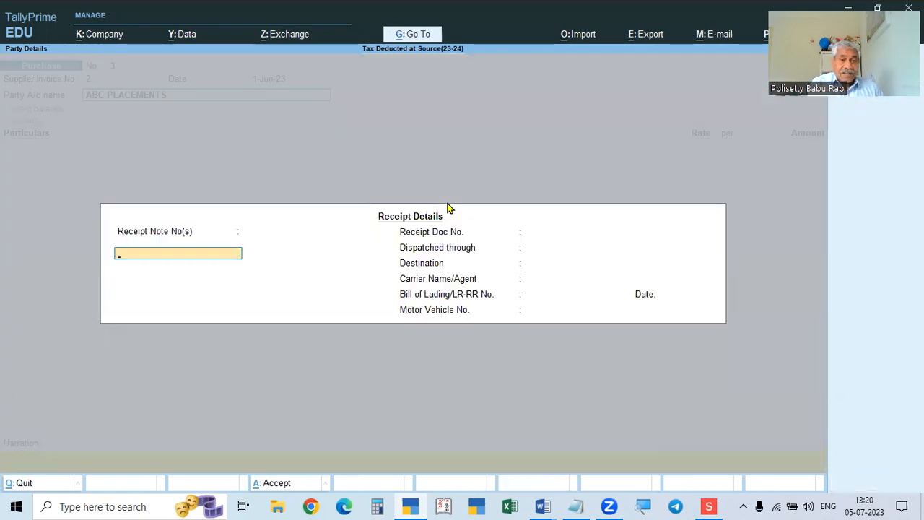
# Add Recruitment Charges of 25,000 as the voucher's expense row.
pyautogui.hotkey('ctrl', 'a')
pyautogui.hotkey('ctrl', 'a')
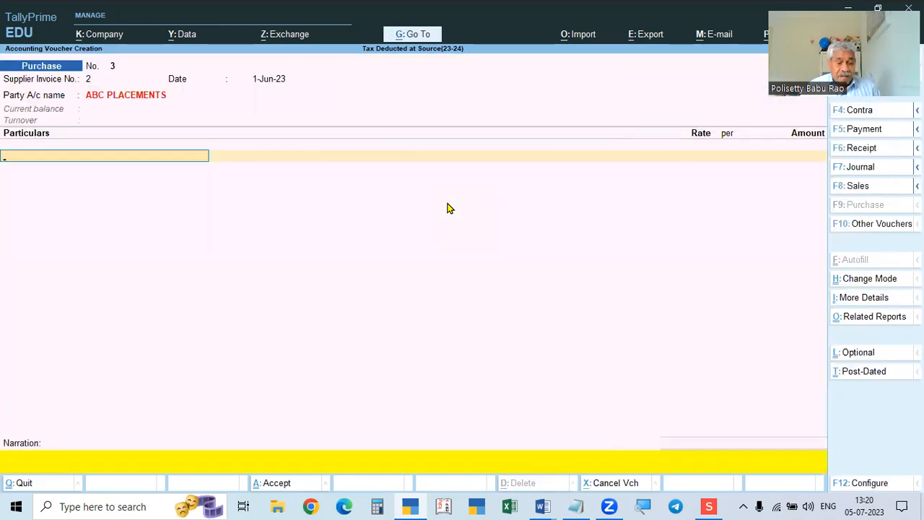
pyautogui.hotkey('alt', 'Tab')
pyautogui.hotkey('alt', 'Tab')
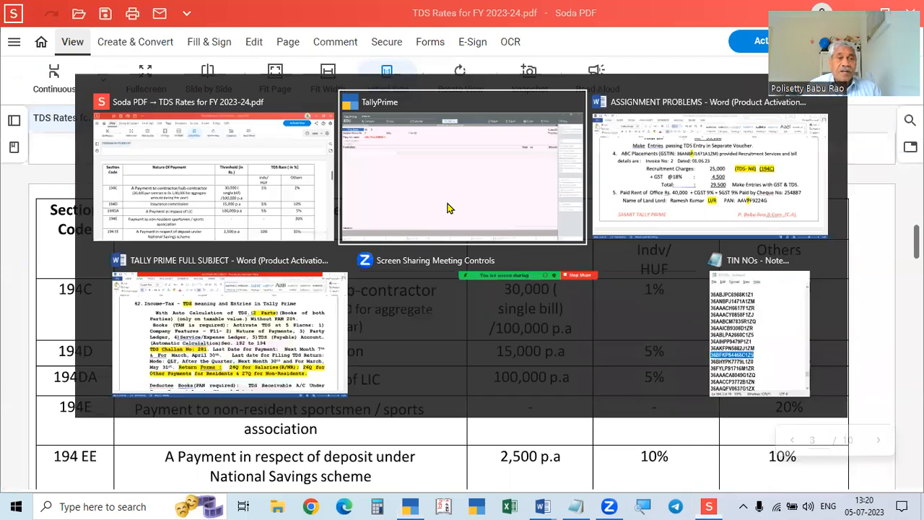
pyautogui.write('Re')
pyautogui.press('Return')
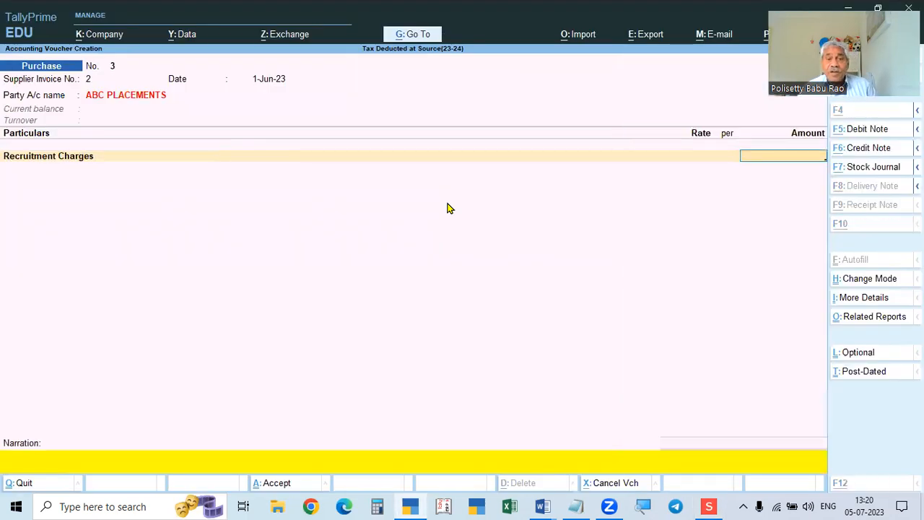
pyautogui.hotkey('alt', 'Tab')
pyautogui.hotkey('alt', 'Tab')
pyautogui.scroll(-1, 473, 259)
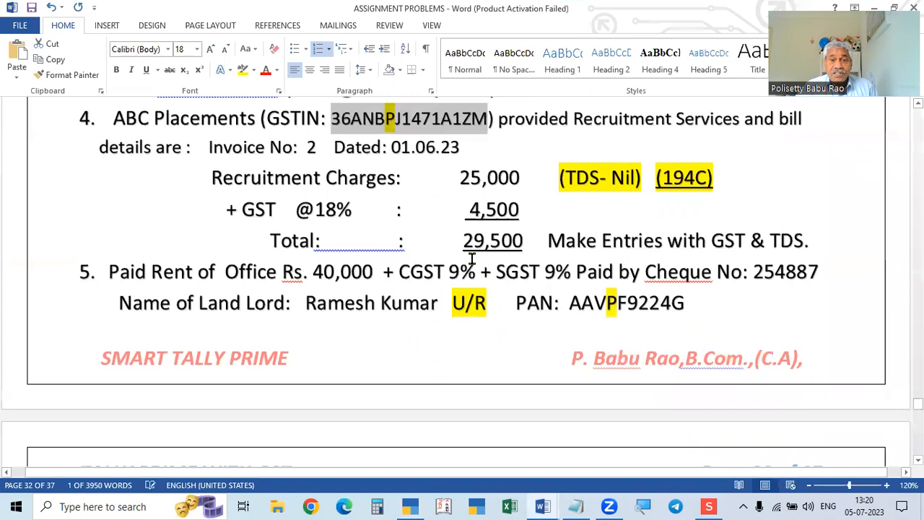
pyautogui.scroll(1, 472, 259)
pyautogui.hotkey('alt', 'Tab')
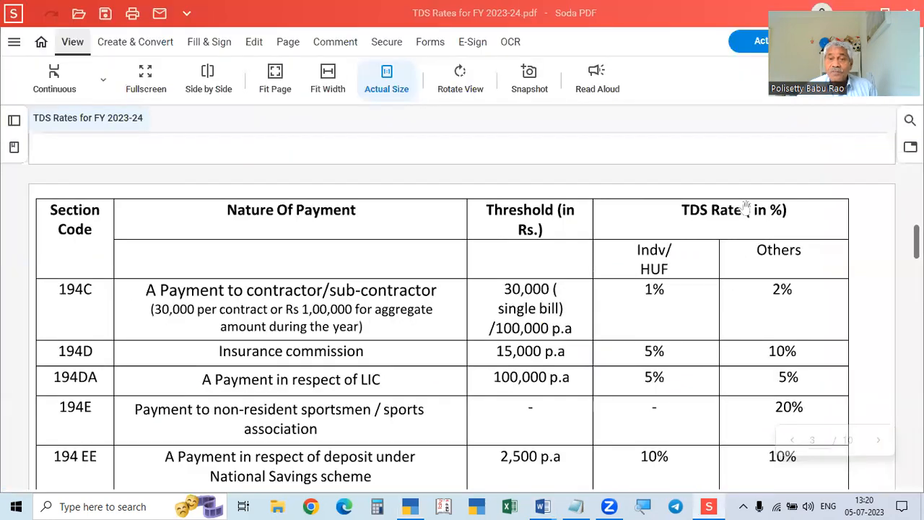
pyautogui.hotkey('alt', 'Tab')
pyautogui.hotkey('alt', 'Tab')
pyautogui.write('25,000')
pyautogui.press('Return')
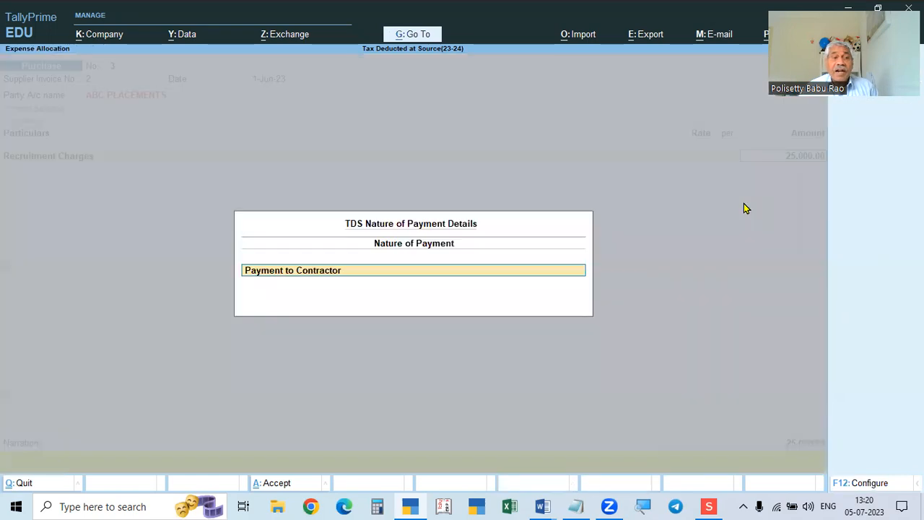
# Keep Payment to Contractor as nature and add CGST and SGST rows of 2,250 each.
pyautogui.press('Return')
pyautogui.press('Return')
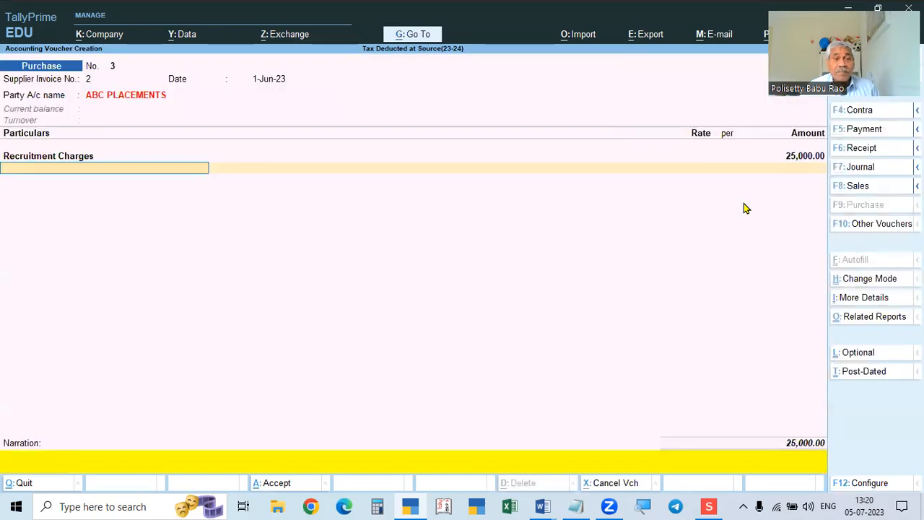
pyautogui.write('cgs')
pyautogui.press('Return')
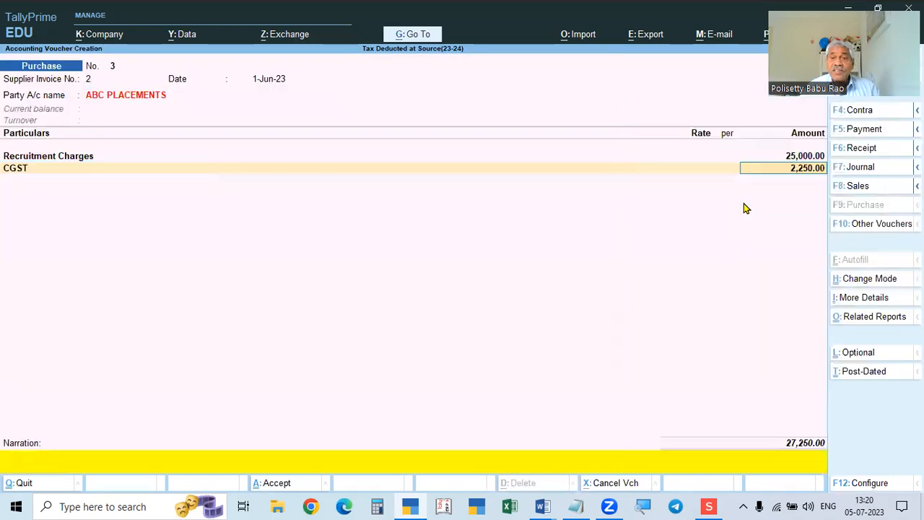
pyautogui.press('Return')
pyautogui.write('sgst')
pyautogui.press('Return')
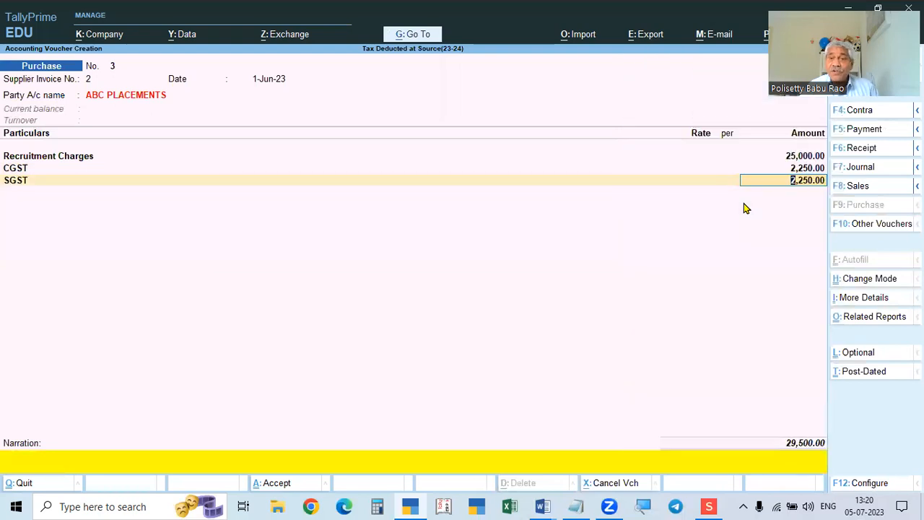
pyautogui.press('Return')
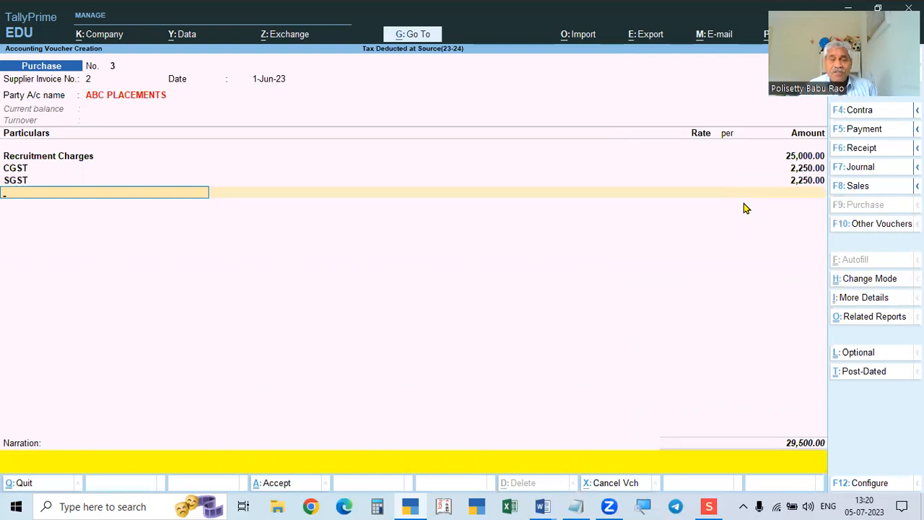
# Add TDS Payable to the voucher with a nil amount.
pyautogui.click(800, 158)
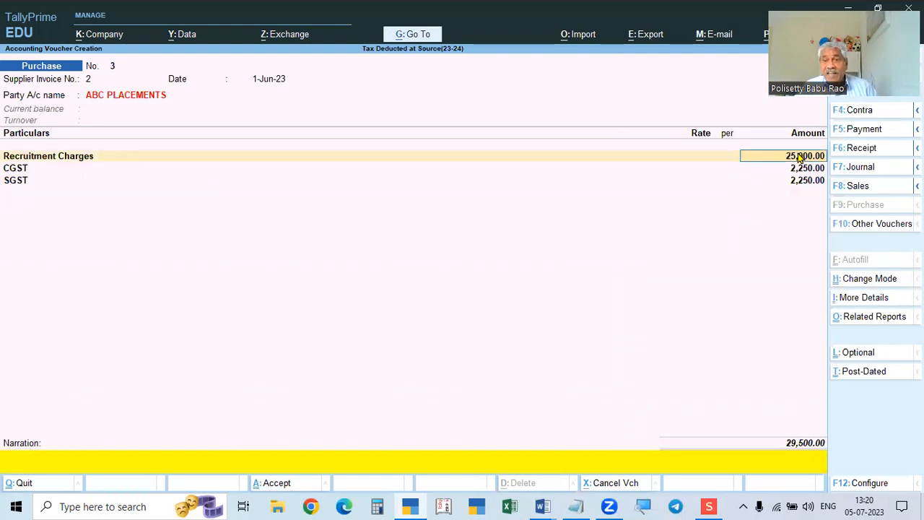
pyautogui.press('Return')
pyautogui.press('Return')
pyautogui.press('Return')
pyautogui.press('Return')
pyautogui.press('Return')
pyautogui.press('Return')
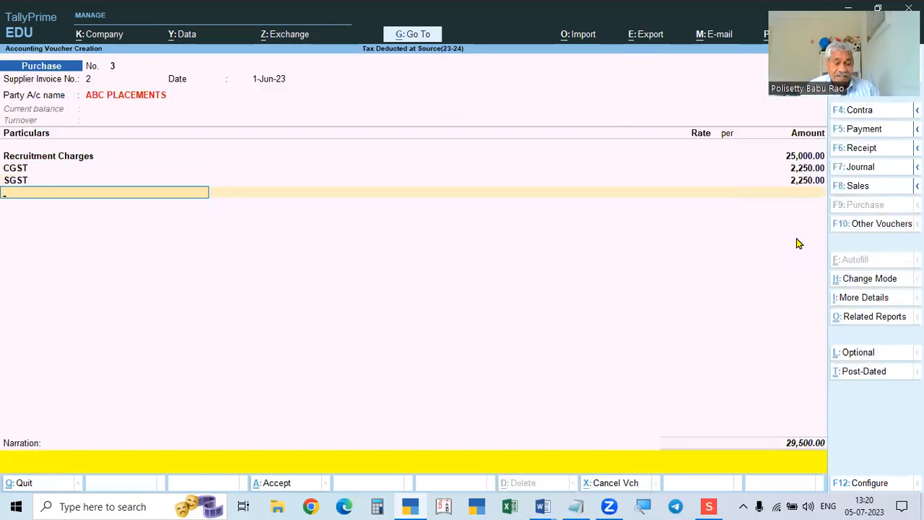
pyautogui.write('Tds')
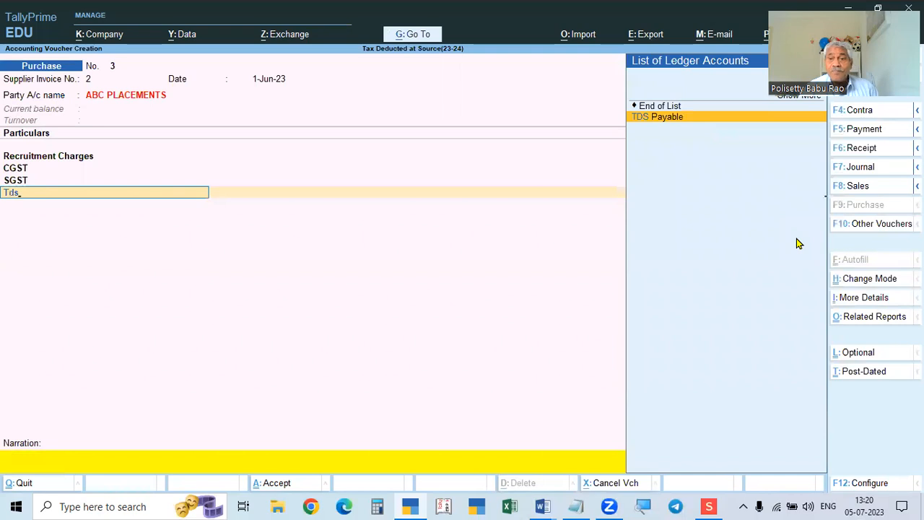
pyautogui.press('Return')
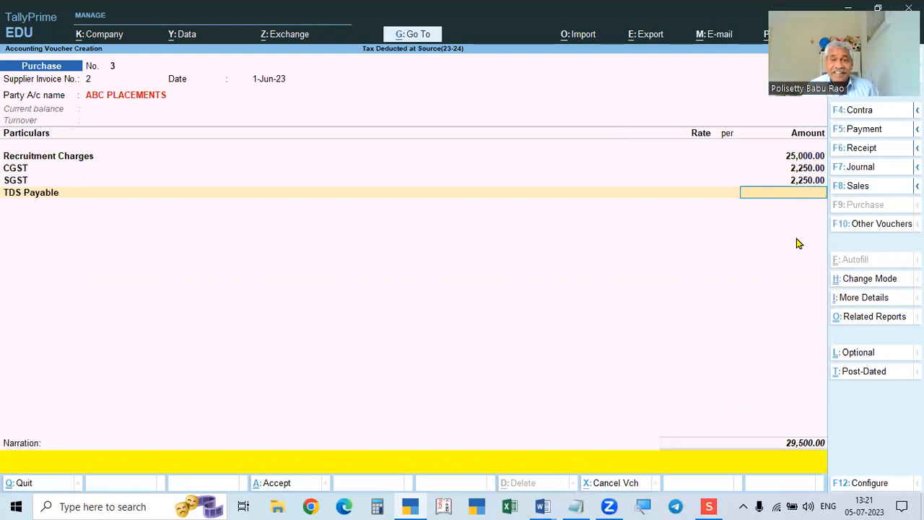
pyautogui.press('Return')
# Complete bill-wise details and save voucher No. 3 totalling 29,500.00.
pyautogui.press('Return')
pyautogui.press('Return')
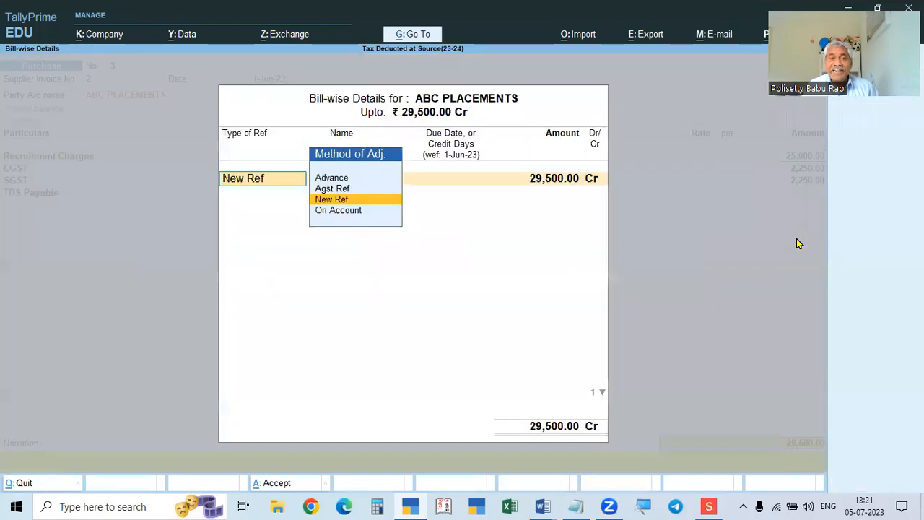
pyautogui.press('Return')
pyautogui.press('Return')
pyautogui.press('Return')
pyautogui.press('Return')
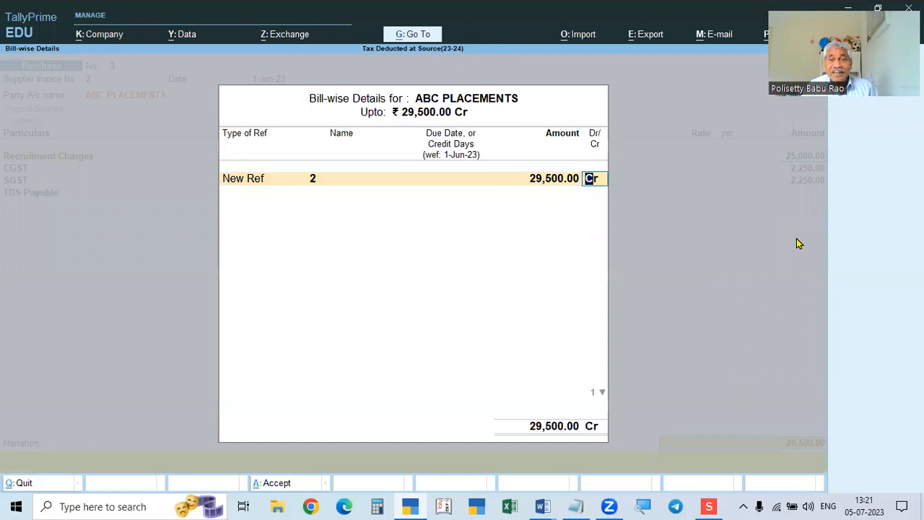
pyautogui.press('Return')
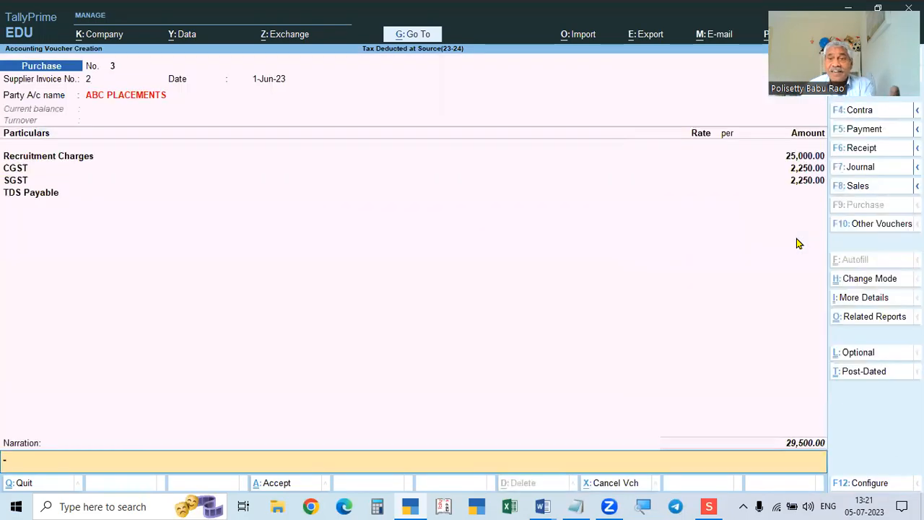
pyautogui.press('Return')
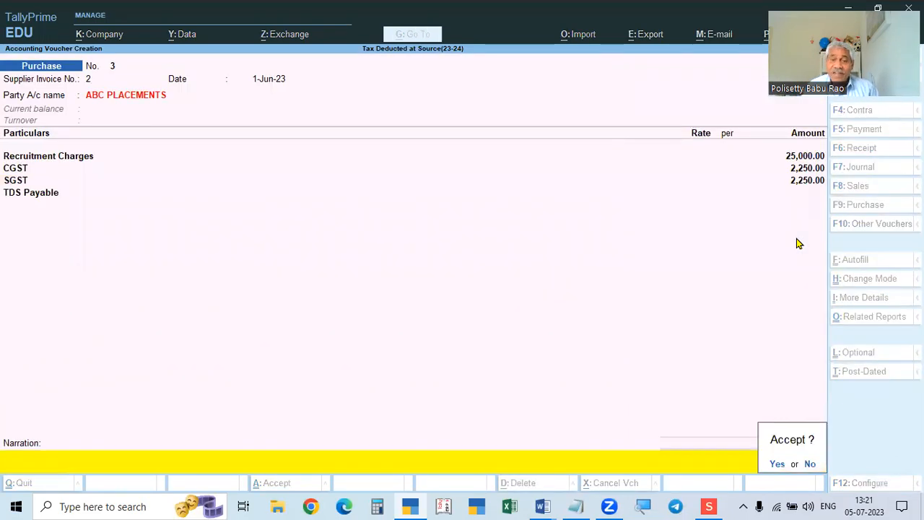
pyautogui.press('Return')
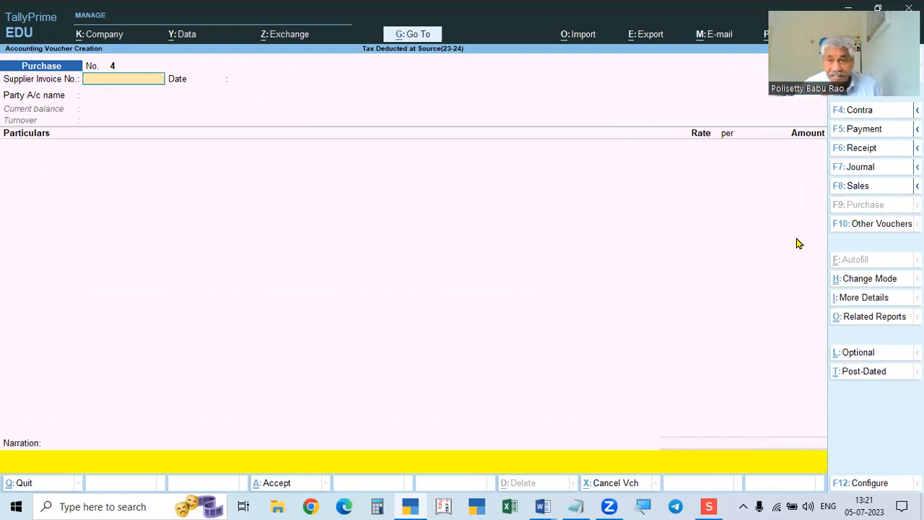
# Check the problem in Word, then leave the blank purchase voucher.
pyautogui.hotkey('alt', 'Tab')
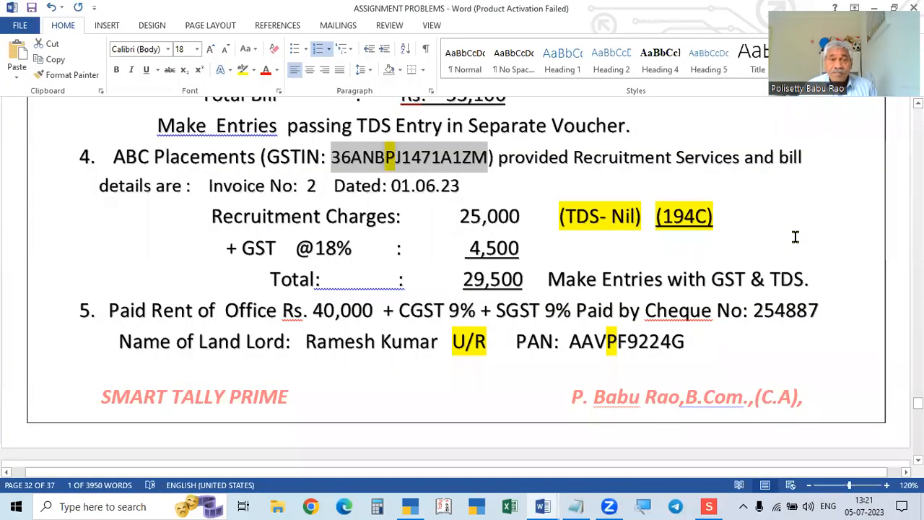
pyautogui.hotkey('alt', 'Tab')
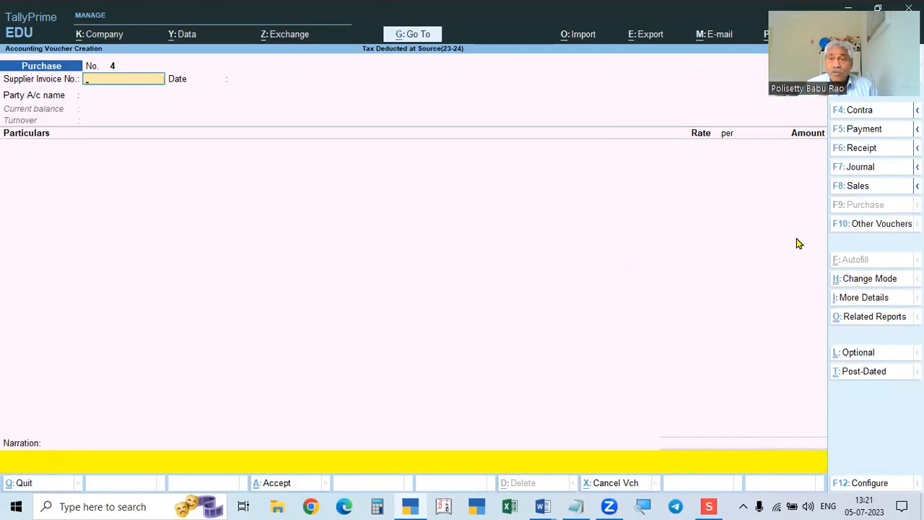
pyautogui.press('Escape')
# Quit voucher entry and view the Ram Placements Pvt Ltd ledger report and its purchase voucher.
pyautogui.press('y')
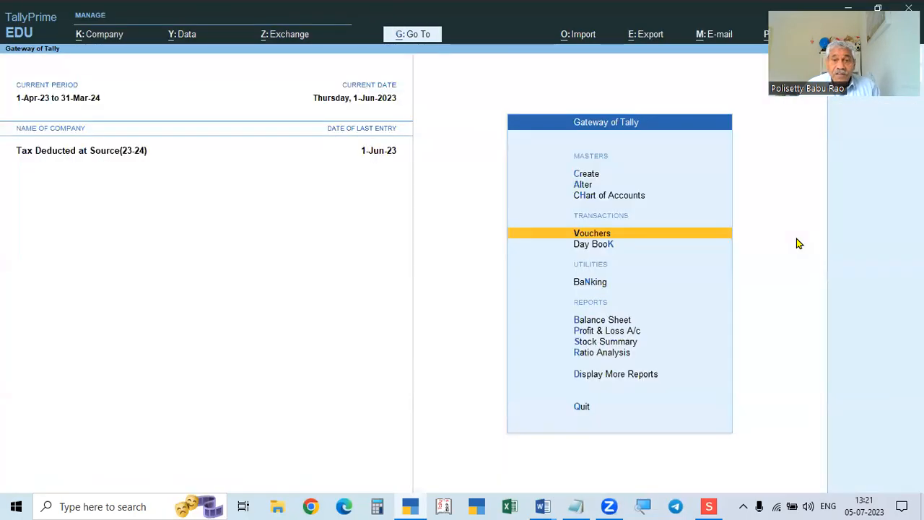
pyautogui.press('d')
pyautogui.press('a')
pyautogui.press('l')
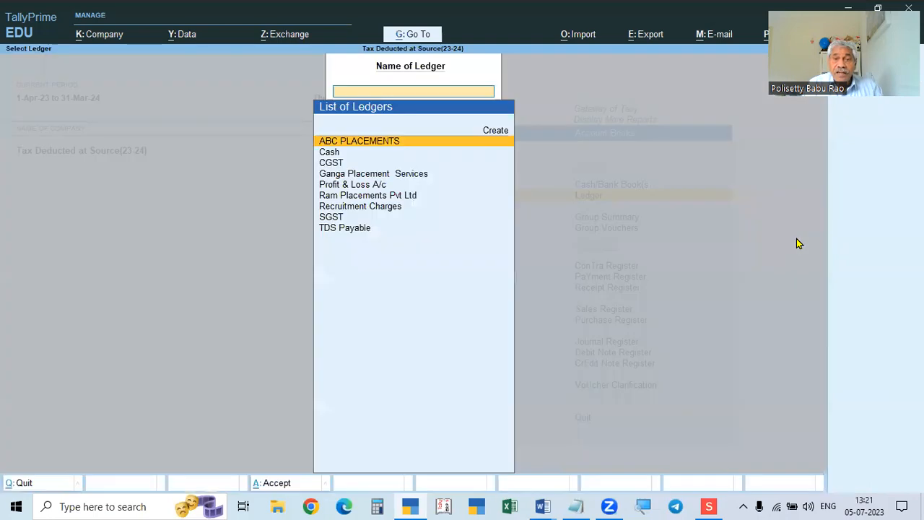
pyautogui.press('Down')
pyautogui.press('Down')
pyautogui.press('Down')
pyautogui.press('Down')
pyautogui.press('Down')
pyautogui.press('Down')
pyautogui.press('Up')
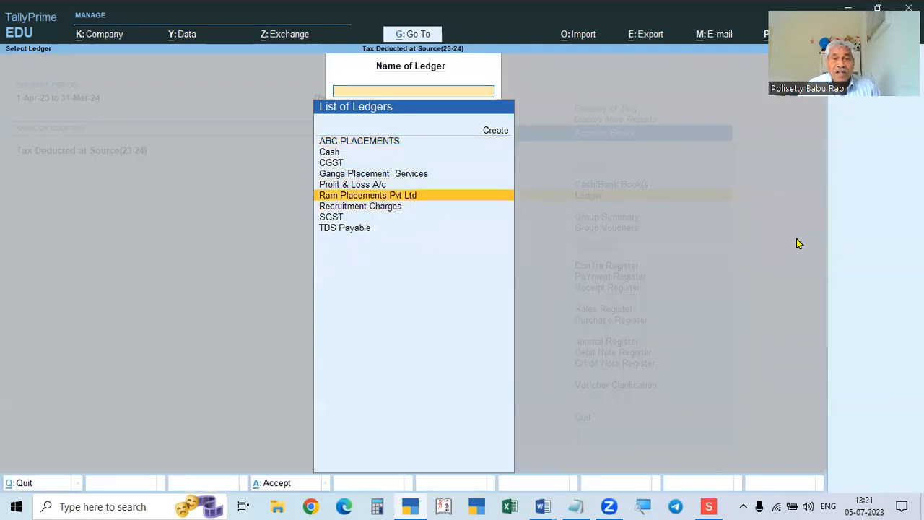
pyautogui.press('Return')
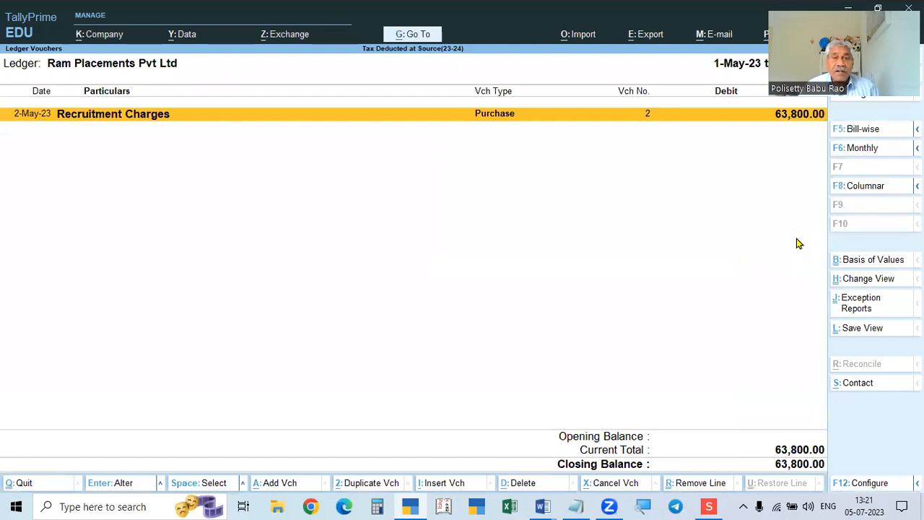
pyautogui.press('Return')
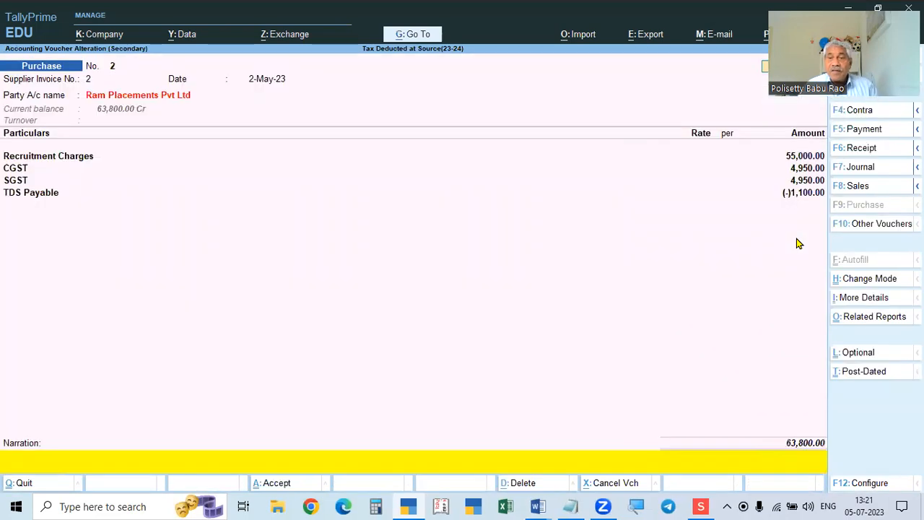
pyautogui.press('Escape')
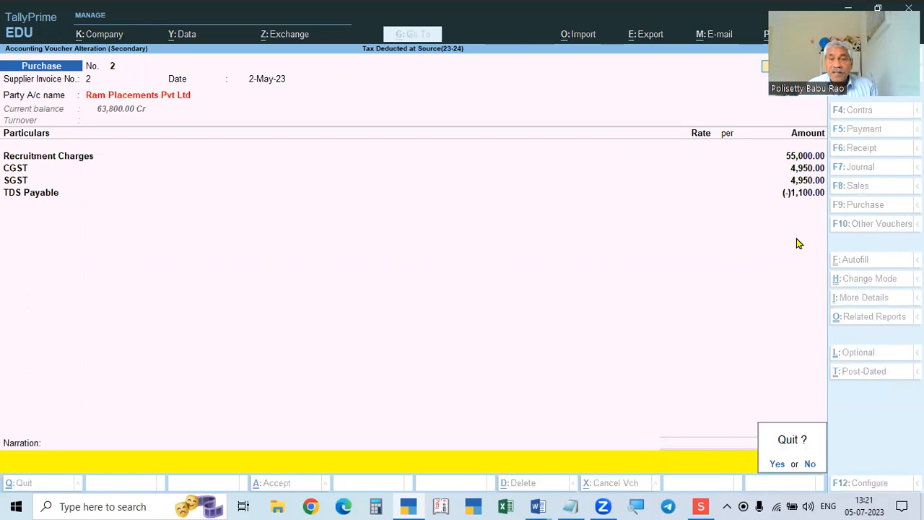
pyautogui.press('Return')
pyautogui.press('Escape')
# Review the ABC PLACEMENTS ledger report and its purchase voucher.
pyautogui.press('Up')
pyautogui.press('Up')
pyautogui.press('Up')
pyautogui.press('Up')
pyautogui.press('Up')
pyautogui.press('Return')
pyautogui.press('Return')
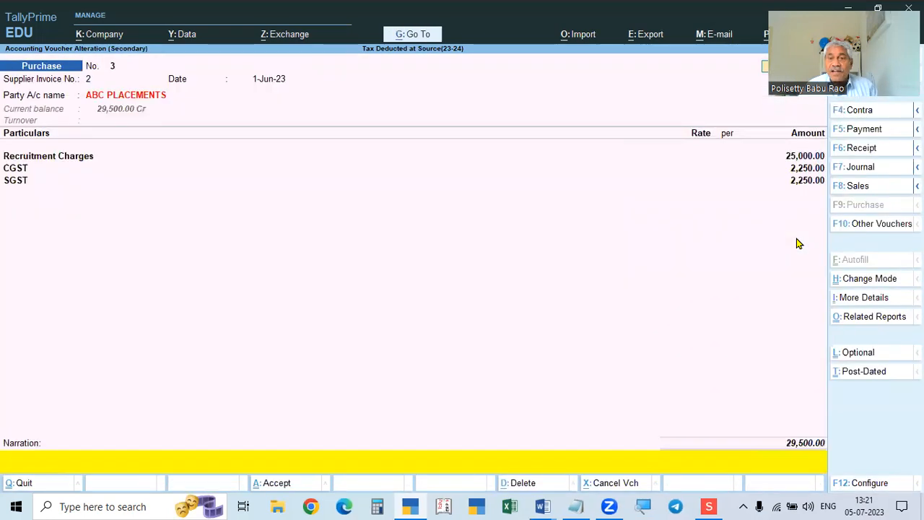
pyautogui.press('Escape')
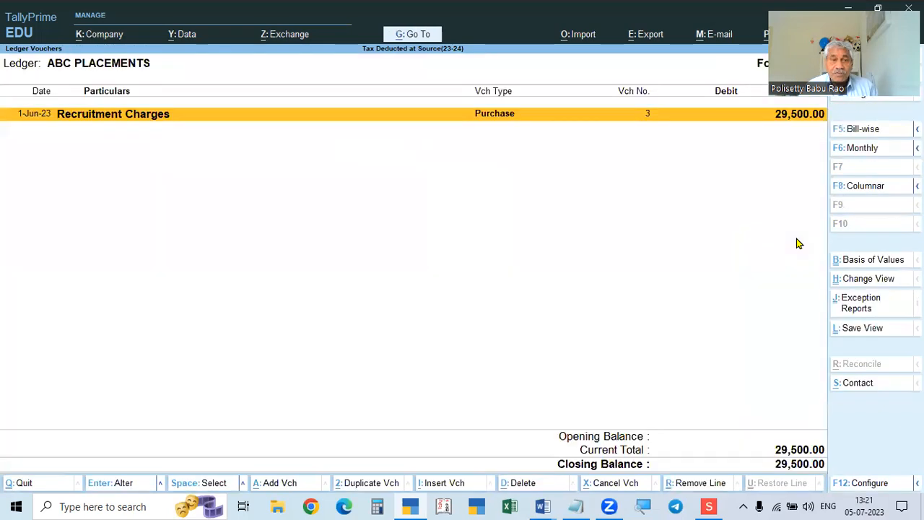
pyautogui.press('Escape')
pyautogui.press('Down')
pyautogui.press('Down')
pyautogui.press('Down')
pyautogui.press('Down')
pyautogui.press('Down')
pyautogui.press('Up')
pyautogui.press('Down')
# Open Ram Placements voucher No. 2 and alter its party ledger.
pyautogui.press('Return')
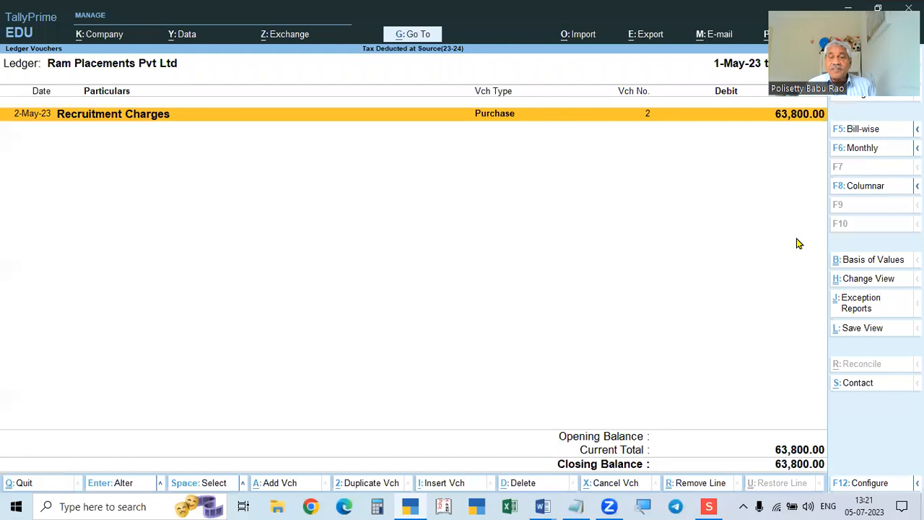
pyautogui.press('Return')
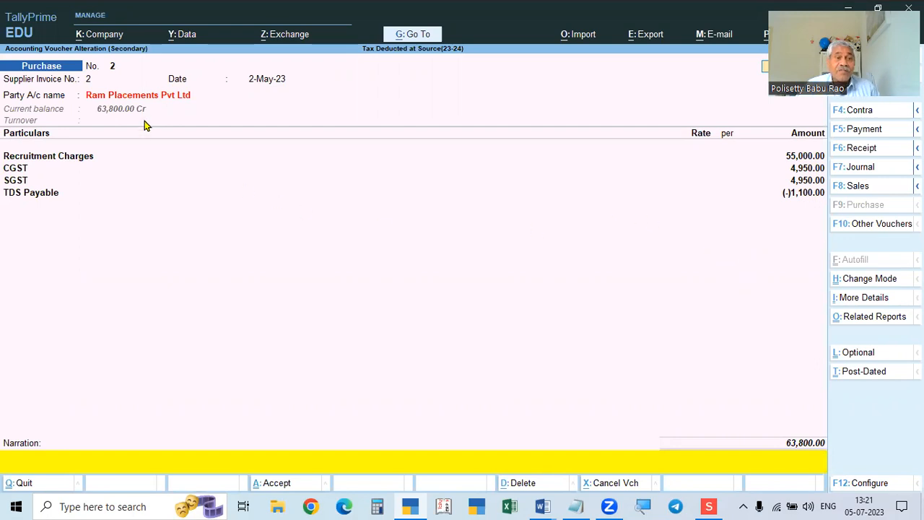
pyautogui.click(157, 98)
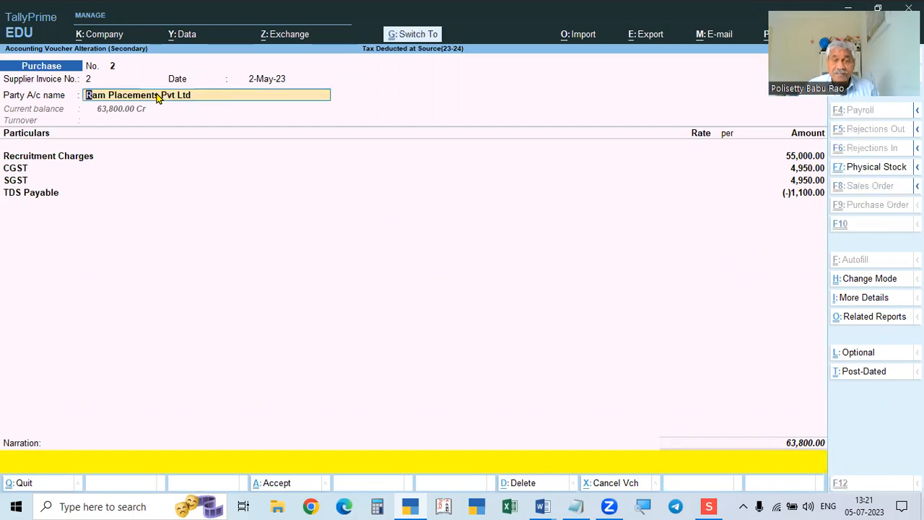
pyautogui.hotkey('ctrl', 'Return')
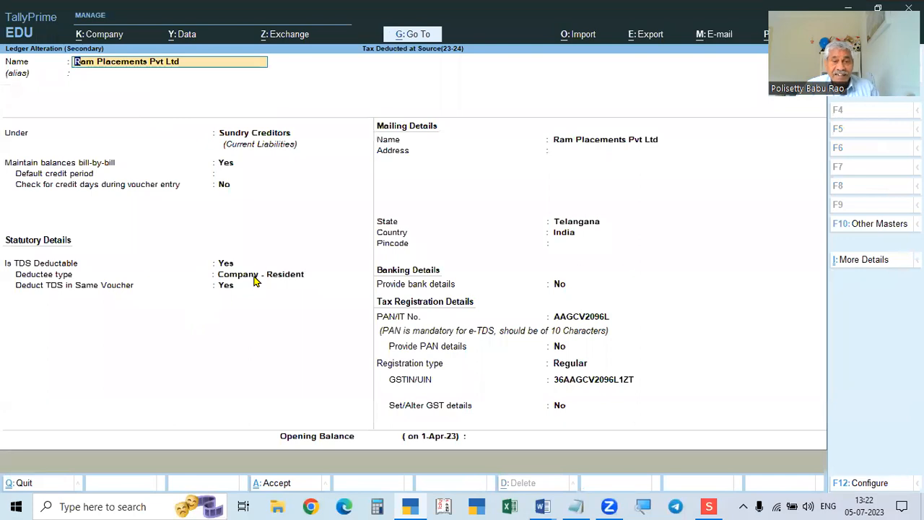
# Clear the PAN/IT No. in the Ram Placements Pvt Ltd ledger and save it.
pyautogui.click(581, 322)
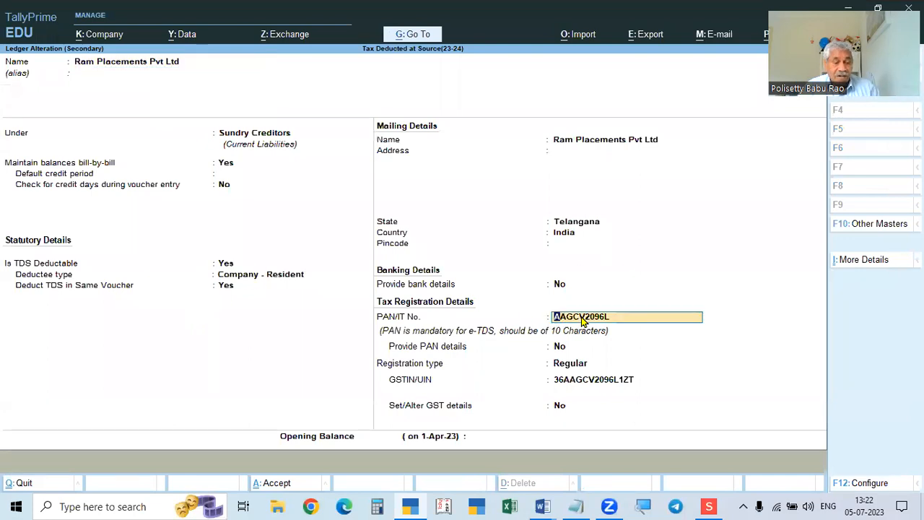
pyautogui.press('BackSpace')
pyautogui.press('Return')
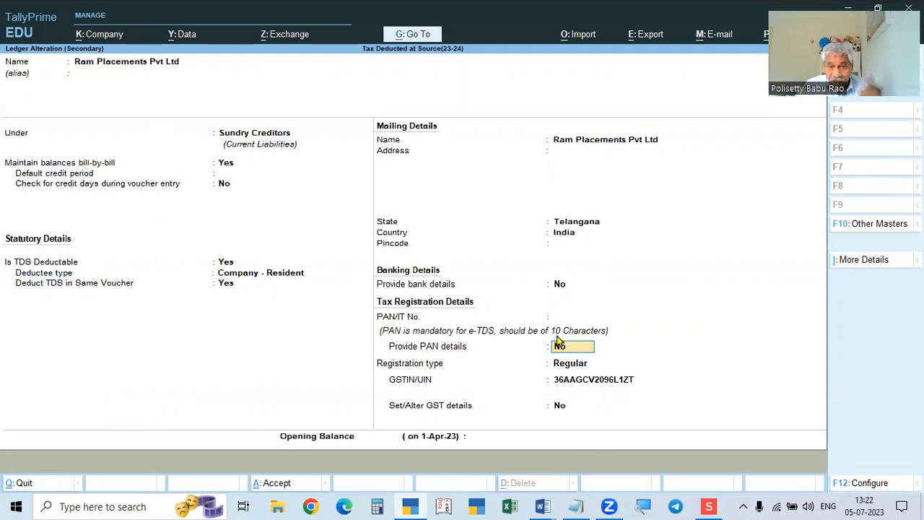
pyautogui.press('Return')
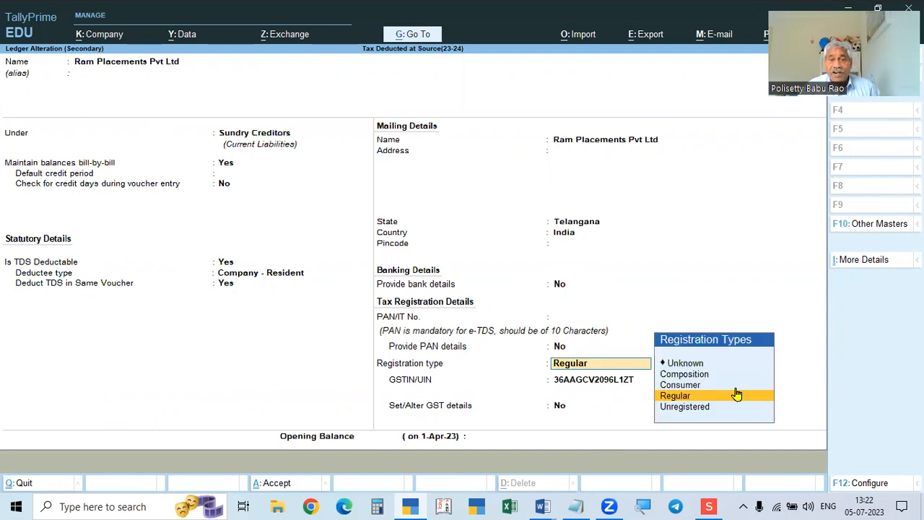
pyautogui.hotkey('ctrl', 'a')
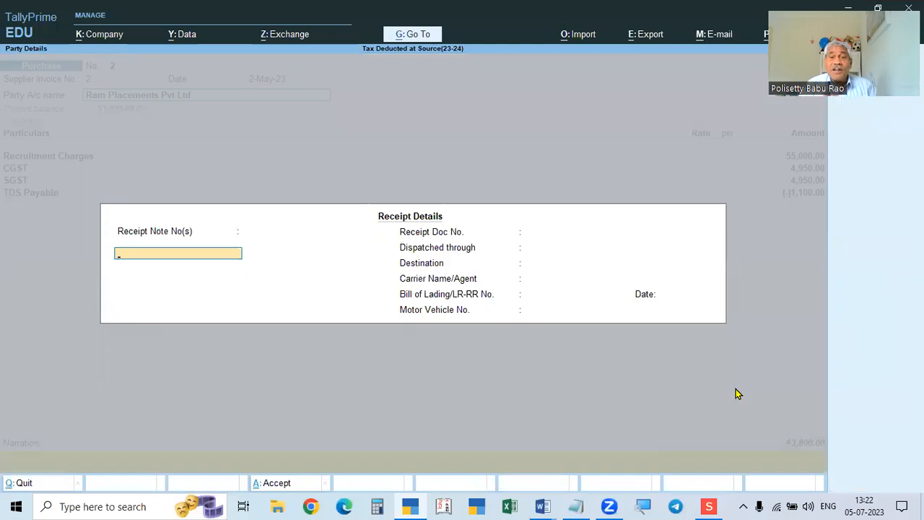
# Re-accept voucher No. 2 with Ram Placements Pvt Ltd as supplier, then return to Gateway of Tally.
pyautogui.hotkey('ctrl', 'a')
pyautogui.write('A')
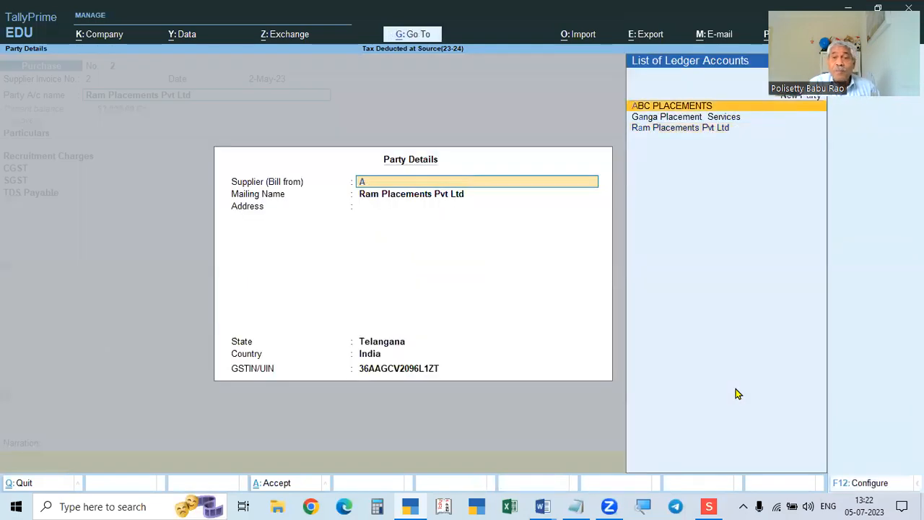
pyautogui.press('BackSpace')
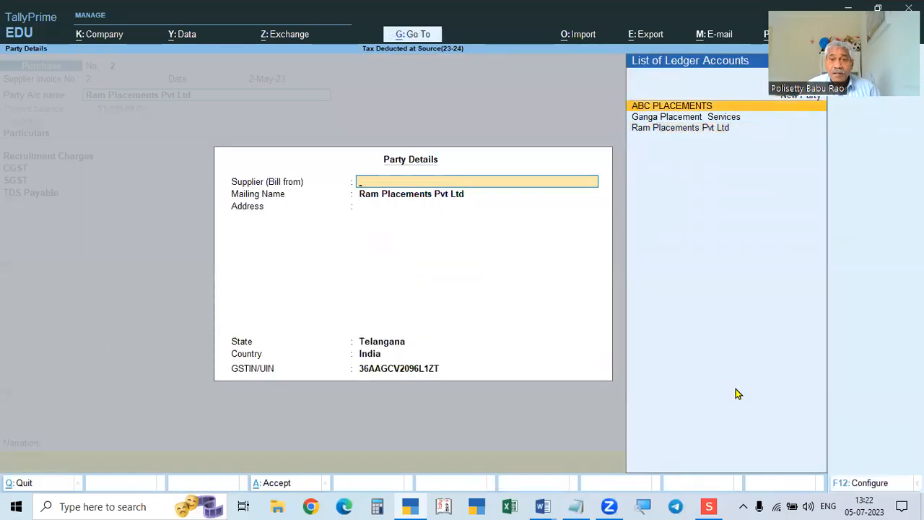
pyautogui.press('Down')
pyautogui.press('Down')
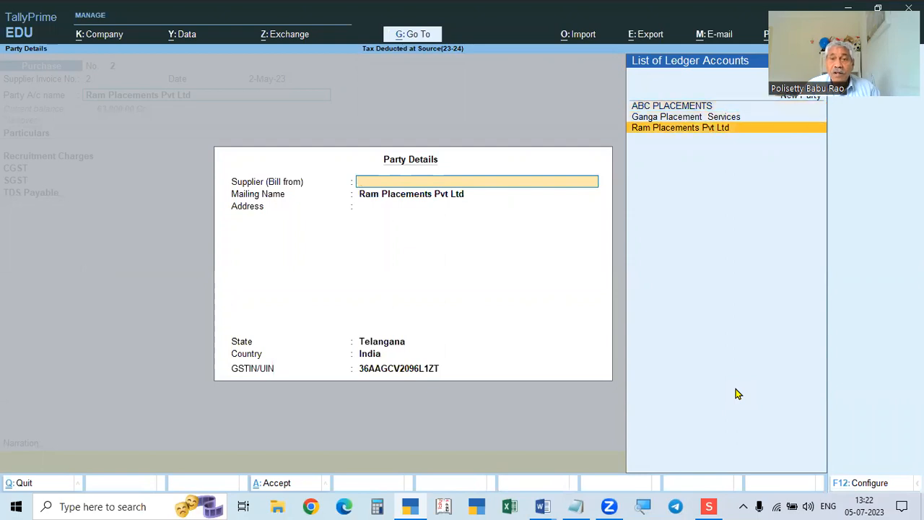
pyautogui.press('Return')
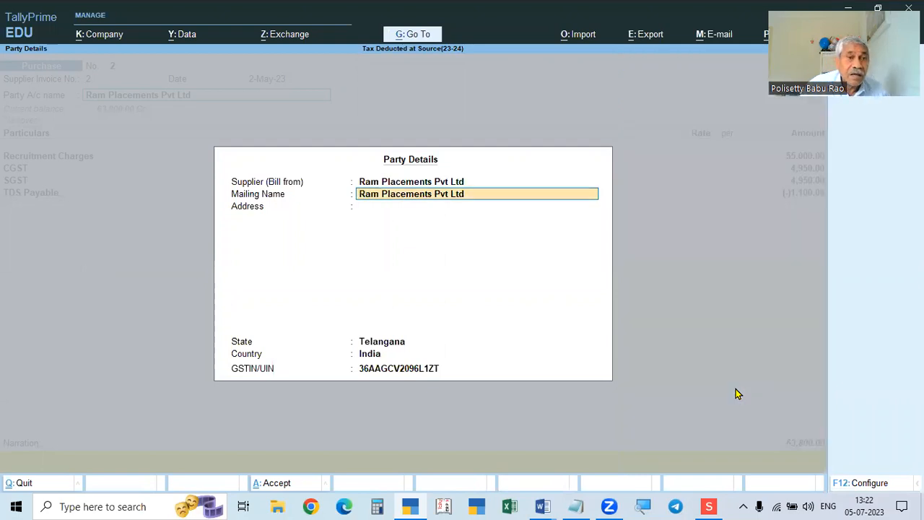
pyautogui.press('Return')
pyautogui.press('Return')
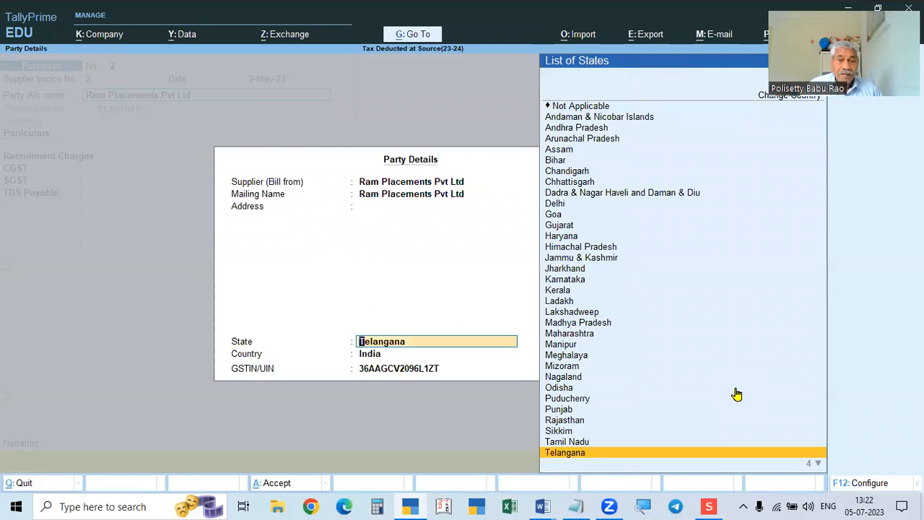
pyautogui.press('Return')
pyautogui.press('Return')
pyautogui.press('Return')
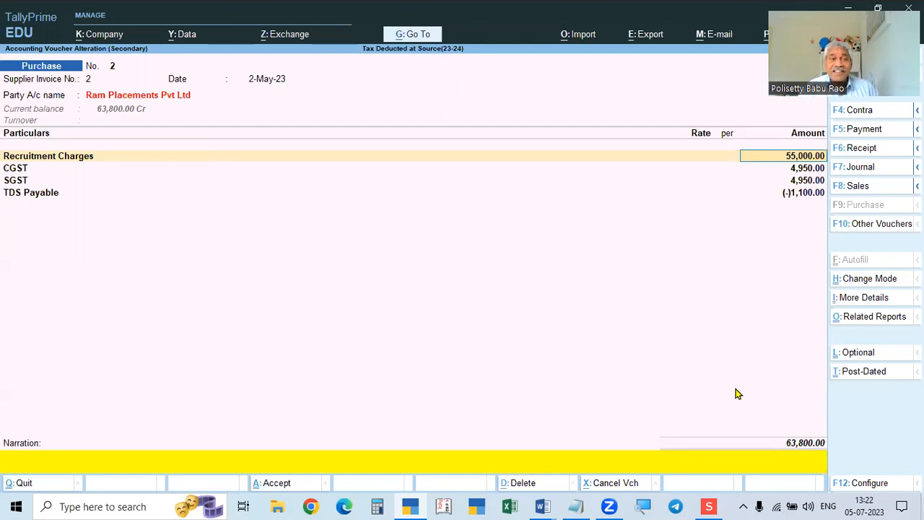
pyautogui.press('Escape')
pyautogui.press('Escape')
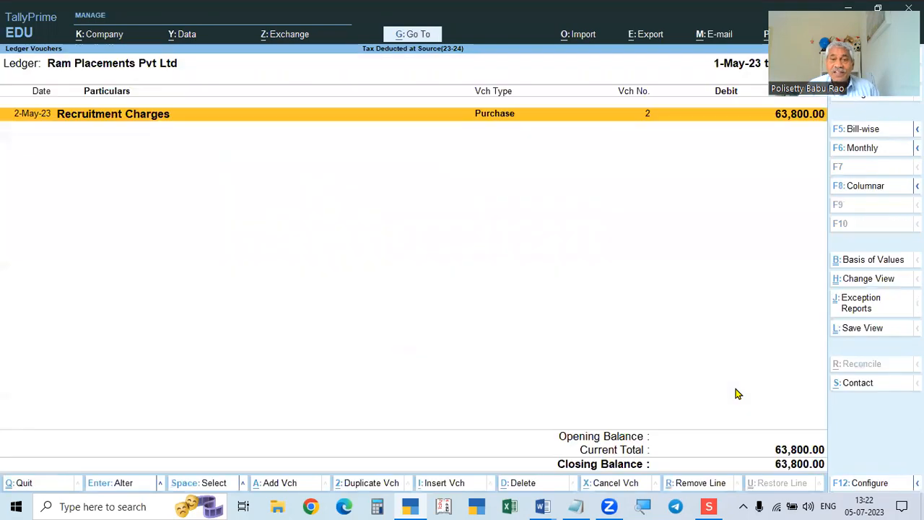
pyautogui.press('Escape')
pyautogui.press('Escape')
pyautogui.press('Escape')
pyautogui.press('Escape')
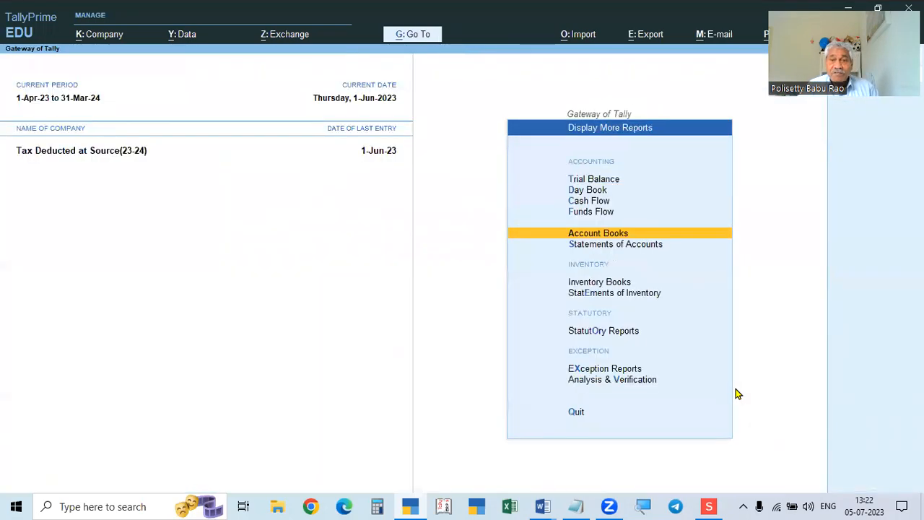
# Start a new purchase voucher with supplier invoice number 2, checking the assignment document.
pyautogui.press('Escape')
pyautogui.press('Escape')
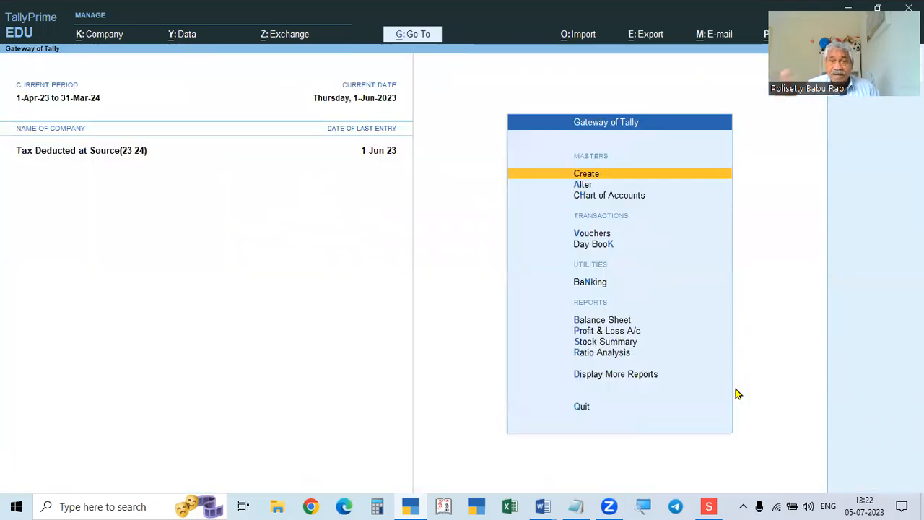
pyautogui.press('v')
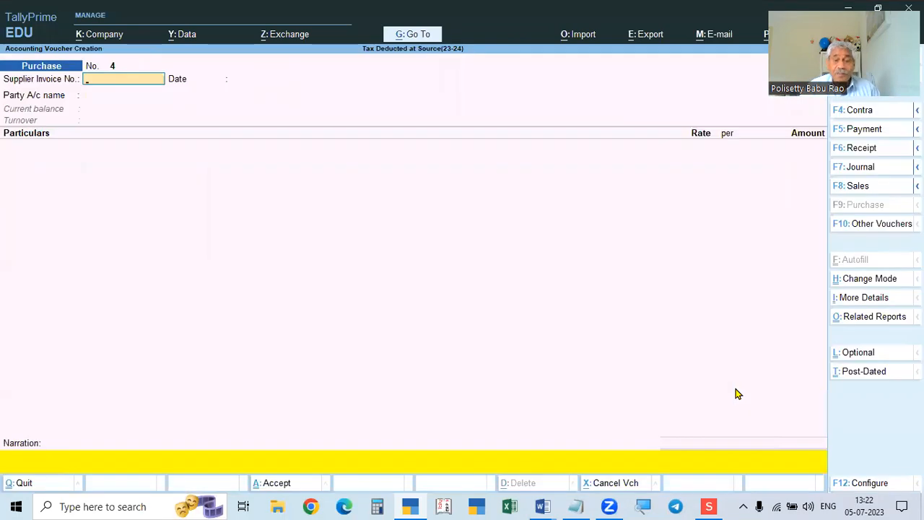
pyautogui.write('2')
pyautogui.press('Return')
pyautogui.press('Return')
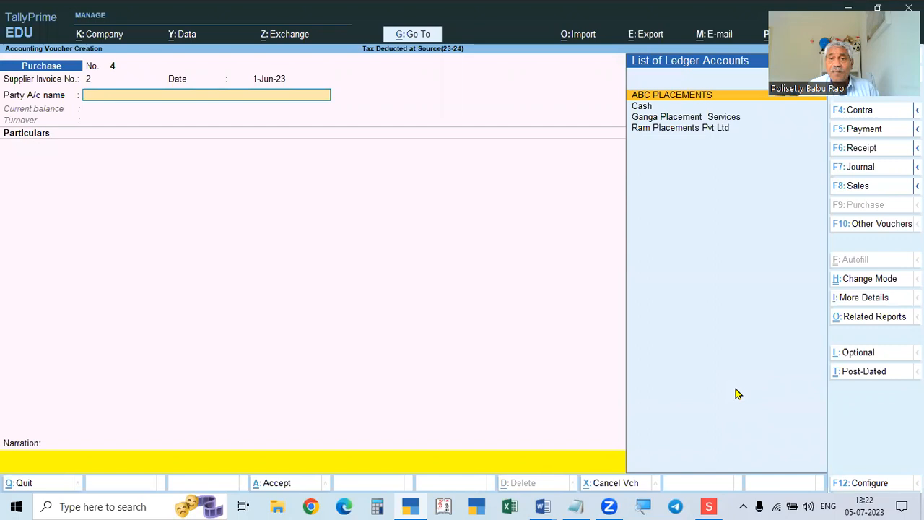
pyautogui.hotkey('alt', 'Tab')
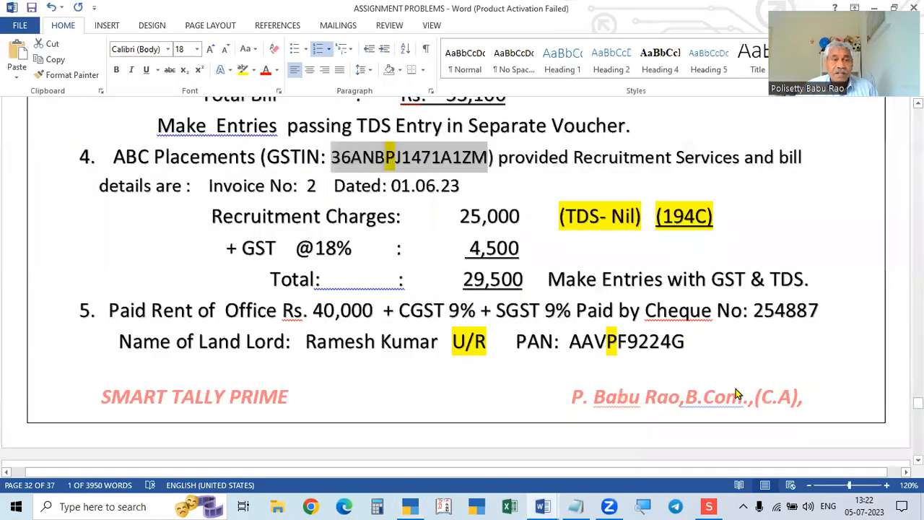
pyautogui.hotkey('alt', 'Tab')
# Select Ram Placements Pvt Ltd as the party and accept its ledger details.
pyautogui.press('Down')
pyautogui.press('Down')
pyautogui.press('Down')
pyautogui.press('Return')
pyautogui.hotkey('ctrl', 'a')
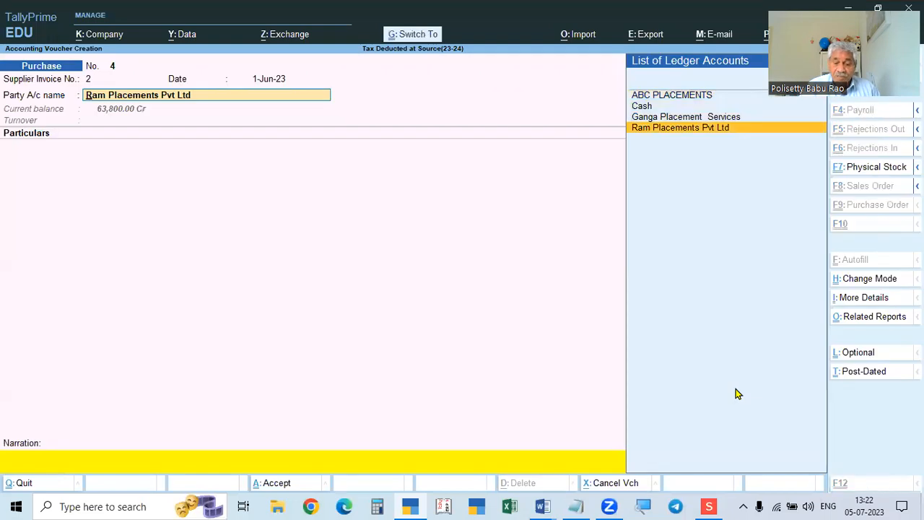
pyautogui.hotkey('ctrl', 'Return')
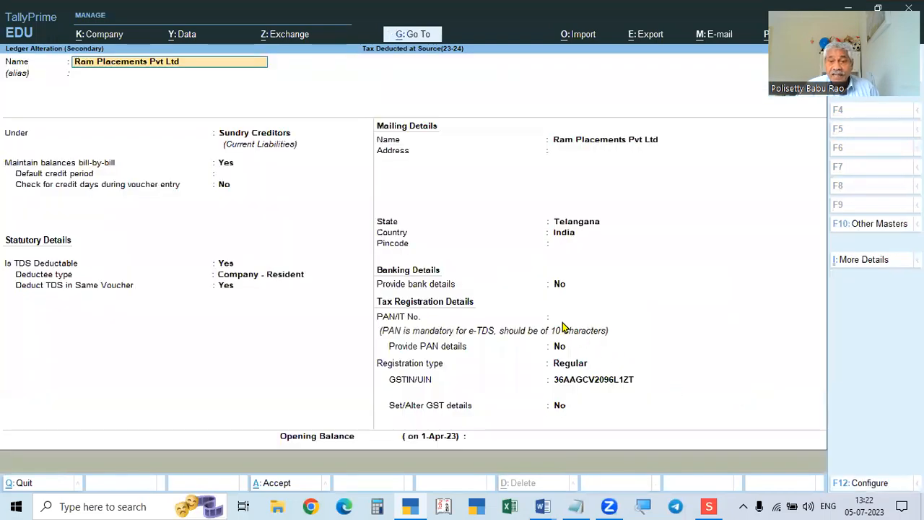
pyautogui.press('ctrl')
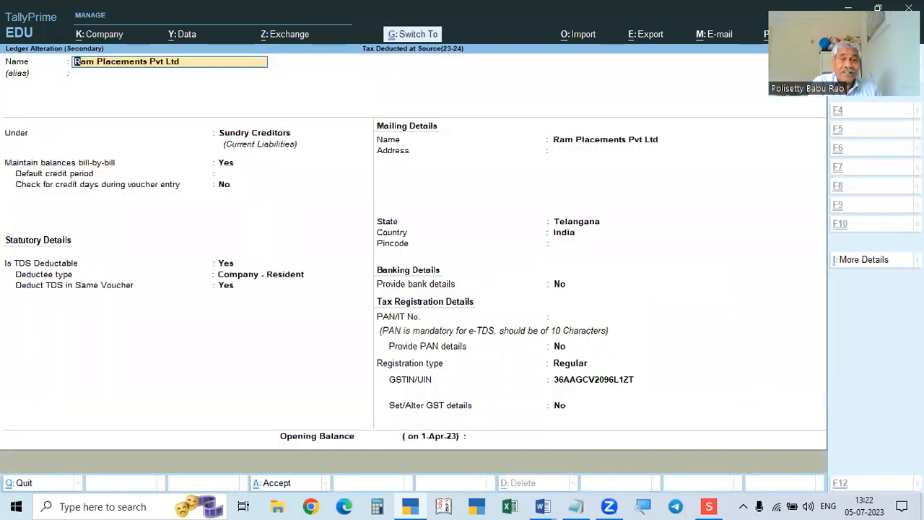
pyautogui.hotkey('ctrl', 'a')
pyautogui.hotkey('ctrl', 'a')
pyautogui.hotkey('ctrl', 'a')
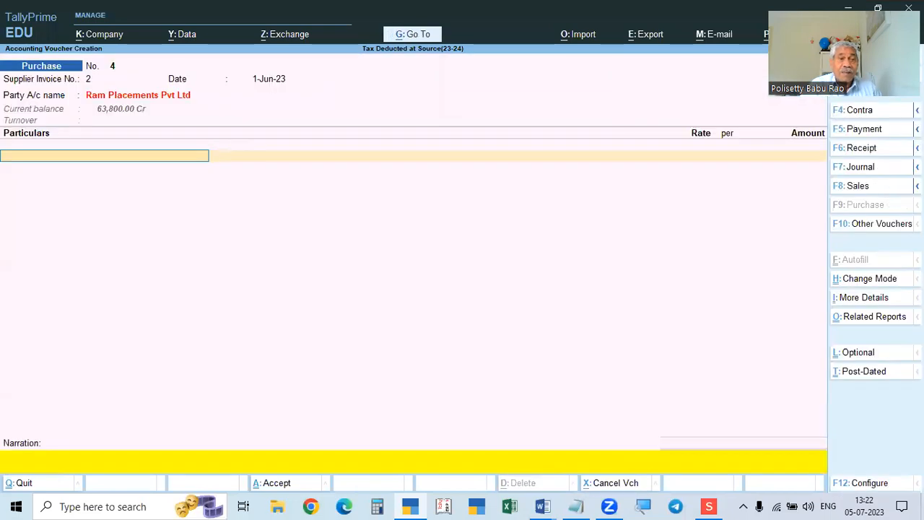
# Enter Recruitment Charges of 45,000, then add the CGST and SGST ledgers.
pyautogui.write('REC')
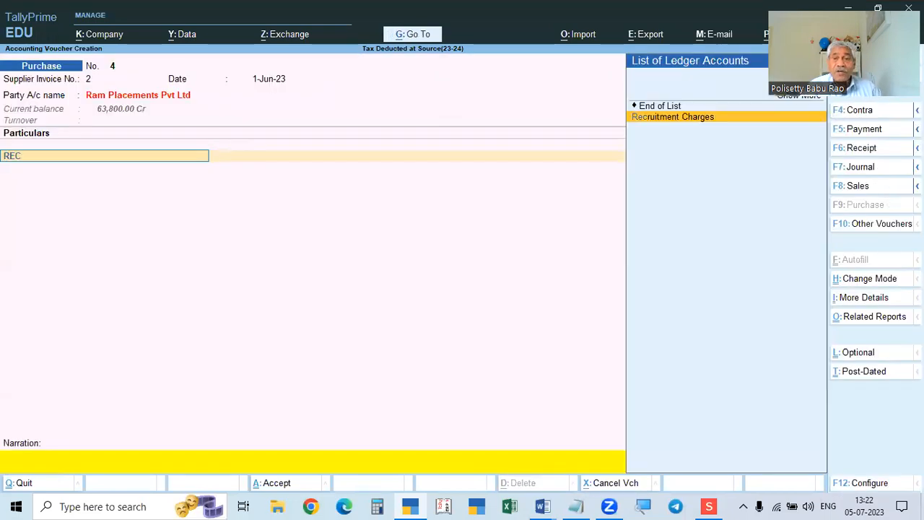
pyautogui.press('Return')
pyautogui.write('6545000')
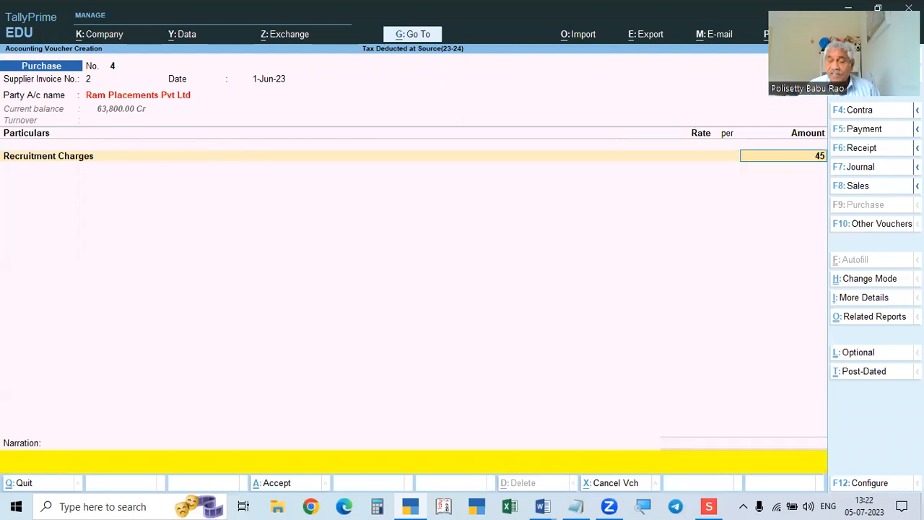
pyautogui.press('Return')
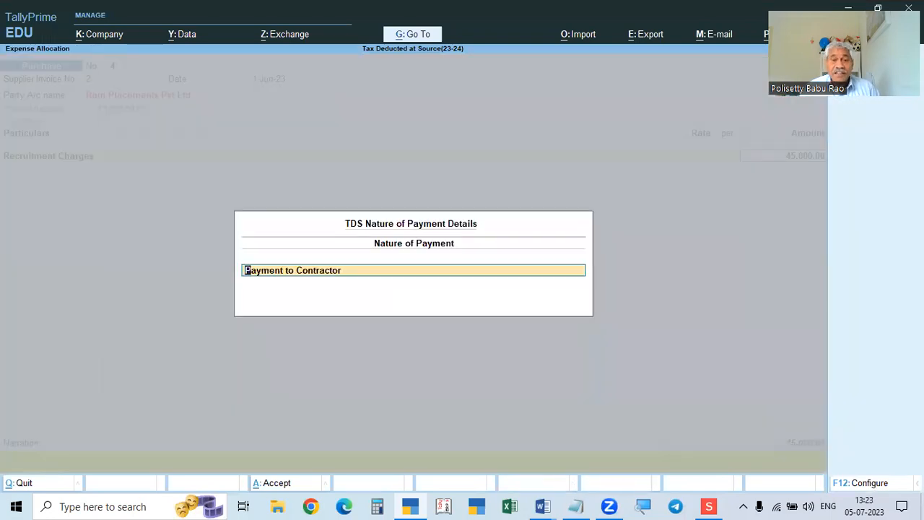
pyautogui.press('Return')
pyautogui.press('Return')
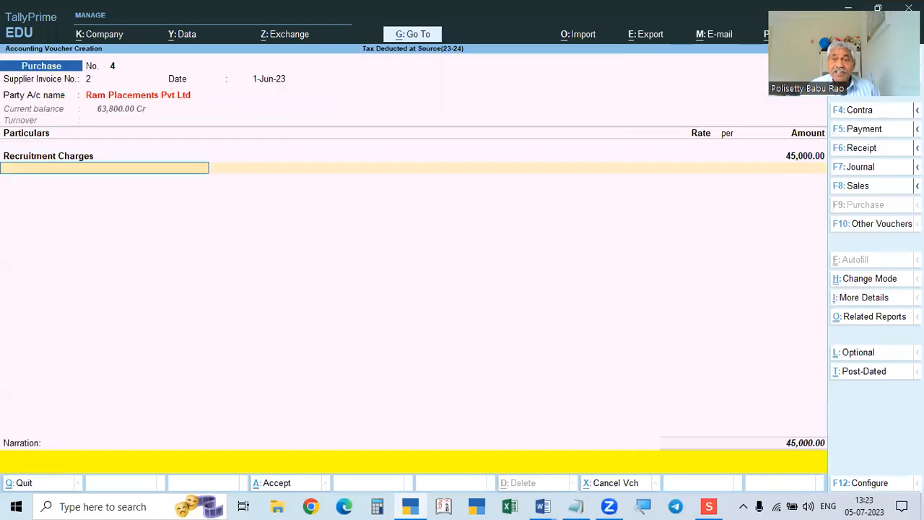
pyautogui.write('CGST')
pyautogui.press('Return')
pyautogui.press('Return')
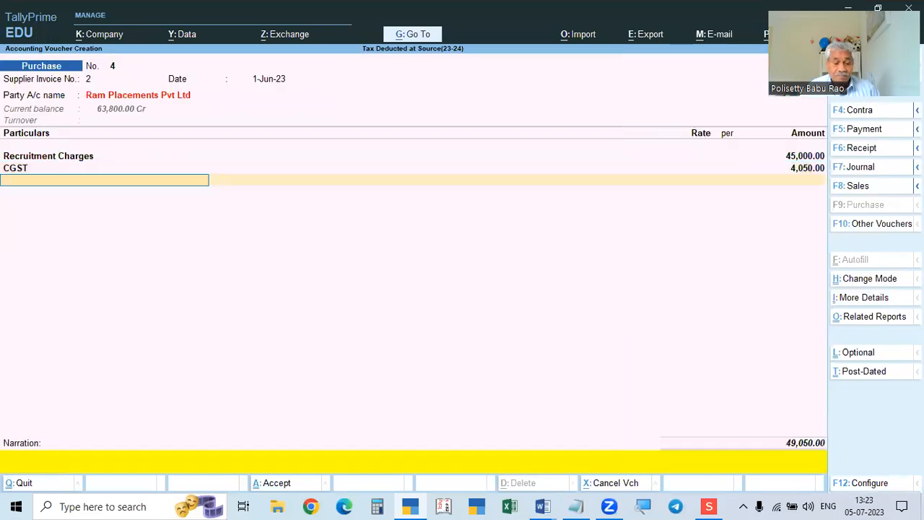
pyautogui.write('SGST')
pyautogui.press('Return')
pyautogui.press('Return')
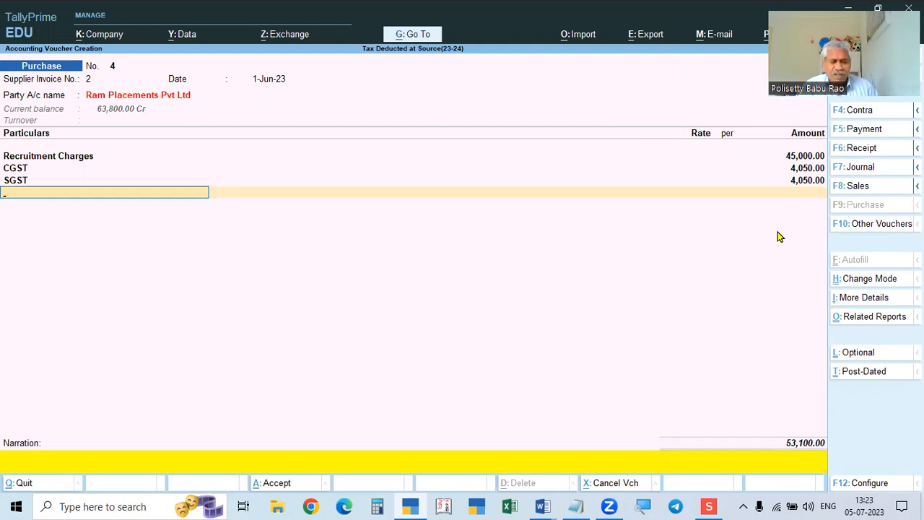
# Add TDS Payable showing (-)9,000, then quit voucher No. 4 without saving.
pyautogui.write('TDS')
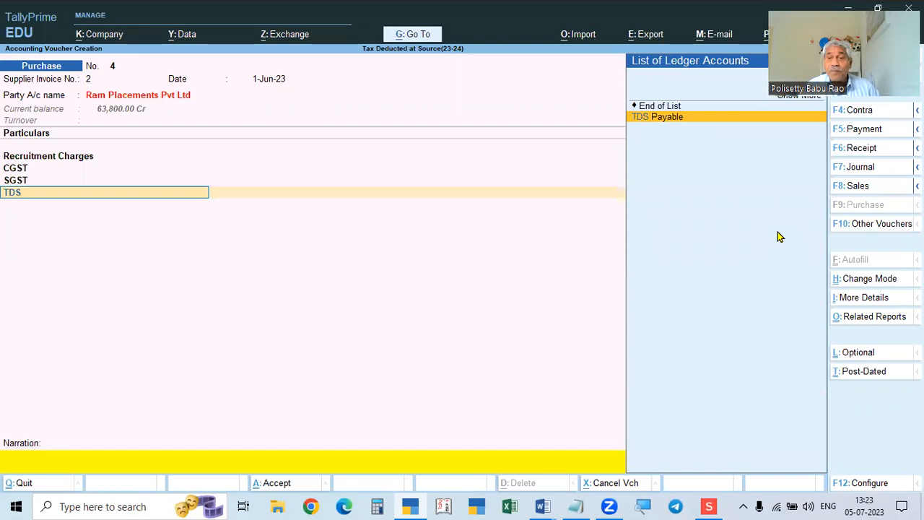
pyautogui.press('Return')
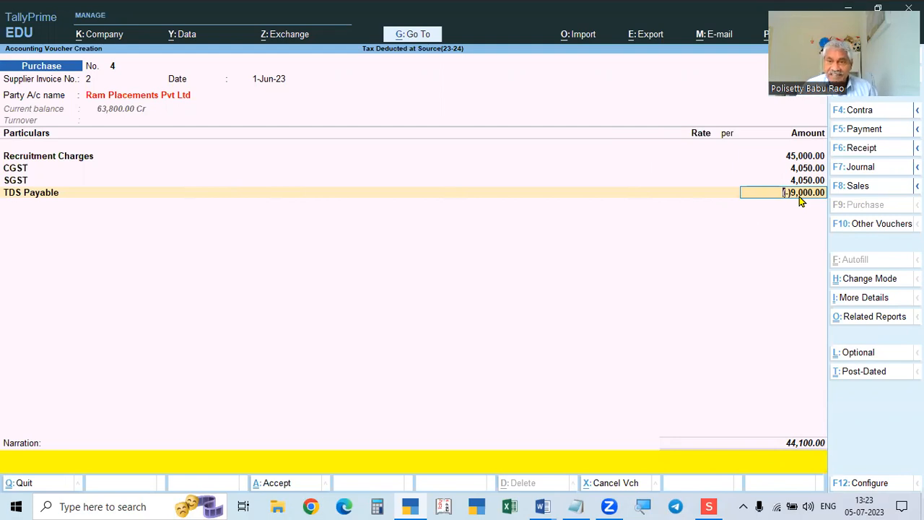
pyautogui.press('Escape')
pyautogui.press('Escape')
pyautogui.press('Return')
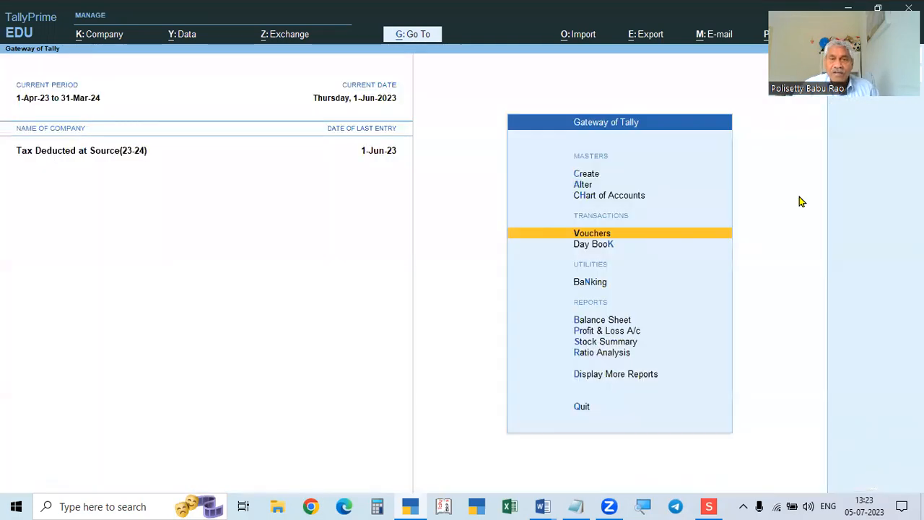
# From the Gateway of Tally, open the Ram Placements Pvt Ltd ledger for alteration.
pyautogui.press('Return')
pyautogui.press('Escape')
pyautogui.press('Escape')
pyautogui.press('Escape')
pyautogui.click(588, 187)
pyautogui.press('Return')
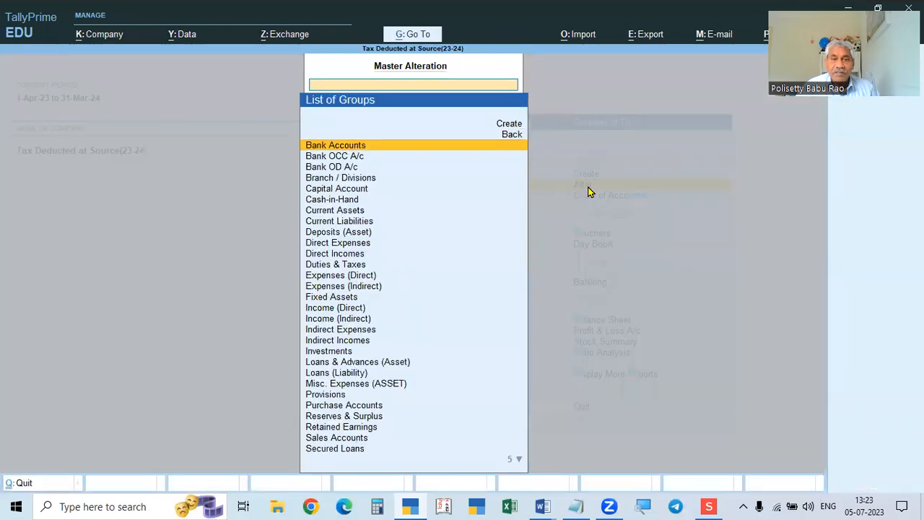
pyautogui.press('Escape')
pyautogui.press('Down')
pyautogui.press('Down')
pyautogui.press('Down')
pyautogui.press('Down')
pyautogui.press('Up')
pyautogui.press('Up')
pyautogui.press('Up')
pyautogui.press('Return')
pyautogui.press('Down')
pyautogui.press('Down')
pyautogui.press('Down')
pyautogui.press('Down')
pyautogui.press('Down')
pyautogui.press('Return')
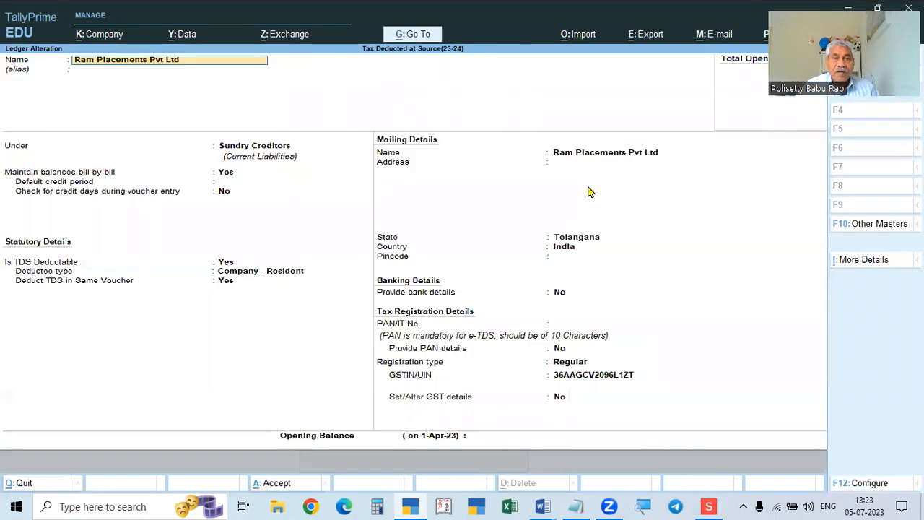
# Fill PAN/IT No. with the GSTIN's 10-character core by pasting and trimming it.
pyautogui.click(578, 379)
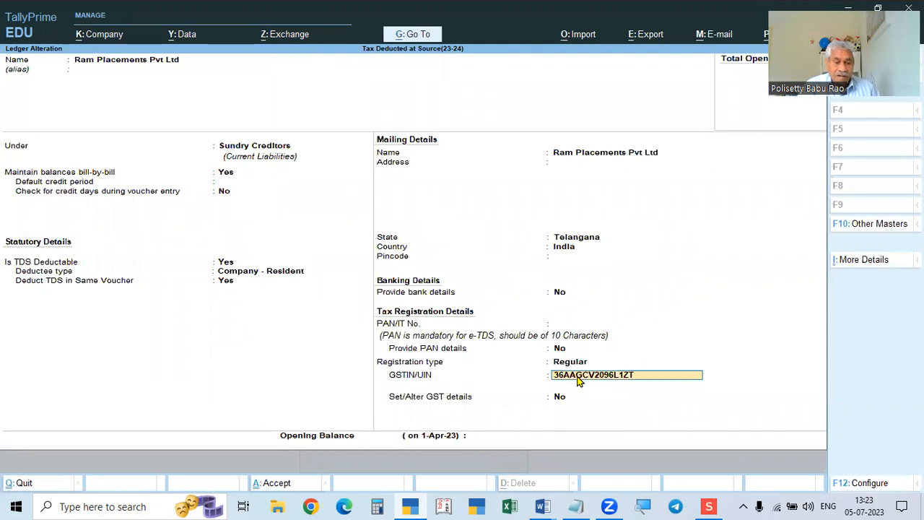
pyautogui.click(581, 324)
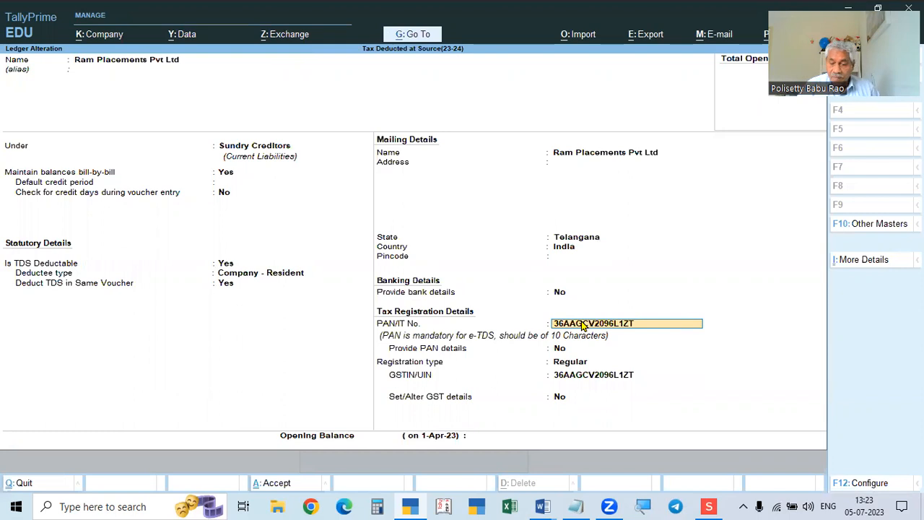
pyautogui.press('Home')
pyautogui.press('Delete')
pyautogui.press('Delete')
pyautogui.press('Return')
pyautogui.press('Return')
pyautogui.press('Return')
pyautogui.press('Return')
pyautogui.press('Return')
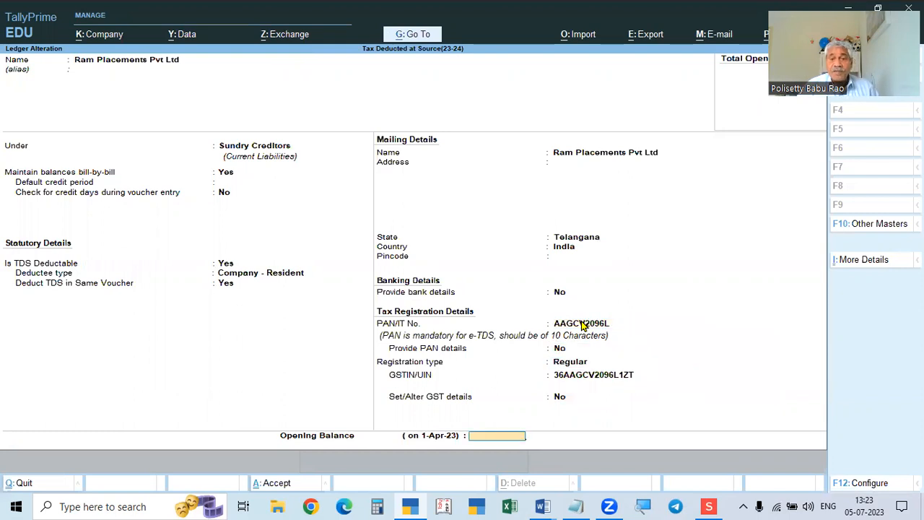
pyautogui.press('Return')
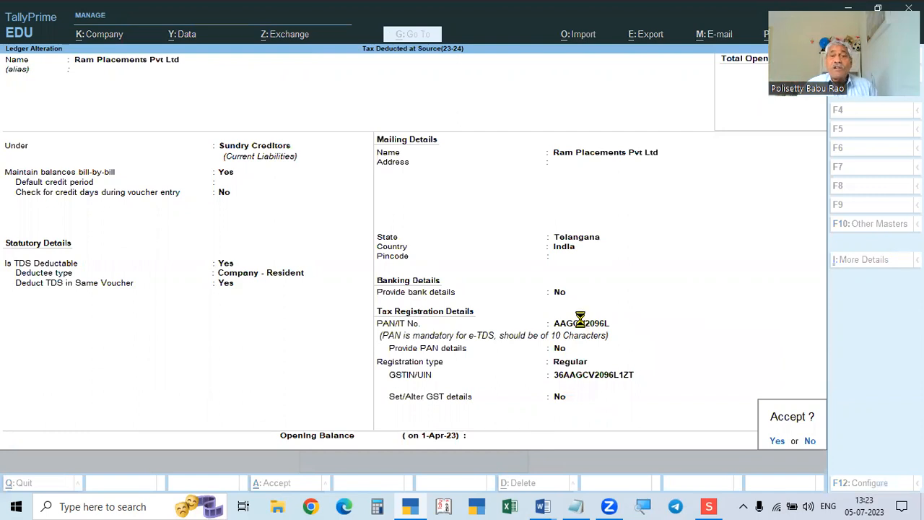
# Save the Ram Placements ledger and review problems 3 and 4 in the Word assignment.
pyautogui.press('y')
pyautogui.hotkey('alt', 'Tab')
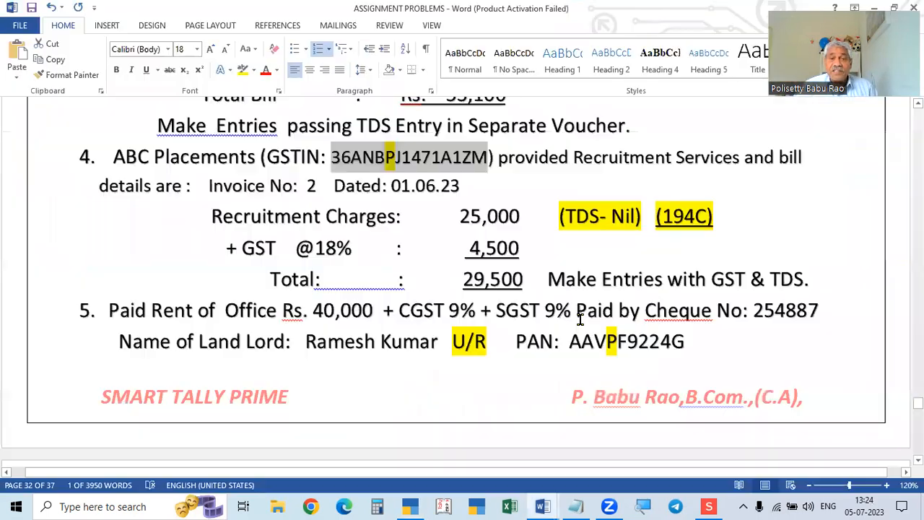
pyautogui.scroll(4, 516, 326)
pyautogui.scroll(1, 419, 309)
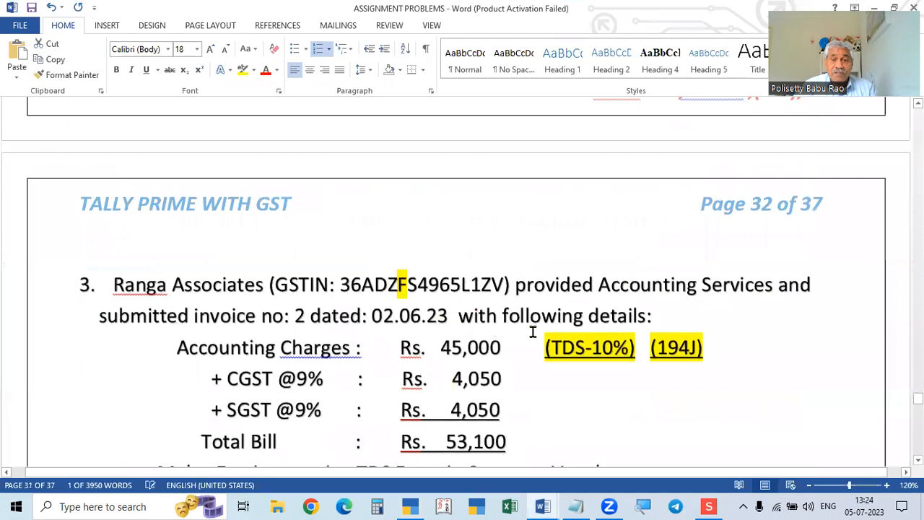
pyautogui.scroll(-3, 707, 402)
pyautogui.scroll(3, 556, 416)
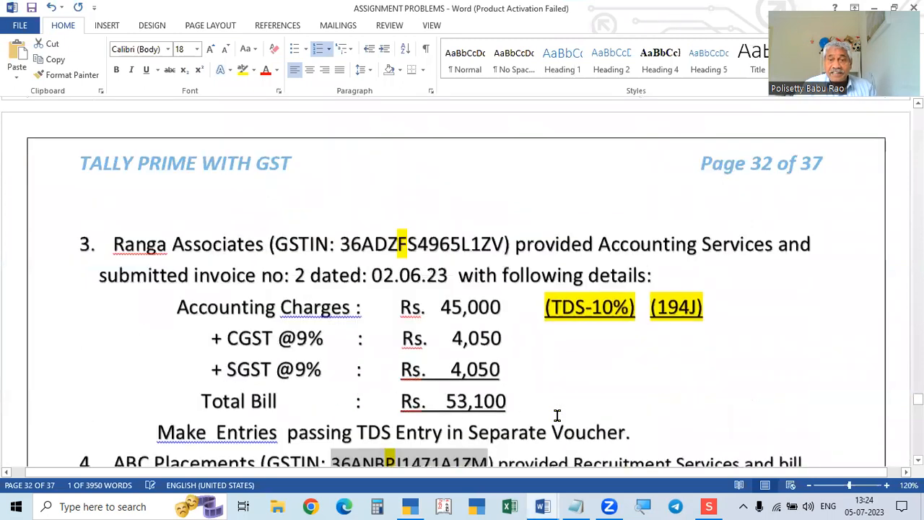
pyautogui.scroll(-2, 711, 293)
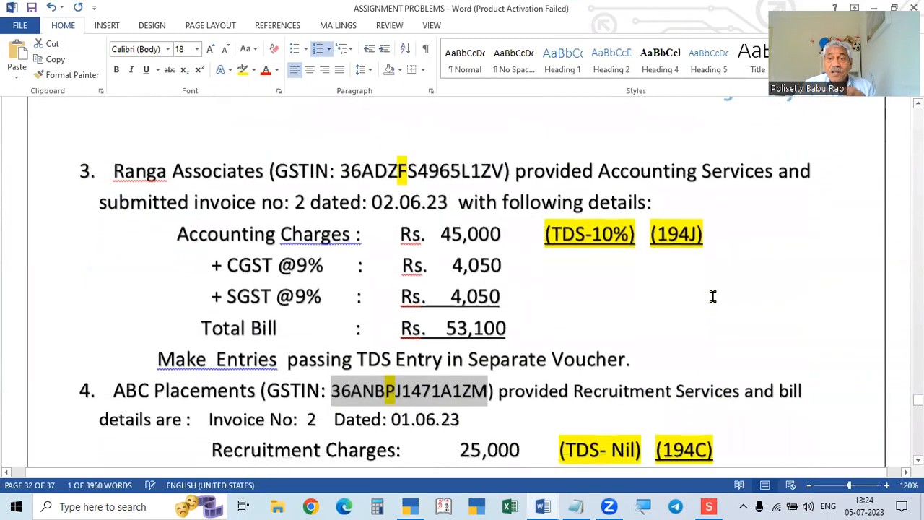
# Bring up the TDS Rates for FY 2023-24 PDF and scroll down it.
pyautogui.click(708, 506)
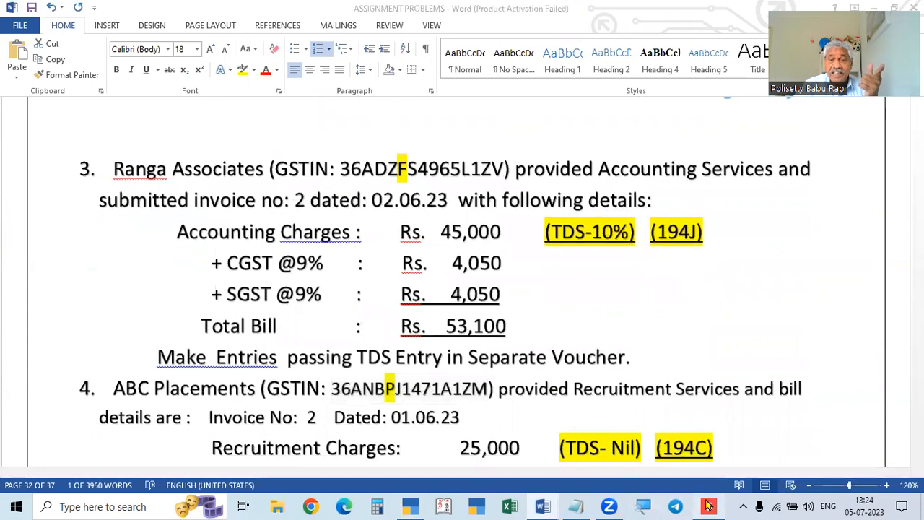
pyautogui.scroll(-5, 336, 432)
pyautogui.scroll(-2, 336, 432)
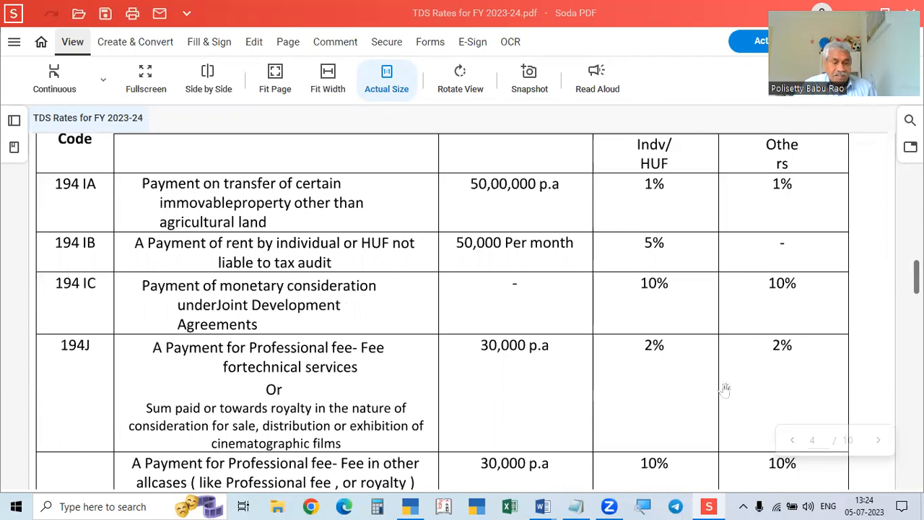
# Check the 194J rates in the PDF, comparing with problem 3, ending in Word.
pyautogui.scroll(-1, 357, 381)
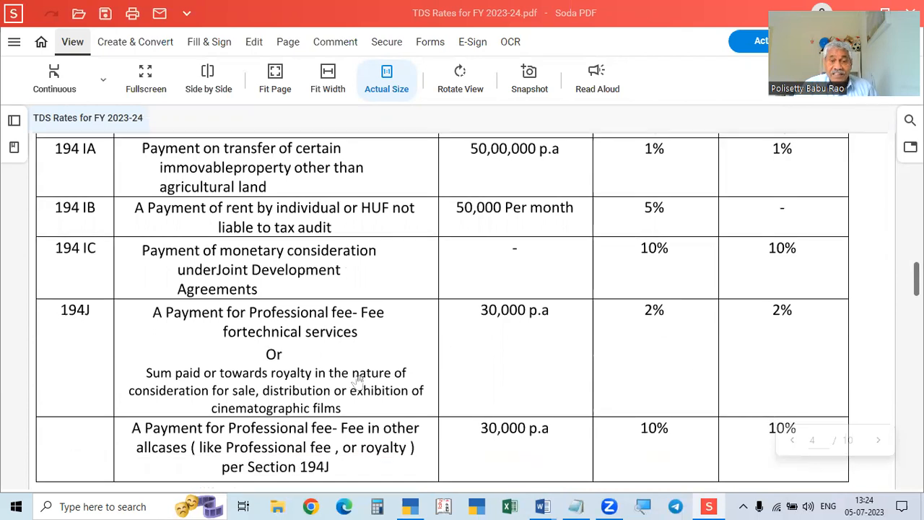
pyautogui.scroll(-2, 327, 338)
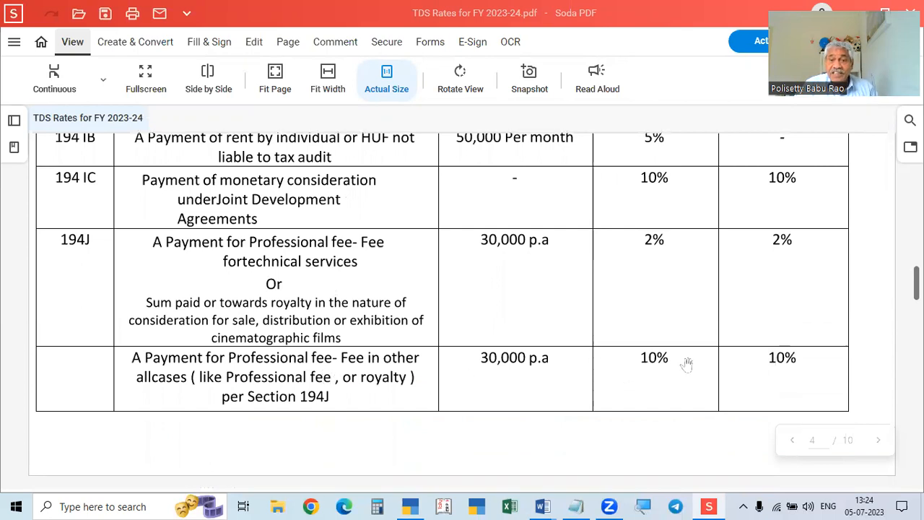
pyautogui.hotkey('alt', 'Tab')
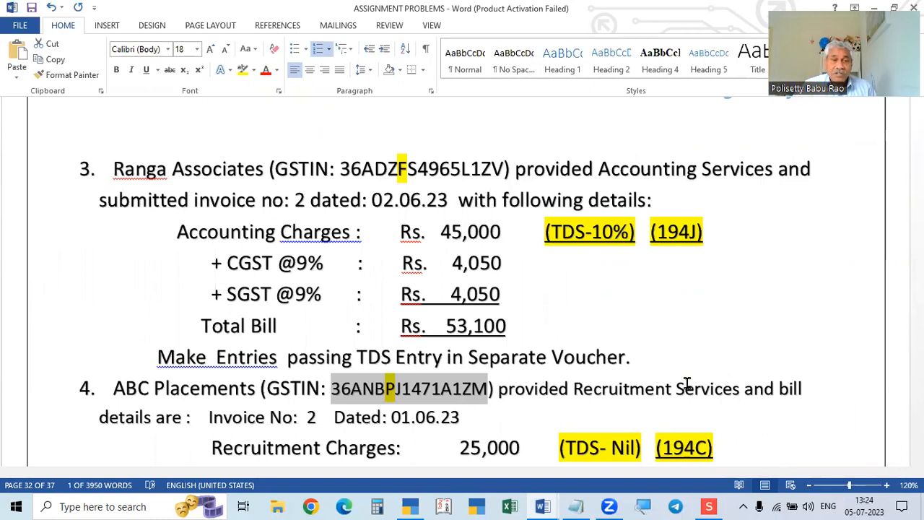
pyautogui.hotkey('alt', 'Tab')
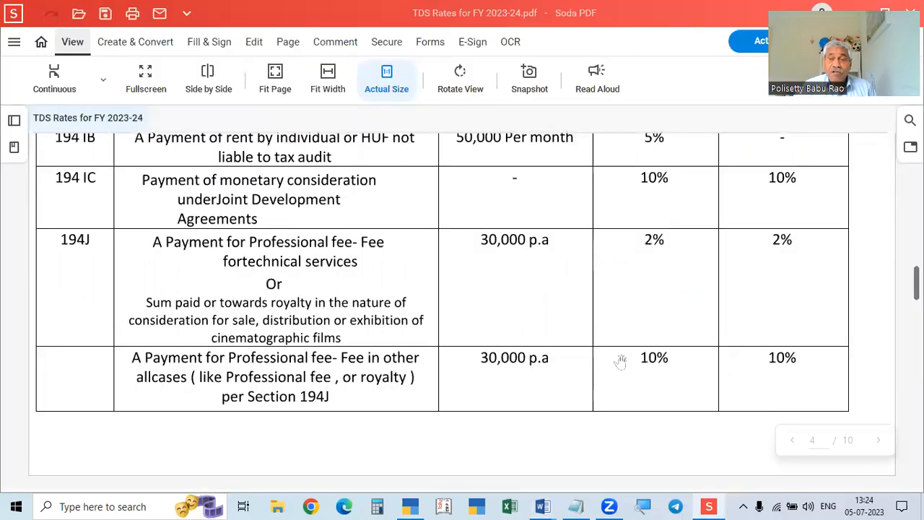
pyautogui.hotkey('alt', 'Tab')
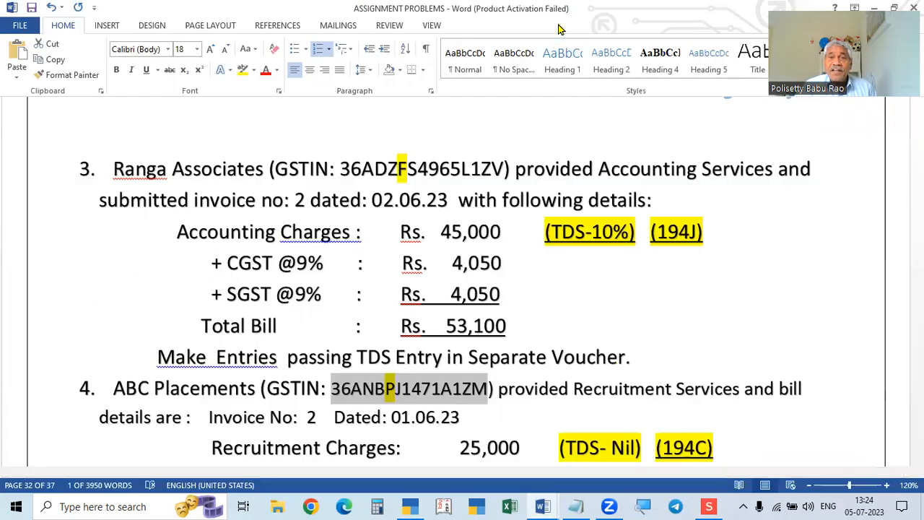